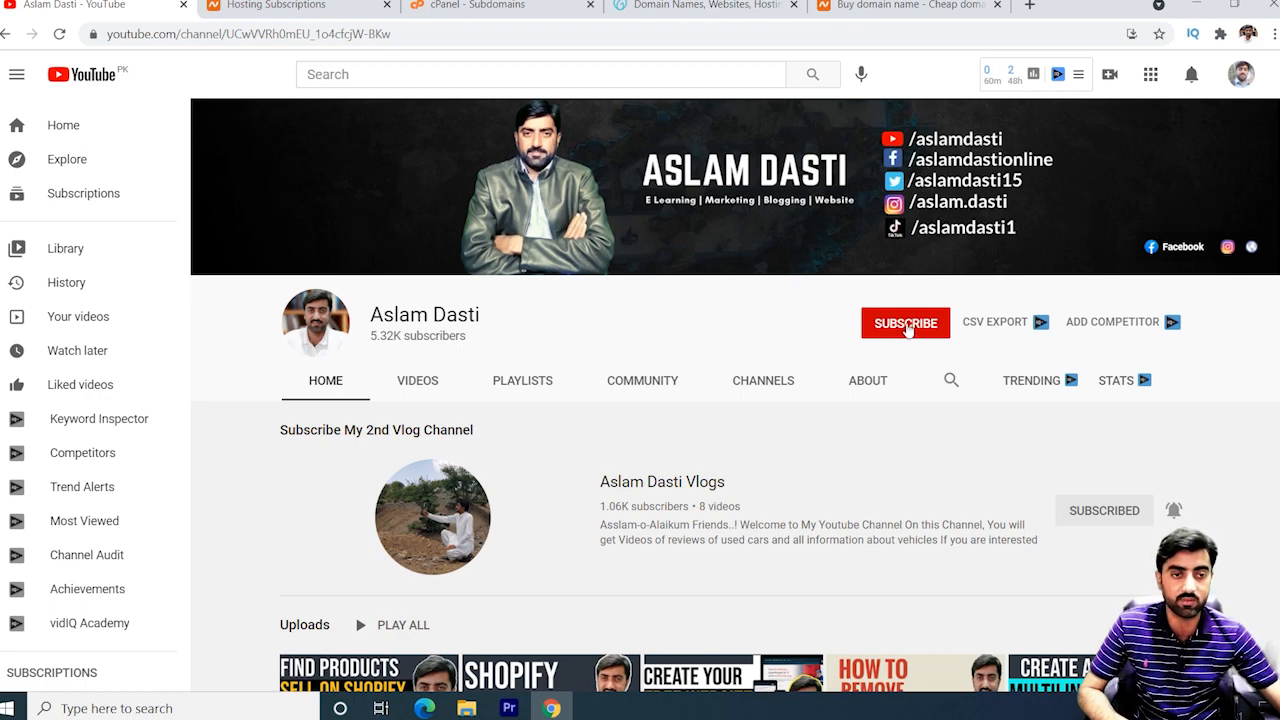
# Subscribe to the YouTube channel with All notifications turned on.
pyautogui.click(906, 325)
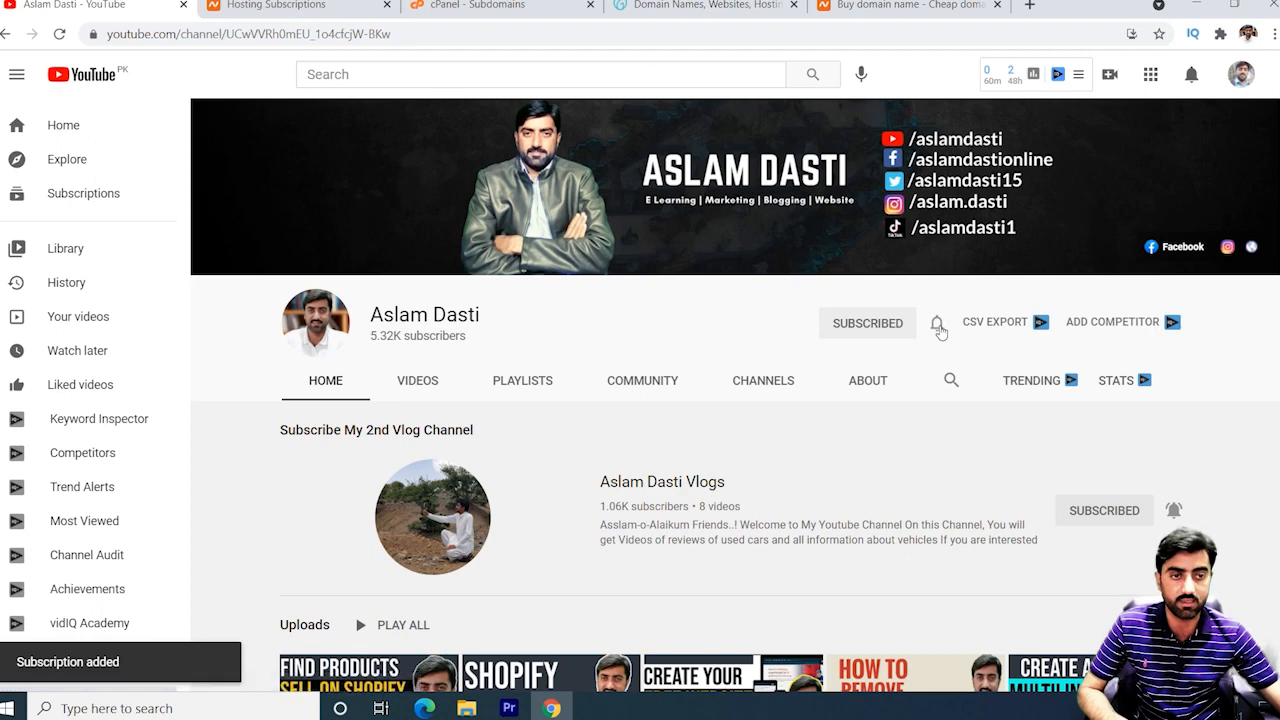
pyautogui.click(940, 331)
pyautogui.click(962, 362)
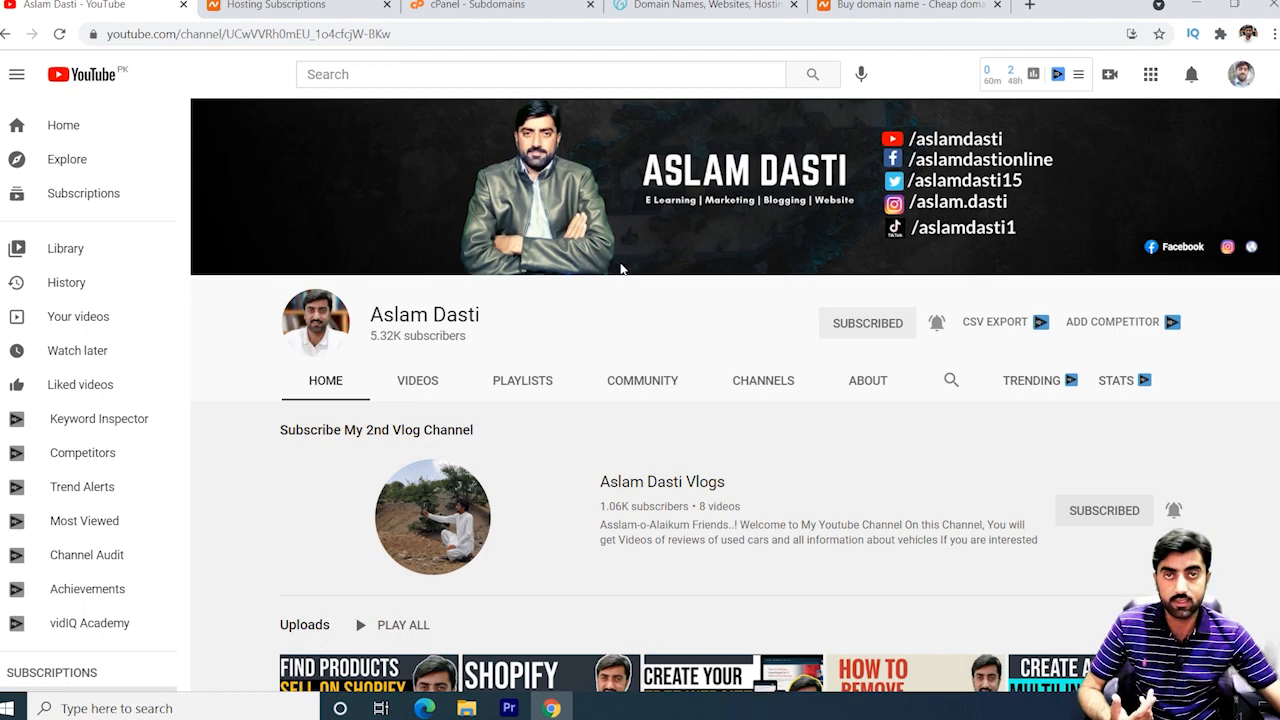
# Highlight the youtube.com part of the web address, then go to the GoDaddy homepage tab.
pyautogui.click(110, 35)
pyautogui.click(112, 34)
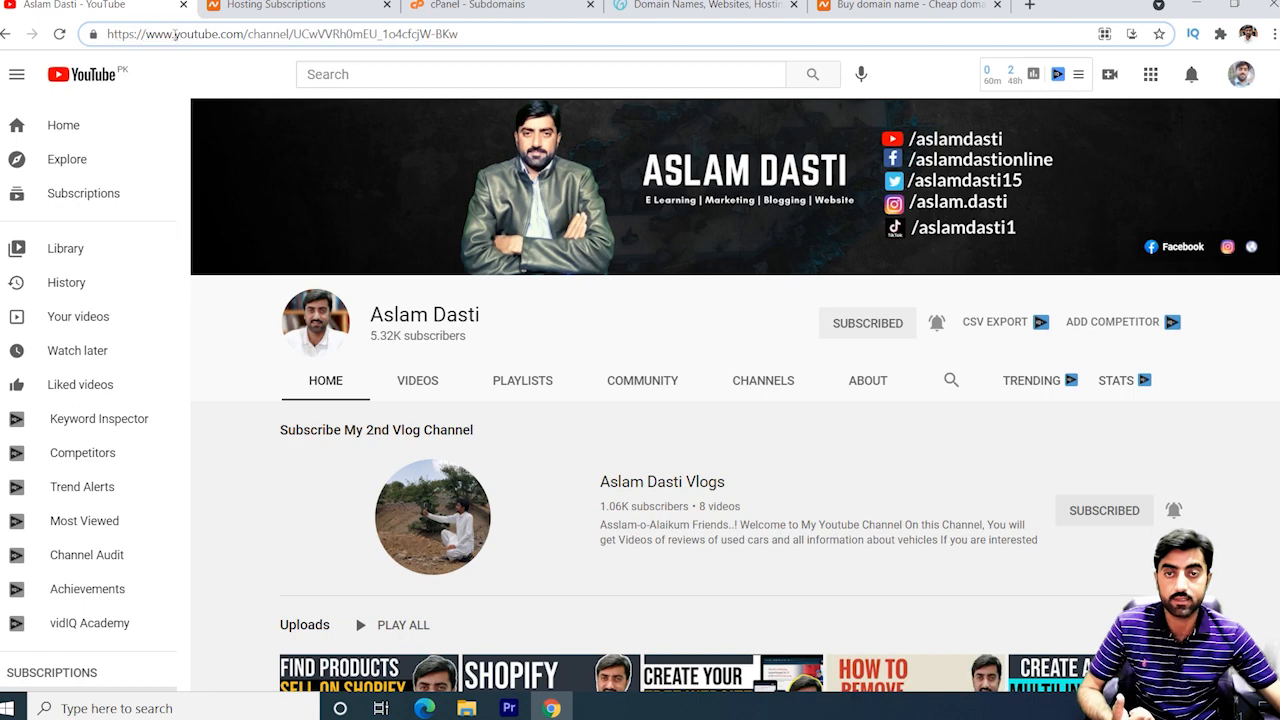
pyautogui.moveTo(175, 34); pyautogui.dragTo(245, 36)
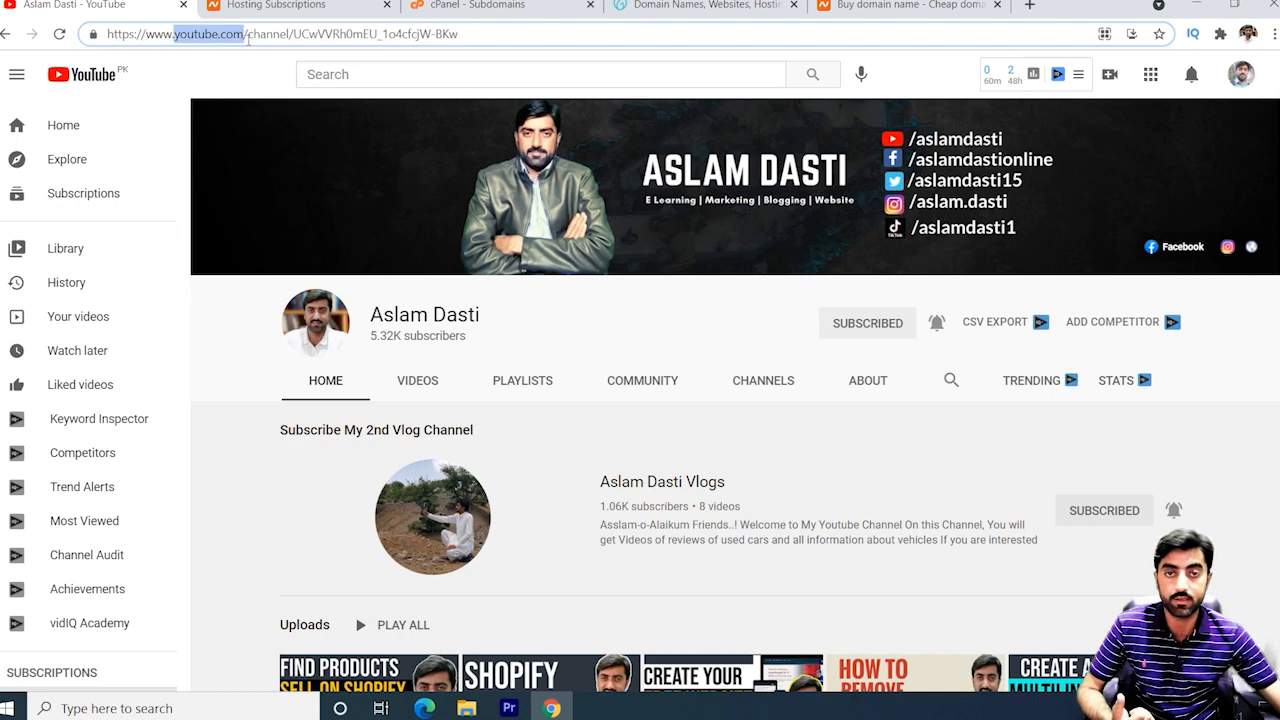
pyautogui.click(690, 6)
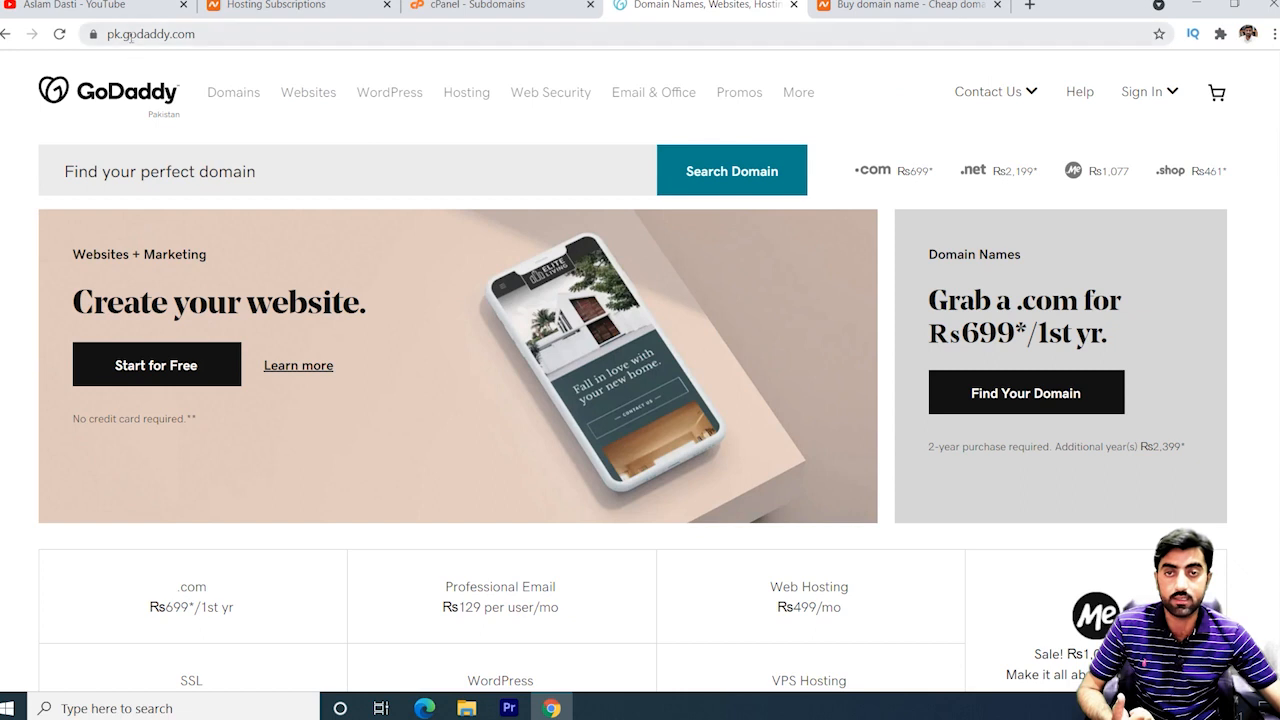
pyautogui.moveTo(130, 36); pyautogui.dragTo(238, 36)
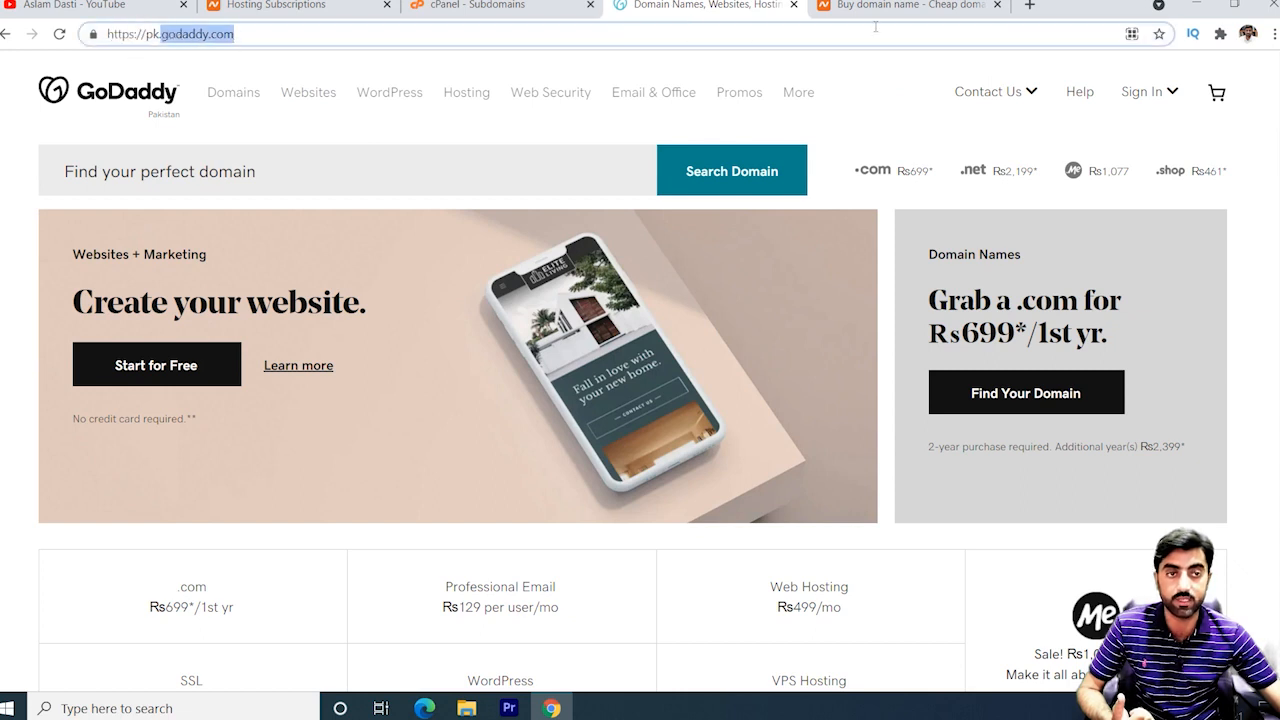
pyautogui.click(875, 8)
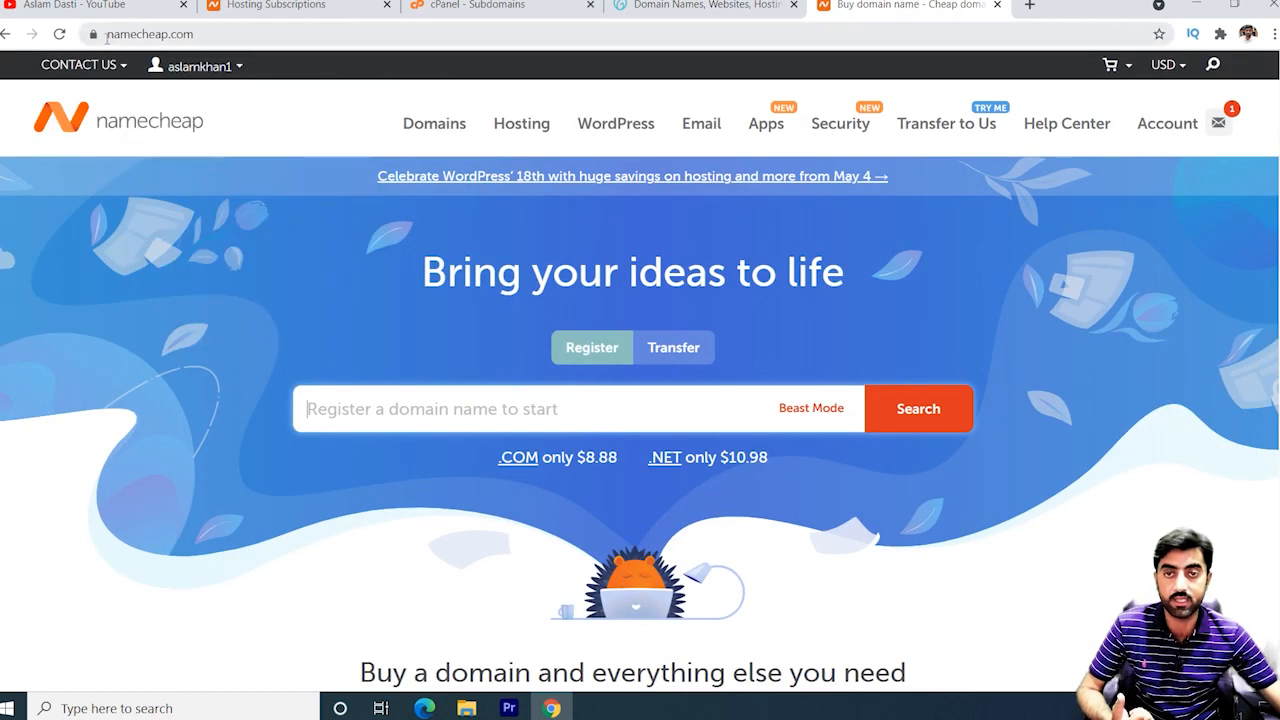
pyautogui.moveTo(107, 38); pyautogui.dragTo(217, 37)
pyautogui.click(218, 37)
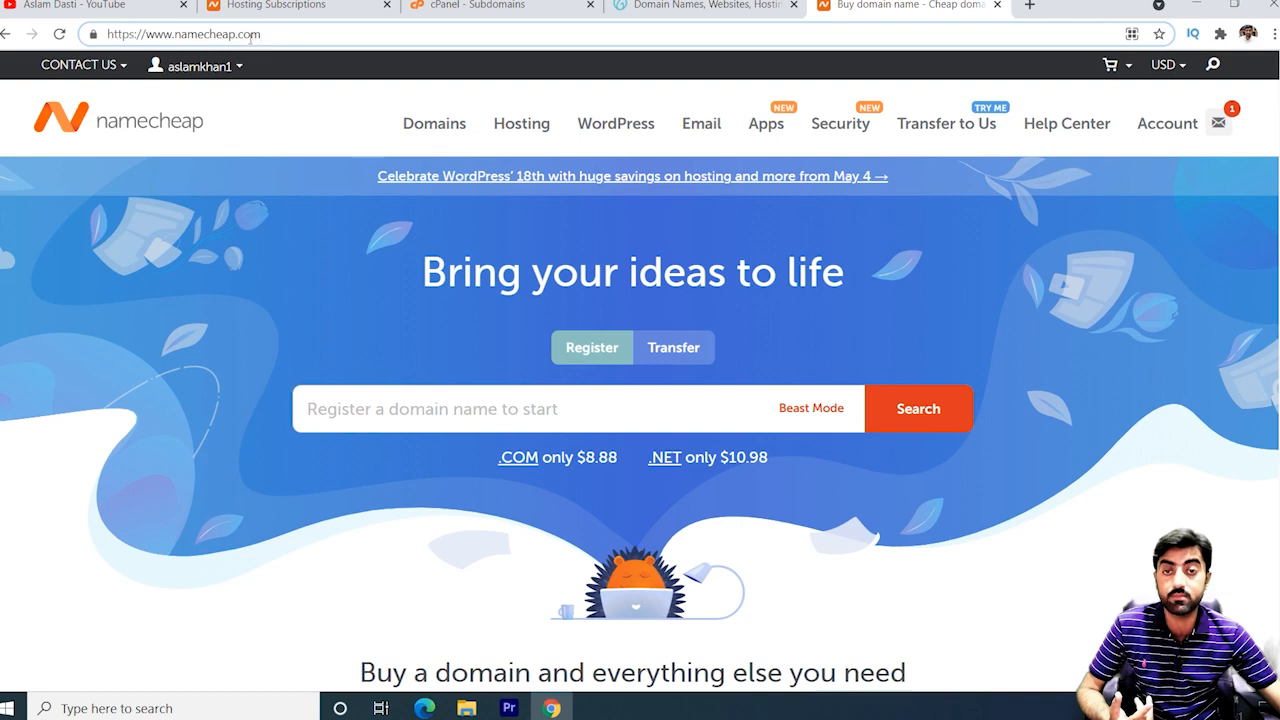
pyautogui.moveTo(238, 34); pyautogui.dragTo(275, 34)
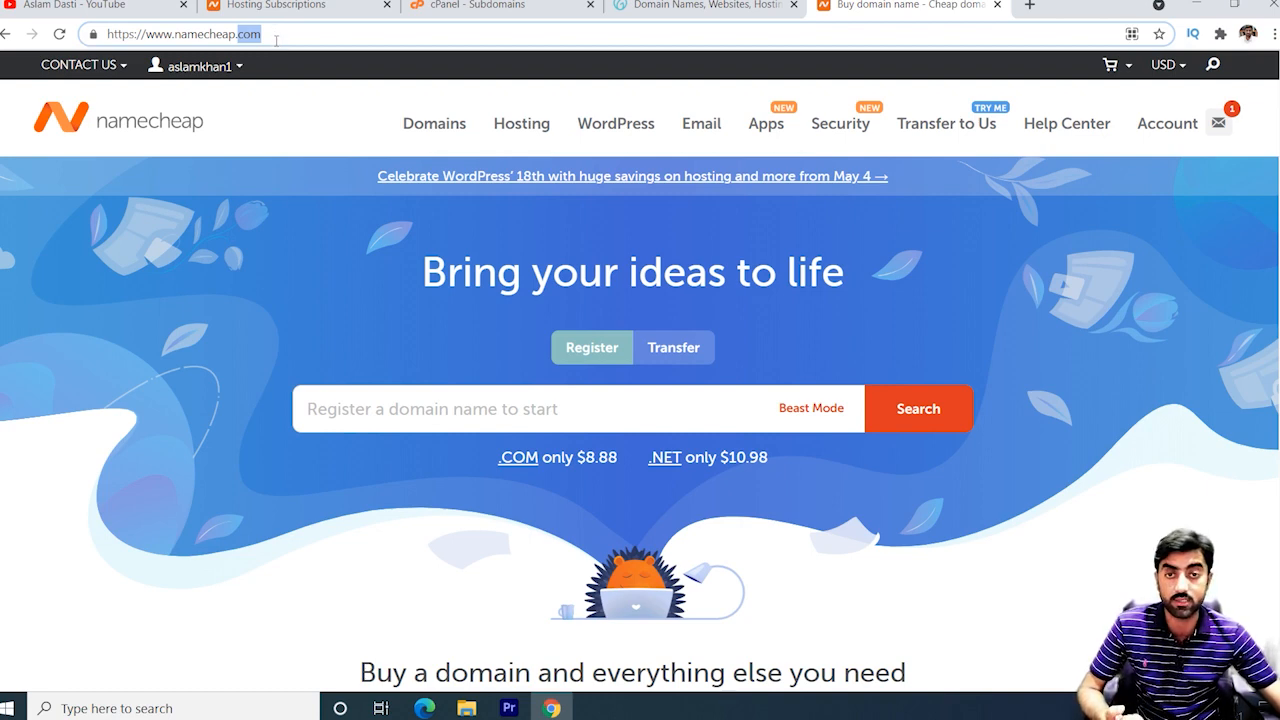
pyautogui.click(254, 38)
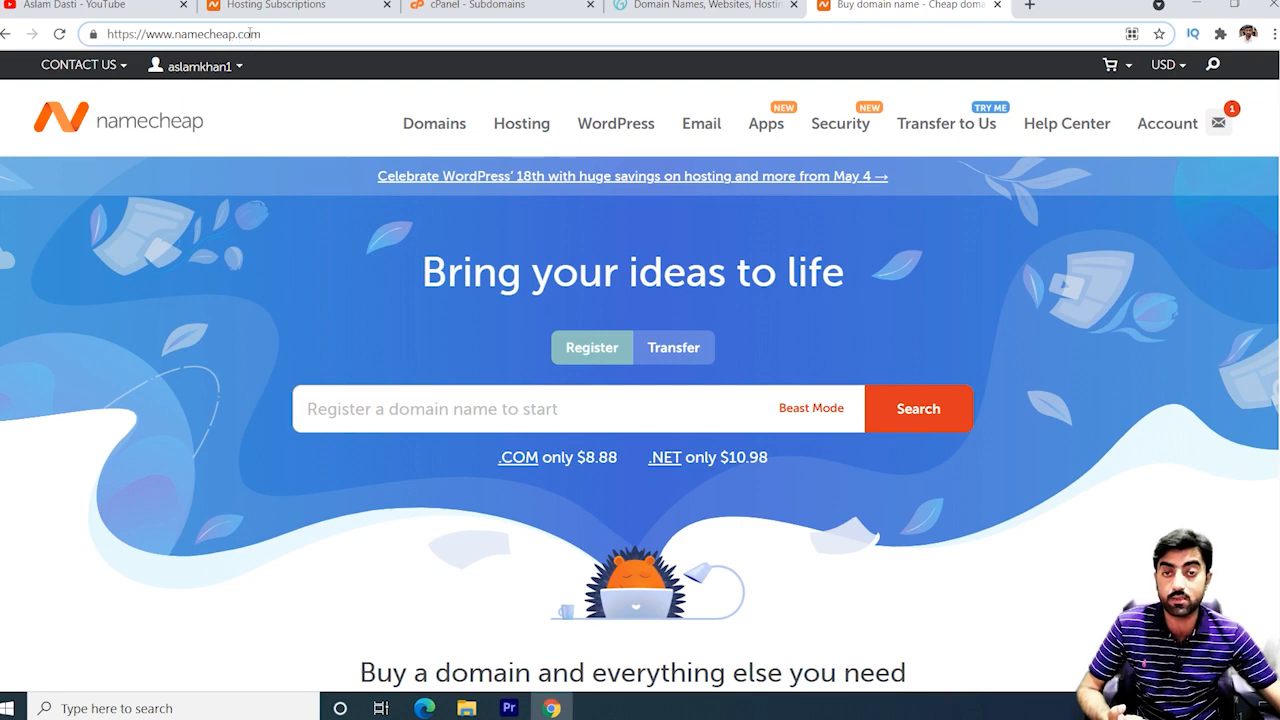
pyautogui.moveTo(240, 34); pyautogui.dragTo(270, 40)
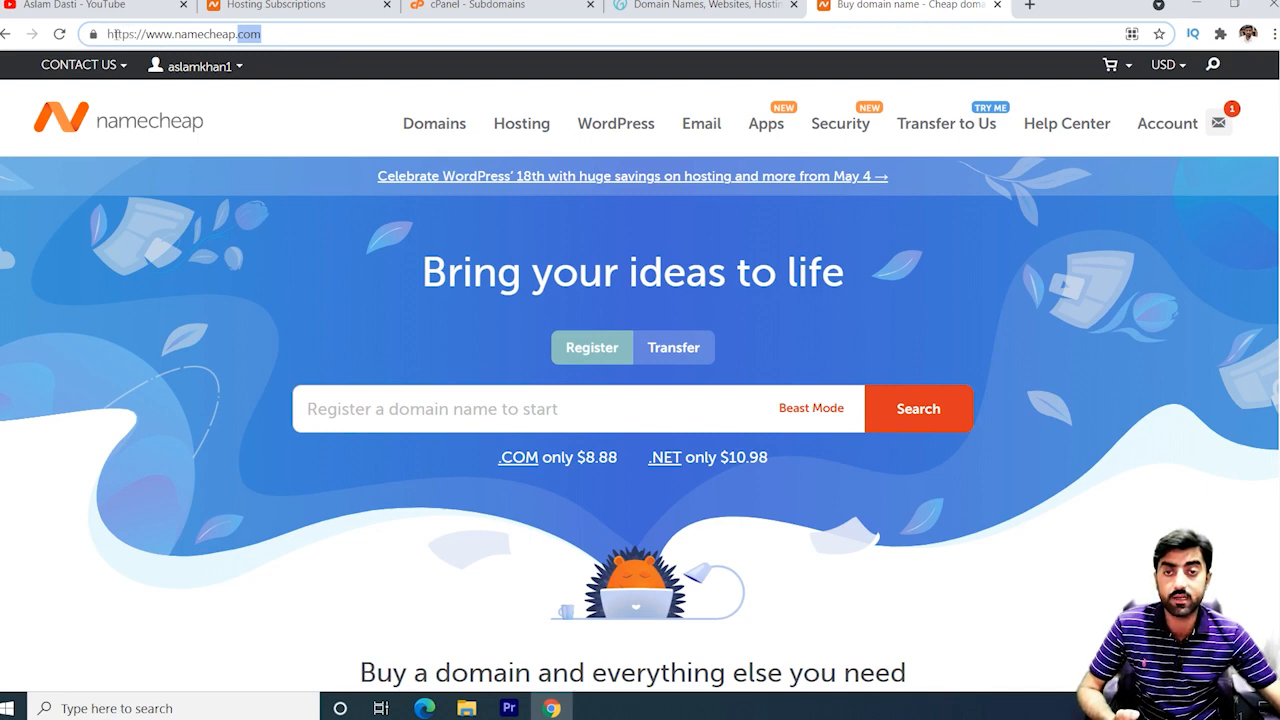
pyautogui.moveTo(110, 33); pyautogui.dragTo(295, 32)
pyautogui.click(298, 32)
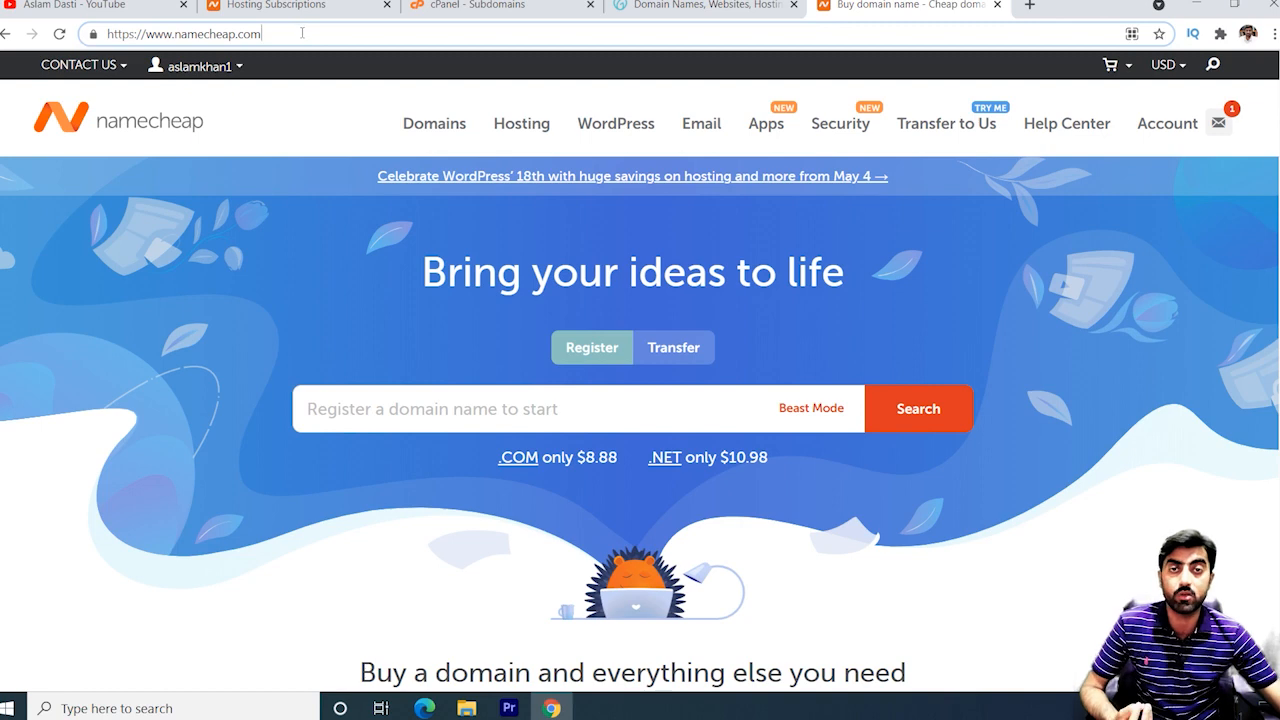
pyautogui.click(705, 5)
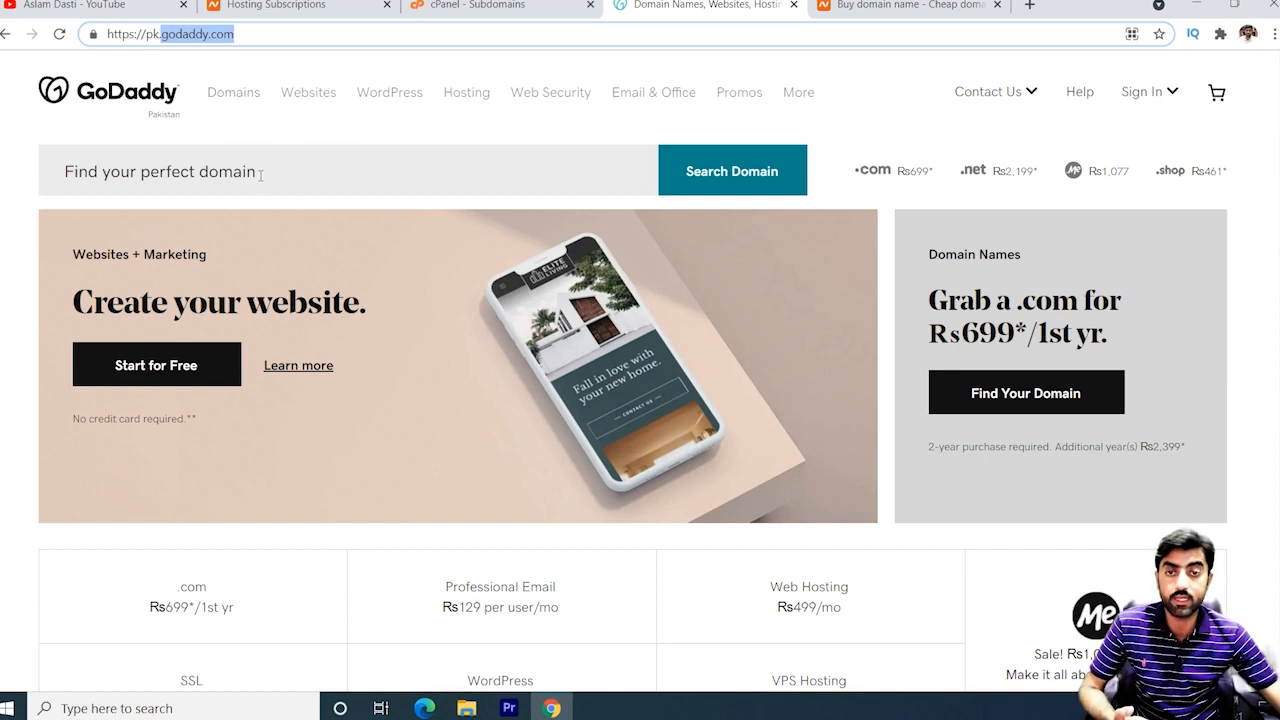
# Search GoDaddy for the domain aslamdastionline.com.
pyautogui.click(170, 168)
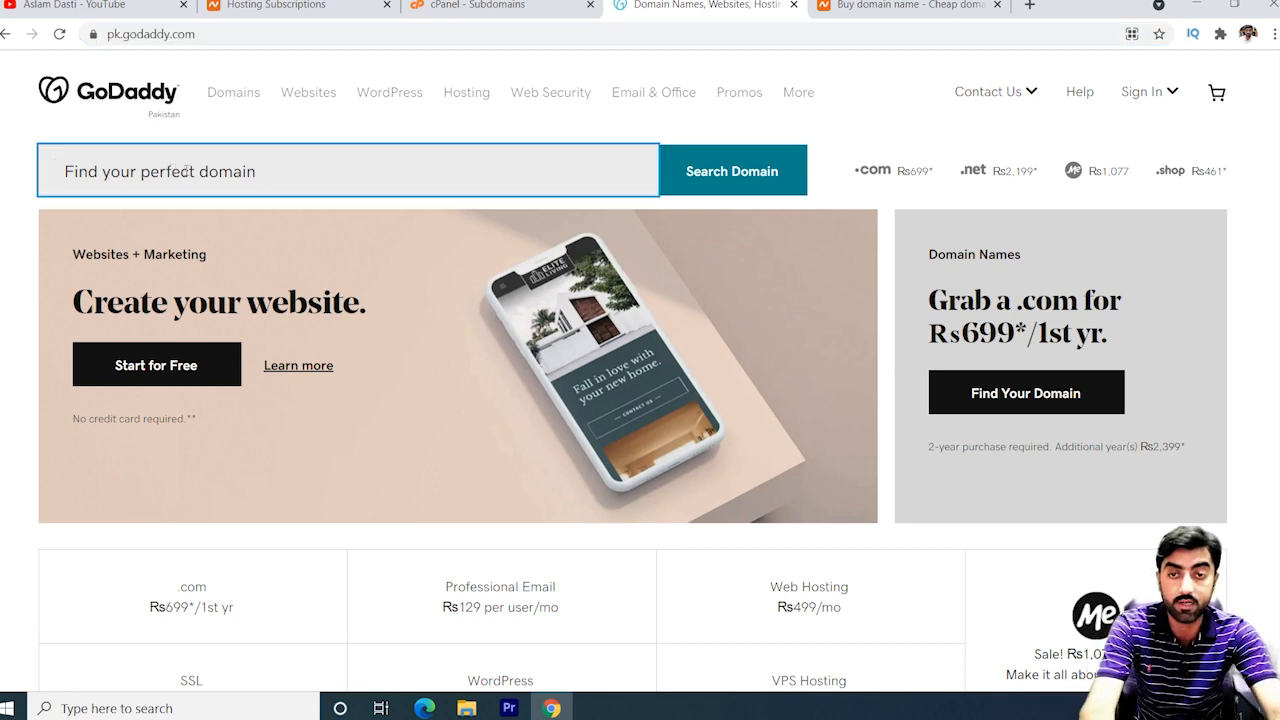
pyautogui.write('aslam')
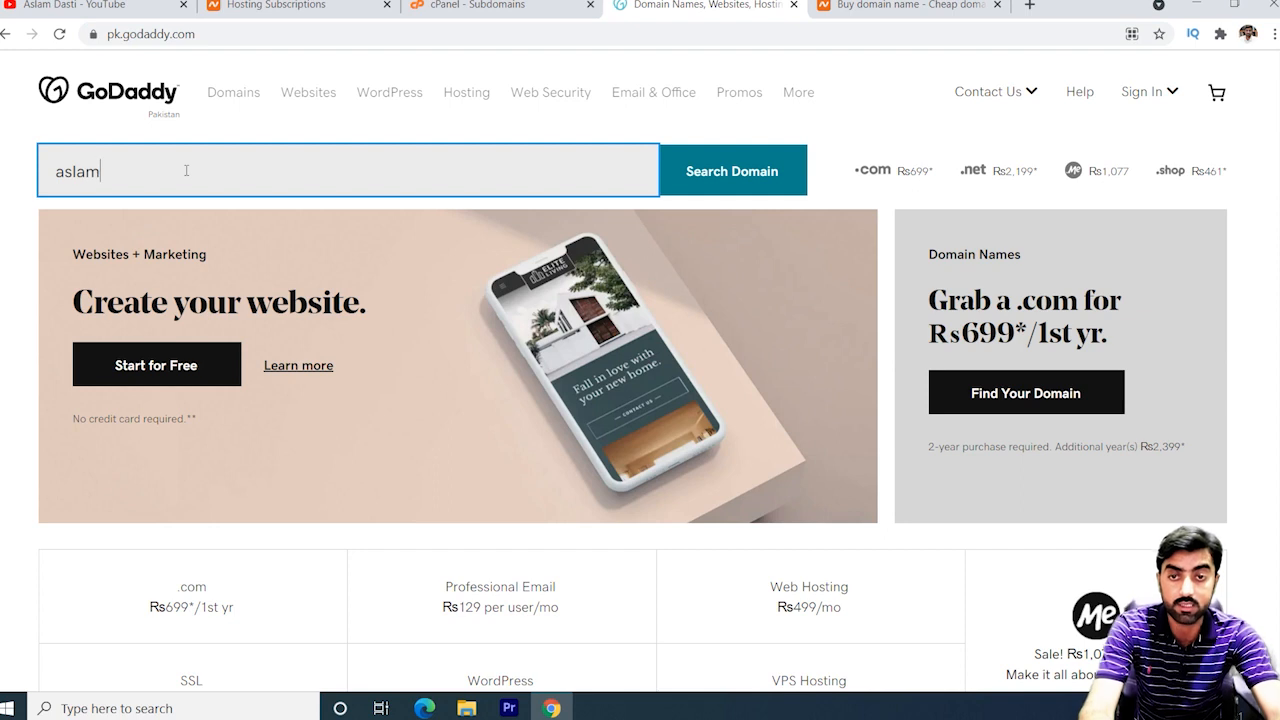
pyautogui.write('dastionine.')
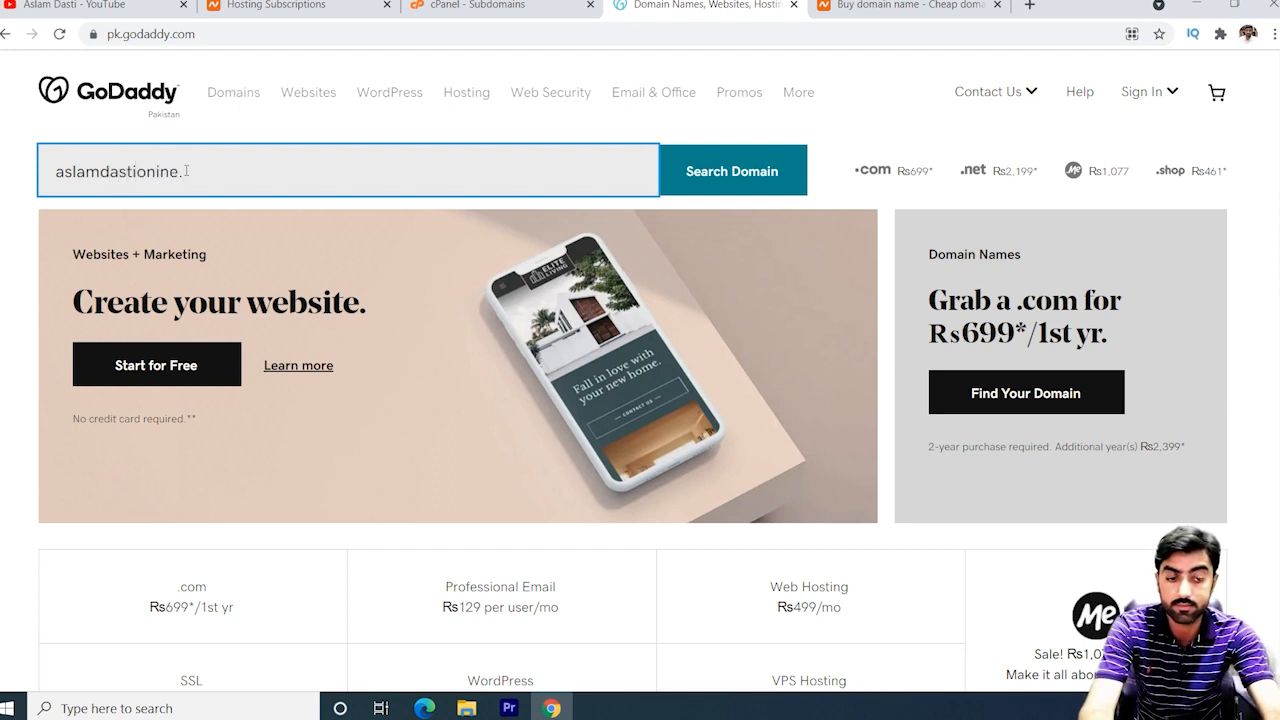
pyautogui.press('BackSpace')
pyautogui.press('BackSpace')
pyautogui.press('BackSpace')
pyautogui.press('BackSpace')
pyautogui.write('line.com')
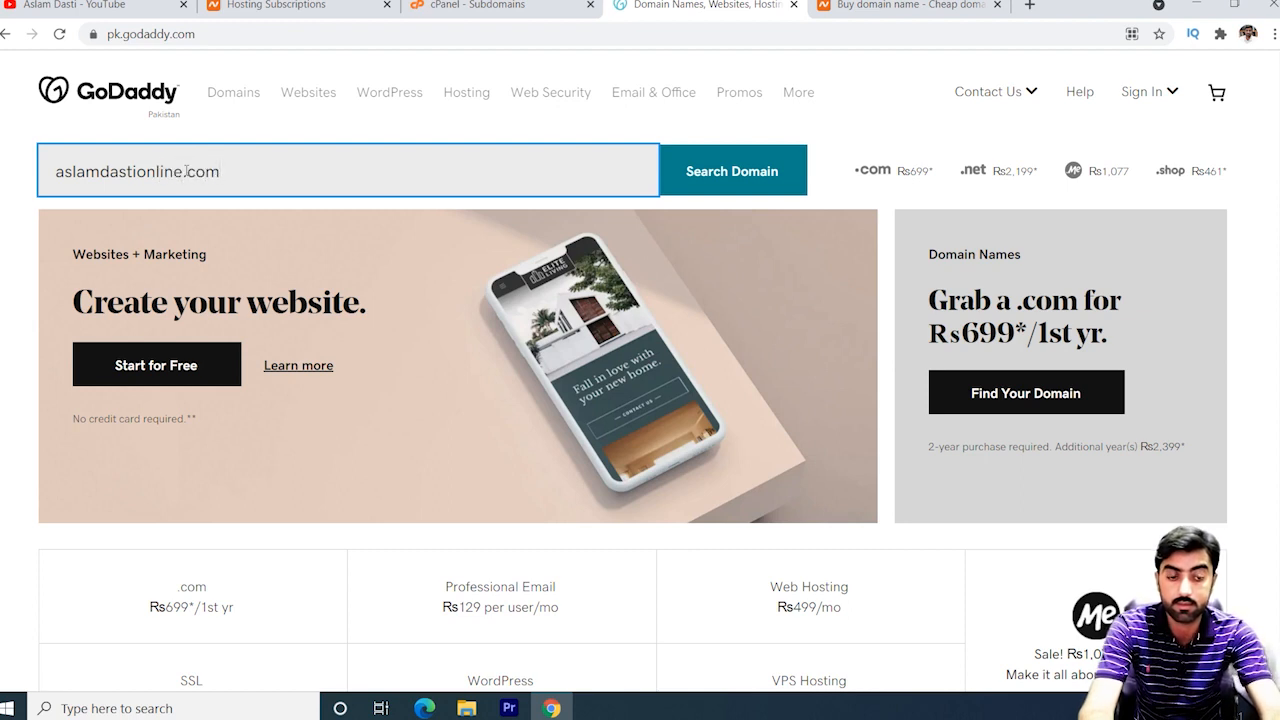
pyautogui.press('Return')
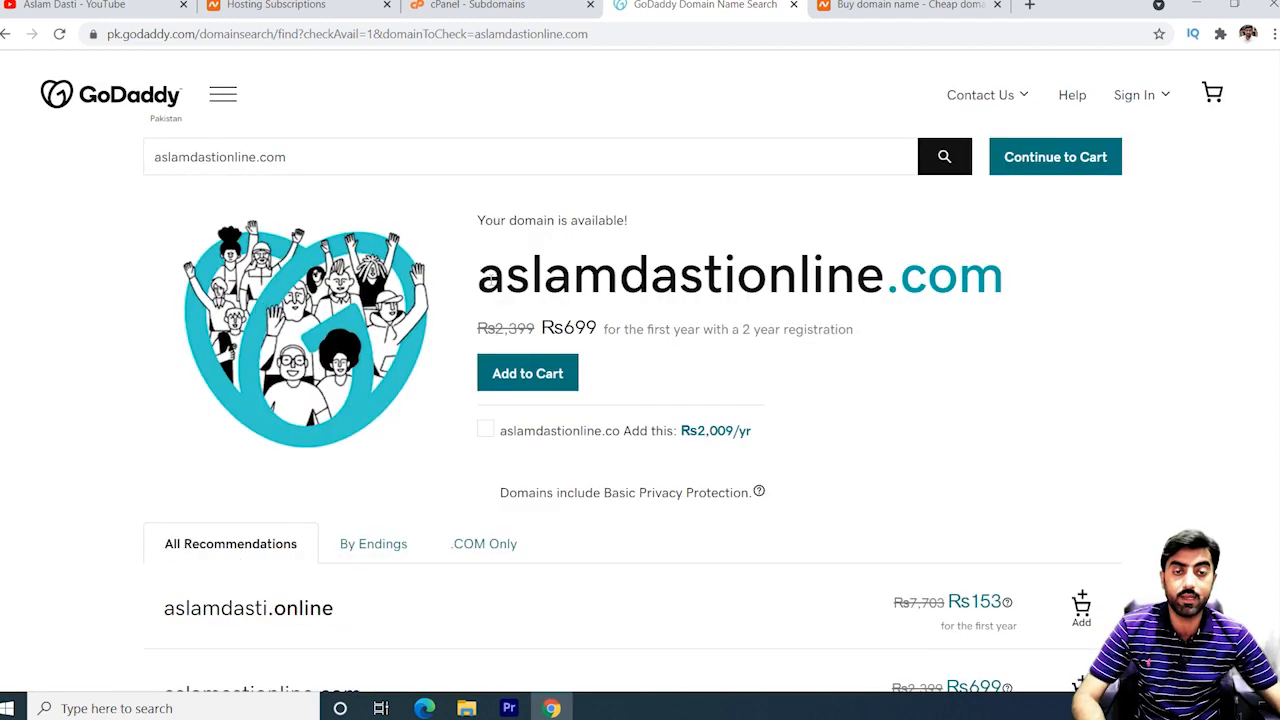
# Check the aslamdastionline.com result, available at Rs699 for the first year.
pyautogui.moveTo(492, 280); pyautogui.dragTo(880, 272)
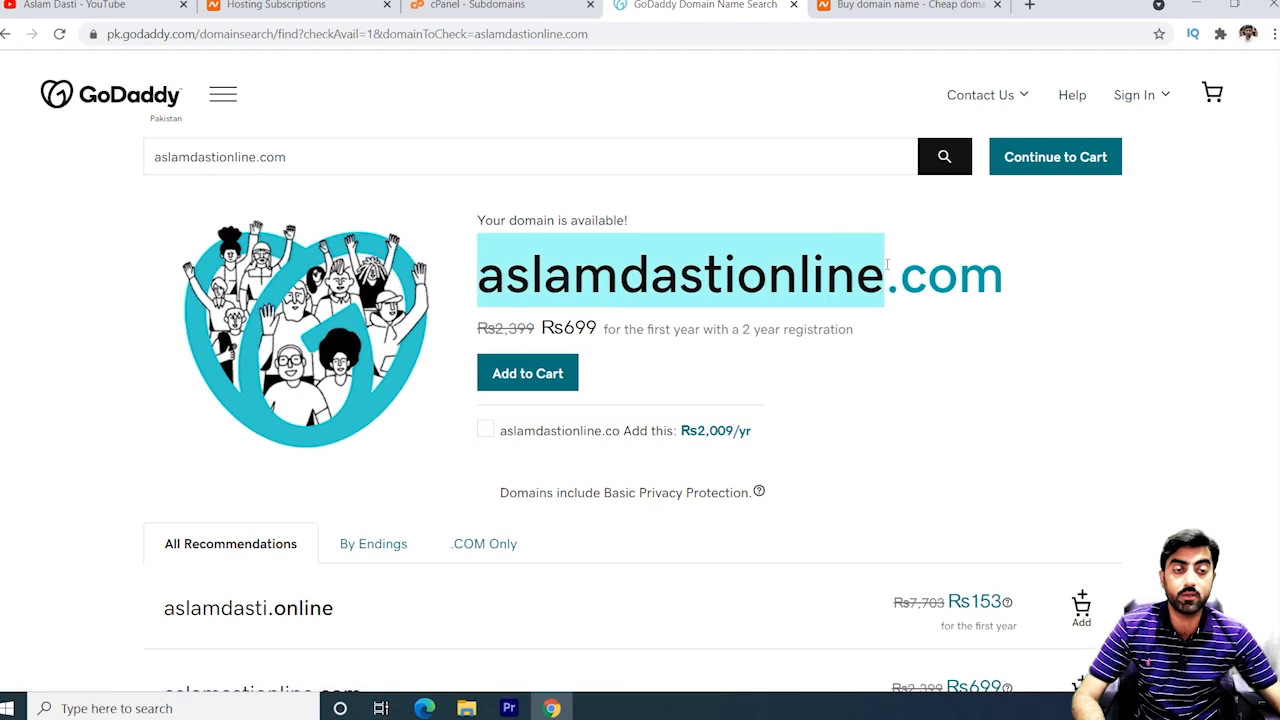
pyautogui.click(634, 279)
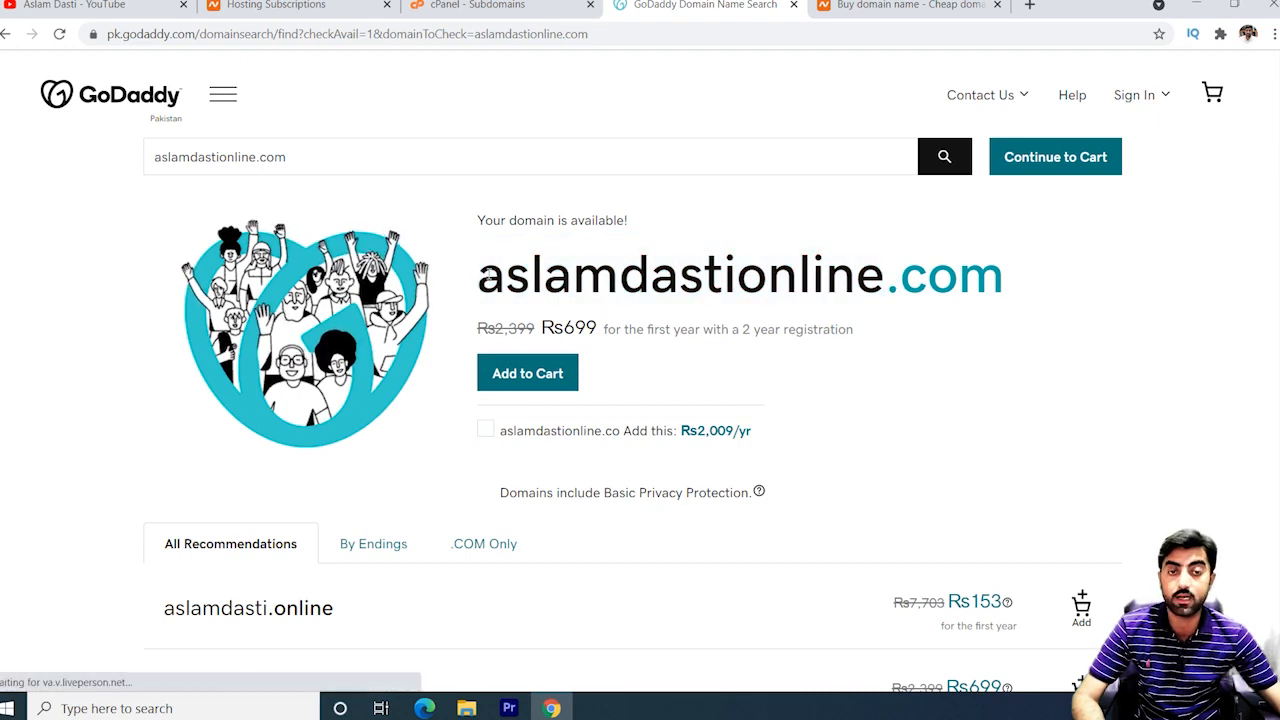
pyautogui.moveTo(486, 273); pyautogui.dragTo(862, 273)
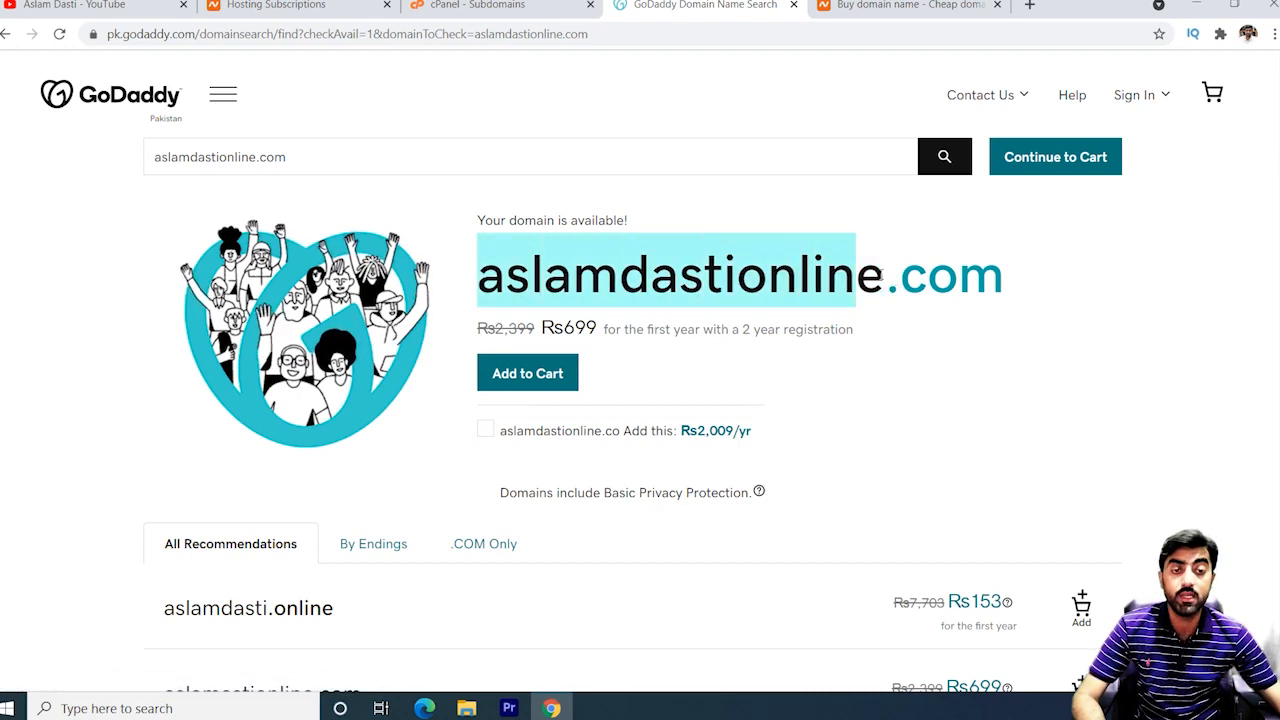
pyautogui.click(752, 279)
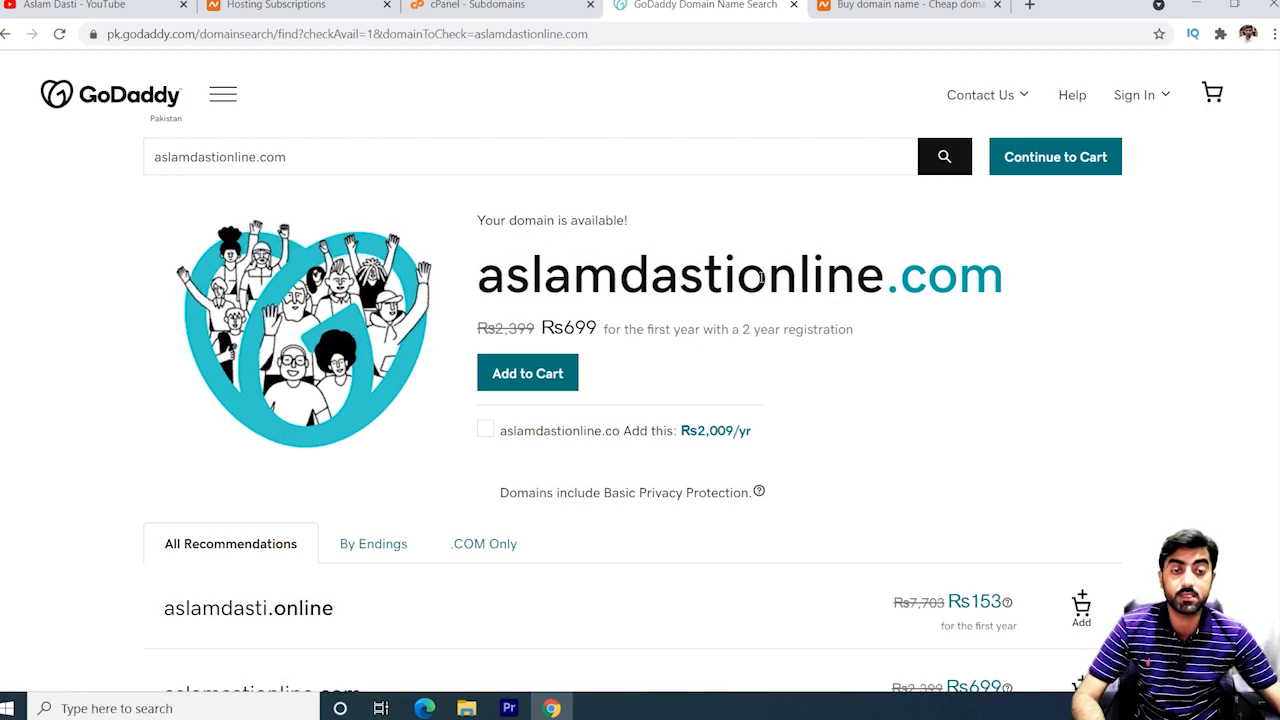
pyautogui.moveTo(882, 274); pyautogui.dragTo(478, 276)
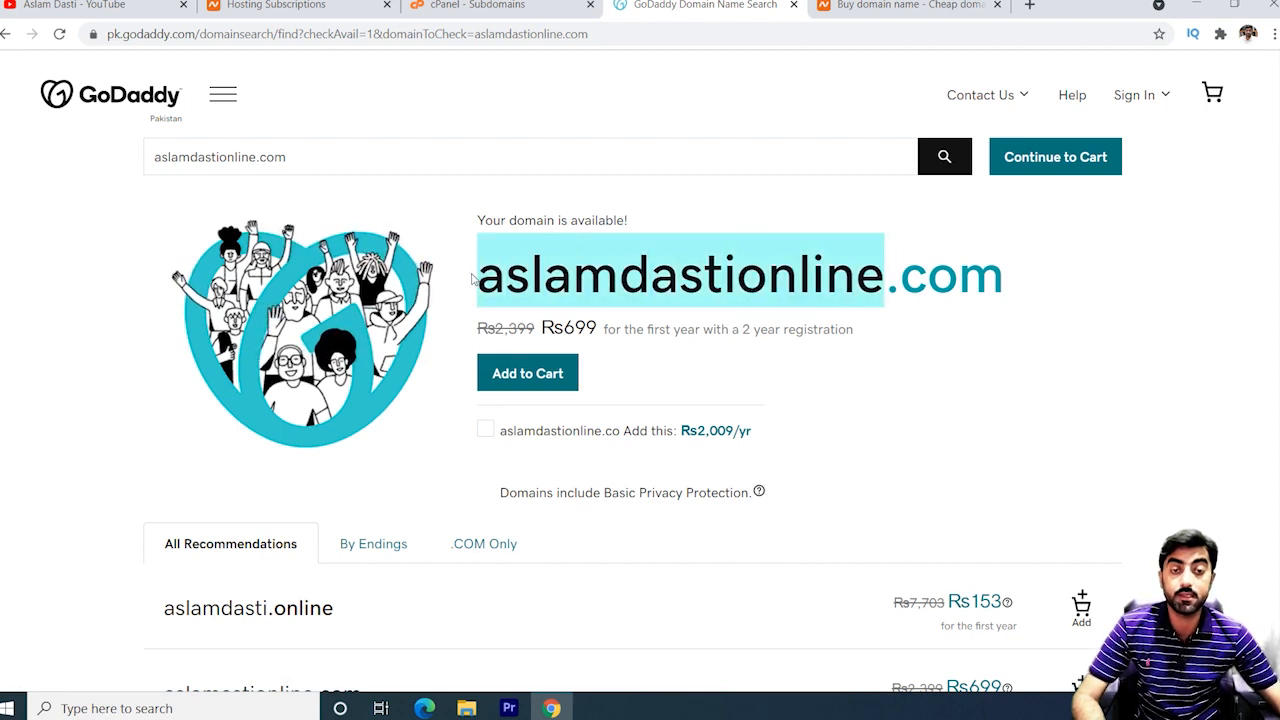
pyautogui.click(478, 276)
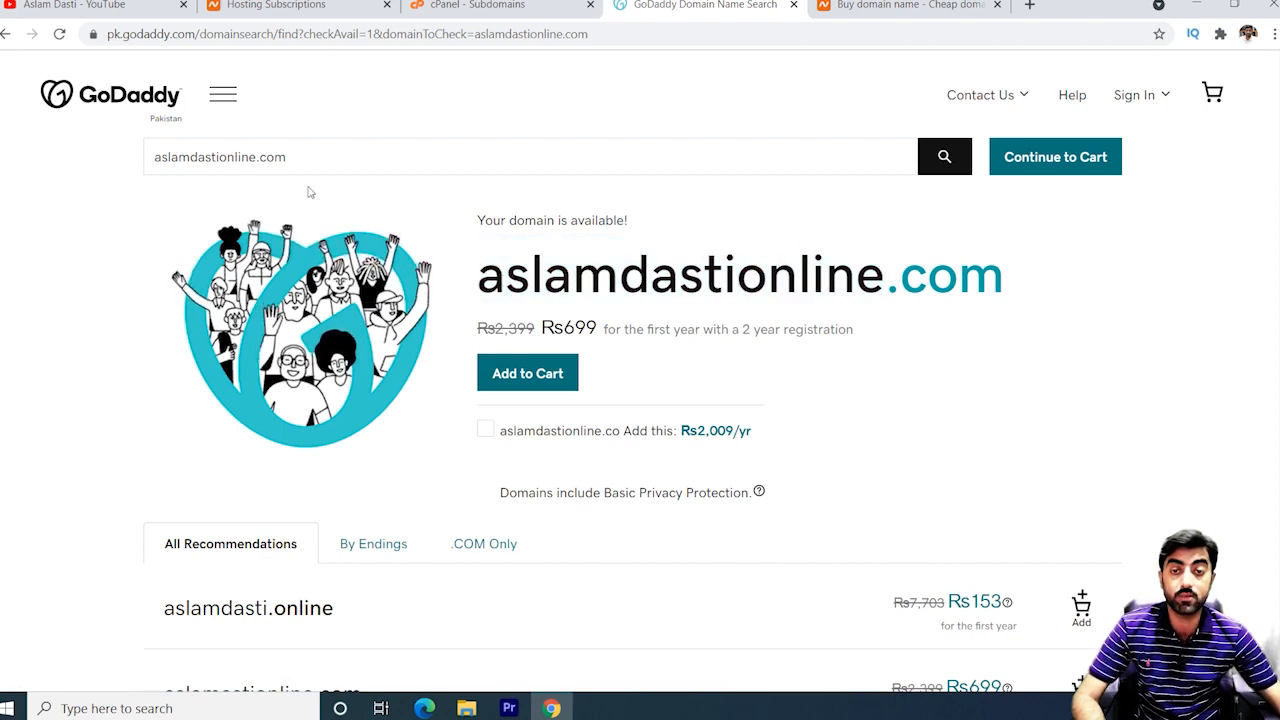
pyautogui.click(258, 157)
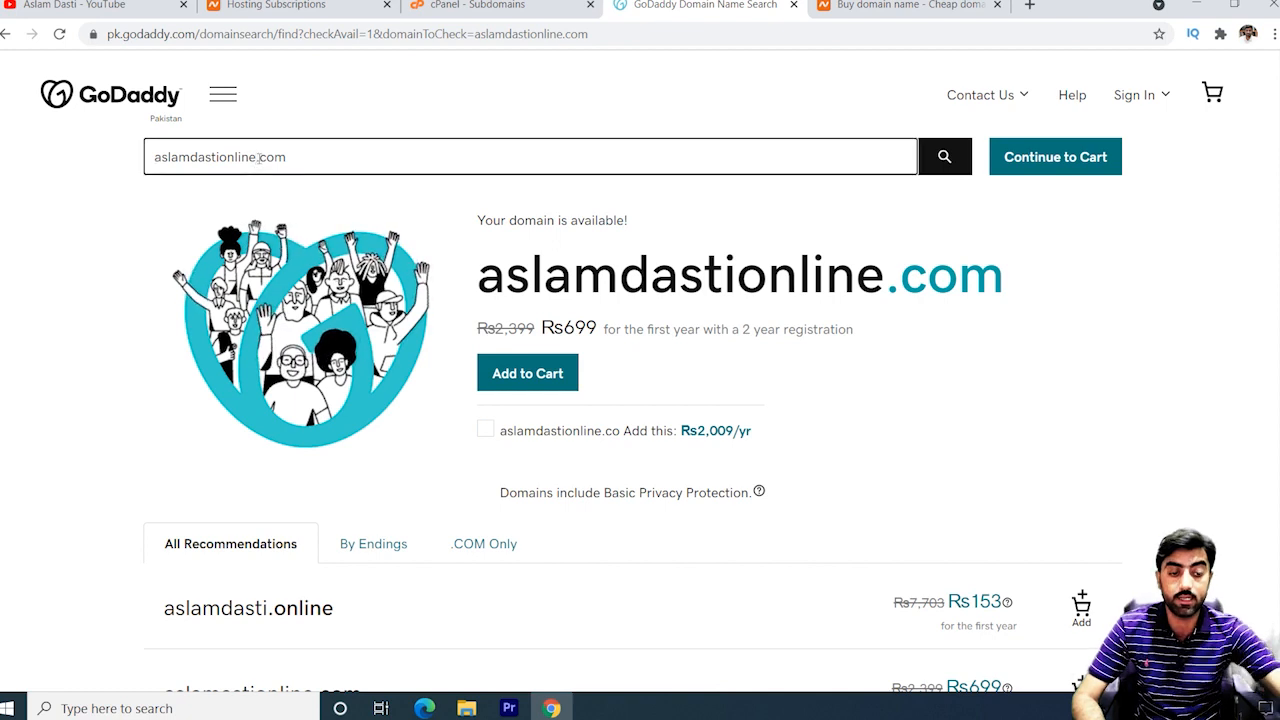
pyautogui.press('BackSpace')
pyautogui.press('BackSpace')
pyautogui.press('BackSpace')
pyautogui.press('BackSpace')
pyautogui.press('BackSpace')
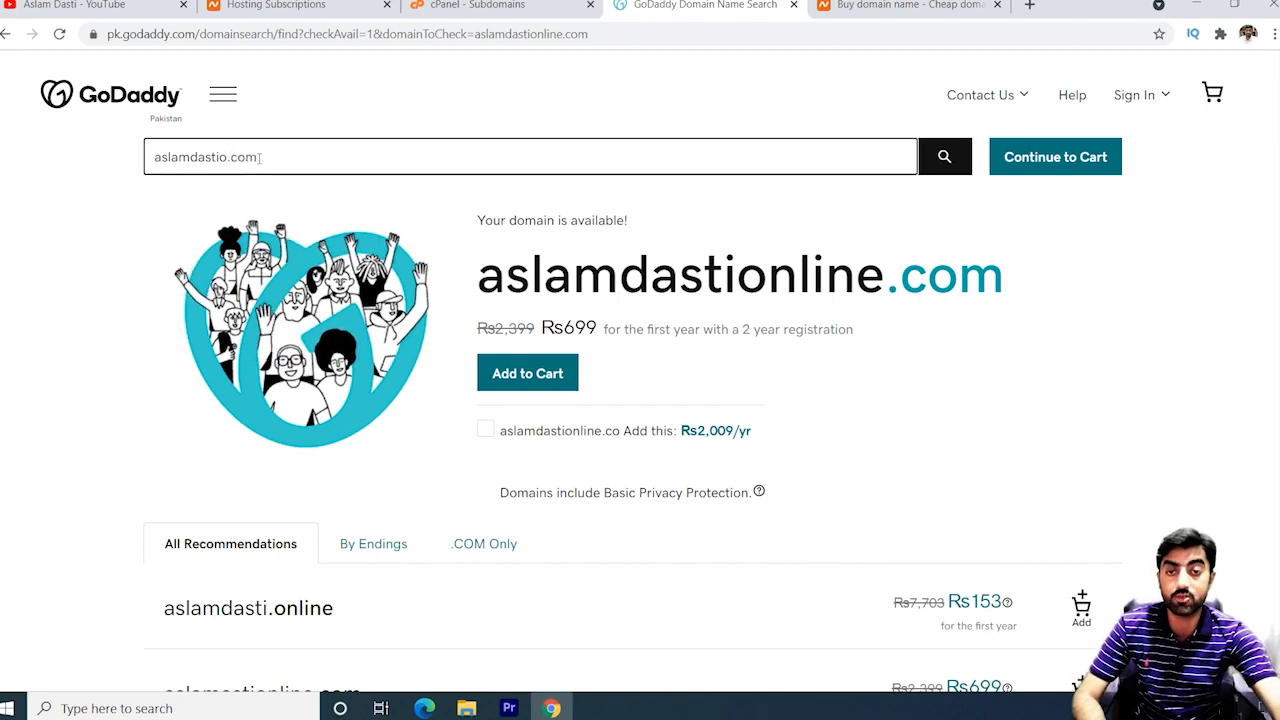
pyautogui.press('BackSpace')
pyautogui.press('Return')
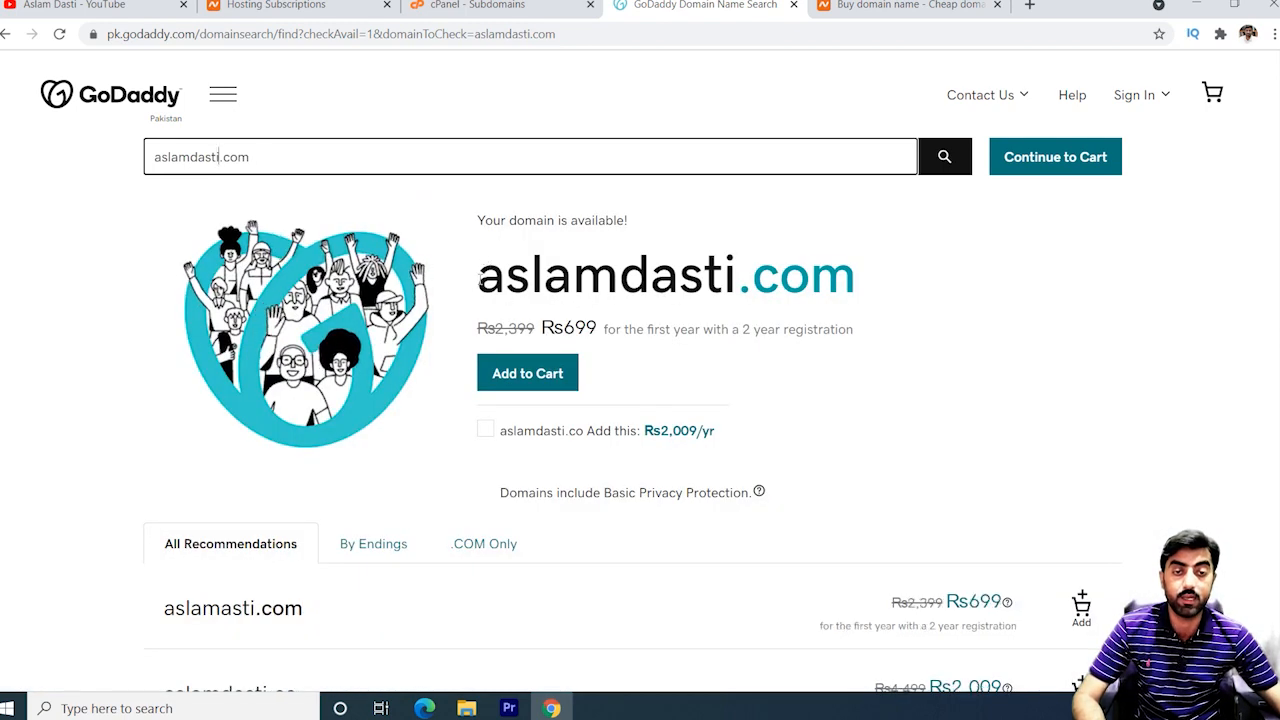
pyautogui.moveTo(481, 276); pyautogui.dragTo(810, 276)
pyautogui.click(684, 277)
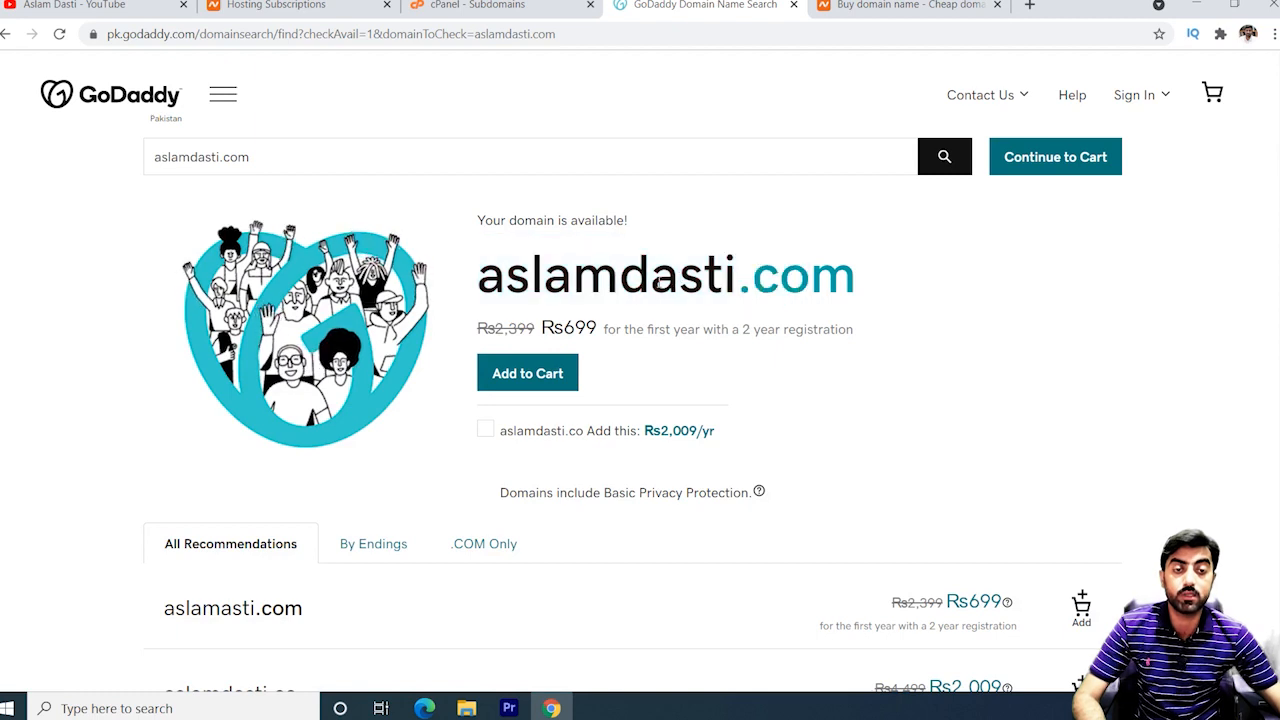
pyautogui.moveTo(482, 276); pyautogui.dragTo(848, 276)
pyautogui.click(871, 279)
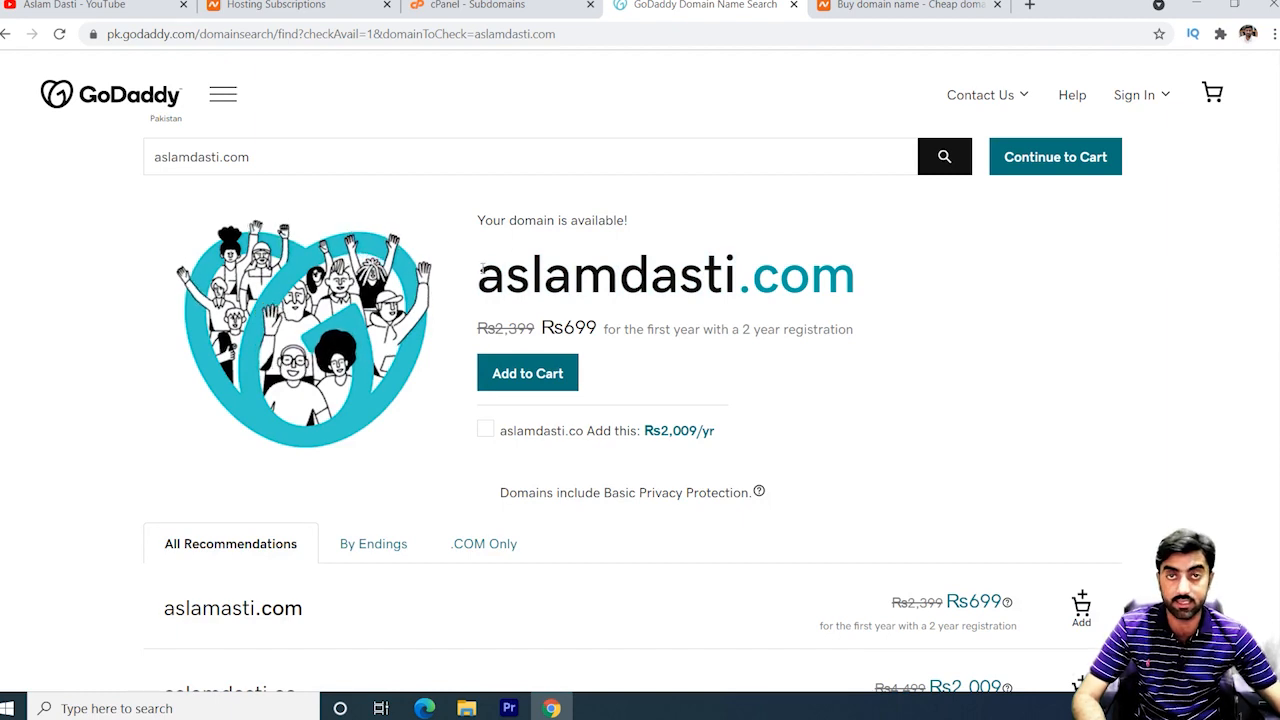
pyautogui.moveTo(482, 268); pyautogui.dragTo(778, 272)
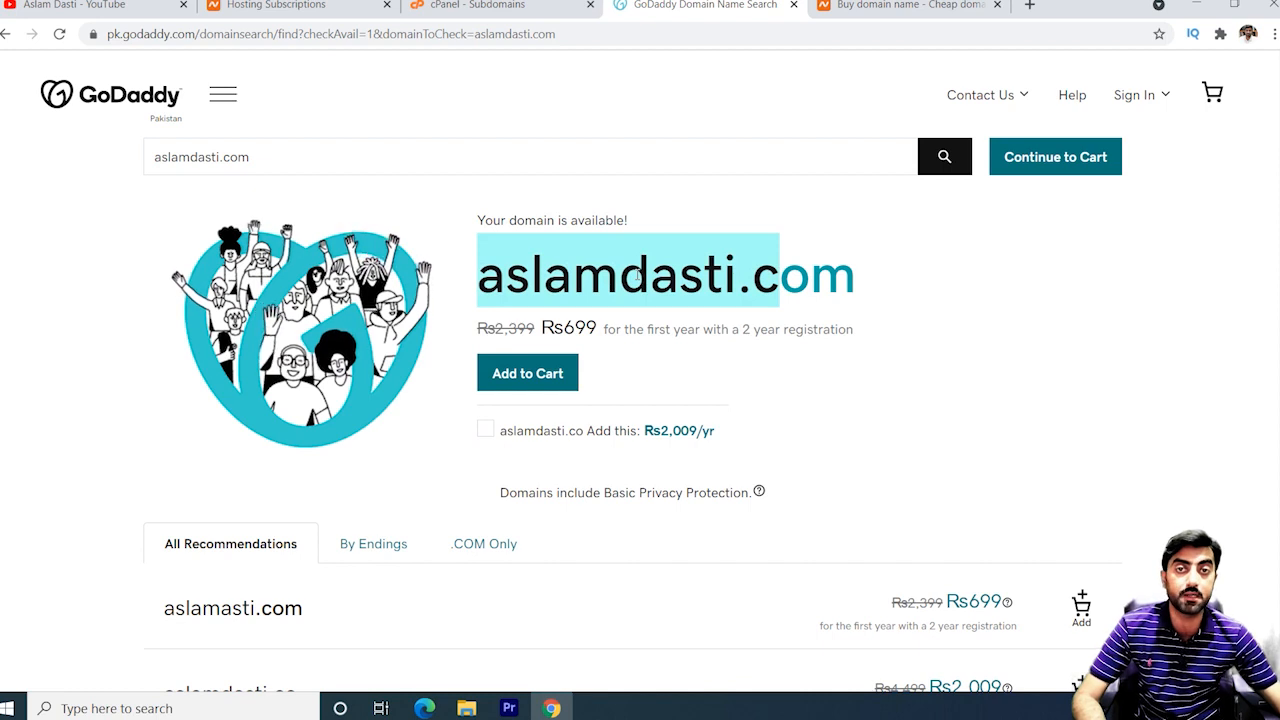
pyautogui.click(557, 270)
pyautogui.moveTo(482, 272); pyautogui.dragTo(810, 272)
pyautogui.click(634, 278)
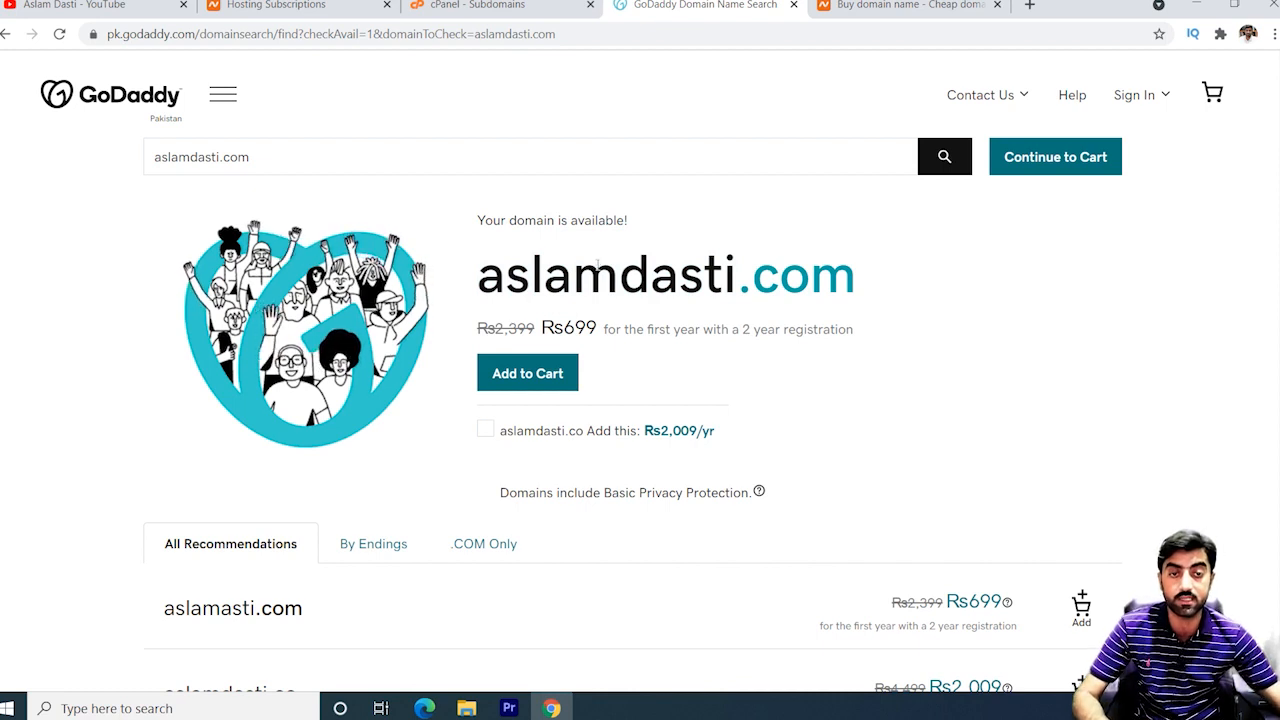
pyautogui.moveTo(481, 272); pyautogui.dragTo(870, 279)
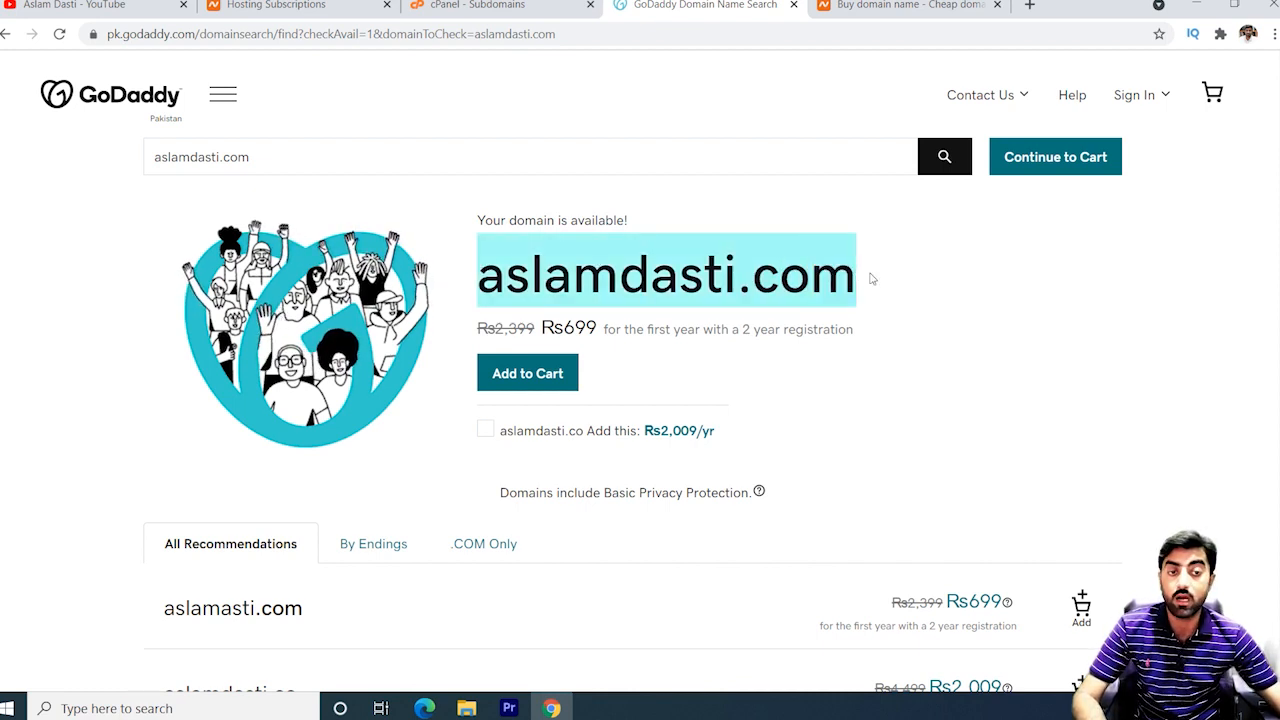
pyautogui.click(870, 279)
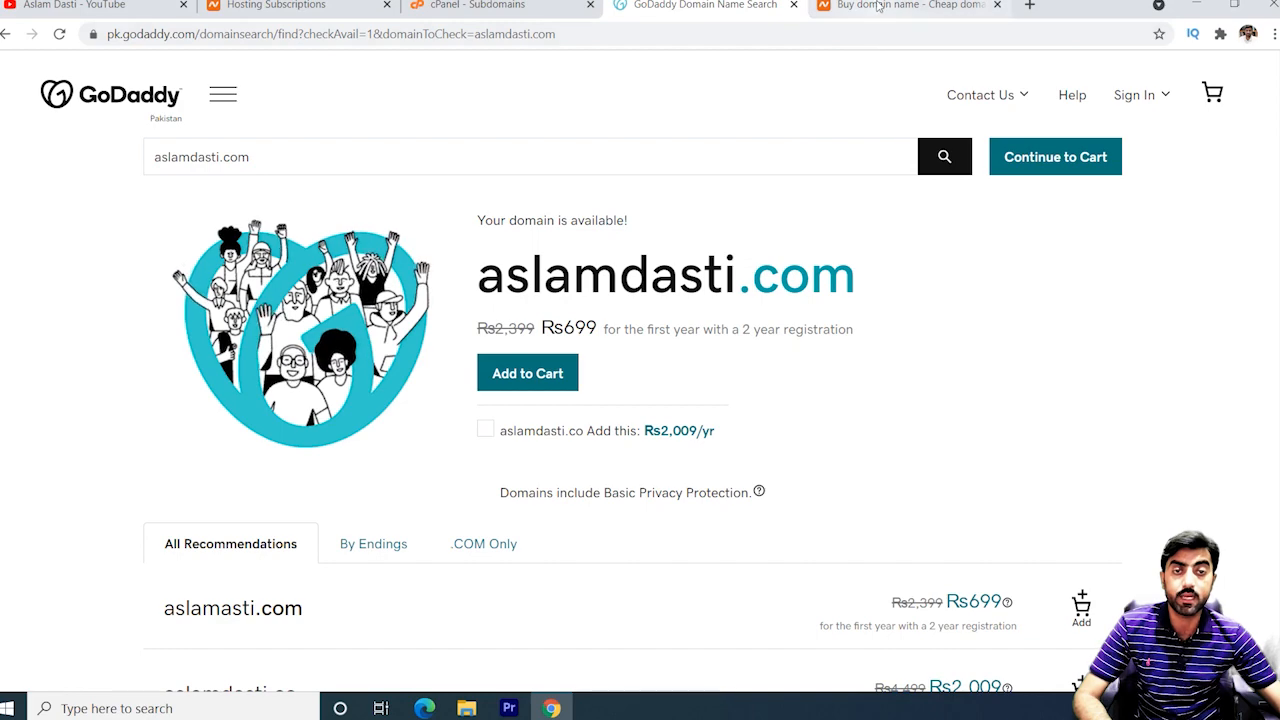
# Scroll through the YouTube channel's uploads, then move to the Namecheap homepage showing .COM at $8.88.
pyautogui.click(115, 14)
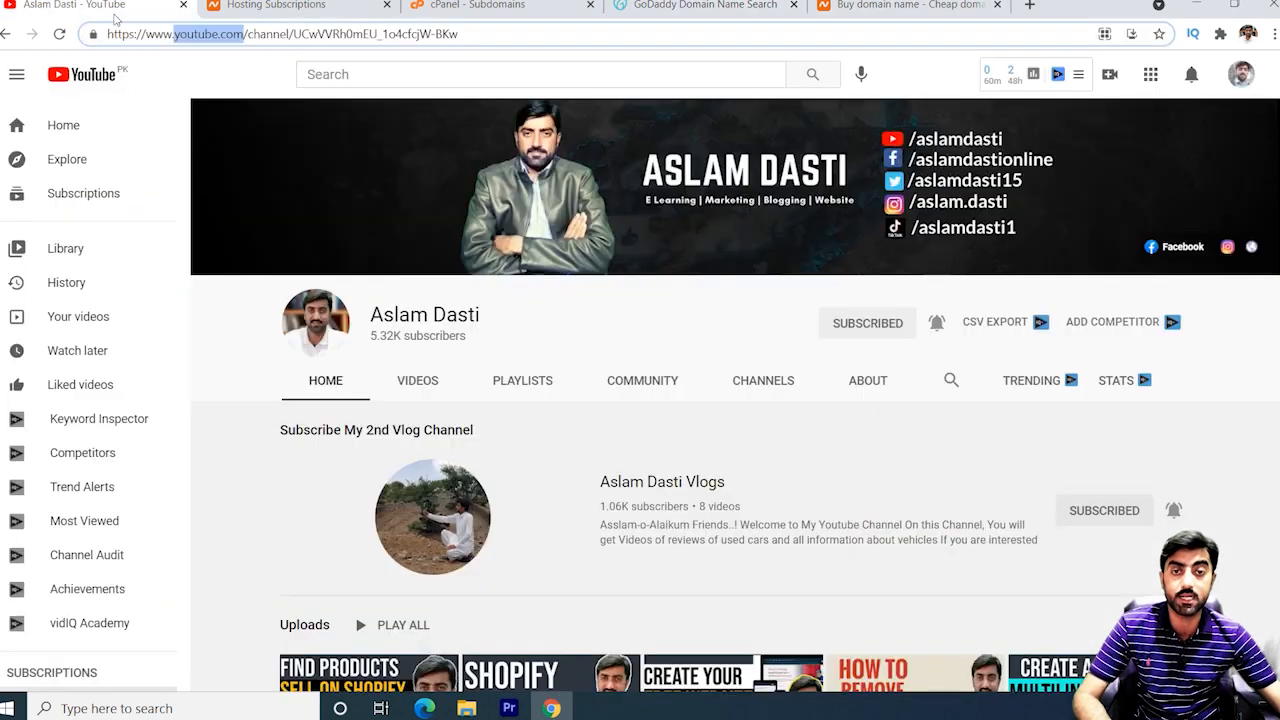
pyautogui.scroll(-1, 495, 232)
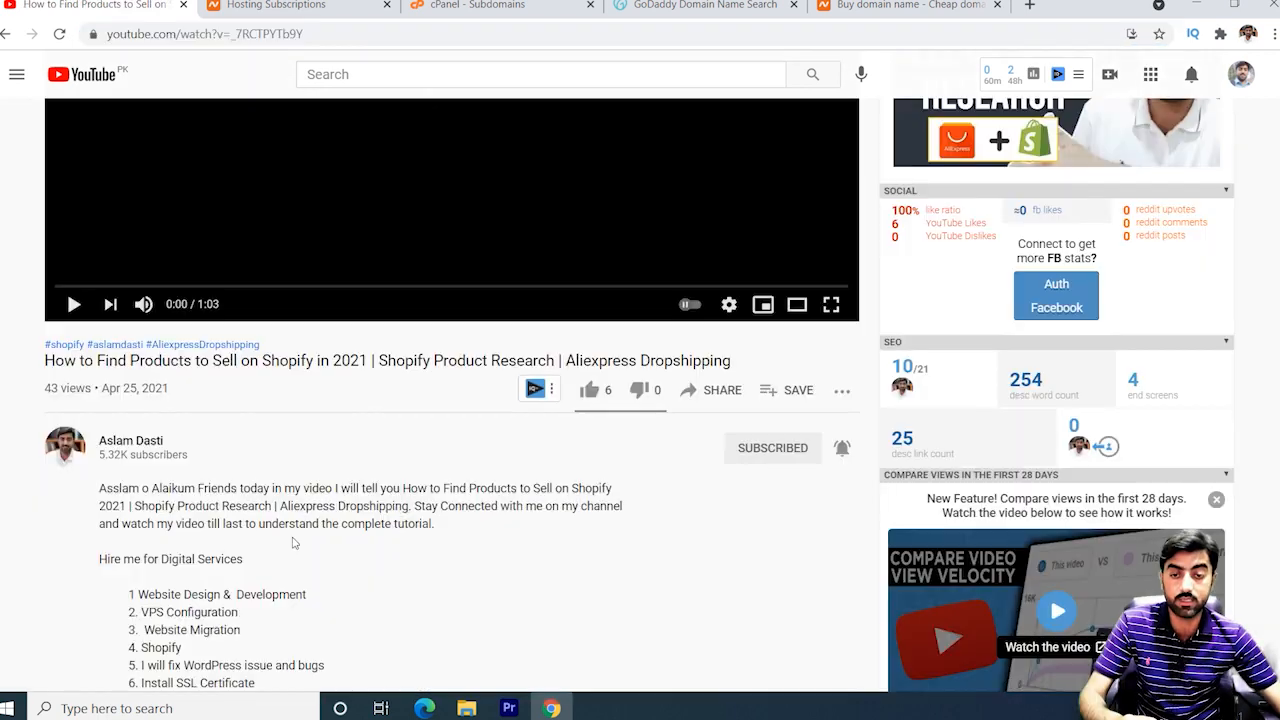
pyautogui.scroll(-4, 258, 430)
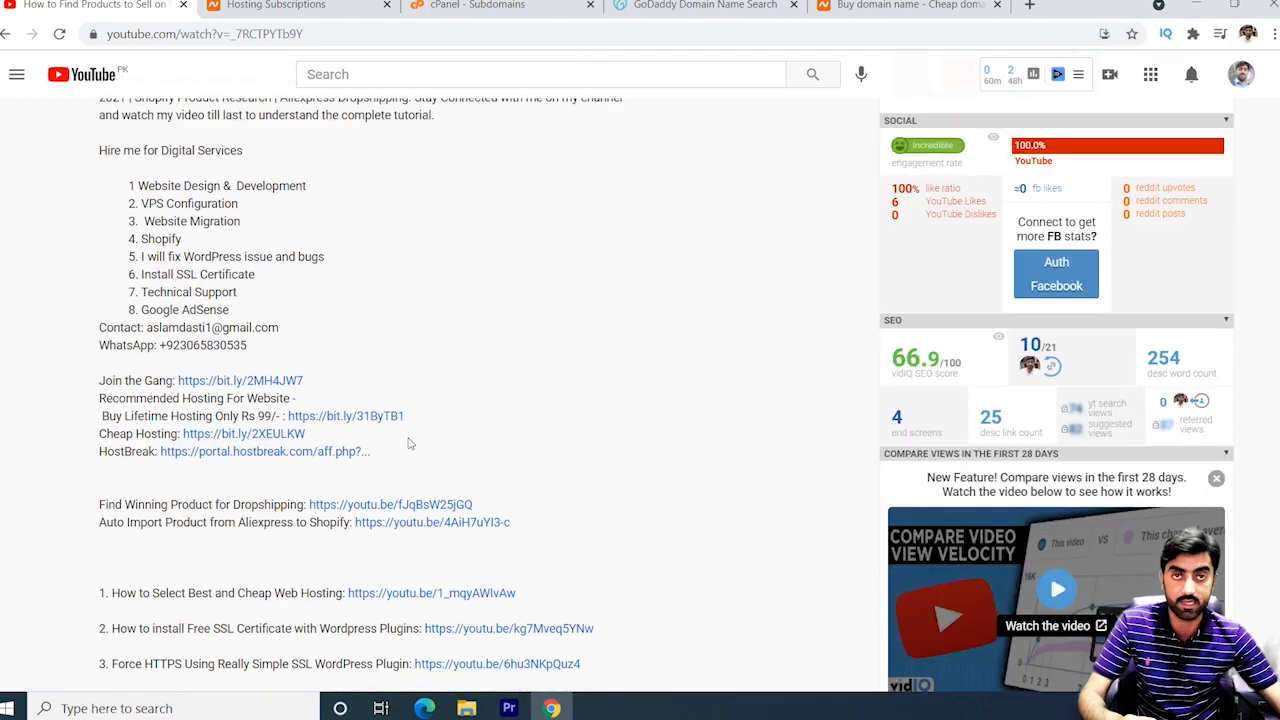
pyautogui.scroll(1, 412, 441)
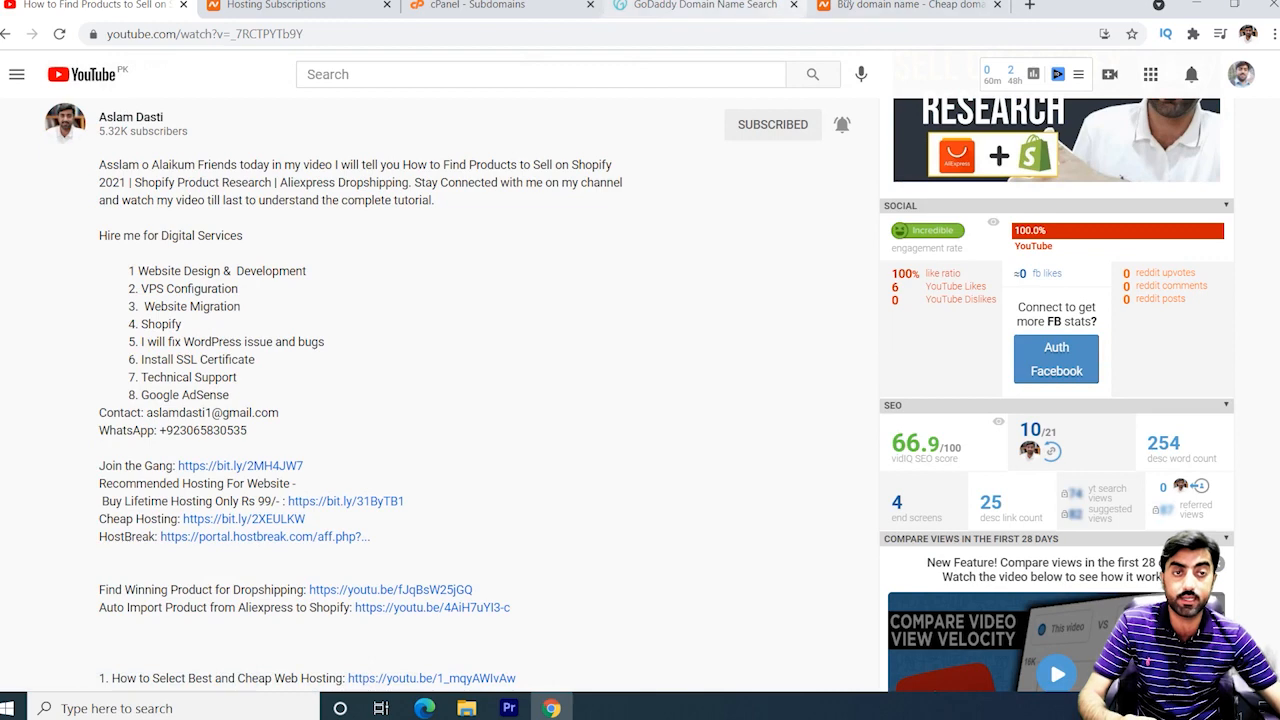
pyautogui.click(905, 6)
pyautogui.moveTo(650, 130)
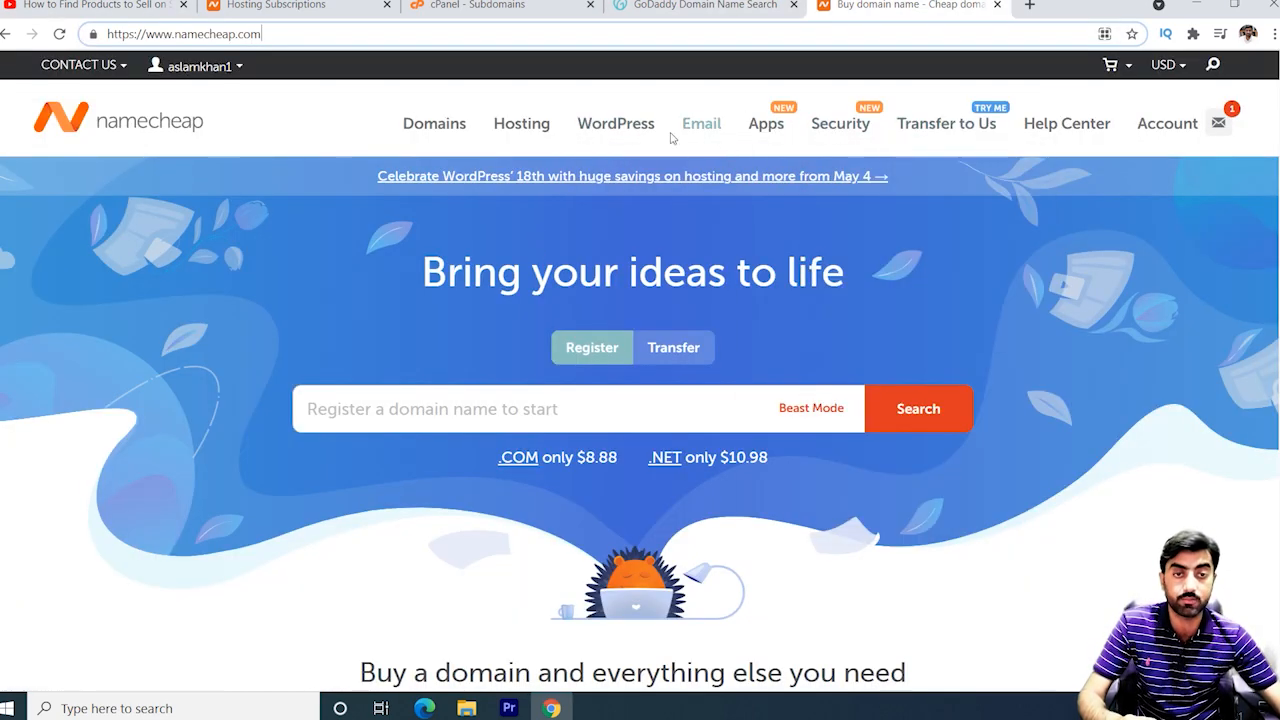
# Open Namecheap Shared Hosting and review Stellar $1.58, Stellar Plus $2.68, Stellar Business $4.80 monthly.
pyautogui.moveTo(515, 135)
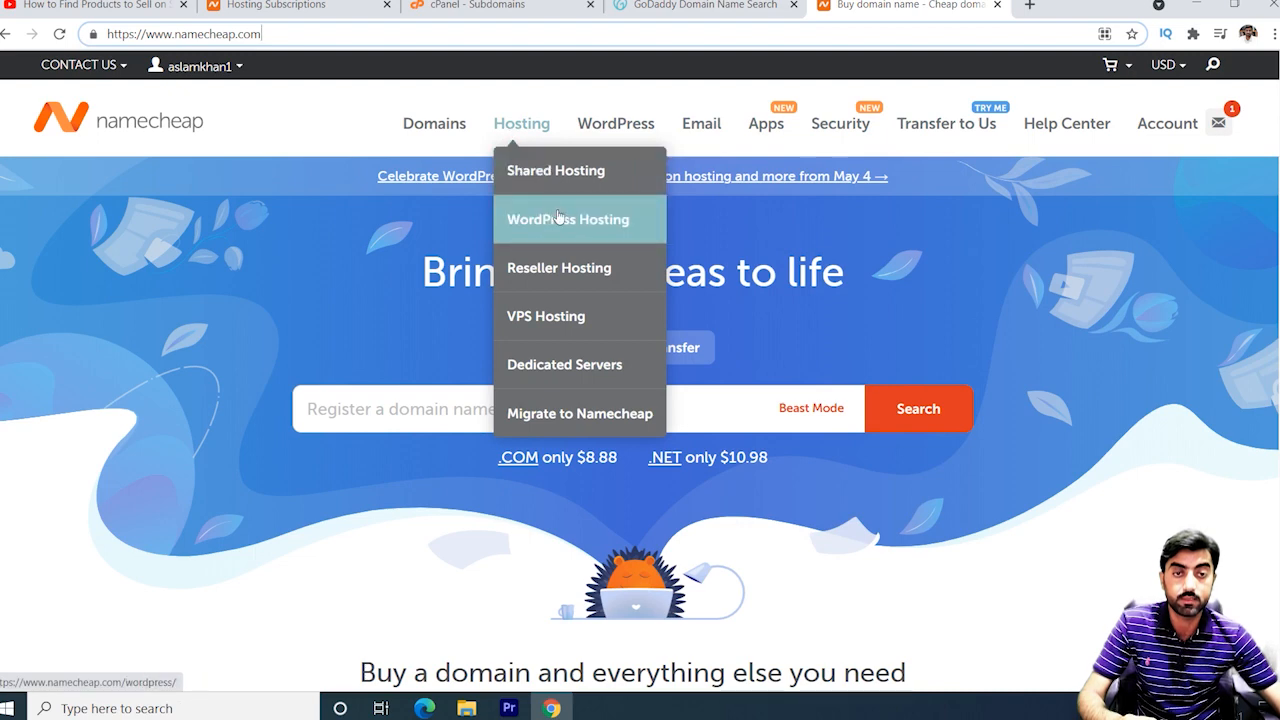
pyautogui.click(563, 172)
pyautogui.moveTo(752, 127)
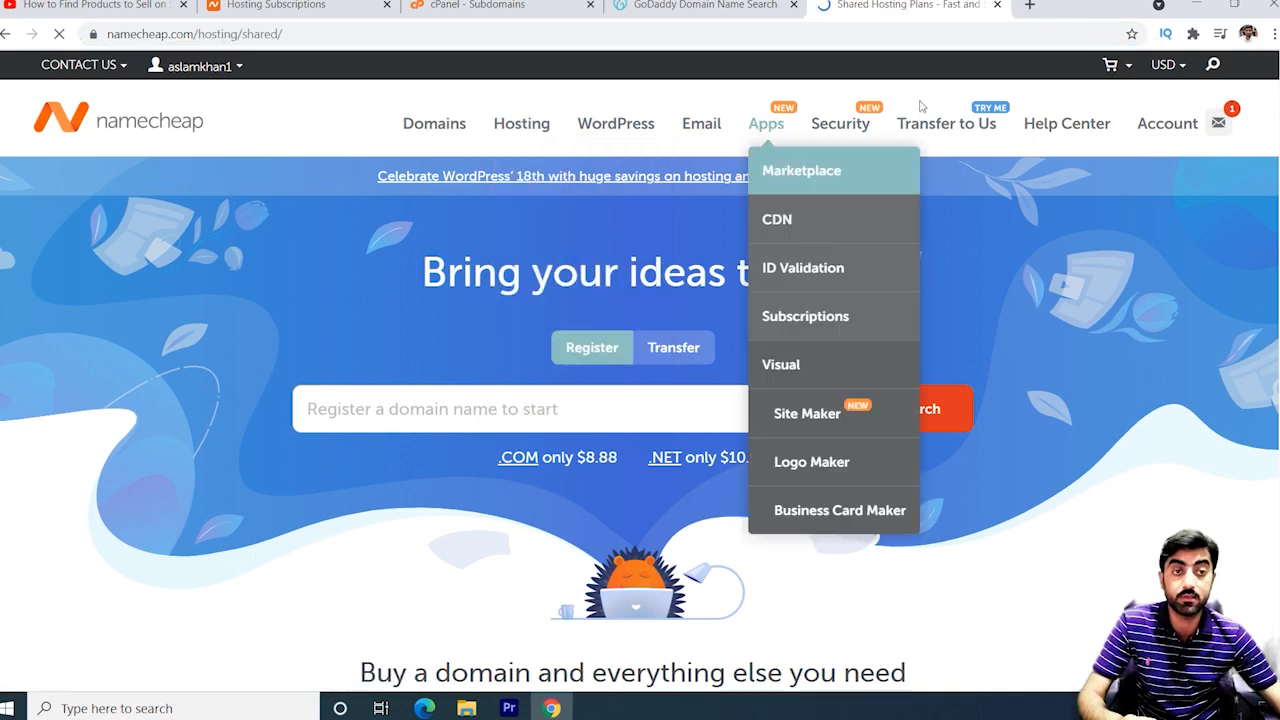
pyautogui.scroll(-3, 482, 424)
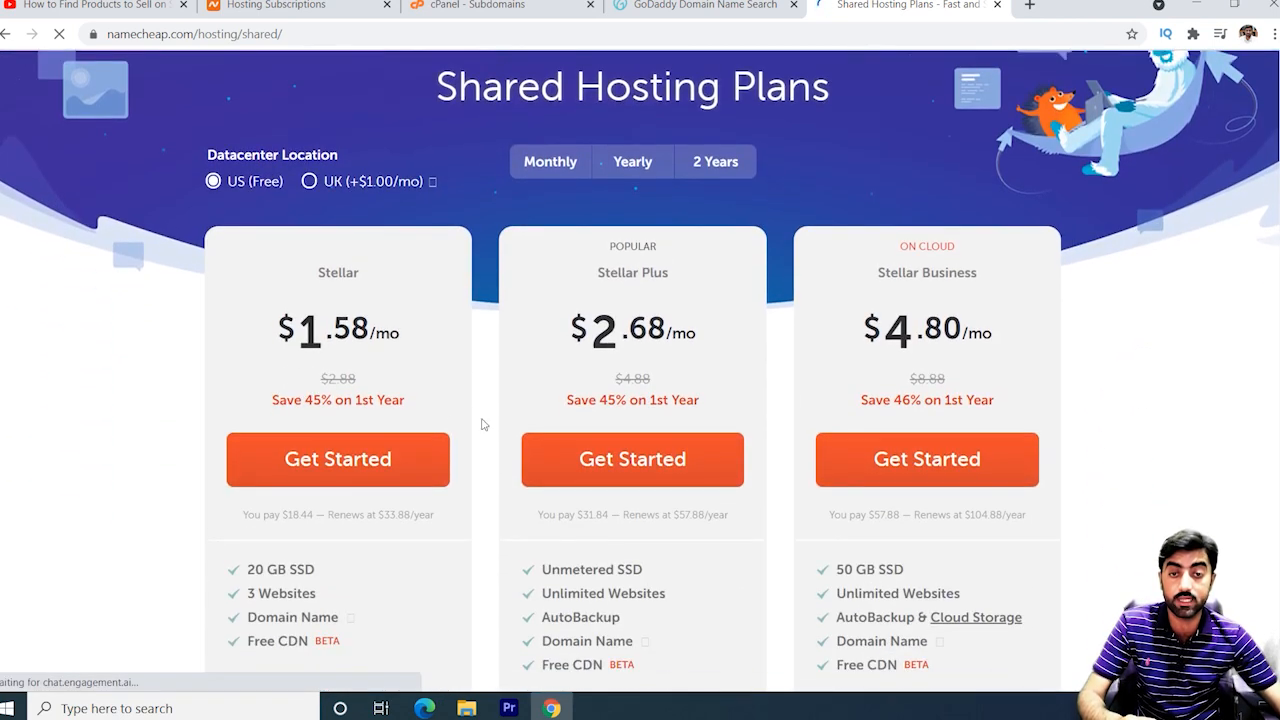
pyautogui.scroll(-1, 400, 350)
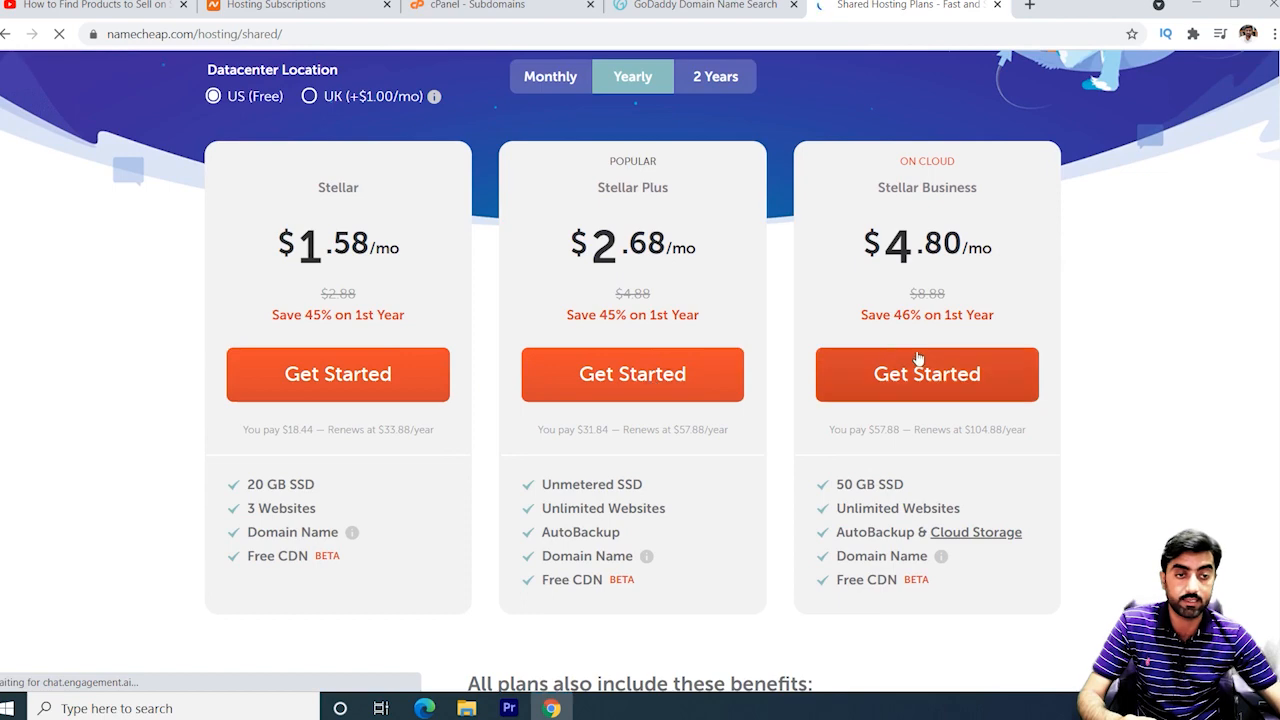
pyautogui.scroll(1, 665, 372)
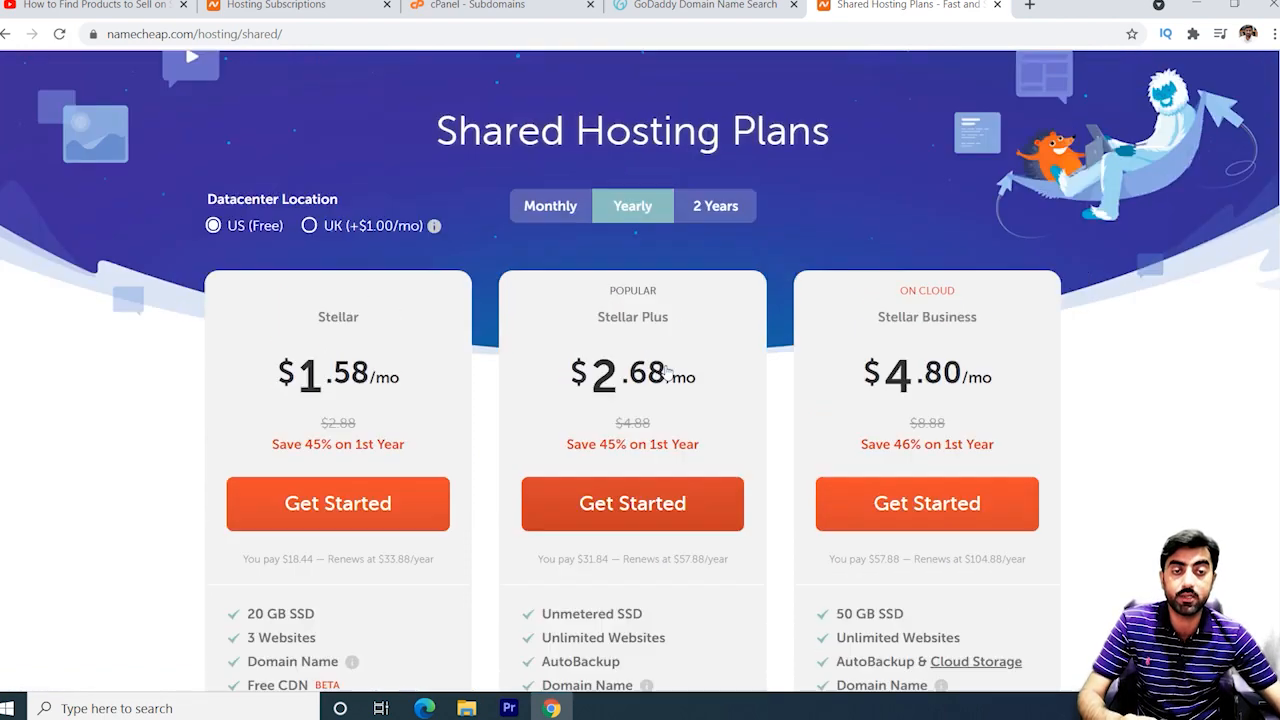
pyautogui.scroll(-3, 640, 445)
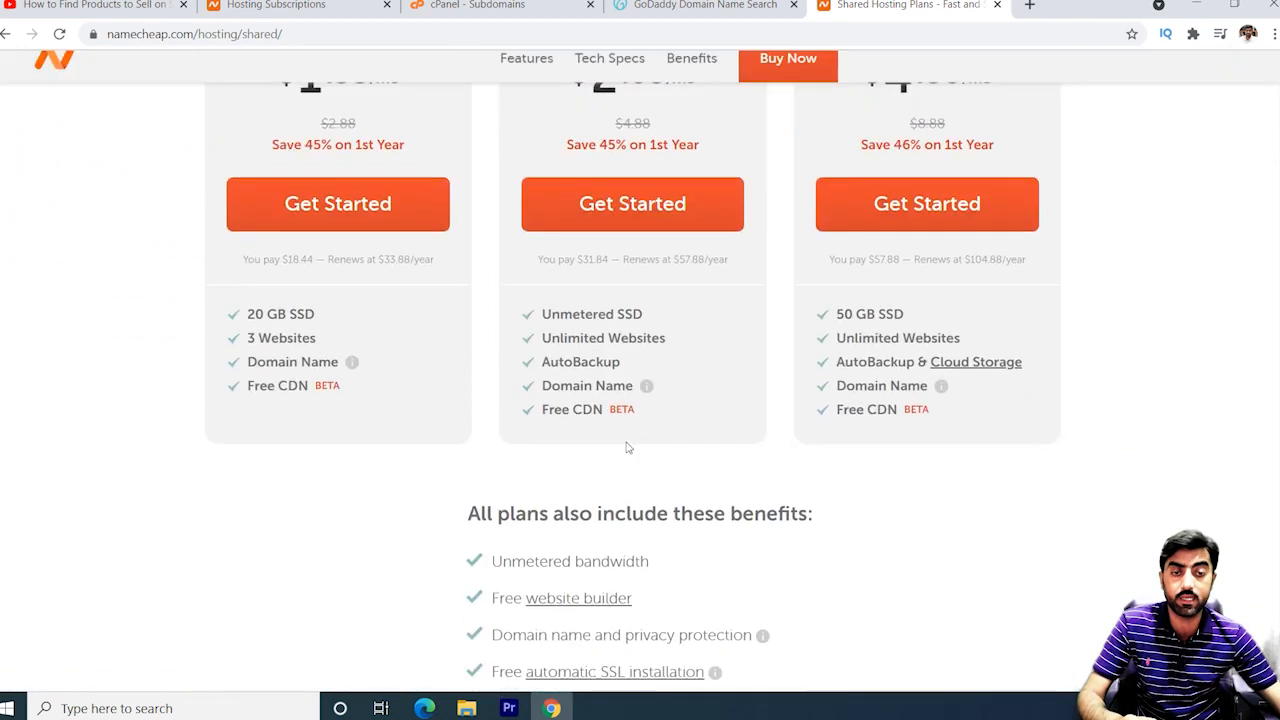
pyautogui.scroll(3, 610, 250)
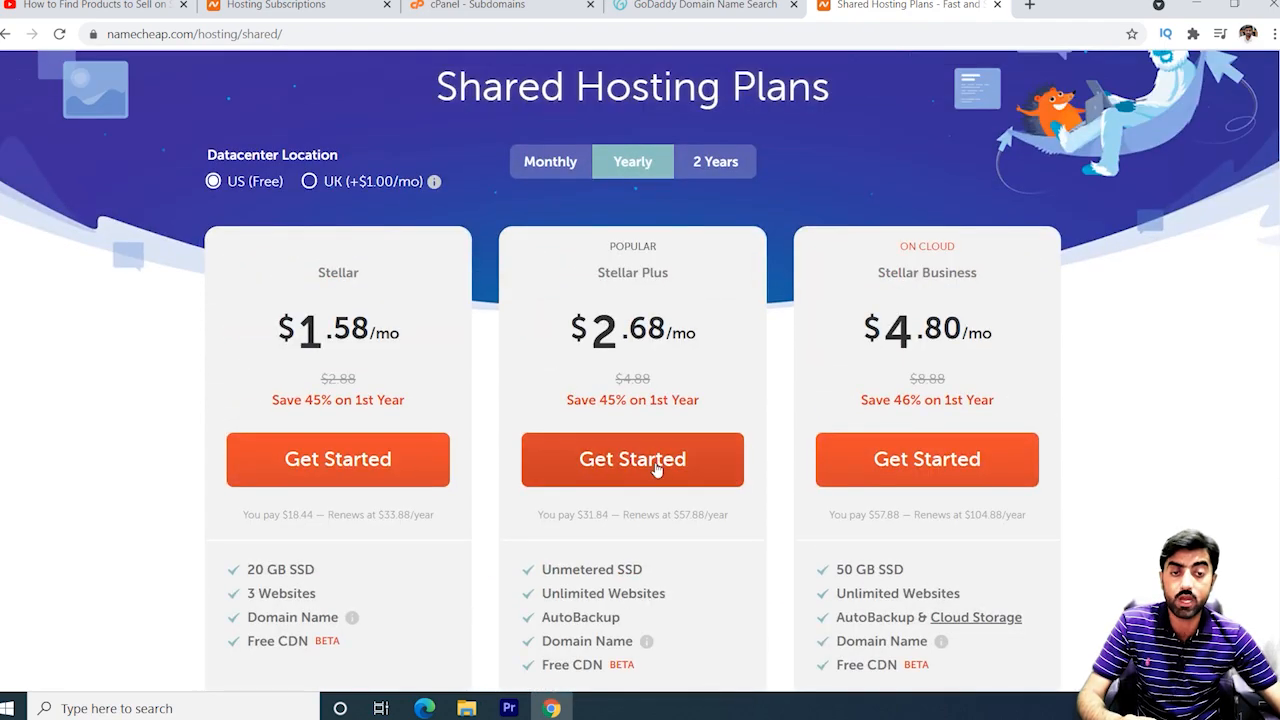
pyautogui.scroll(3, 656, 300)
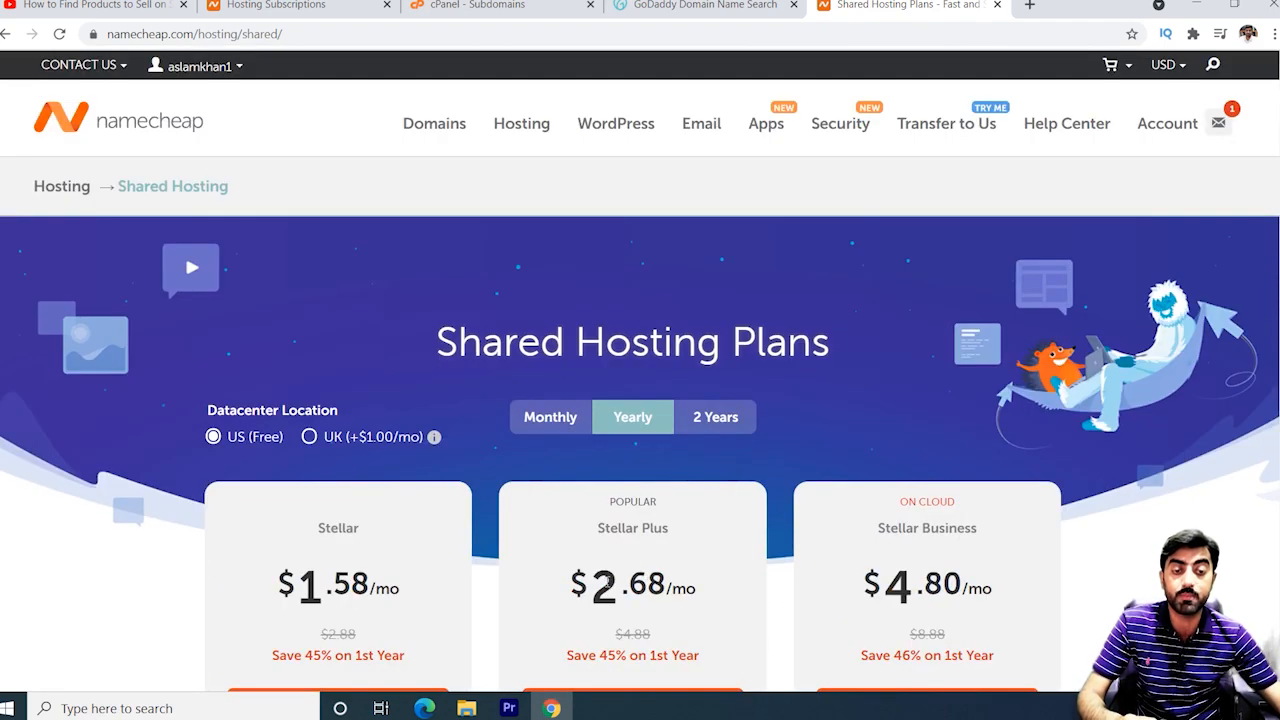
pyautogui.moveTo(600, 576); pyautogui.dragTo(724, 580)
pyautogui.click(718, 573)
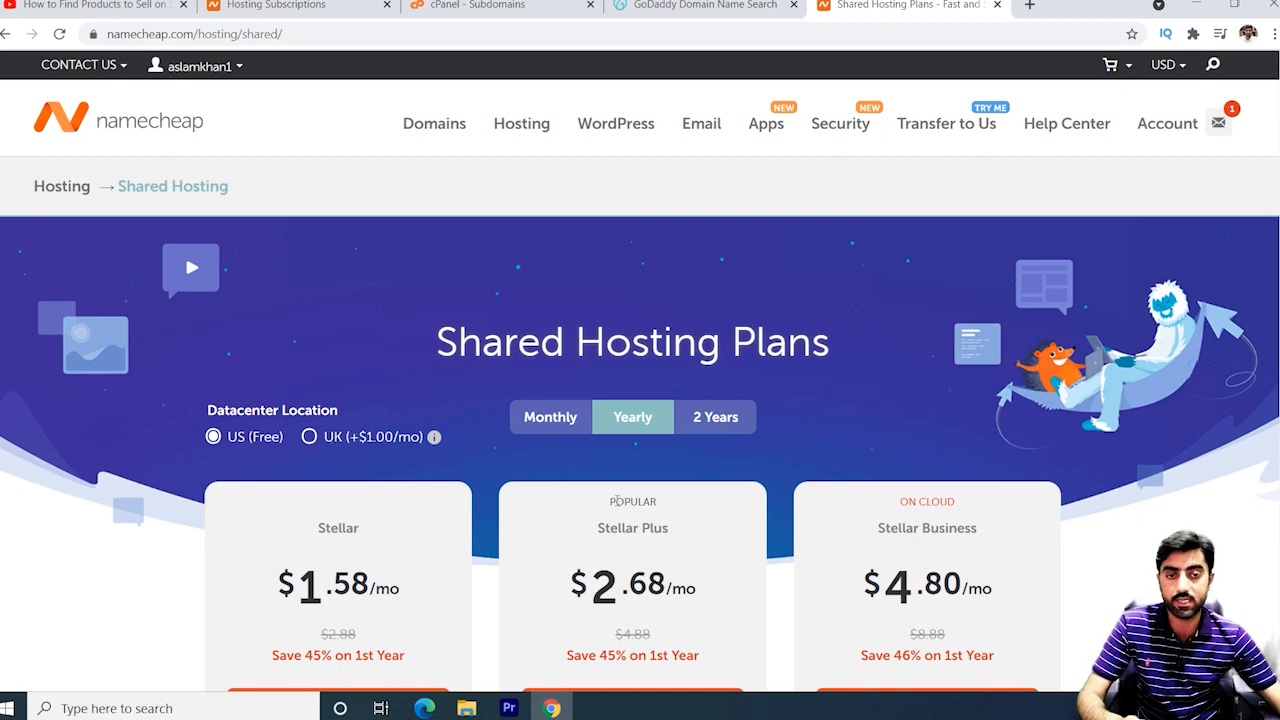
pyautogui.moveTo(611, 501); pyautogui.dragTo(686, 512)
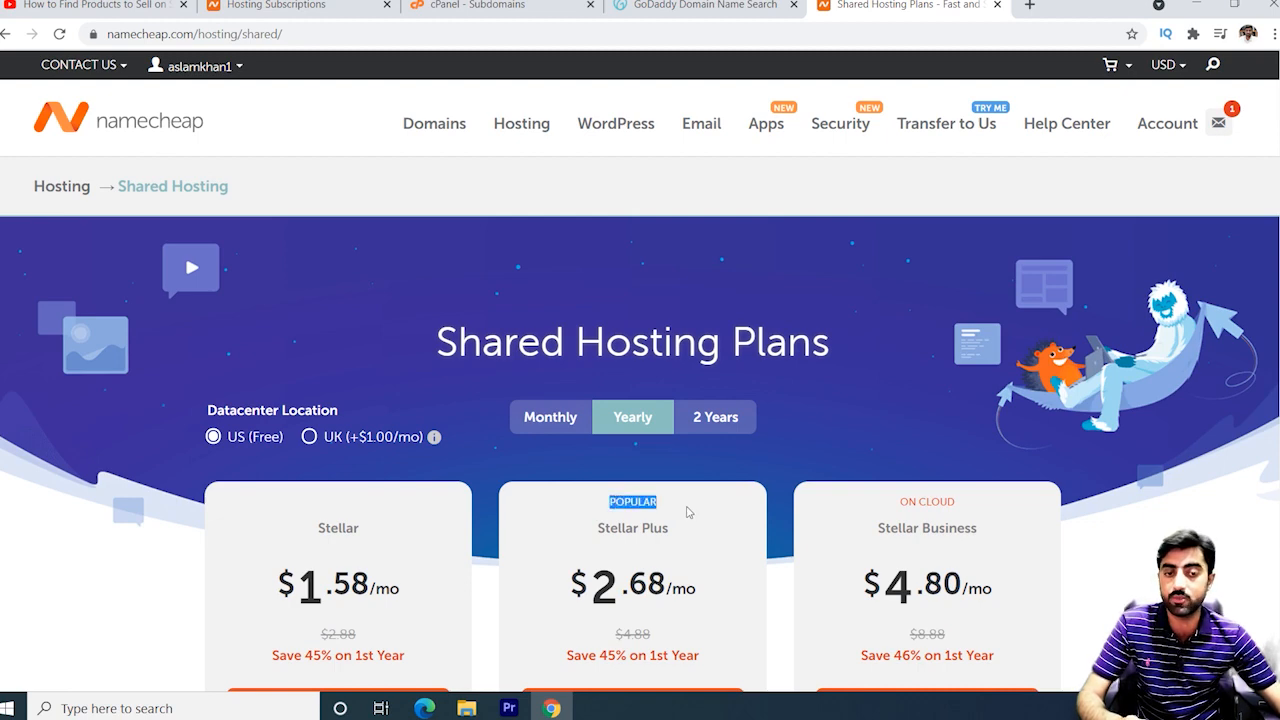
pyautogui.scroll(-2, 669, 509)
pyautogui.scroll(2, 680, 525)
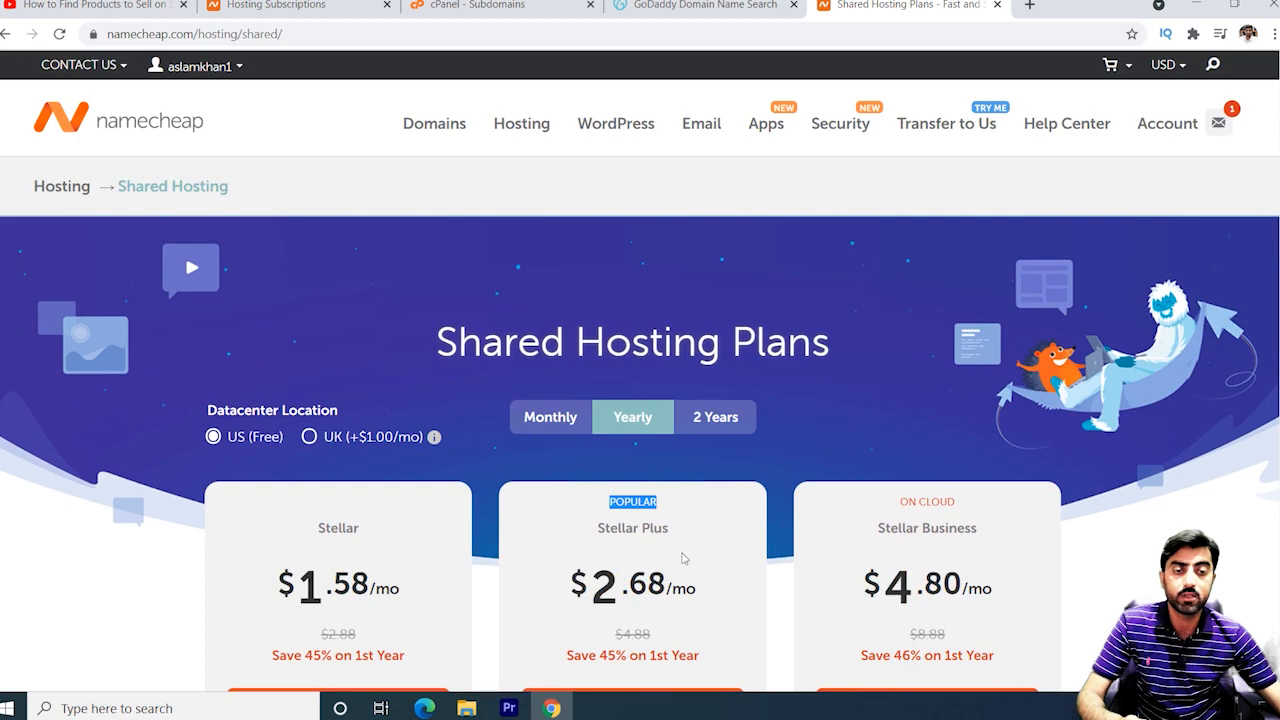
pyautogui.scroll(-2, 676, 566)
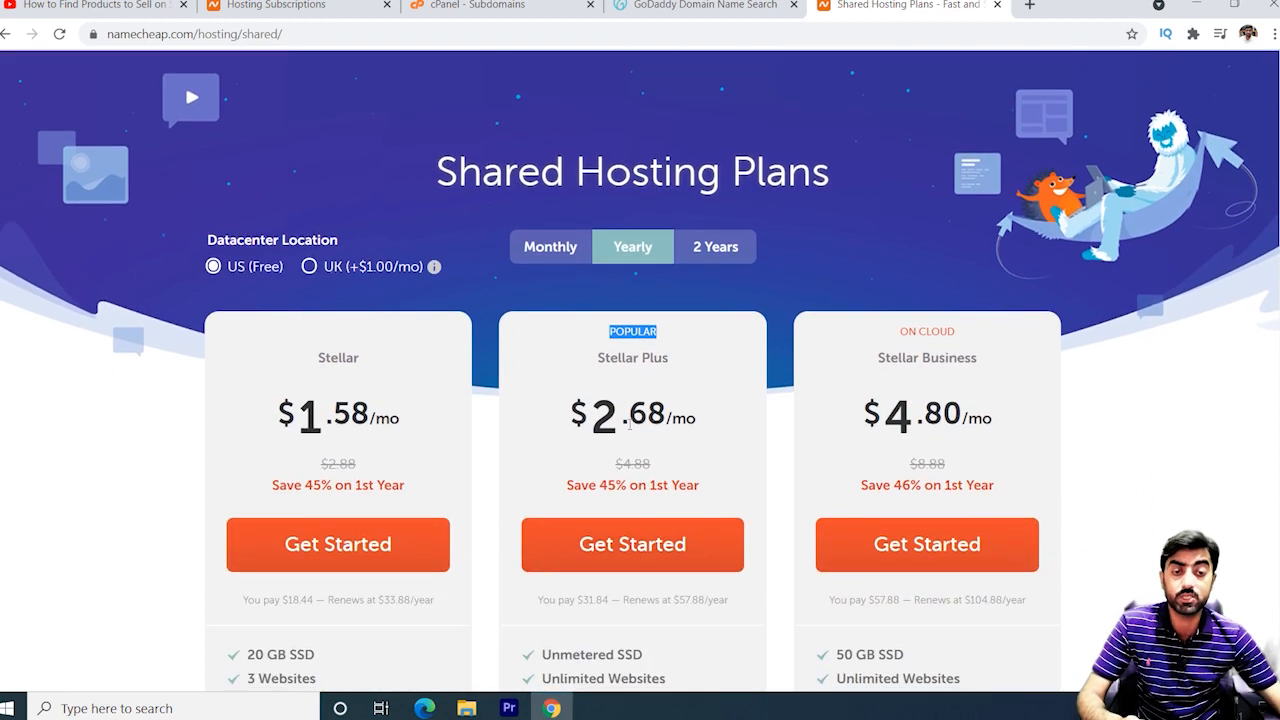
pyautogui.moveTo(591, 414); pyautogui.dragTo(706, 416)
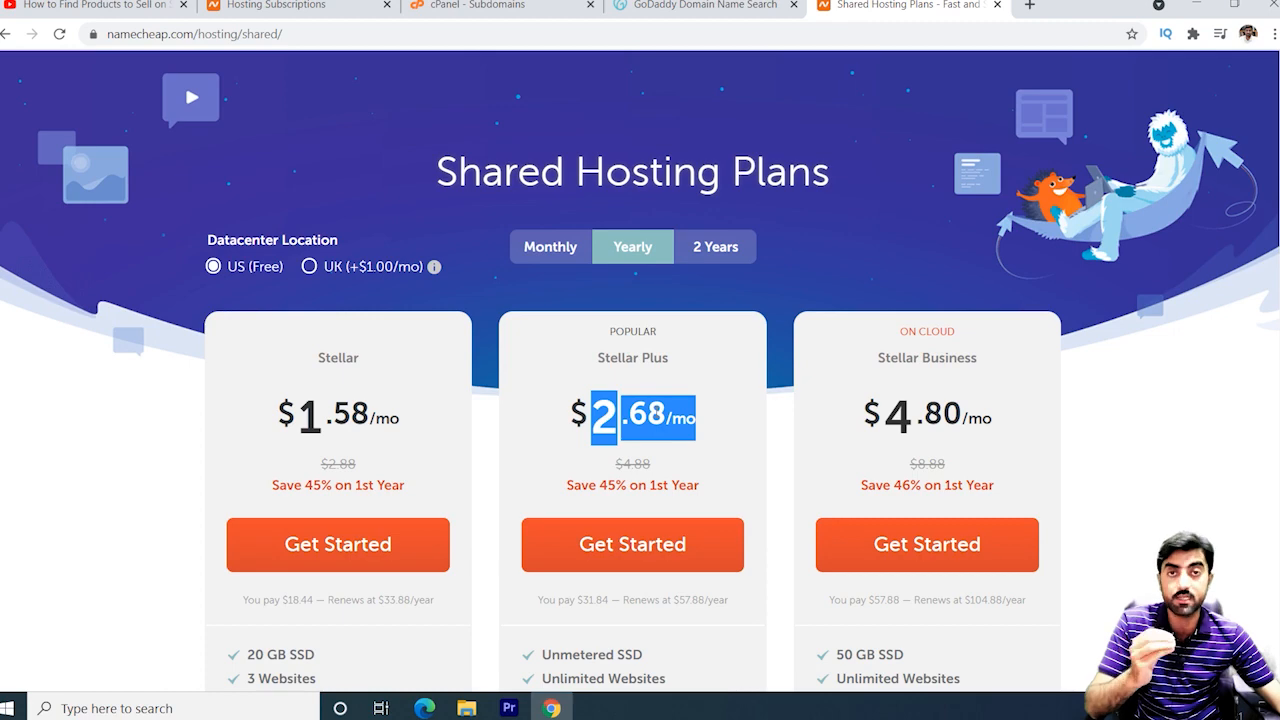
pyautogui.scroll(3, 617, 341)
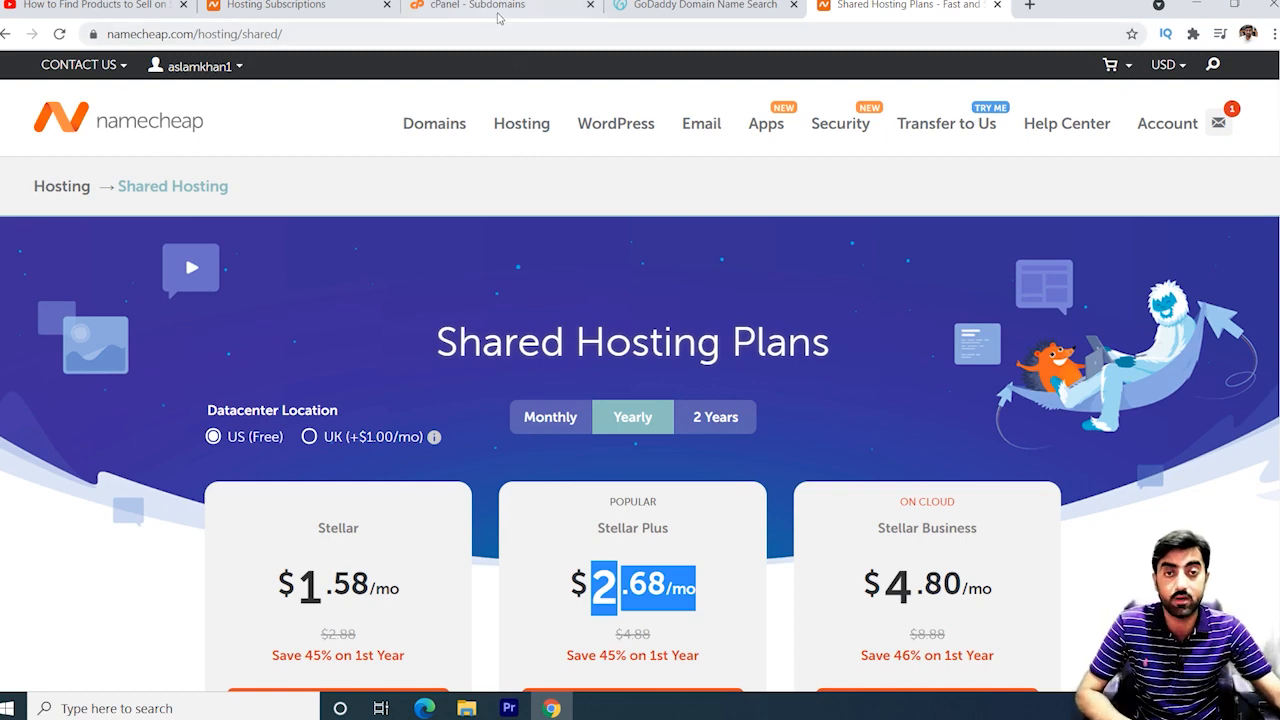
# From the cPanel main page, open Softaculous and start a new WordPress installation.
pyautogui.click(497, 10)
pyautogui.hotkey('alt', 'Left')
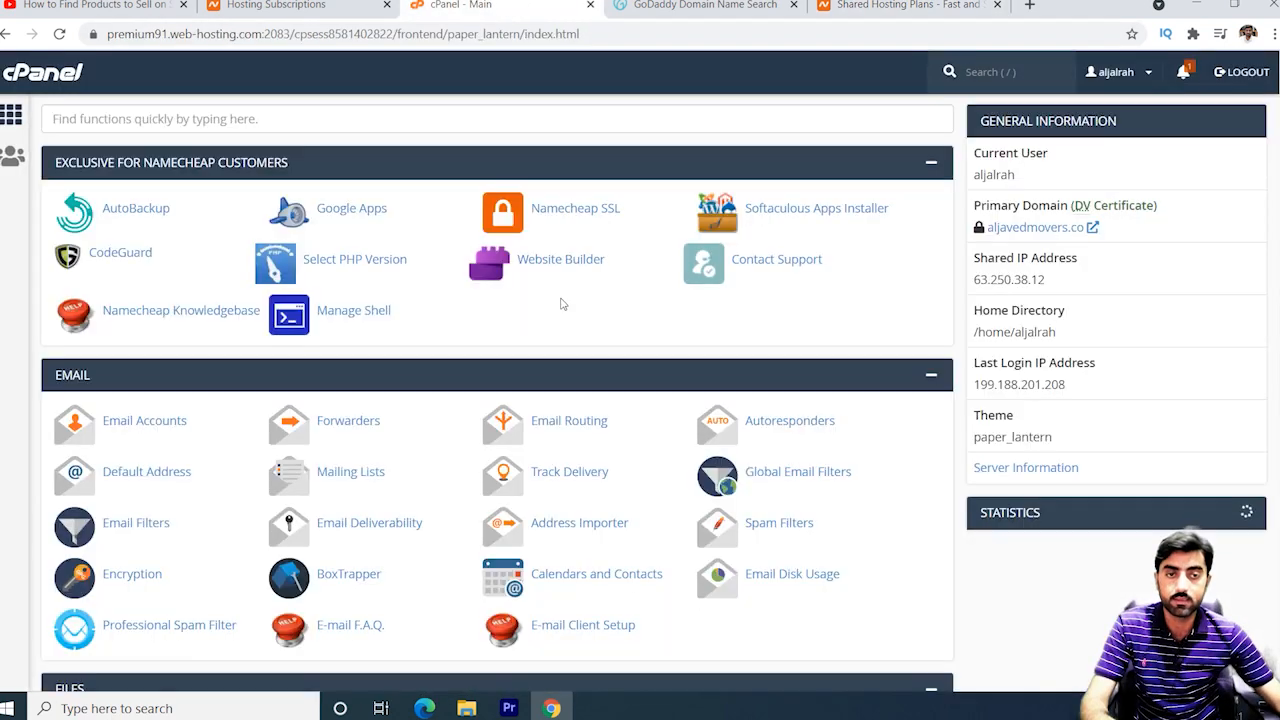
pyautogui.click(820, 215)
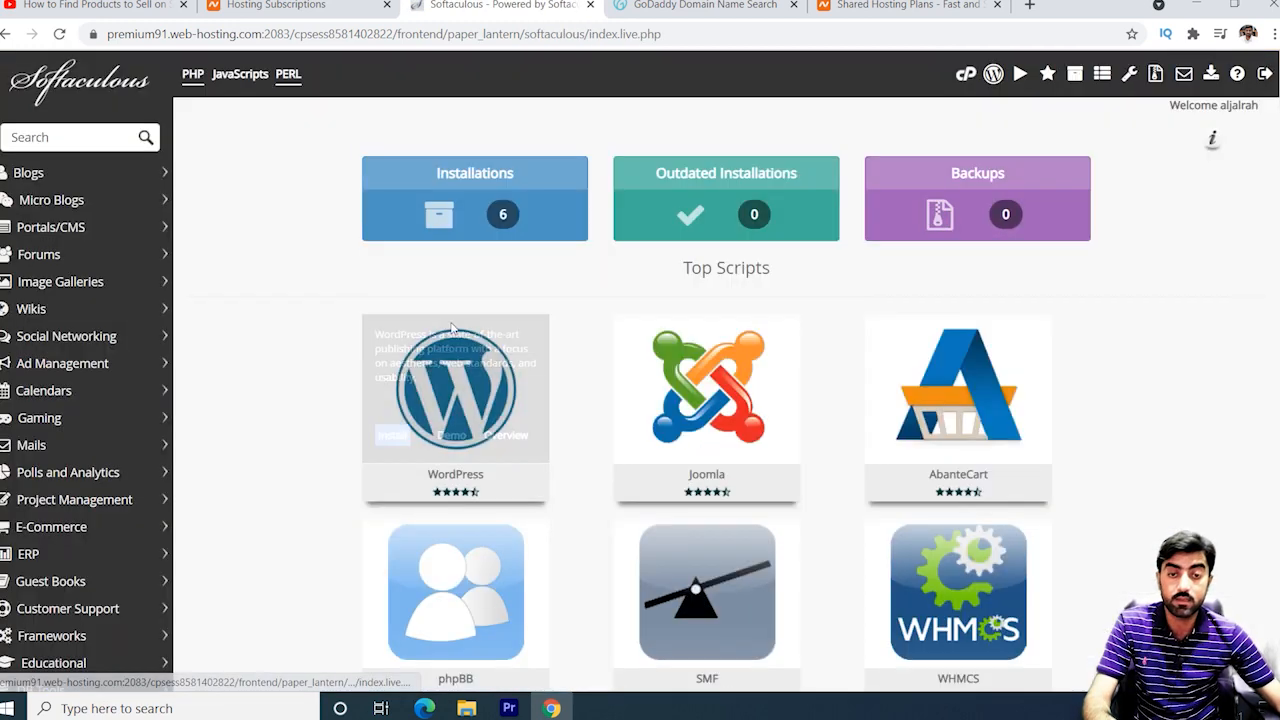
pyautogui.moveTo(450, 350)
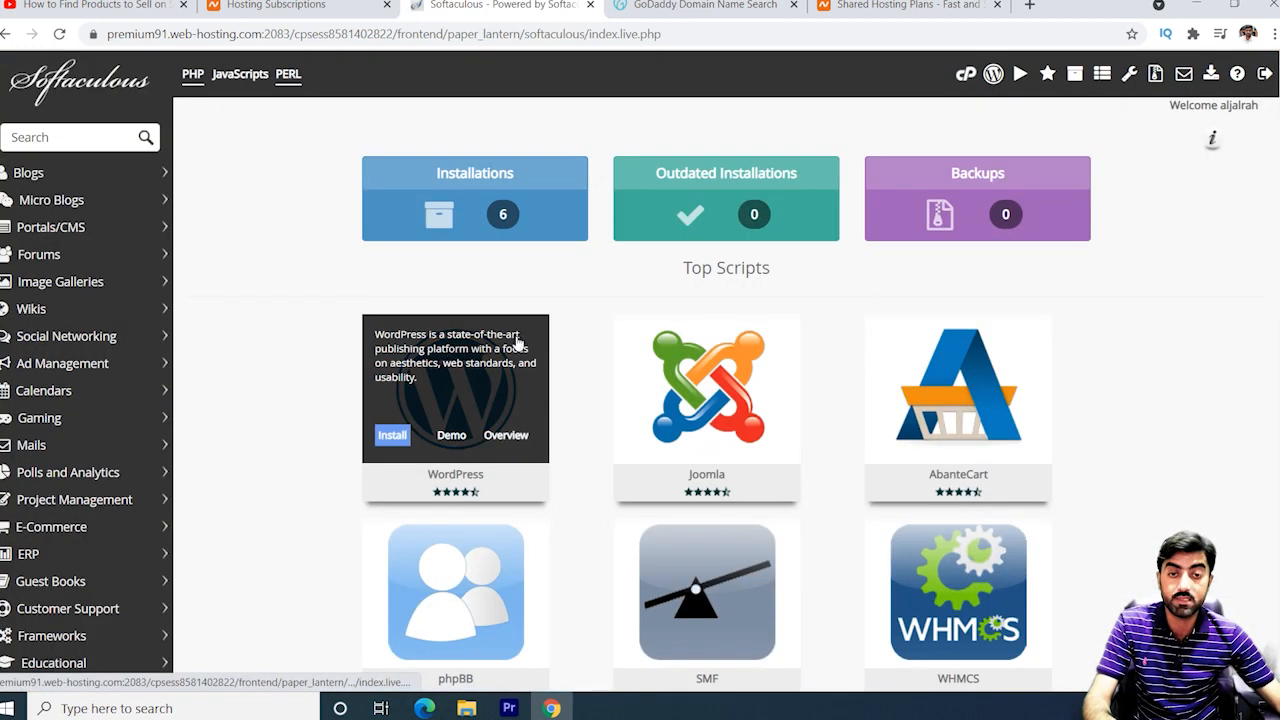
pyautogui.click(393, 447)
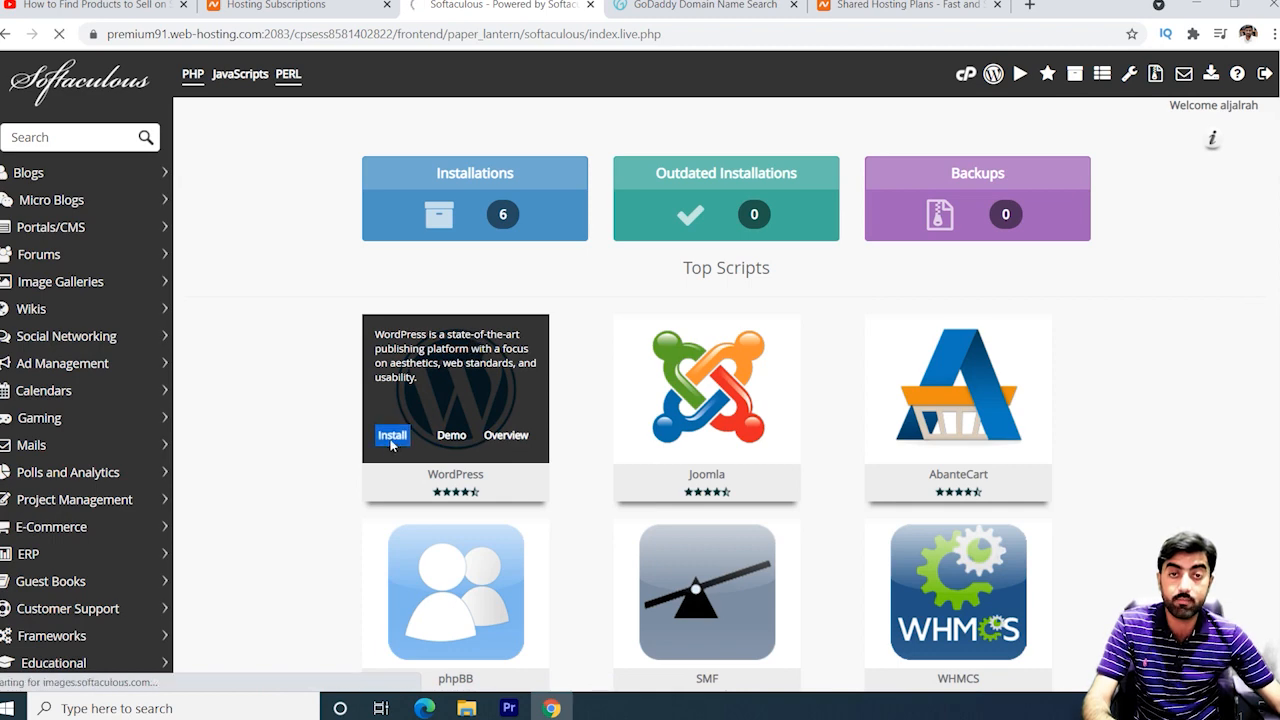
# Choose news.aljavedmovers.co as the WordPress installation domain.
pyautogui.click(907, 428)
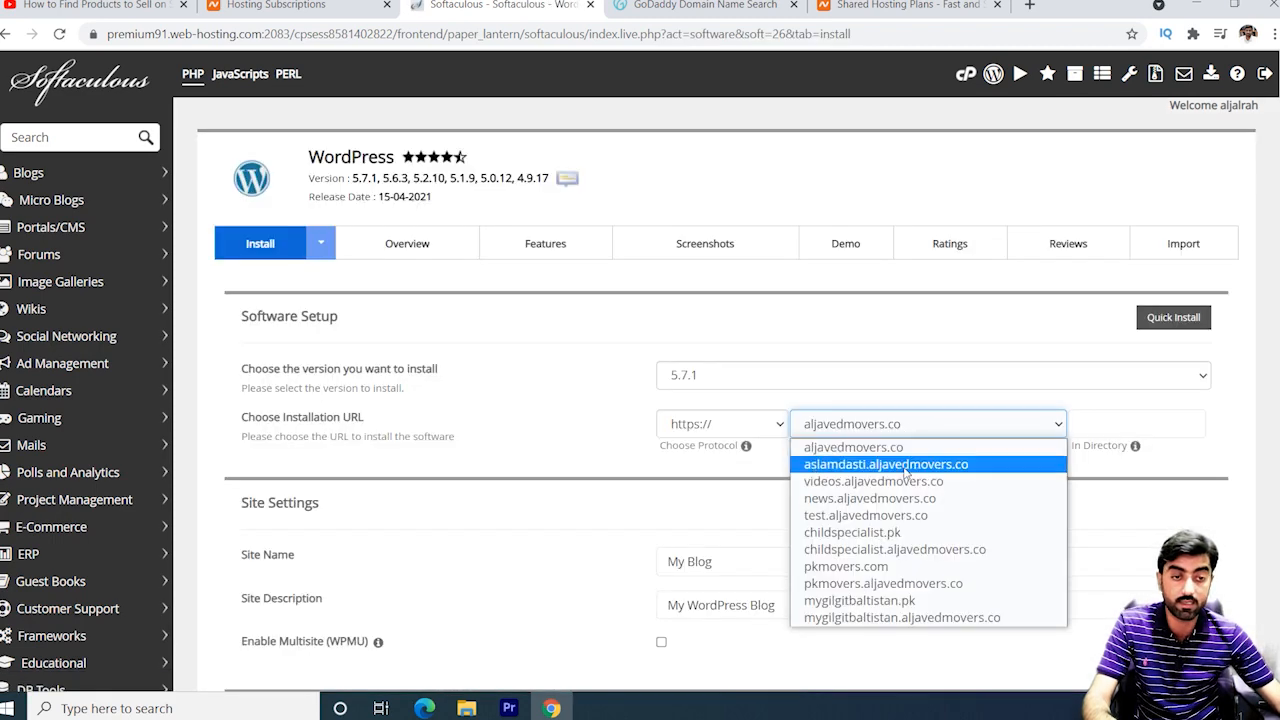
pyautogui.click(886, 498)
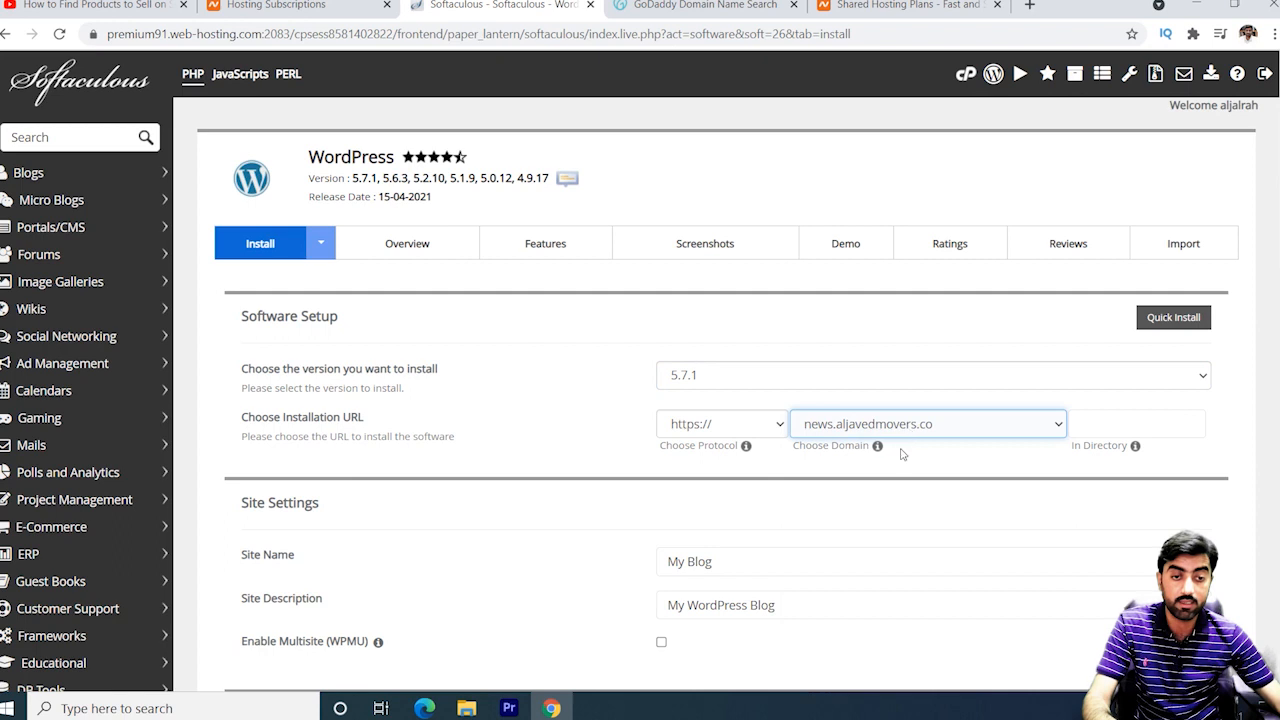
pyautogui.scroll(-1, 909, 446)
pyautogui.click(750, 478)
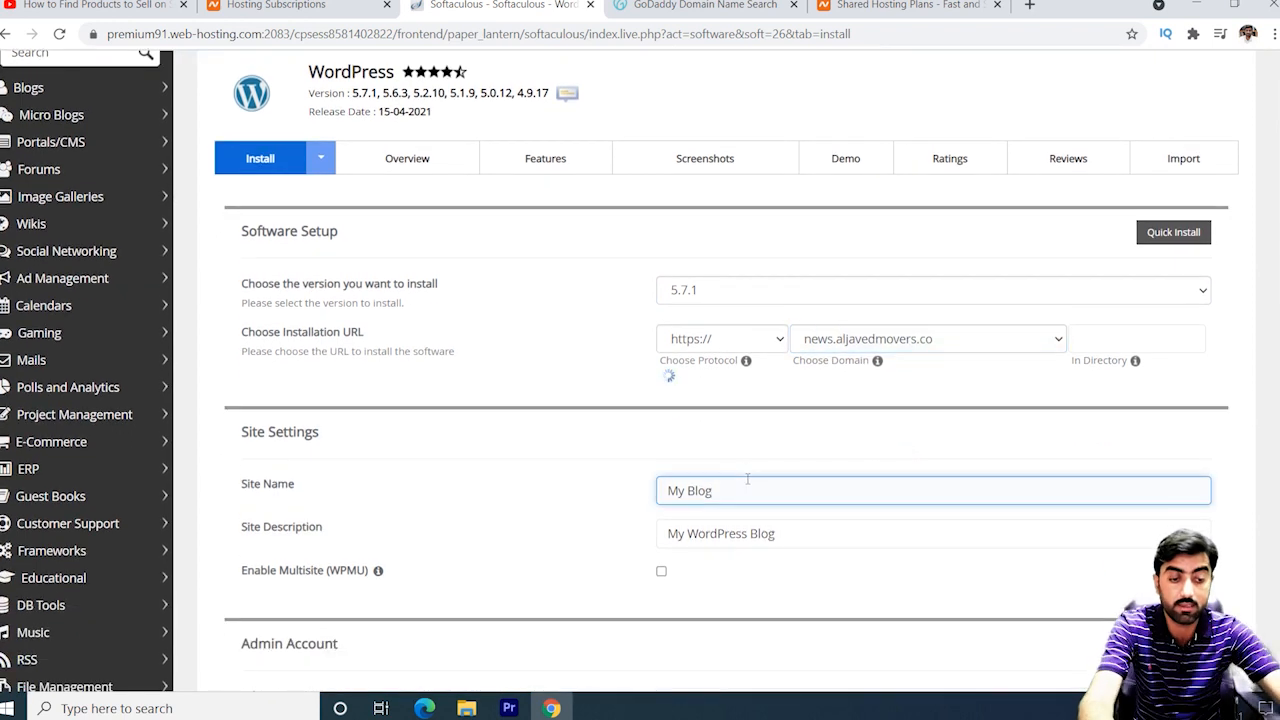
# Enter 'News Website' as the site name and 'Explore the world News' as the description.
pyautogui.press('BackSpace')
pyautogui.press('BackSpace')
pyautogui.press('BackSpace')
pyautogui.press('BackSpace')
pyautogui.press('BackSpace')
pyautogui.press('BackSpace')
pyautogui.press('BackSpace')
pyautogui.write('News WE')
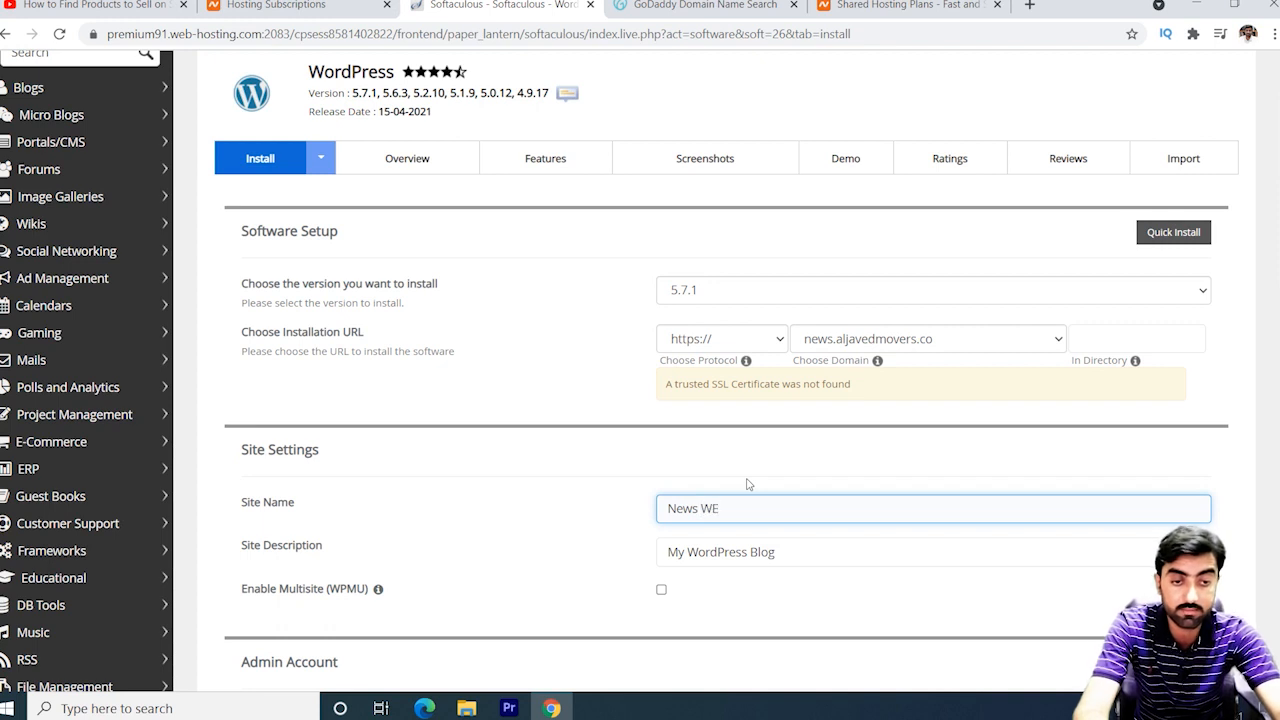
pyautogui.press('BackSpace')
pyautogui.write('ebsite')
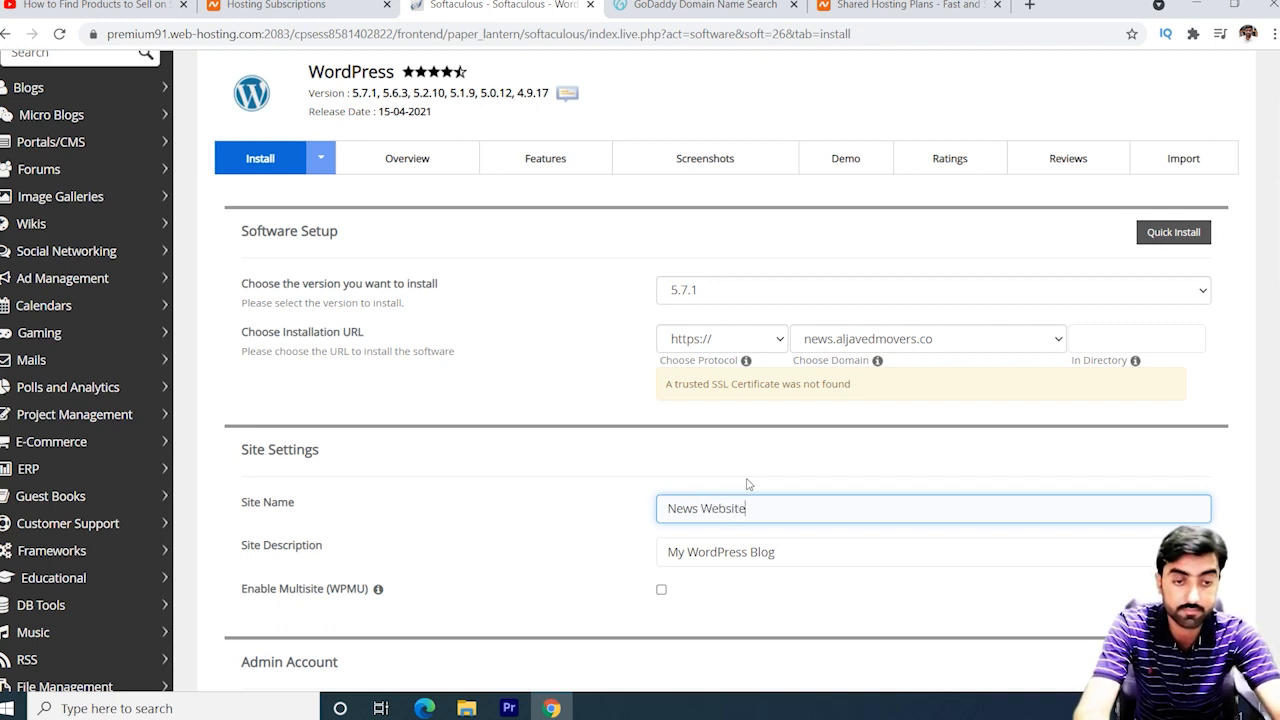
pyautogui.press('Tab')
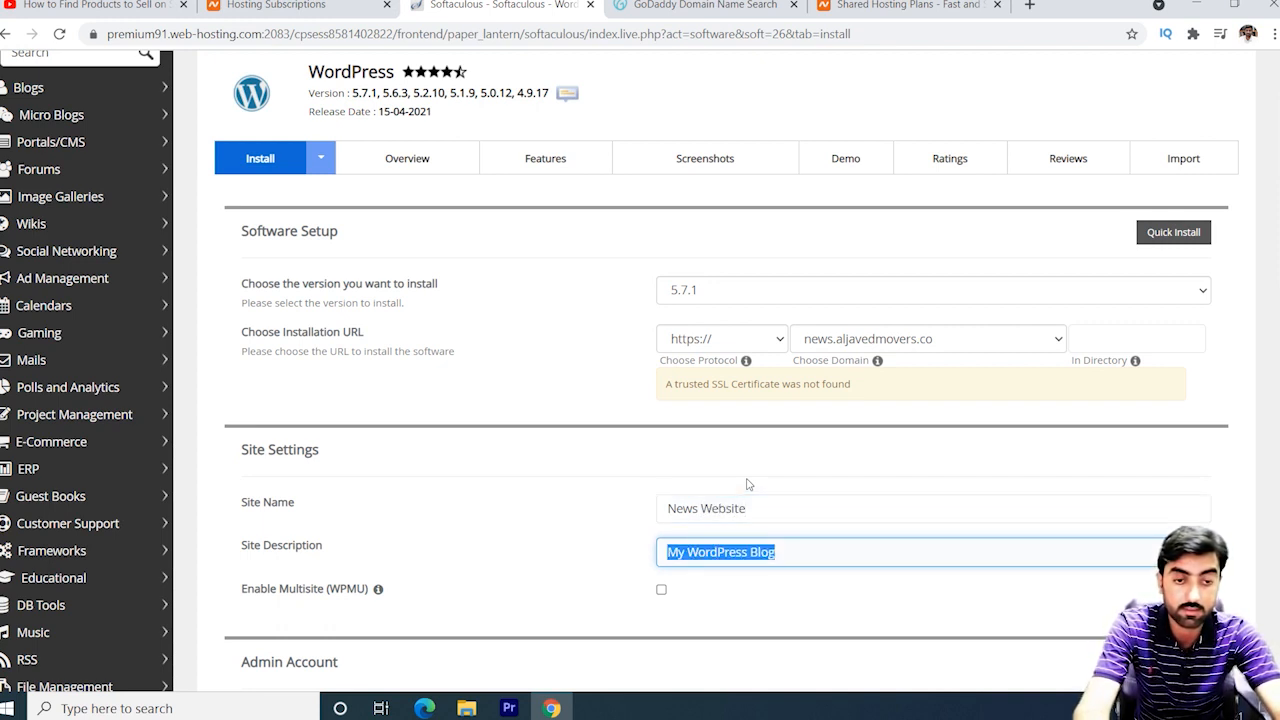
pyautogui.write('Ex')
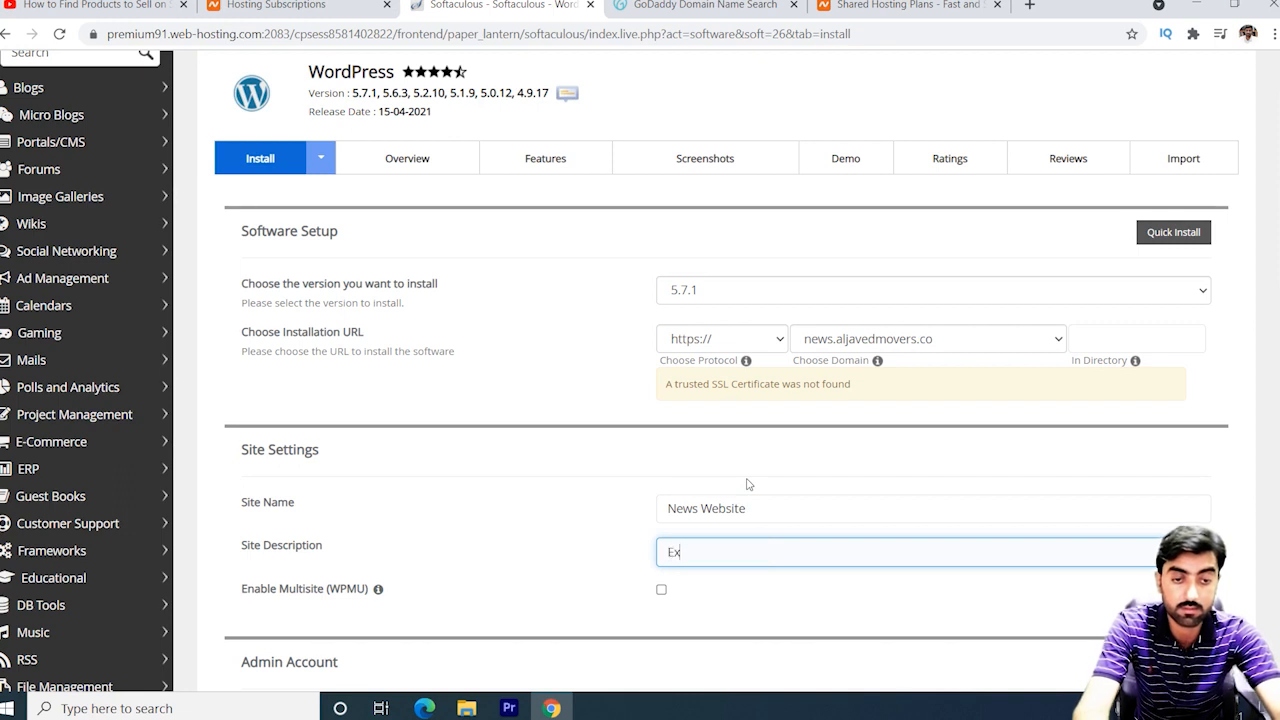
pyautogui.write('pl')
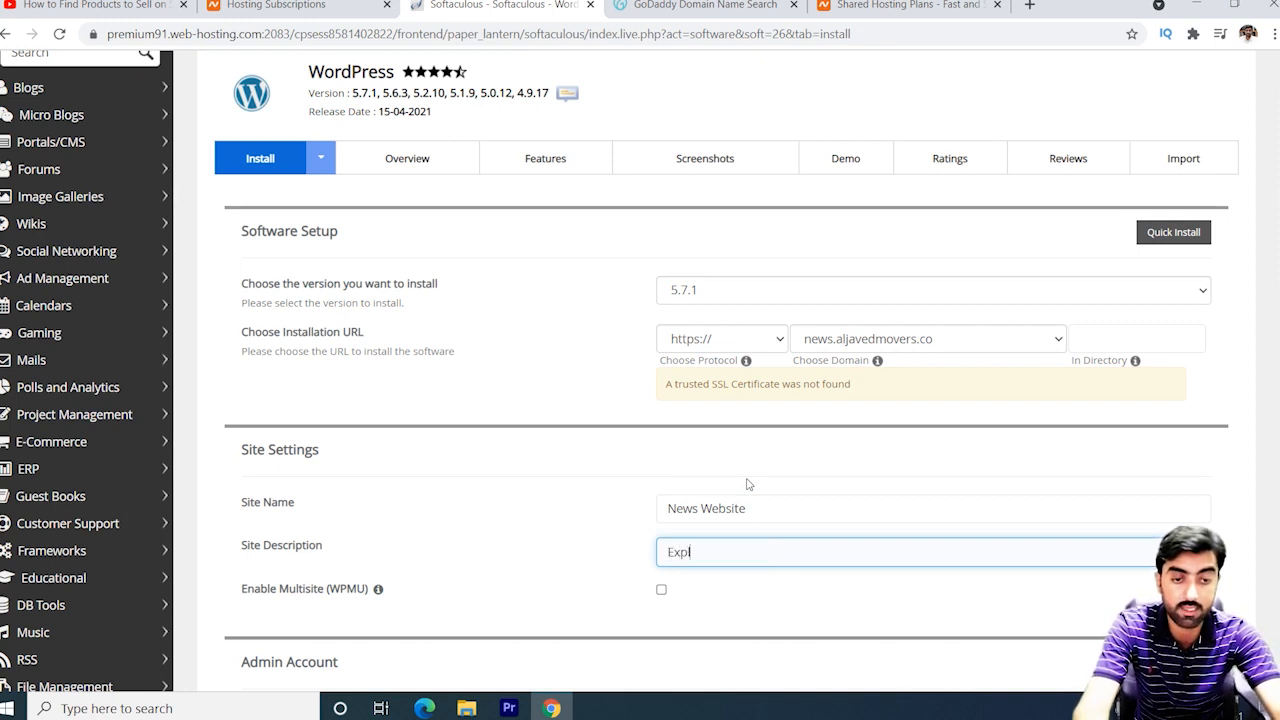
pyautogui.write('ore the world News')
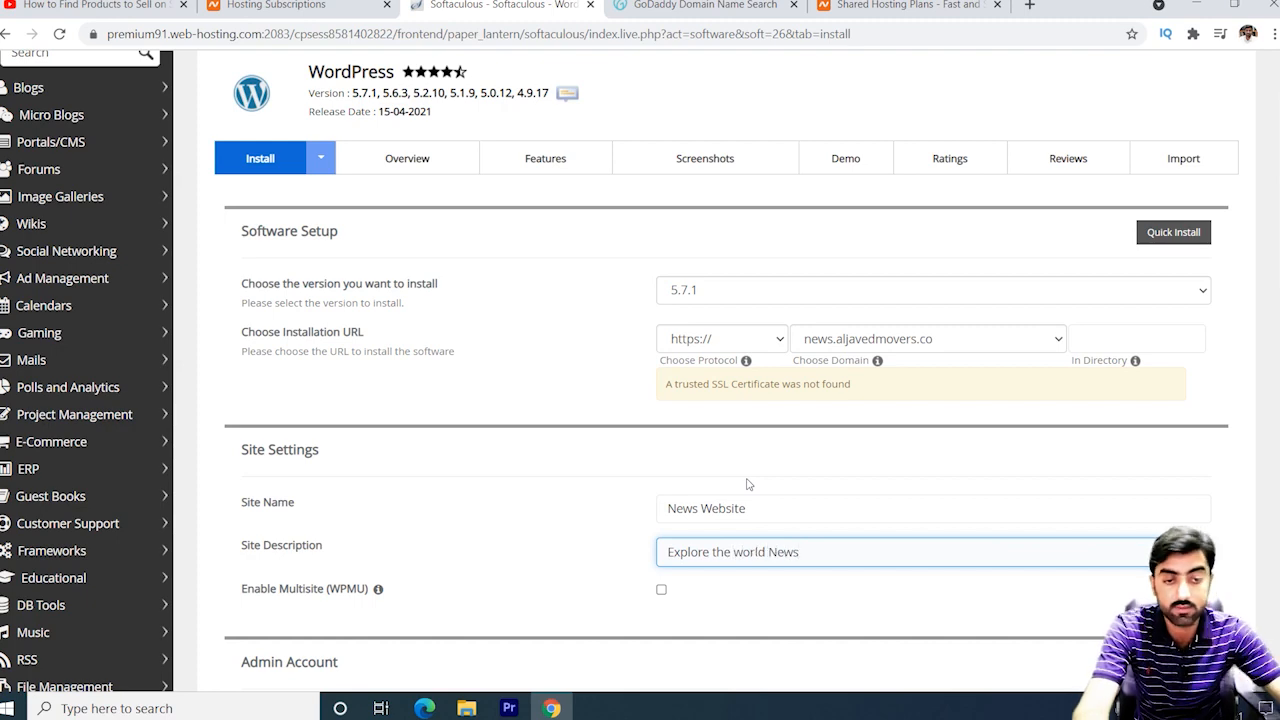
pyautogui.scroll(-3, 746, 484)
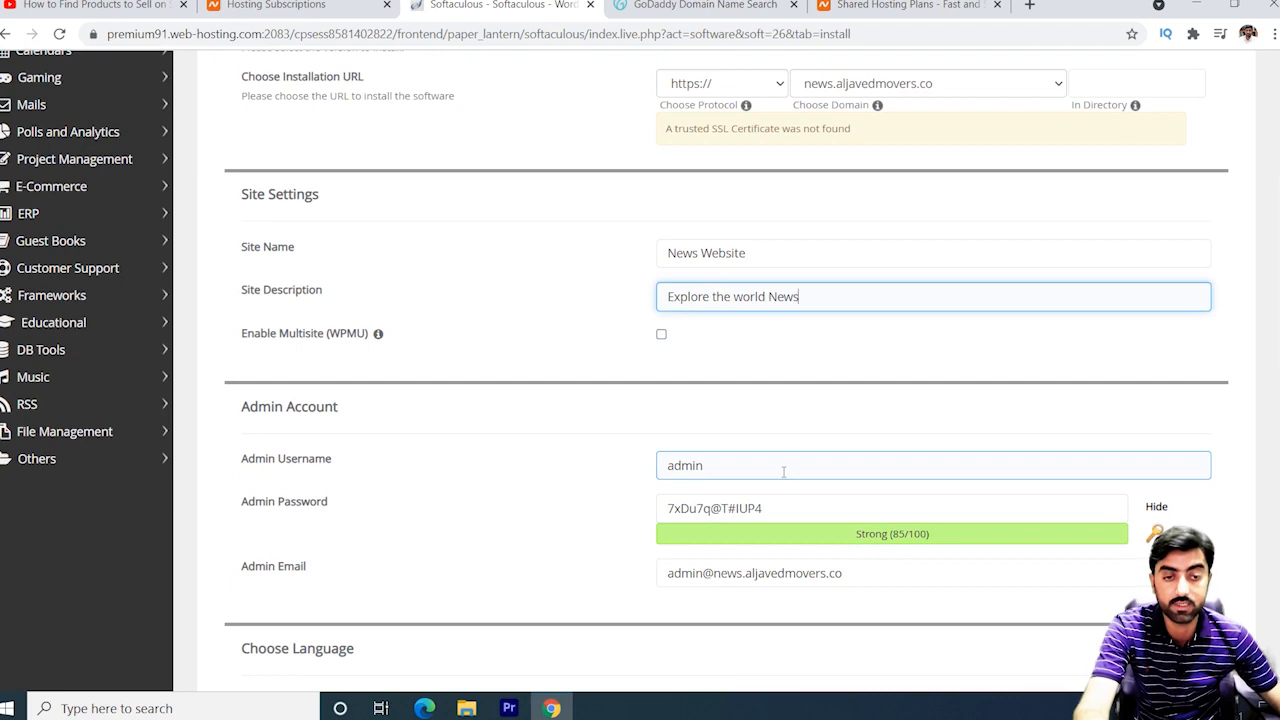
# Replace the default admin username with a custom one.
pyautogui.click(781, 469)
pyautogui.press('BackSpace')
pyautogui.press('BackSpace')
pyautogui.press('BackSpace')
pyautogui.press('BackSpace')
pyautogui.press('BackSpace')
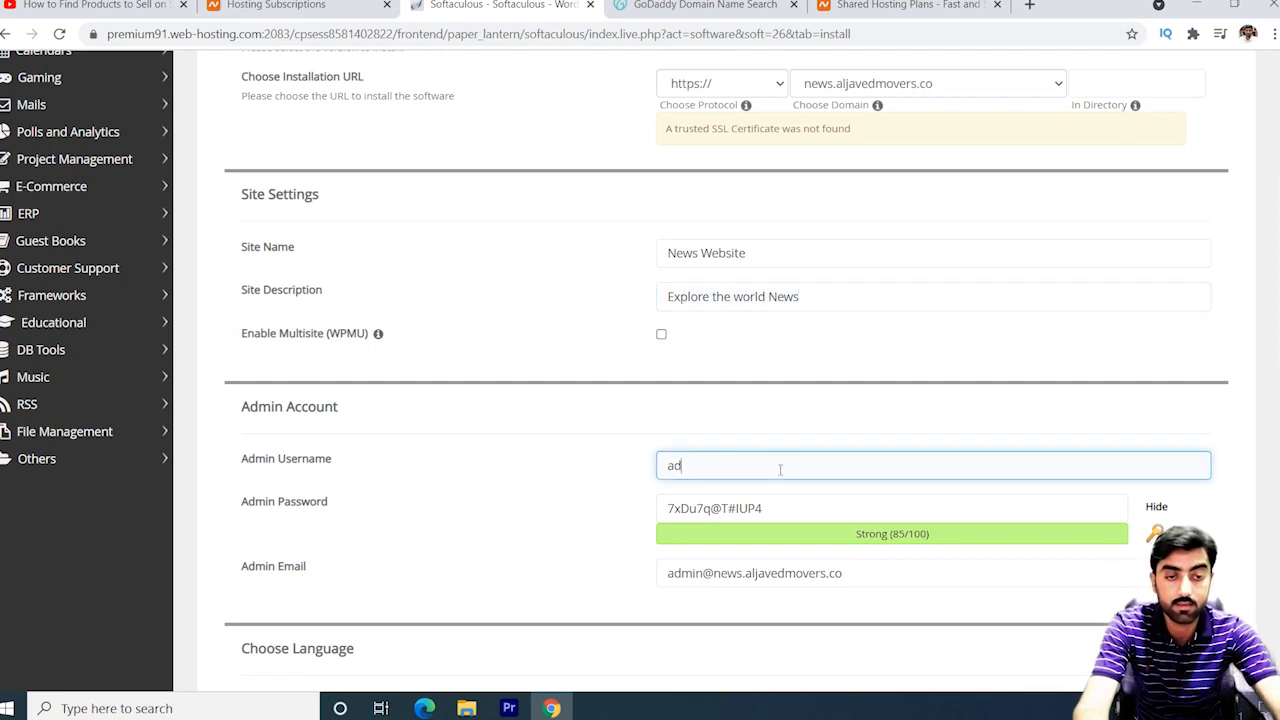
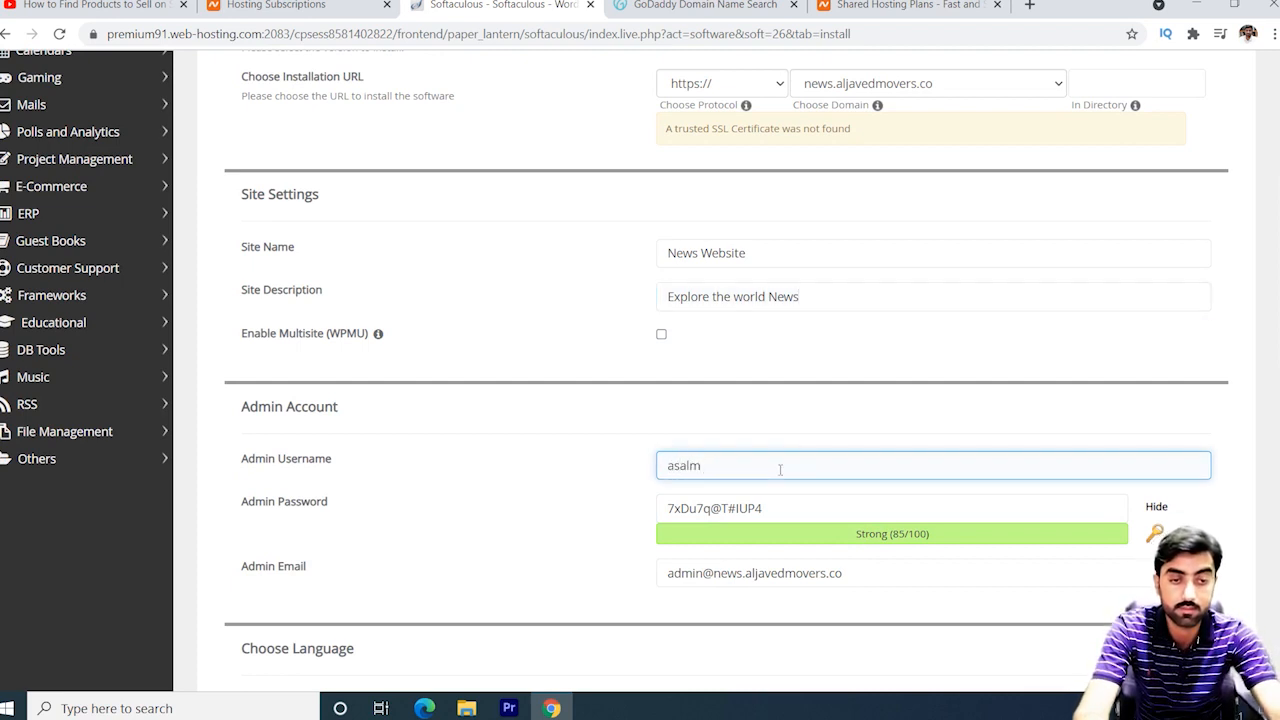
pyautogui.press('BackSpace')
pyautogui.press('BackSpace')
pyautogui.press('BackSpace')
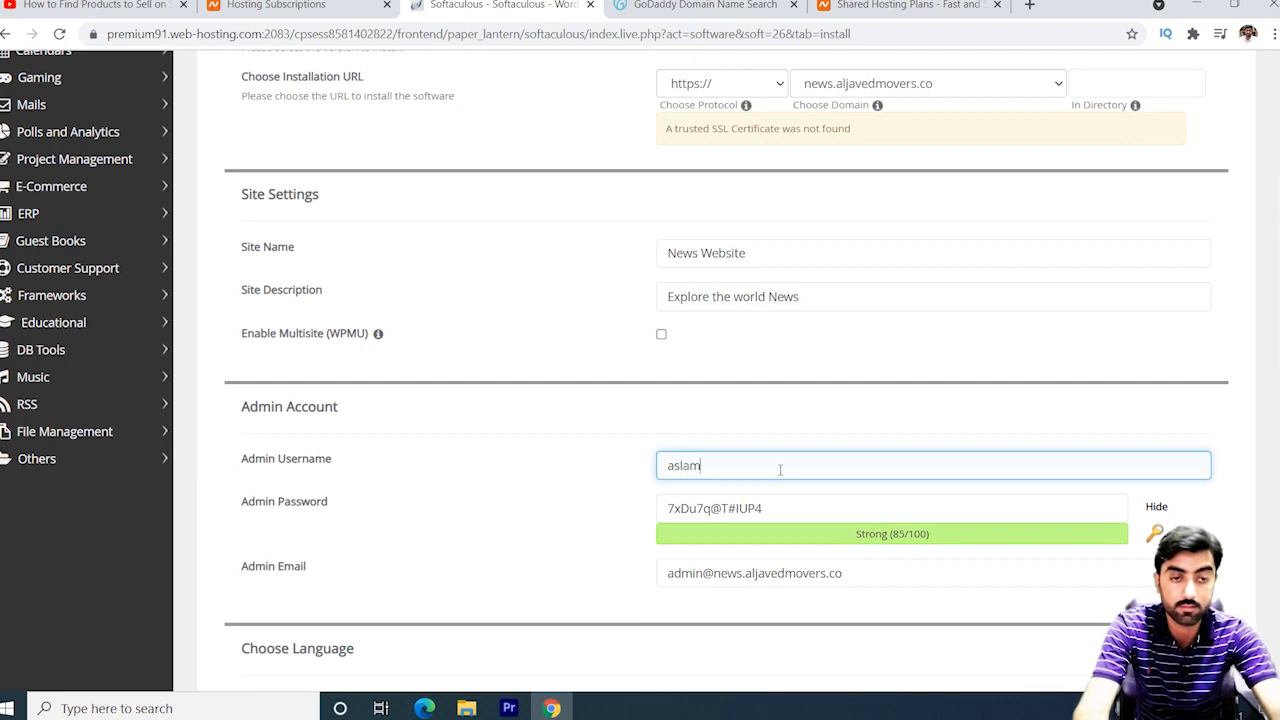
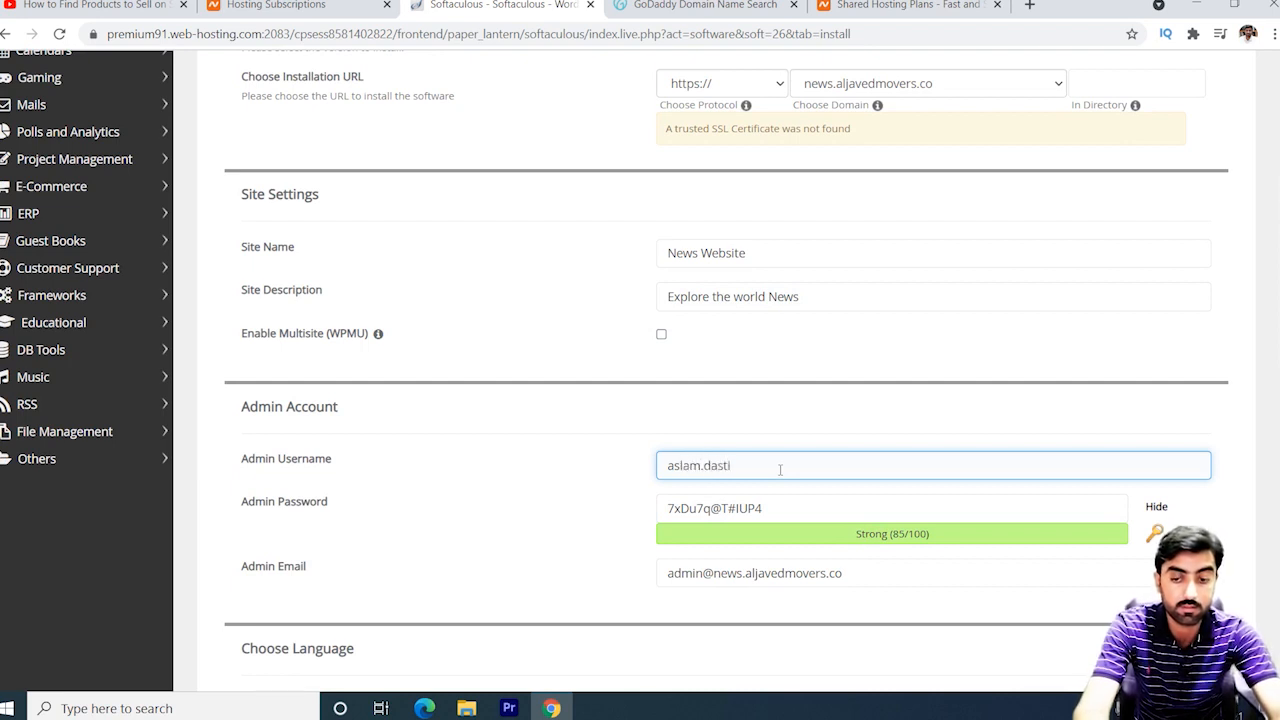
pyautogui.press('Tab')
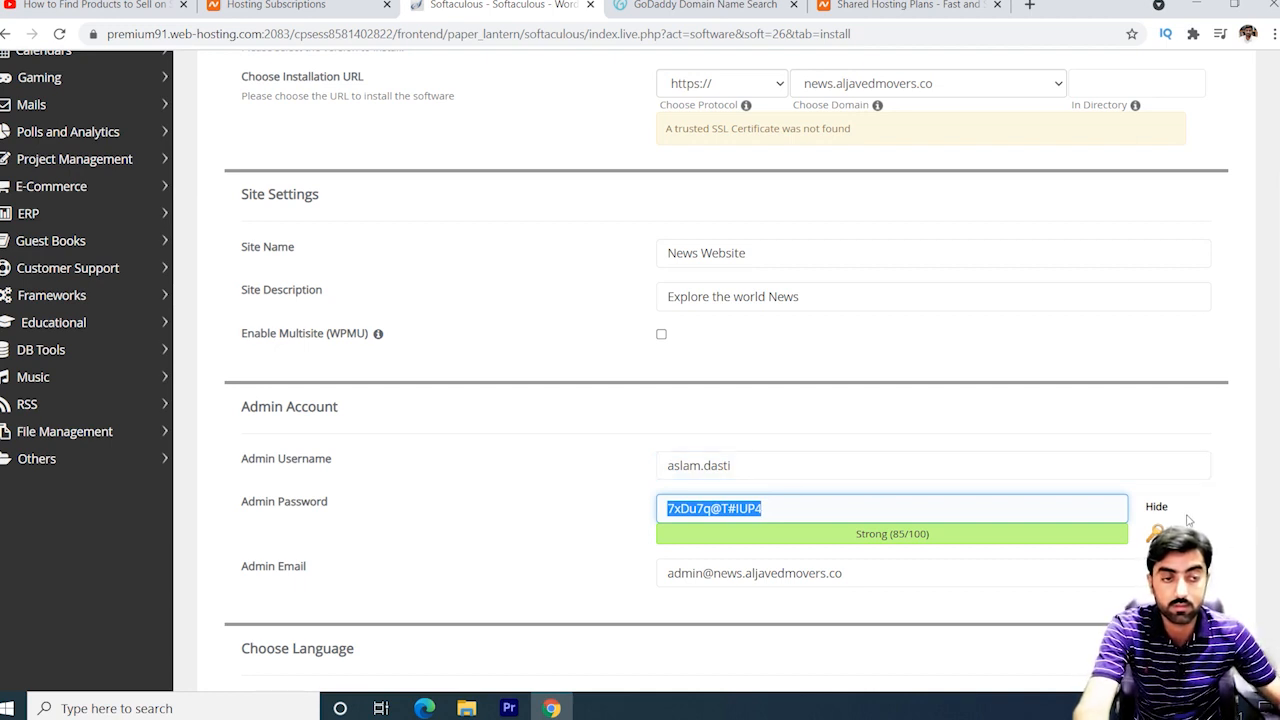
# Hide the generated admin password and replace it with your own strong password.
pyautogui.click(1160, 510)
pyautogui.click(790, 507)
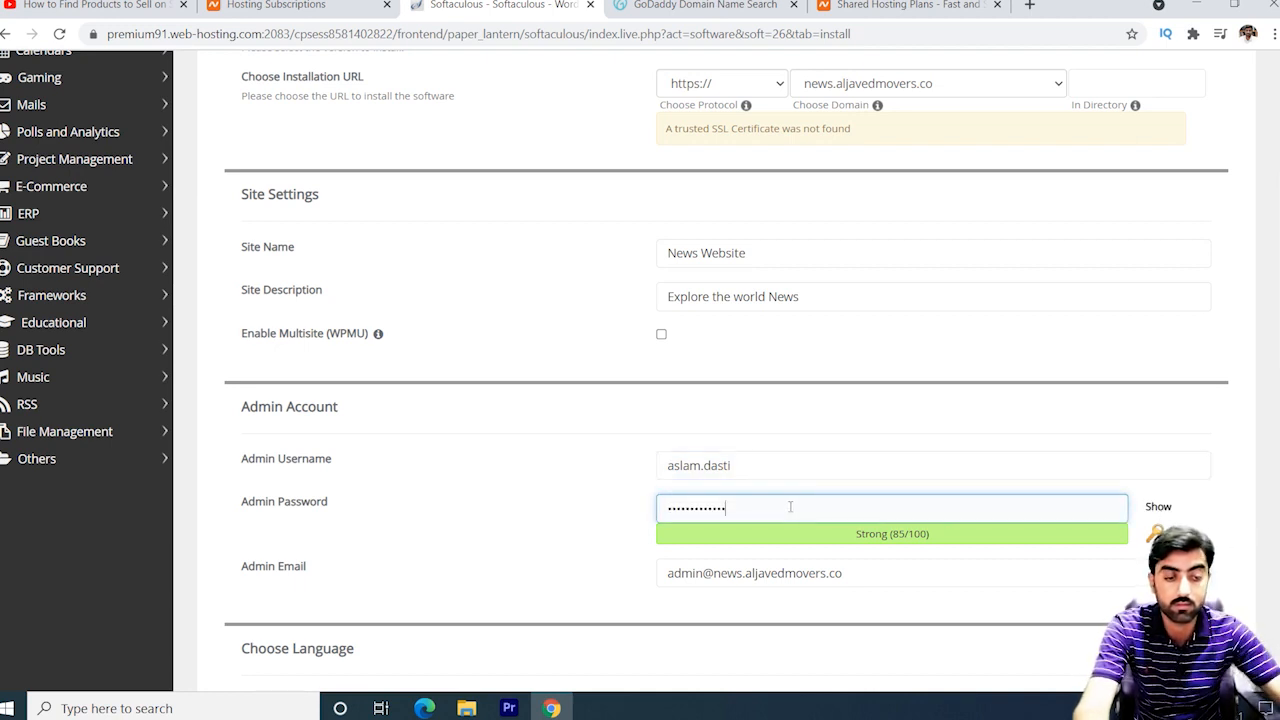
pyautogui.press('BackSpace')
pyautogui.press('BackSpace')
pyautogui.press('BackSpace')
pyautogui.press('BackSpace')
pyautogui.press('BackSpace')
pyautogui.press('BackSpace')
pyautogui.press('BackSpace')
pyautogui.press('BackSpace')
pyautogui.press('BackSpace')
pyautogui.press('BackSpace')
pyautogui.press('BackSpace')
pyautogui.press('BackSpace')
pyautogui.press('BackSpace')
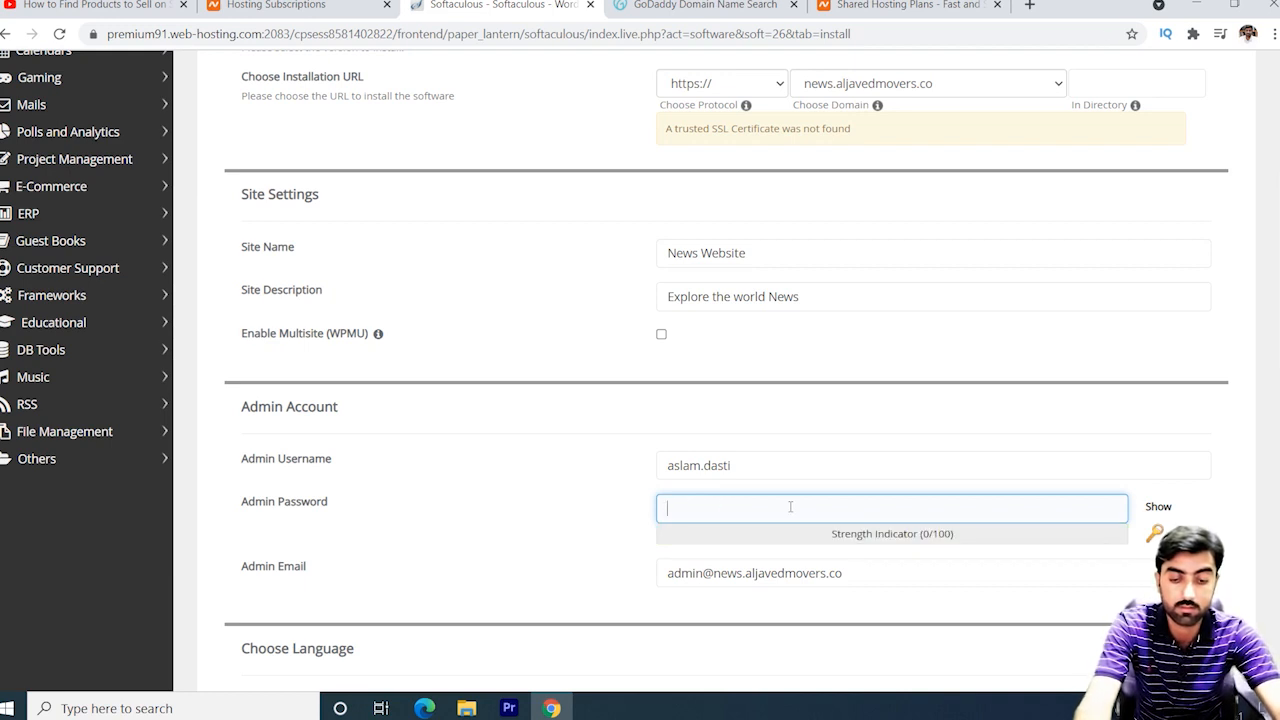
pyautogui.write('a')
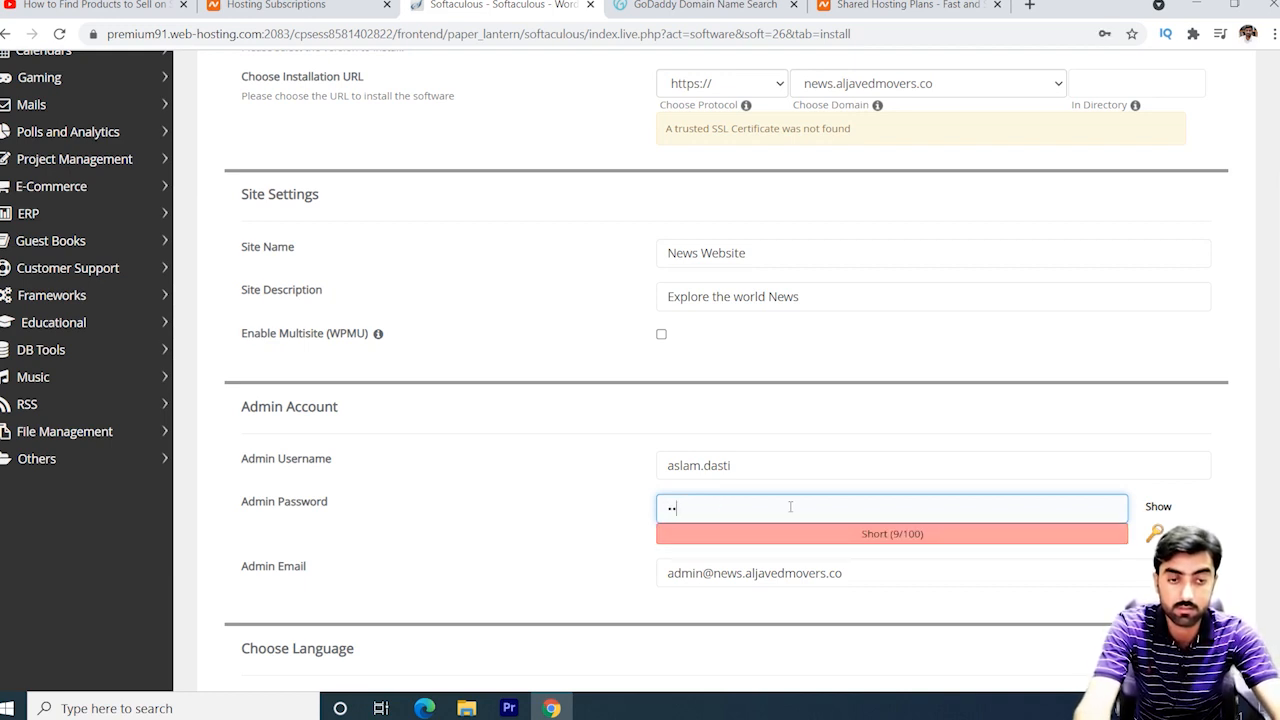
pyautogui.press('BackSpace')
pyautogui.press('BackSpace')
pyautogui.write('••••')
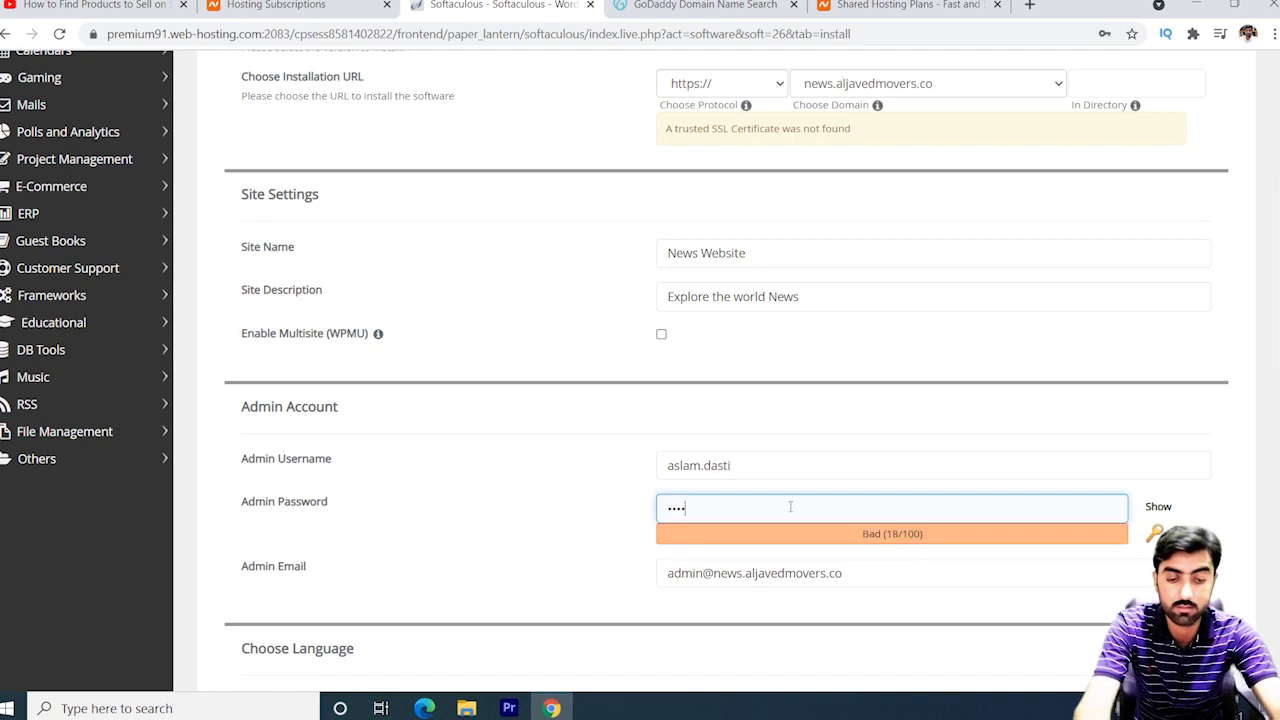
pyautogui.write('••')
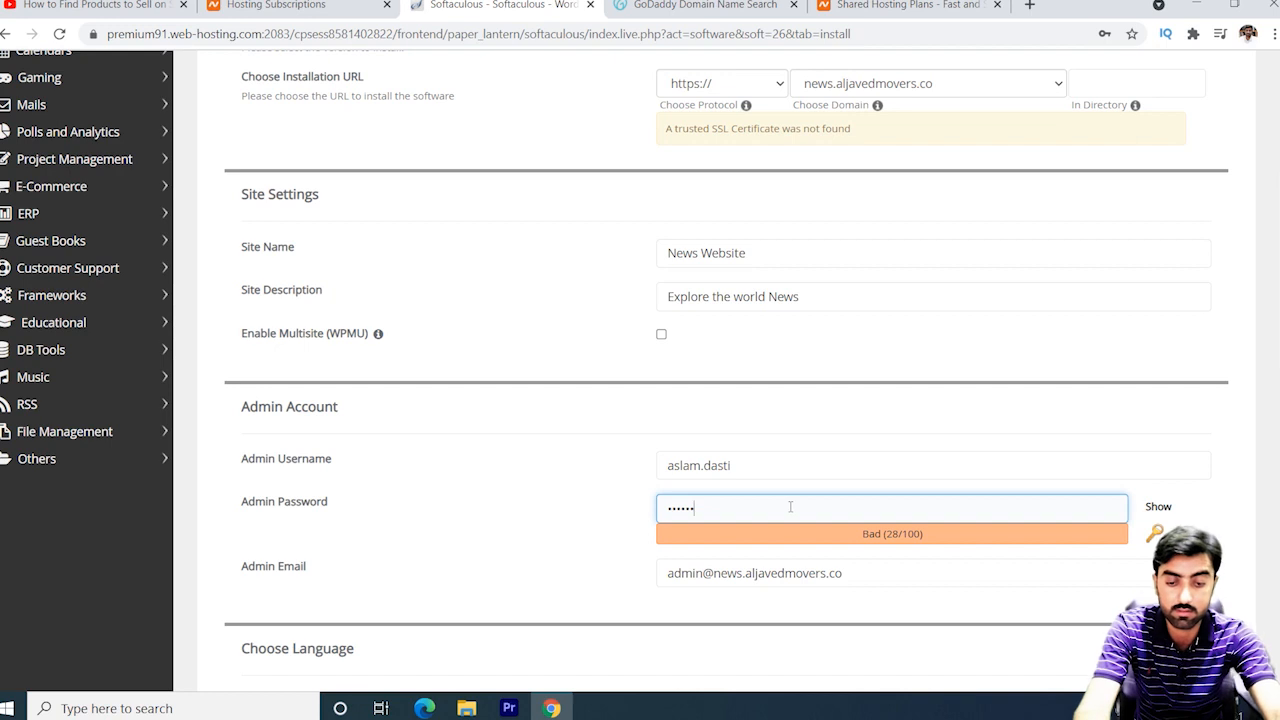
pyautogui.write('••••••••')
# Enter the admin's own e-mail address in Admin Email.
pyautogui.click(897, 575)
pyautogui.press('BackSpace')
pyautogui.press('BackSpace')
pyautogui.press('BackSpace')
pyautogui.press('BackSpace')
pyautogui.press('BackSpace')
pyautogui.press('BackSpace')
pyautogui.press('BackSpace')
pyautogui.press('BackSpace')
pyautogui.press('BackSpace')
pyautogui.press('BackSpace')
pyautogui.press('BackSpace')
pyautogui.press('BackSpace')
pyautogui.press('BackSpace')
pyautogui.press('BackSpace')
pyautogui.press('BackSpace')
pyautogui.press('BackSpace')
pyautogui.press('BackSpace')
pyautogui.press('BackSpace')
pyautogui.press('BackSpace')
pyautogui.press('BackSpace')
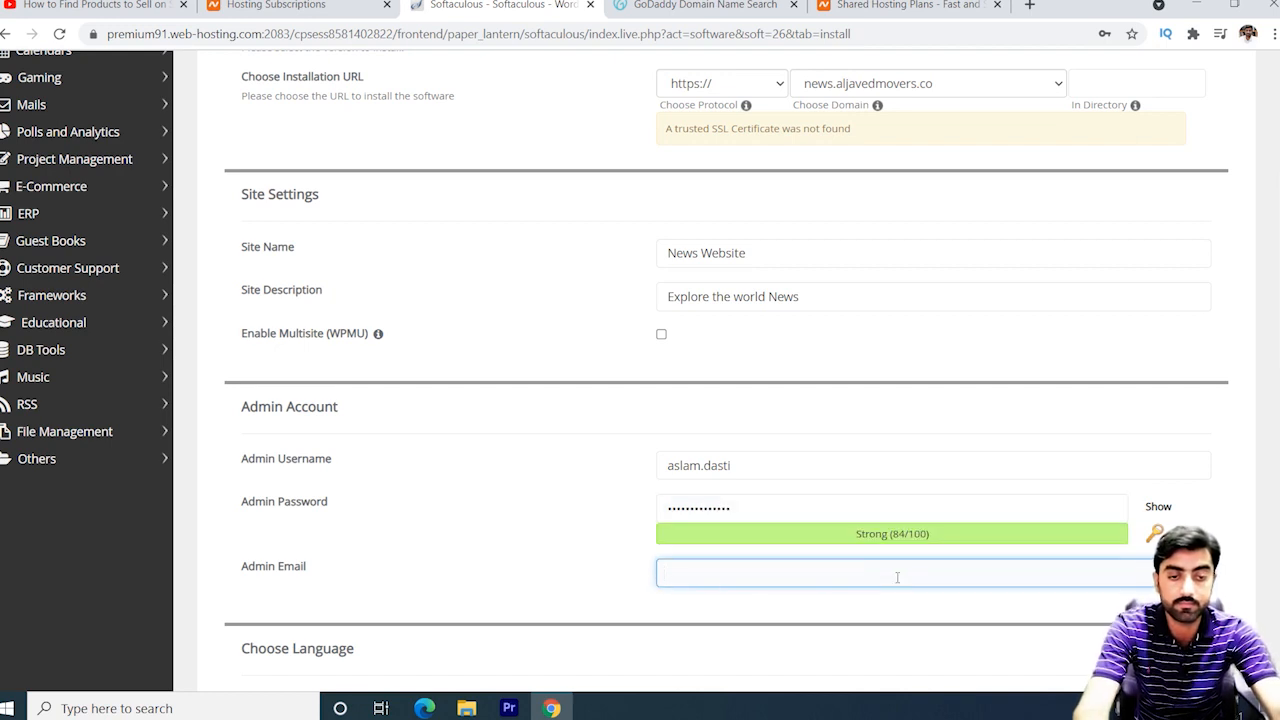
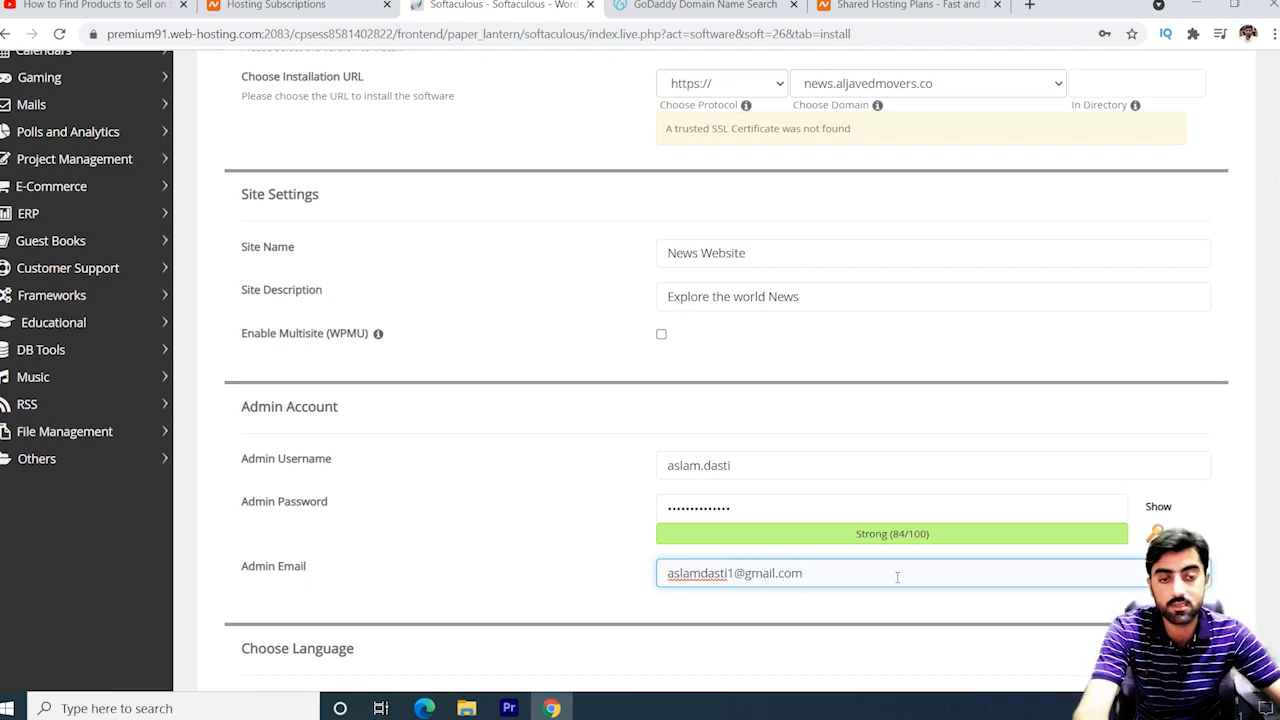
# Uncheck the Limit Login Attempts (Loginizer) plugin and leave Classic Editor unchecked.
pyautogui.scroll(-3, 905, 575)
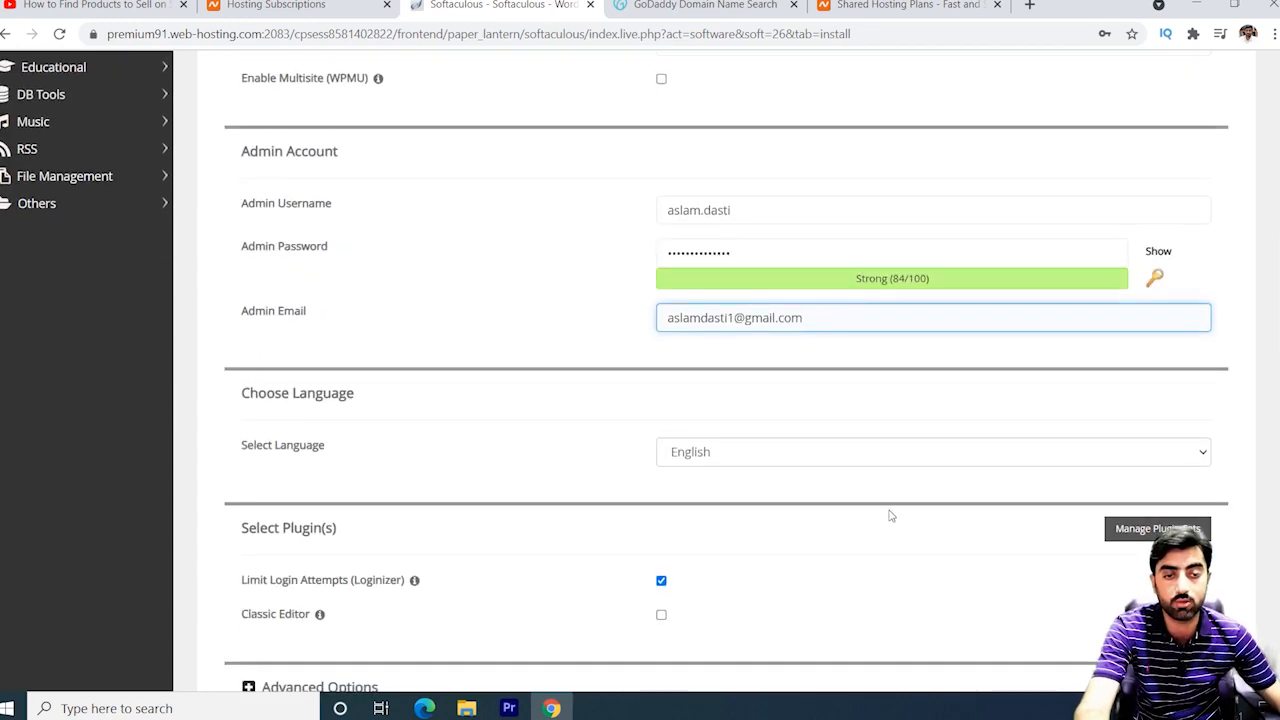
pyautogui.scroll(-2, 885, 512)
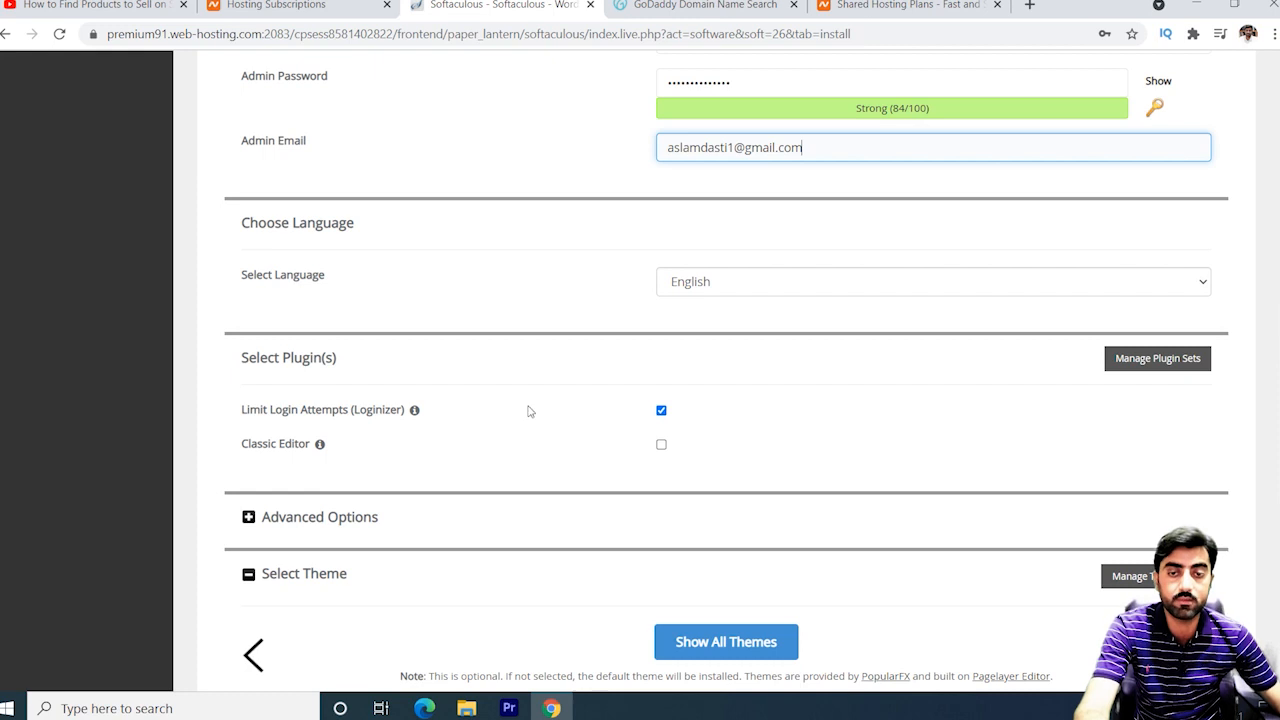
pyautogui.click(661, 411)
pyautogui.scroll(-3, 677, 456)
pyautogui.scroll(3, 675, 455)
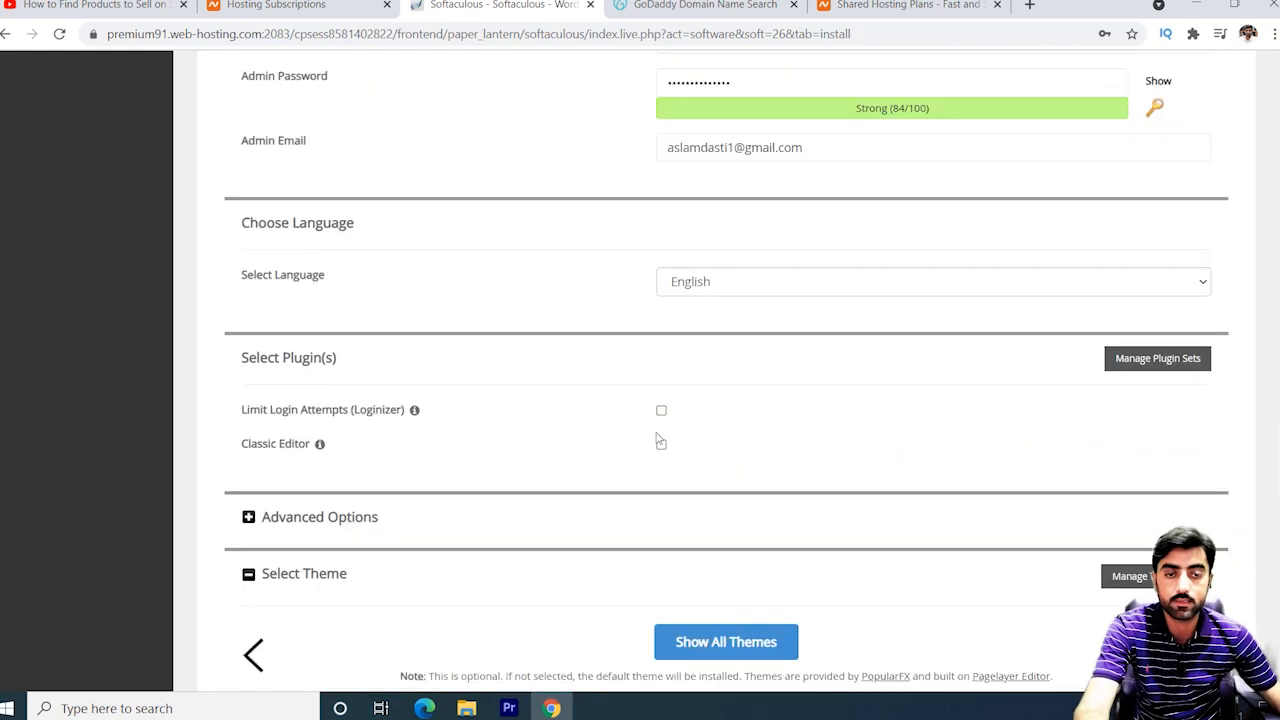
pyautogui.click(661, 444)
pyautogui.click(661, 444)
pyautogui.scroll(-1, 631, 441)
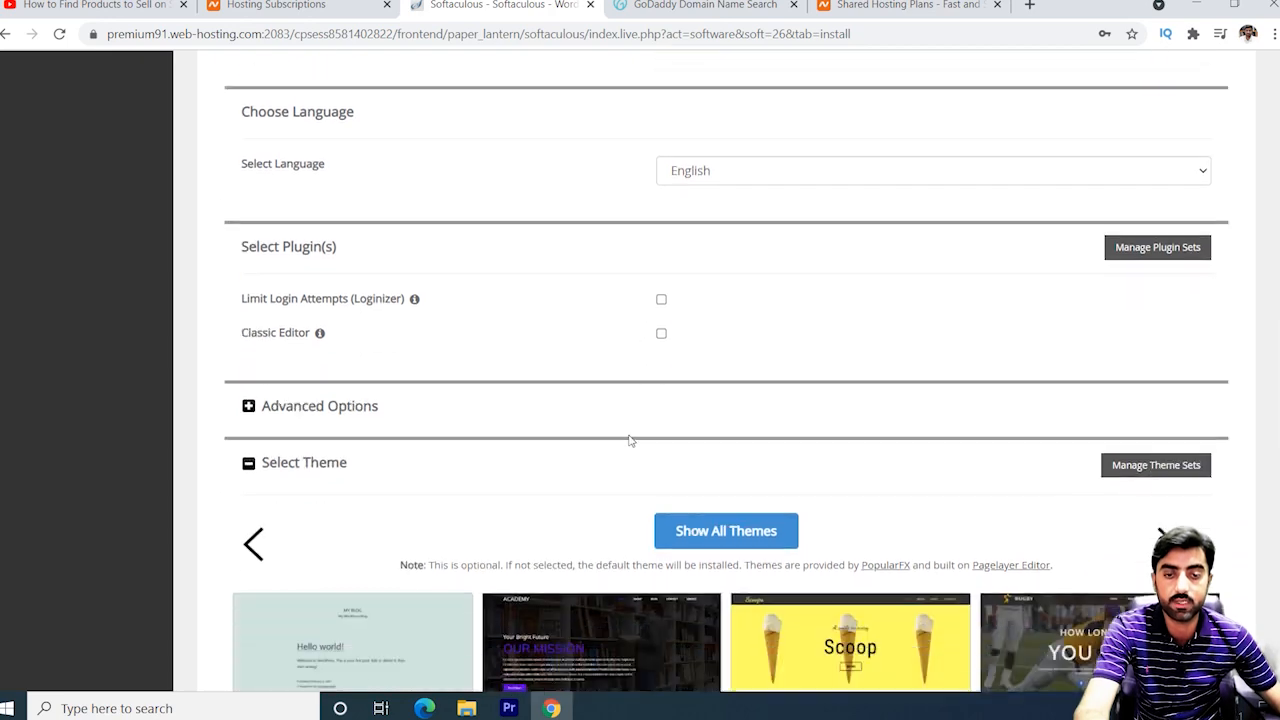
pyautogui.scroll(-5, 629, 438)
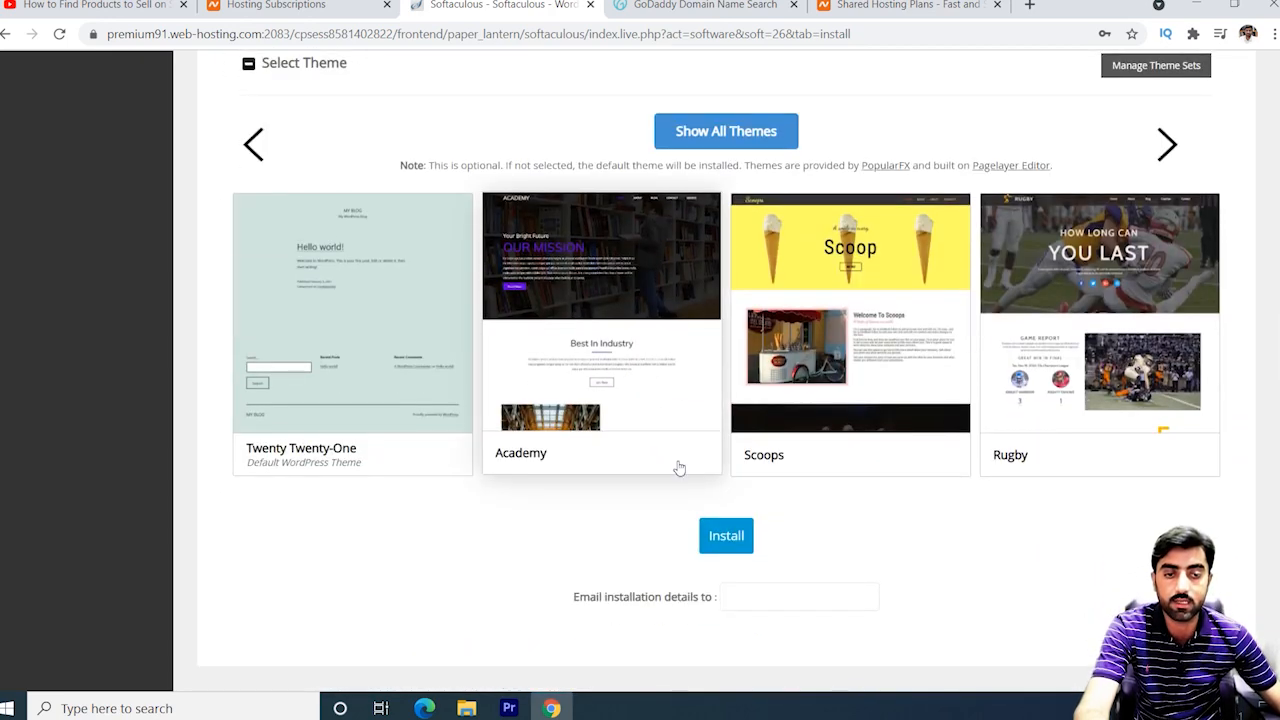
# Install WordPress, decline saving the password, and open the new news.aljavedmovers.co site.
pyautogui.click(724, 536)
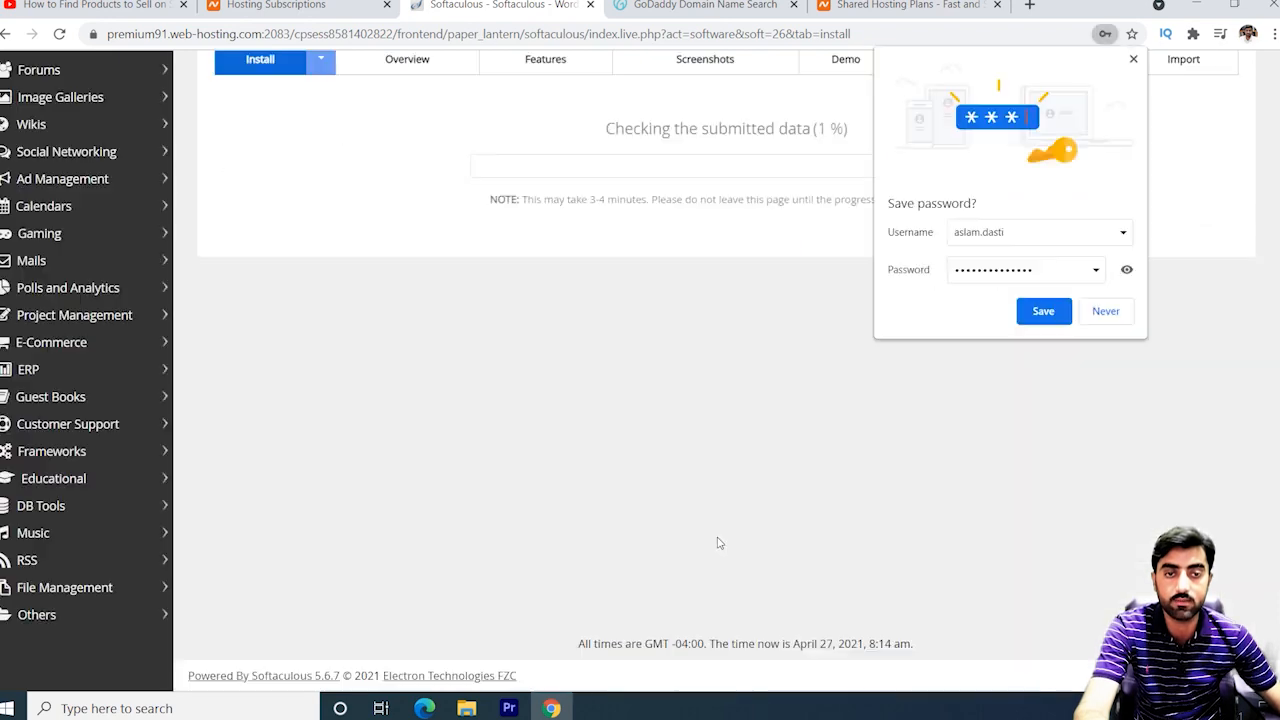
pyautogui.click(1104, 313)
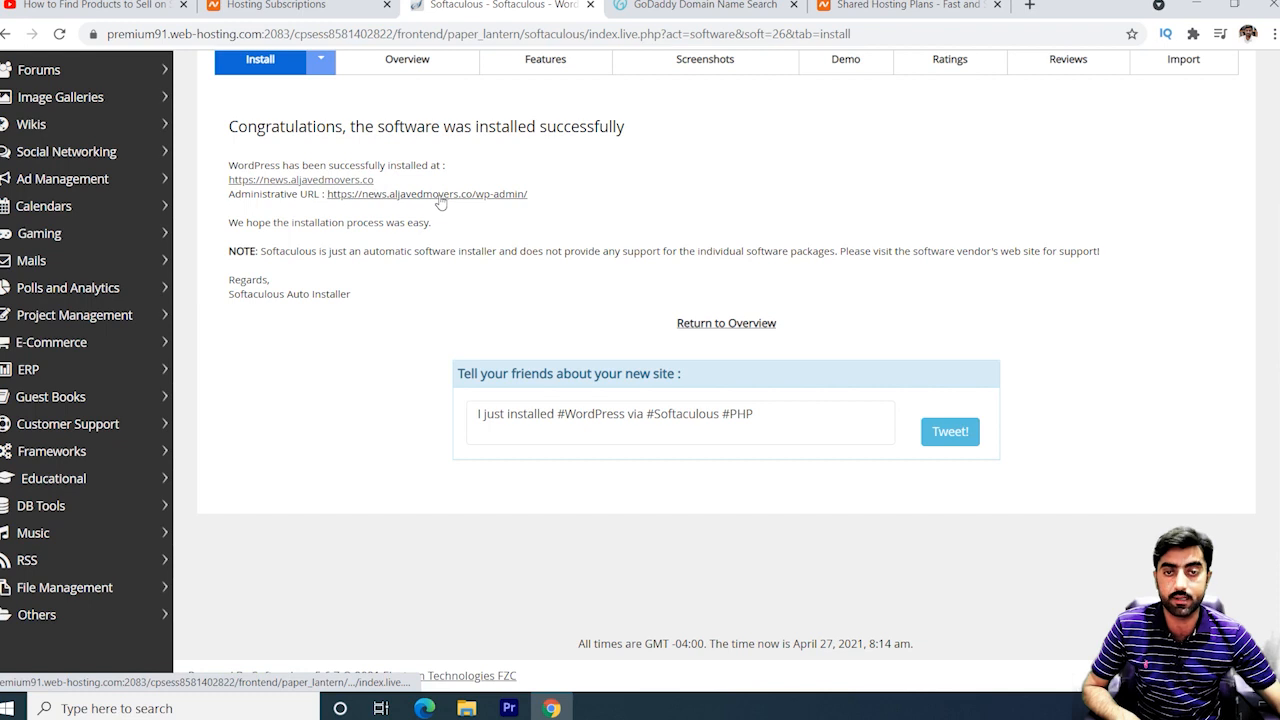
pyautogui.click(331, 193)
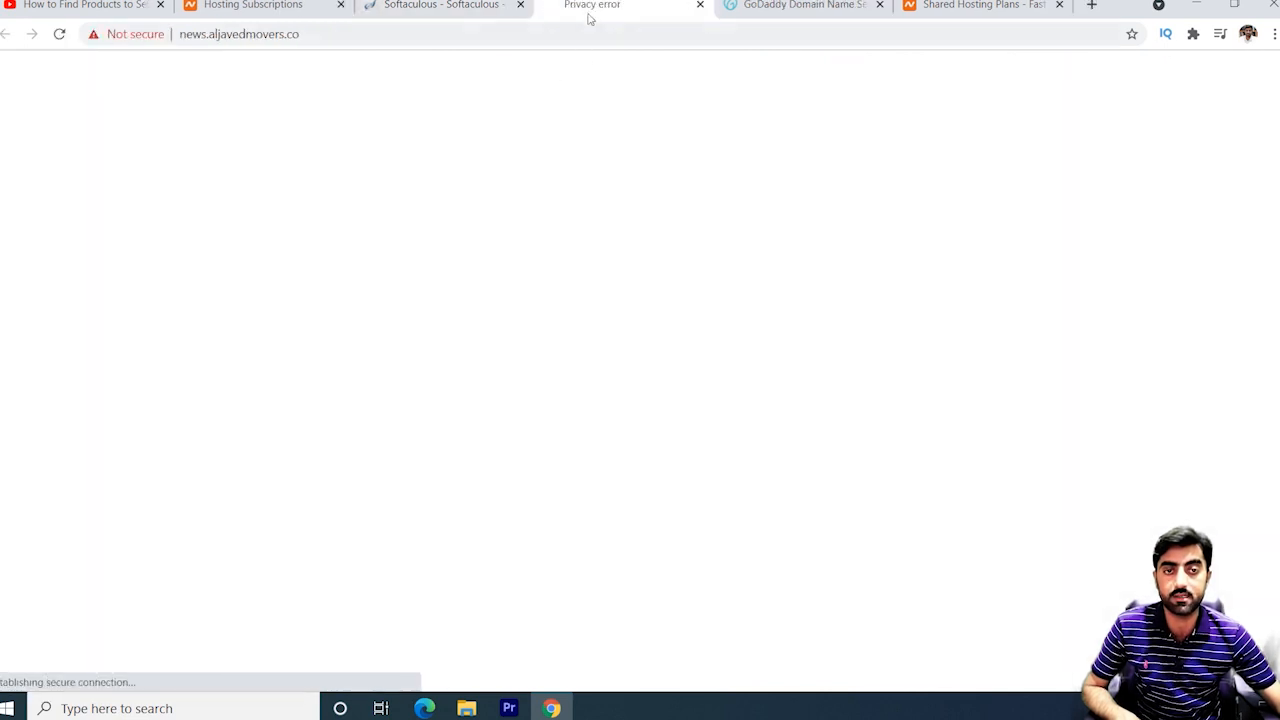
# Proceed past the certificate warning to view the Hello world! front page, then return to Softaculous.
pyautogui.click(438, 485)
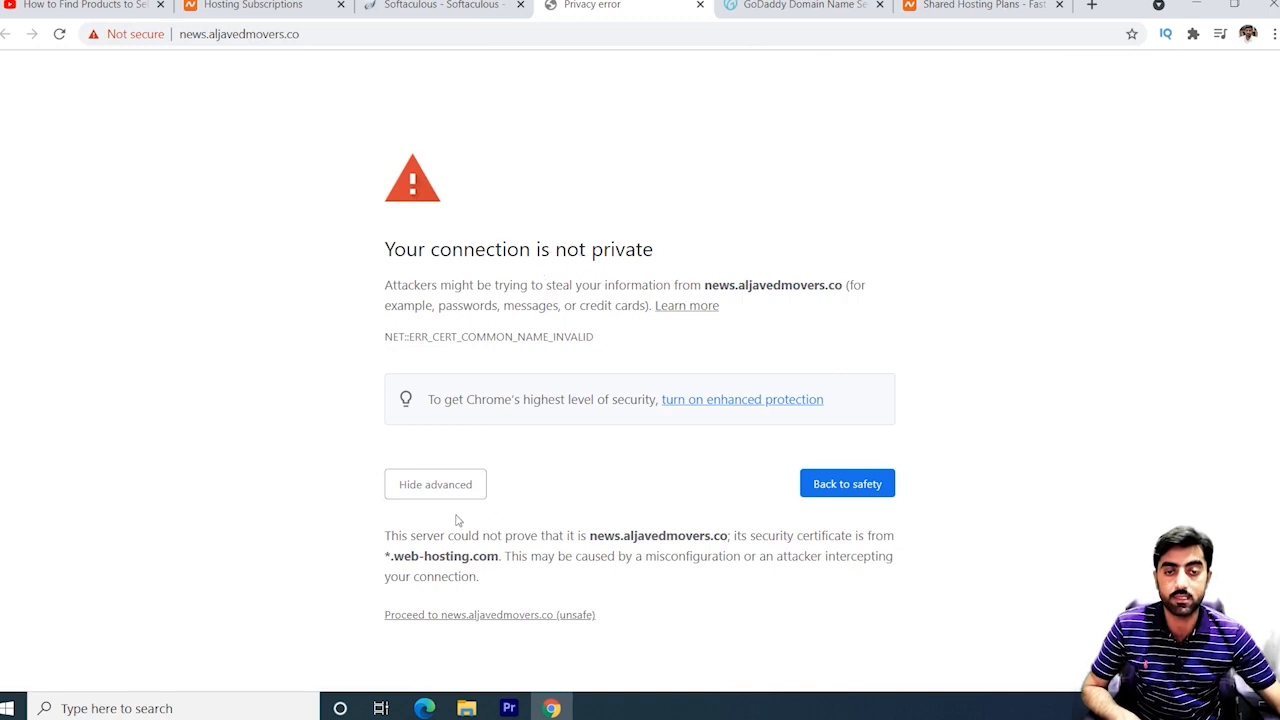
pyautogui.click(448, 485)
pyautogui.click(430, 488)
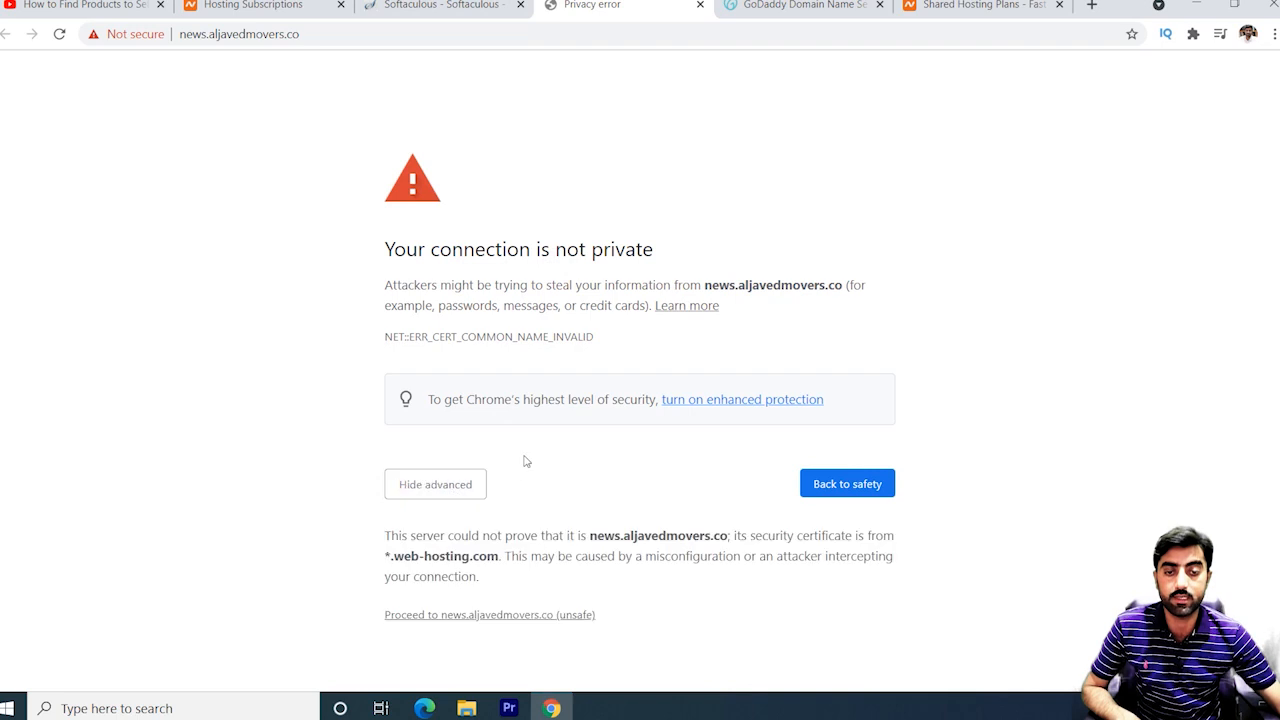
pyautogui.click(503, 622)
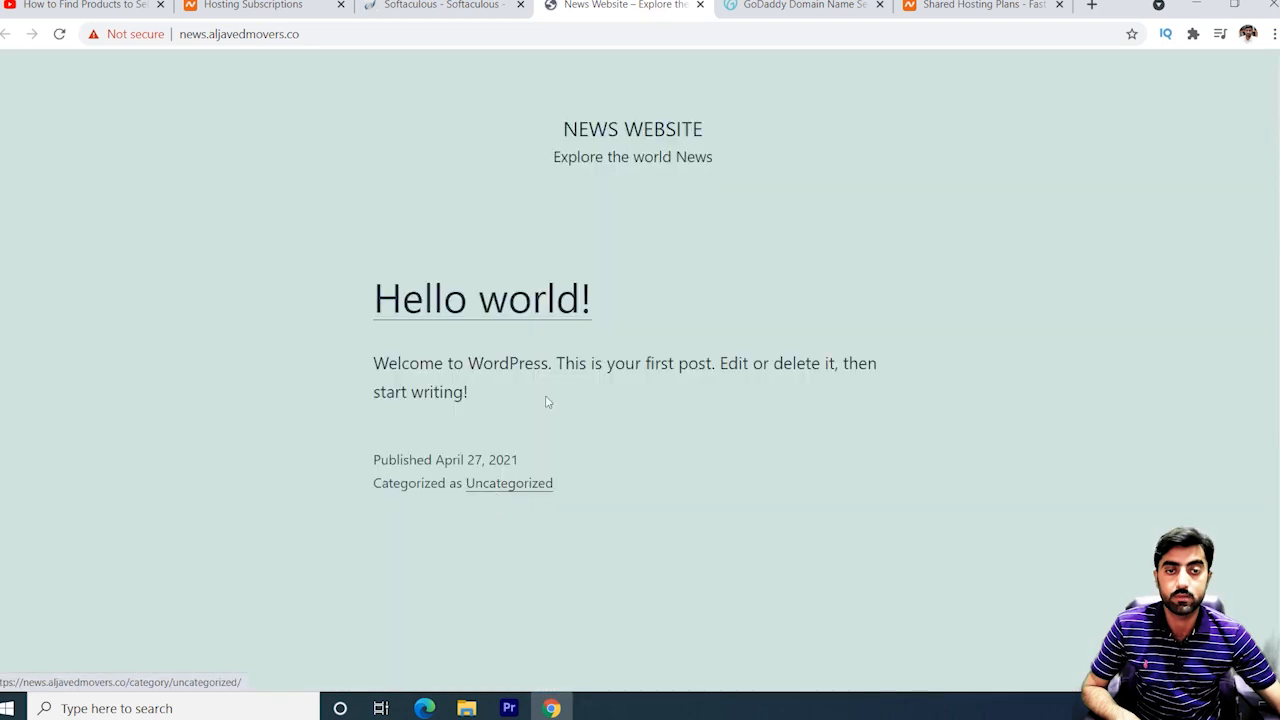
pyautogui.click(476, 10)
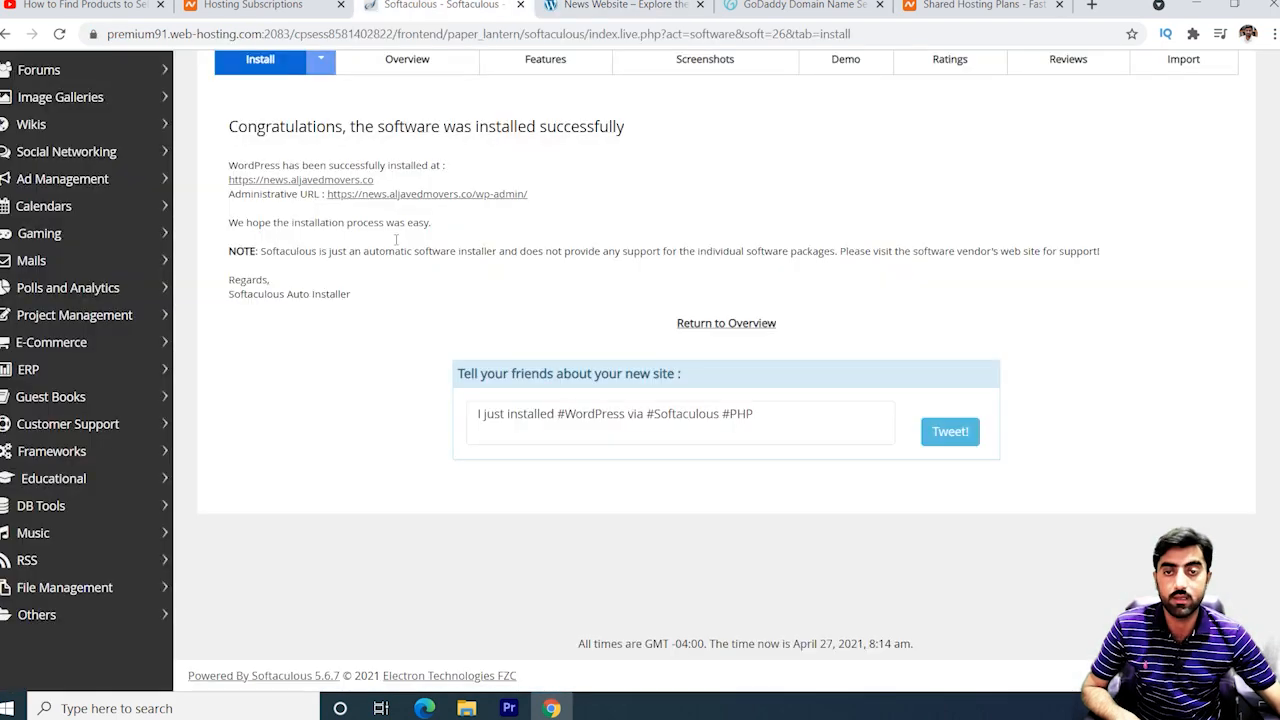
# Open the News Website wp-admin Dashboard, glance at the live front page, and return to the Dashboard.
pyautogui.click(440, 195)
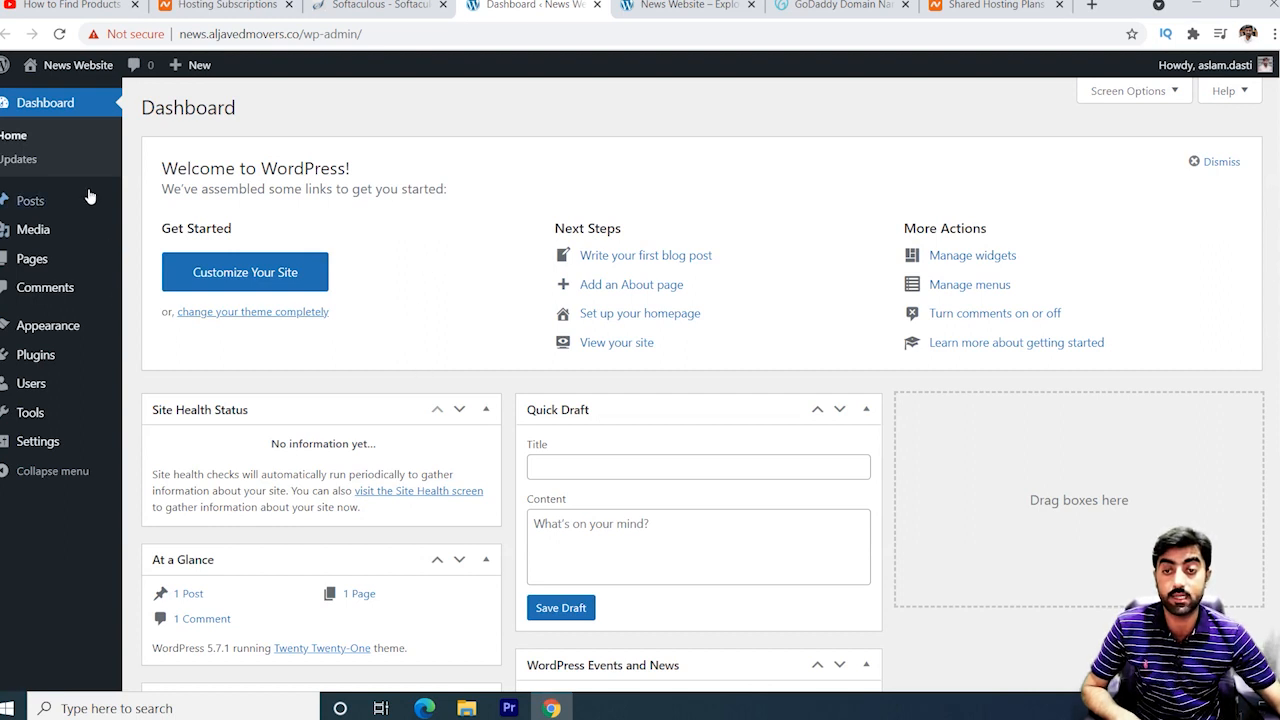
pyautogui.moveTo(254, 215)
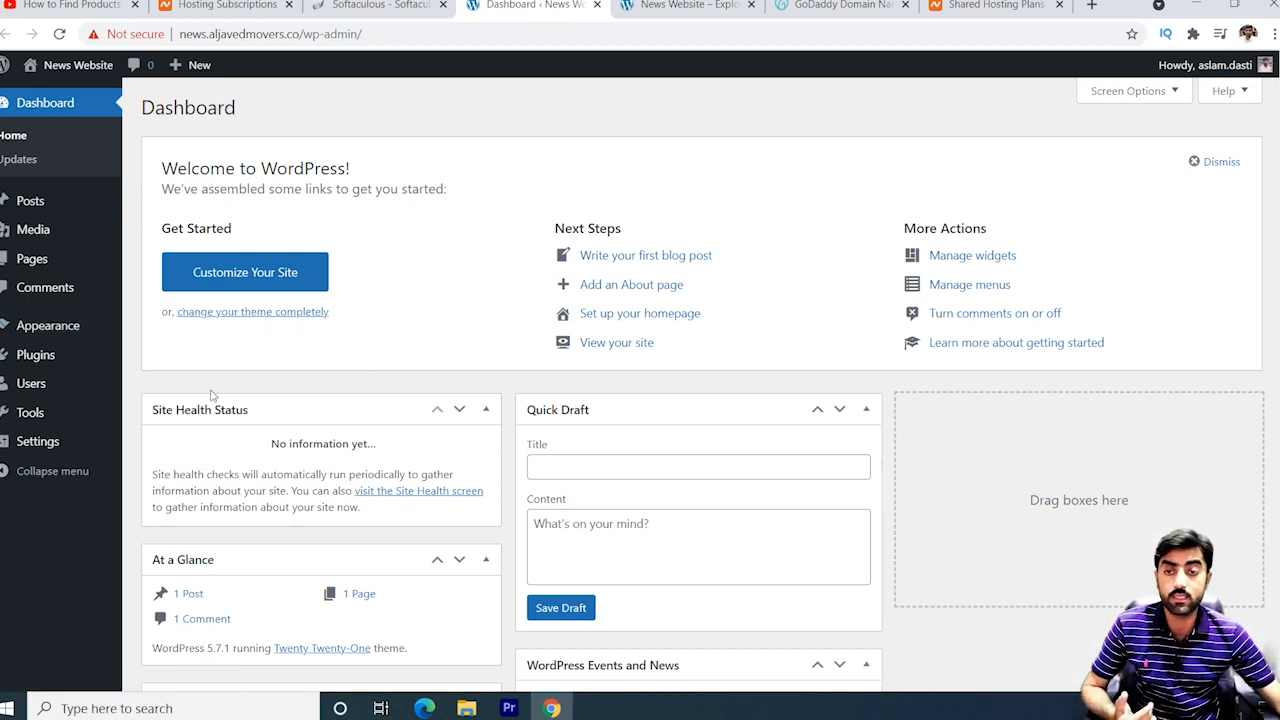
pyautogui.moveTo(82, 371)
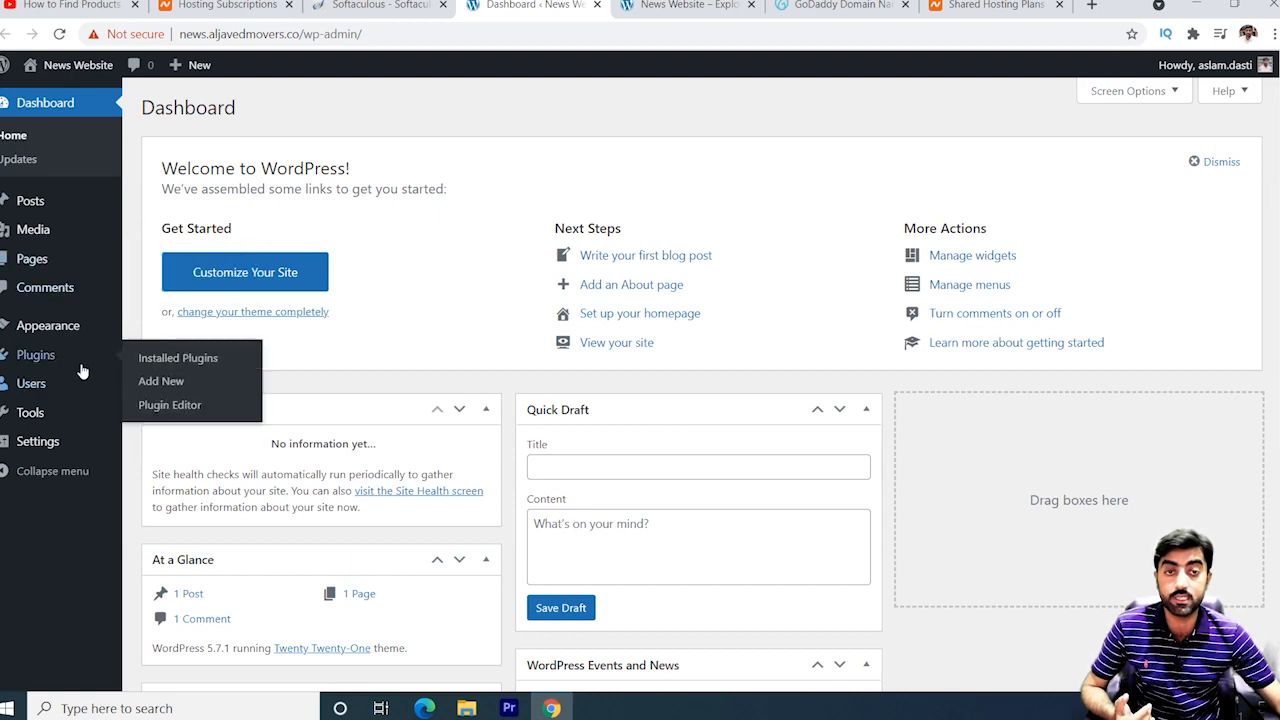
pyautogui.click(700, 6)
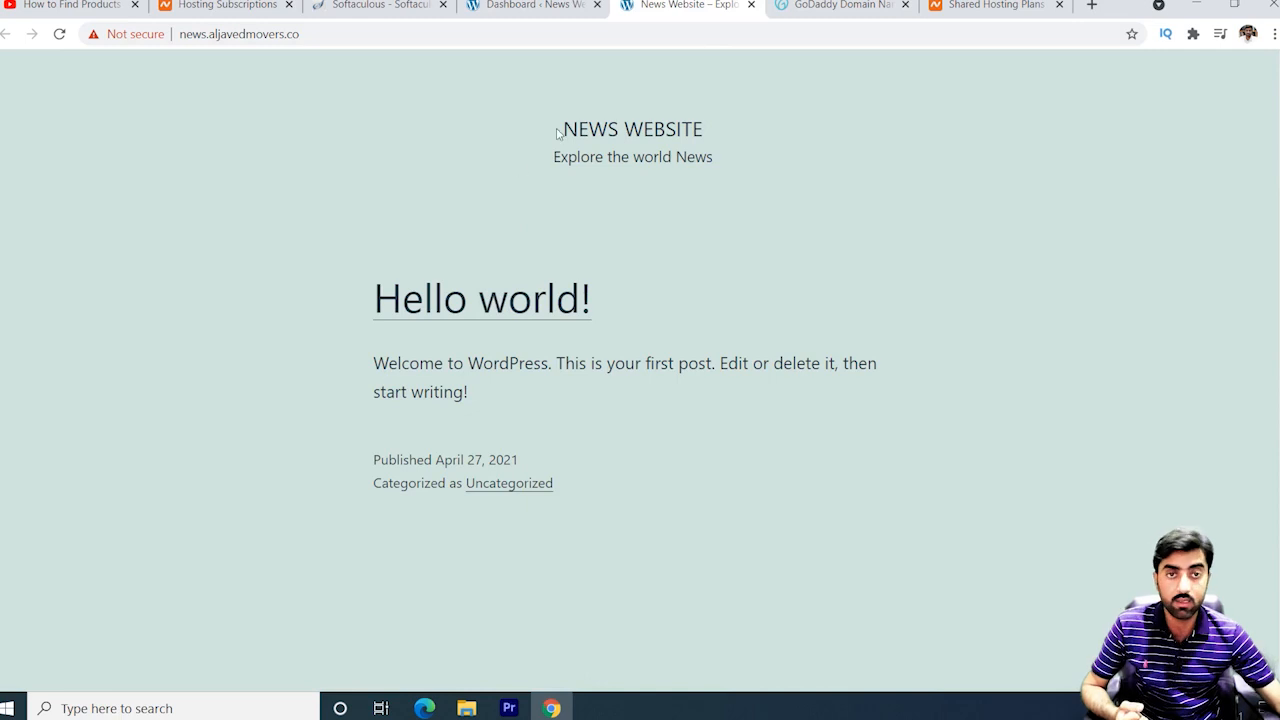
pyautogui.click(528, 6)
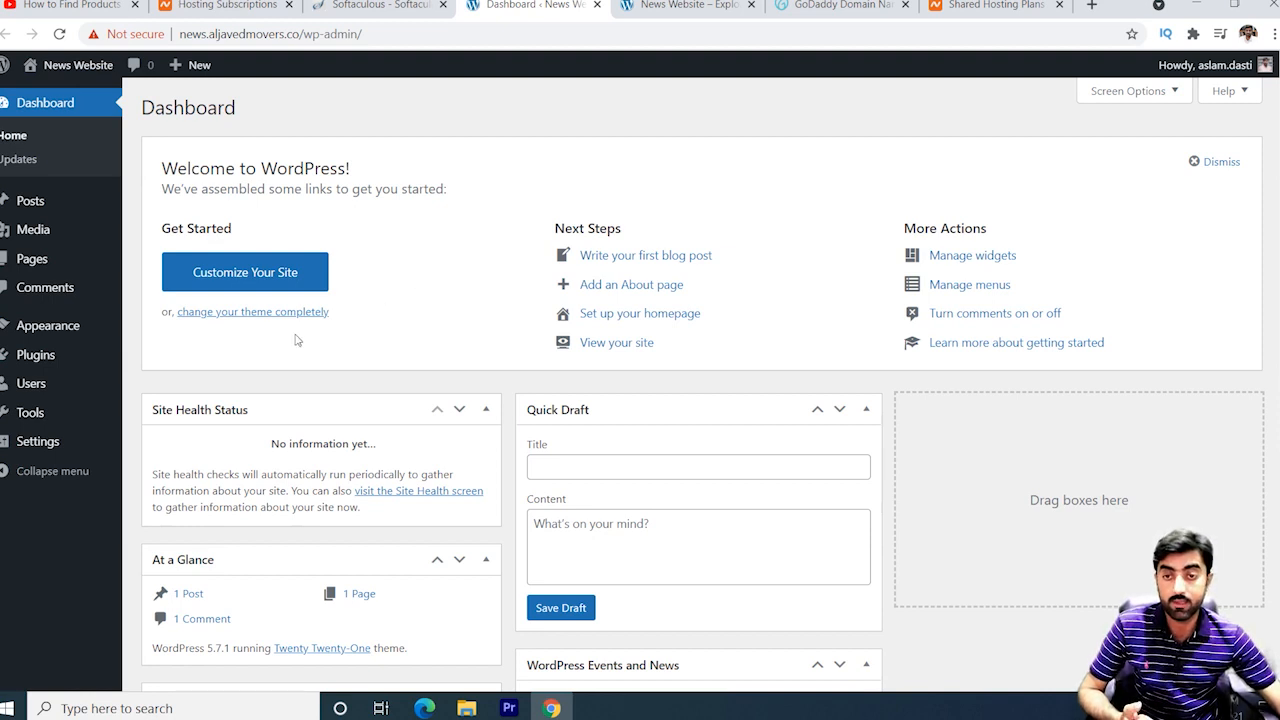
pyautogui.moveTo(55, 333)
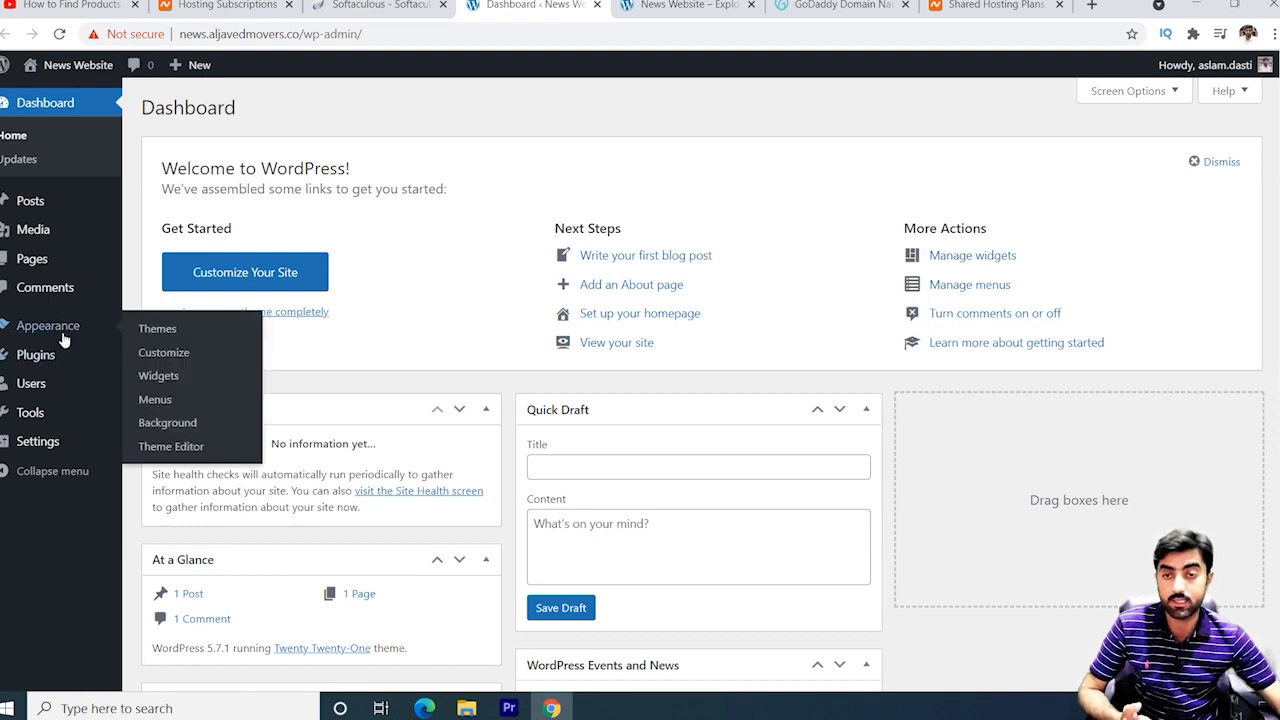
# Go to Add Themes and browse the featured and popular theme lists.
pyautogui.click(169, 336)
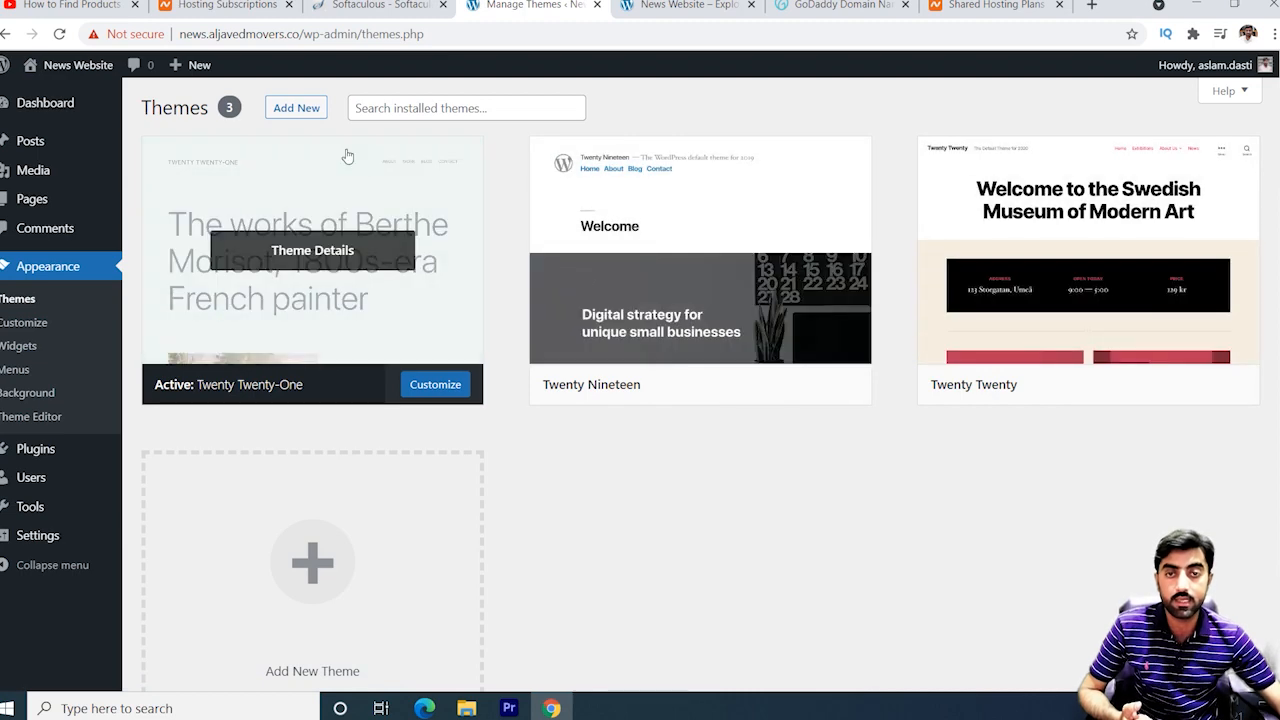
pyautogui.click(296, 108)
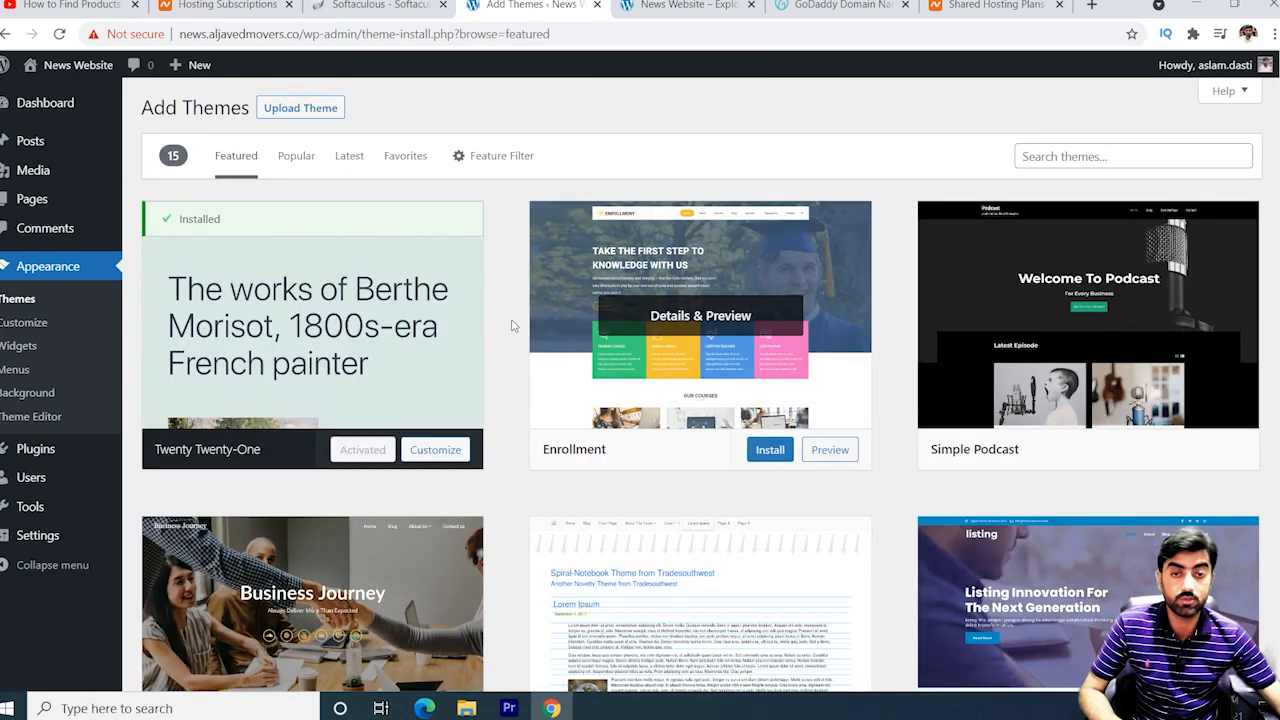
pyautogui.moveTo(1070, 343)
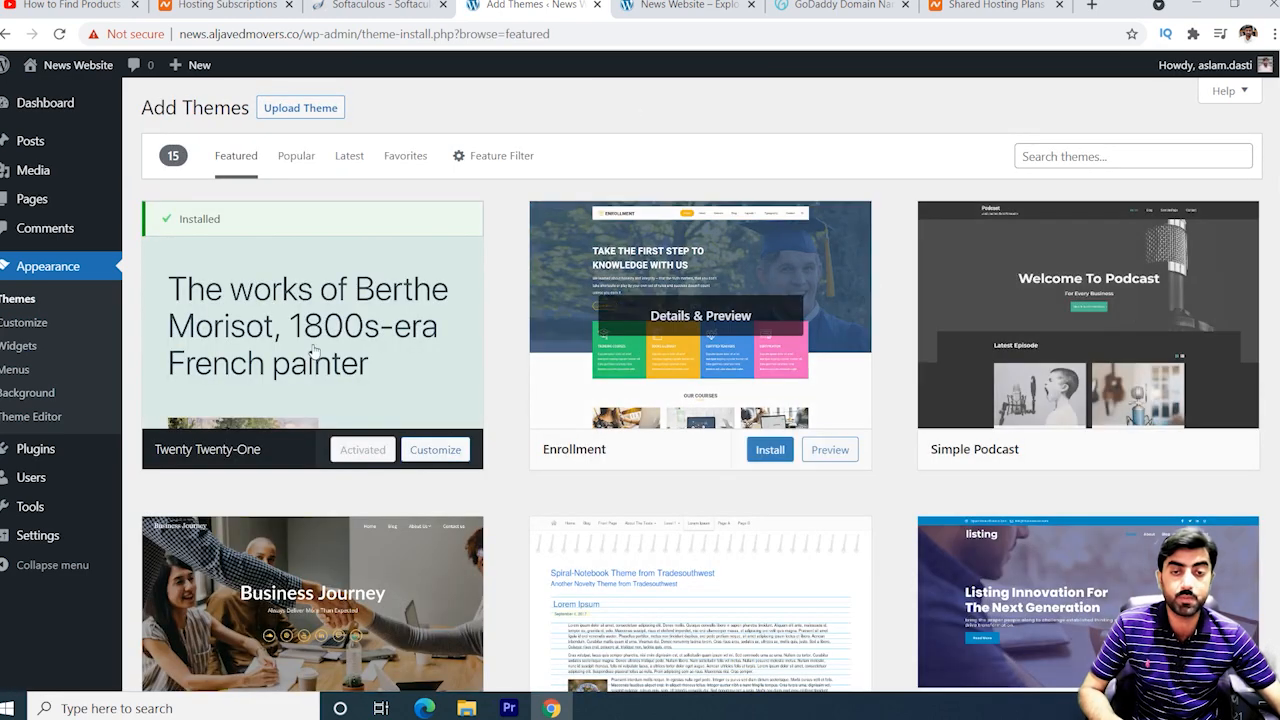
pyautogui.scroll(-3, 617, 485)
pyautogui.scroll(3, 617, 485)
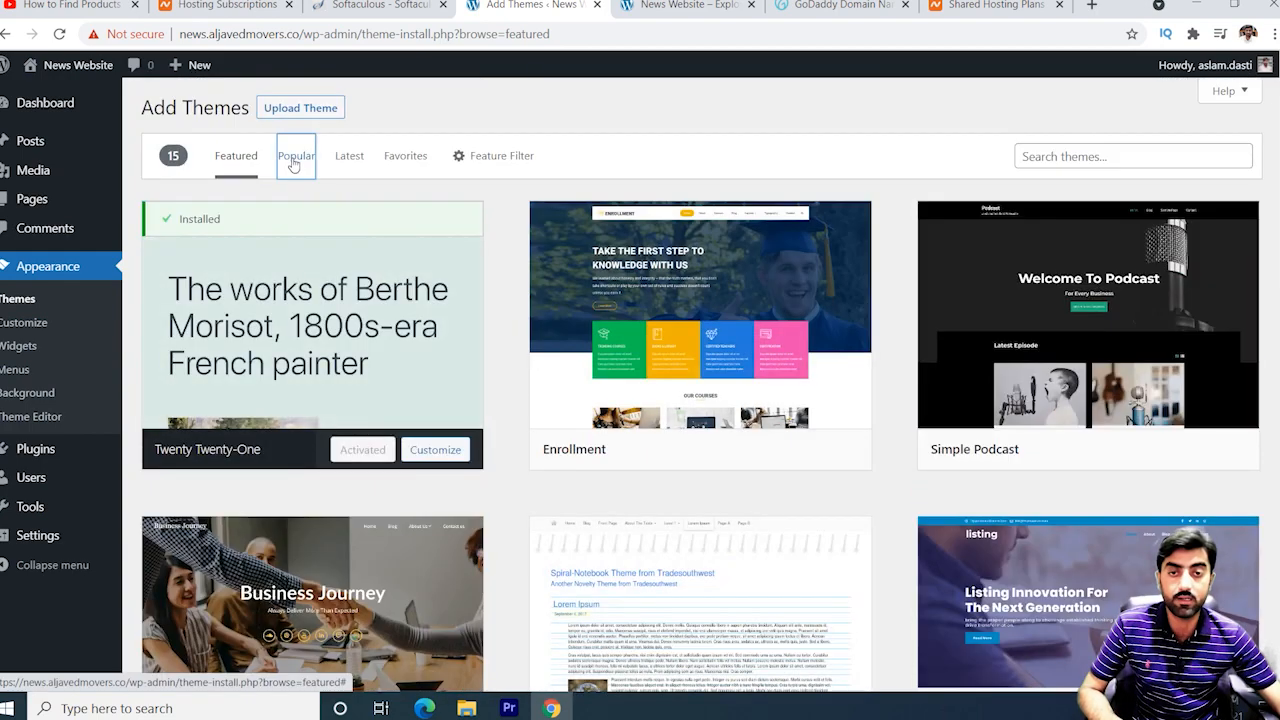
pyautogui.click(292, 156)
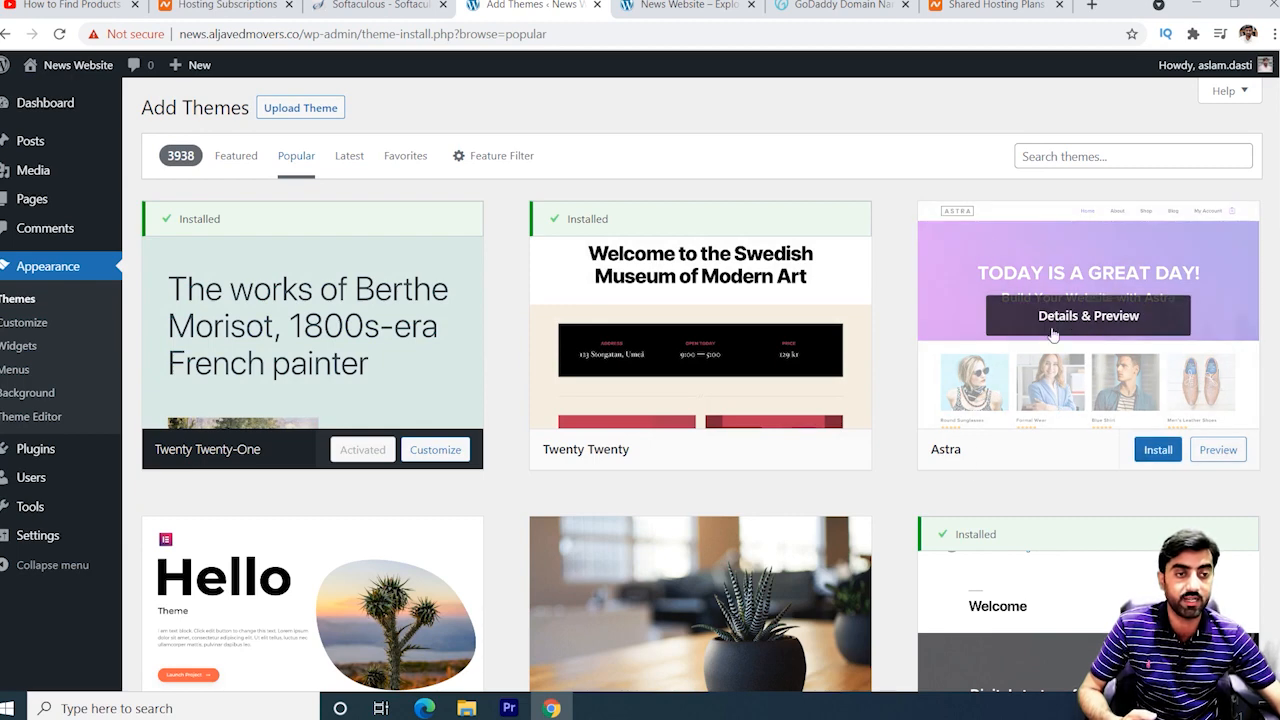
pyautogui.scroll(-2, 1040, 384)
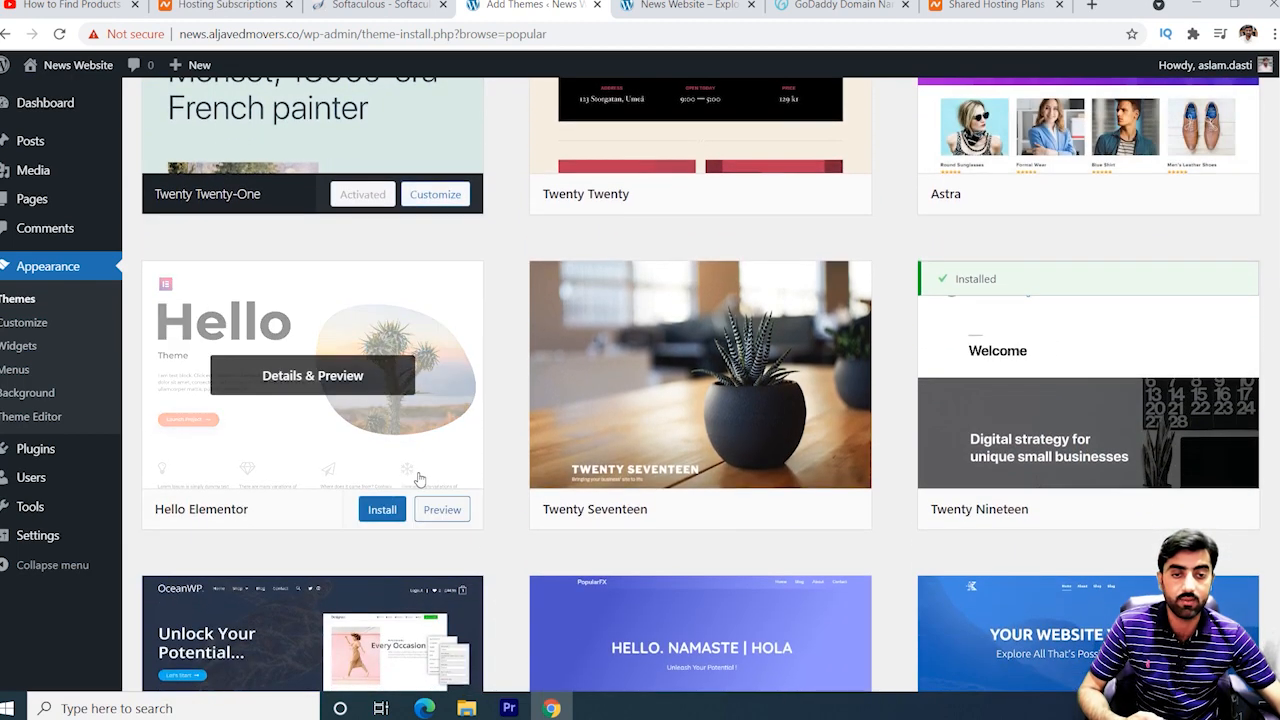
pyautogui.scroll(-5, 1035, 530)
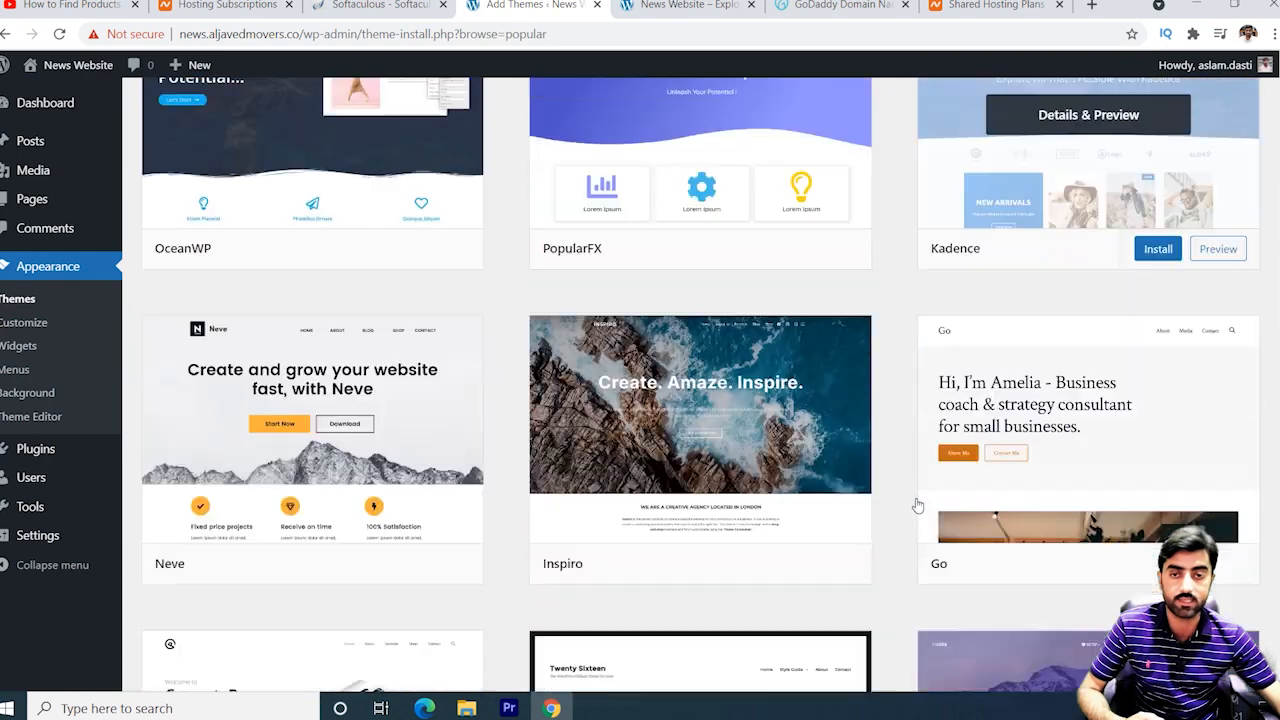
pyautogui.scroll(8, 240, 371)
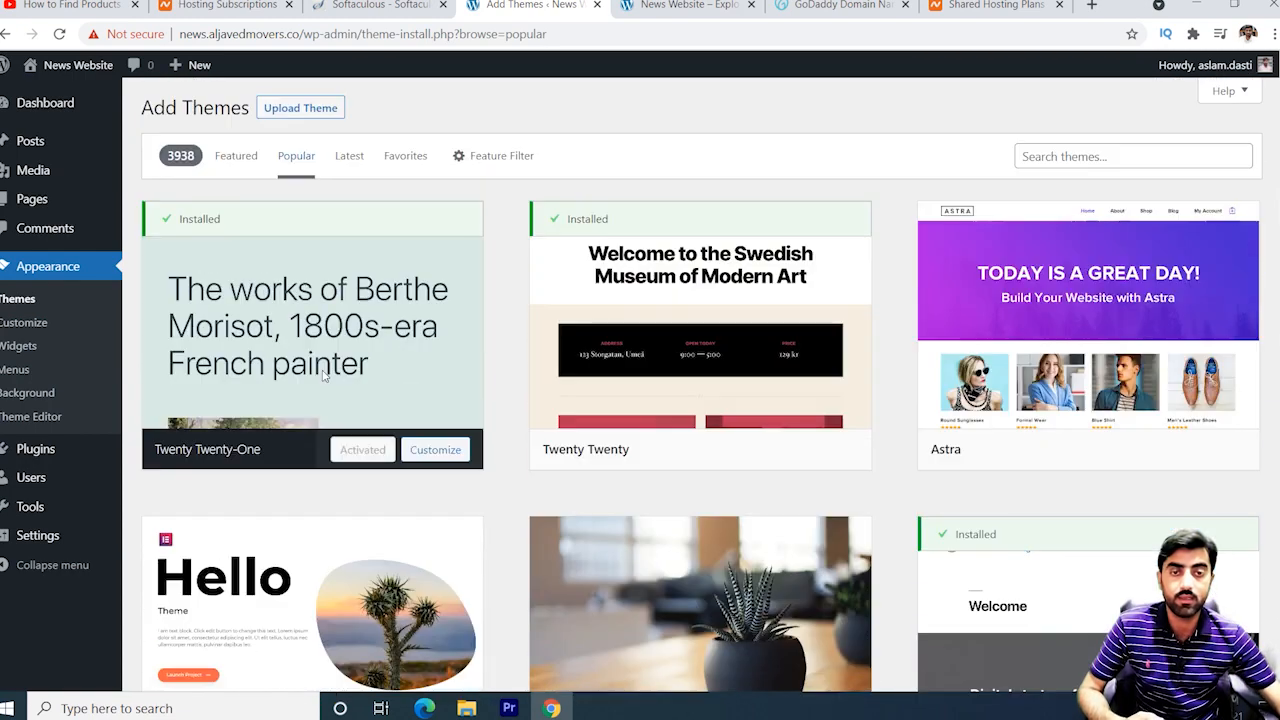
# Browse the latest and favourite themes, then show the Feature Filter options.
pyautogui.click(351, 160)
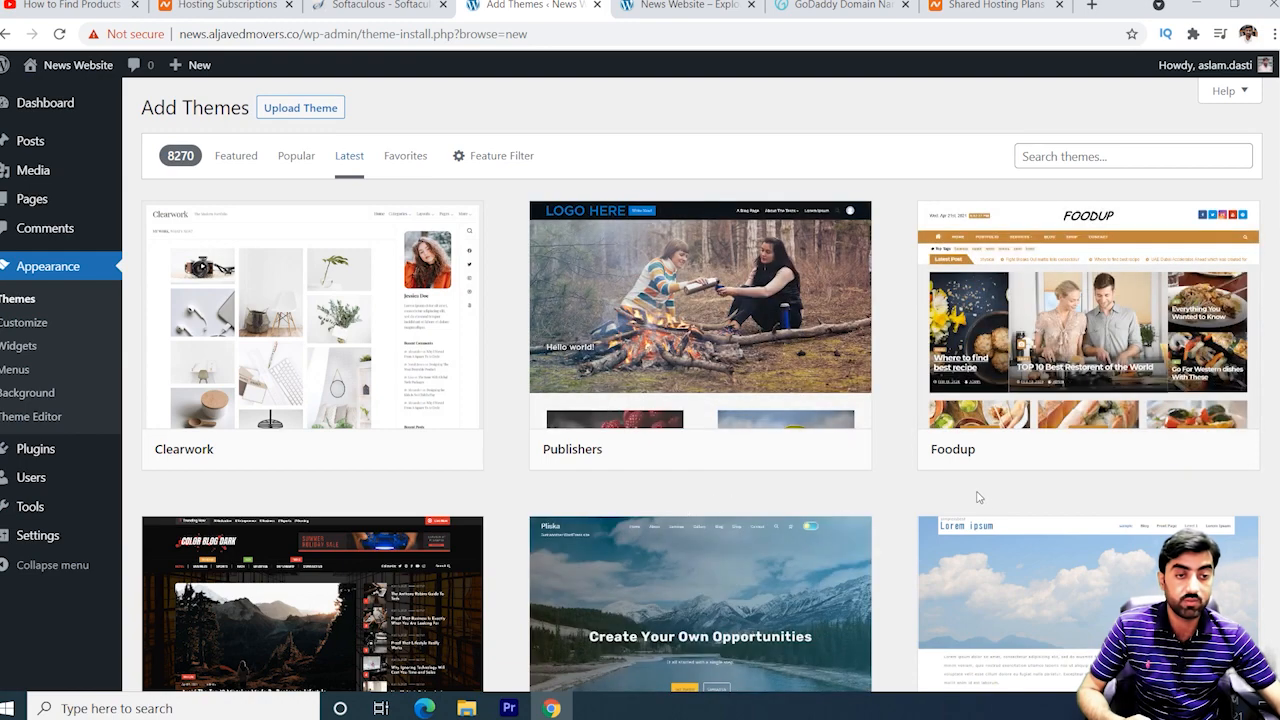
pyautogui.scroll(-5, 403, 478)
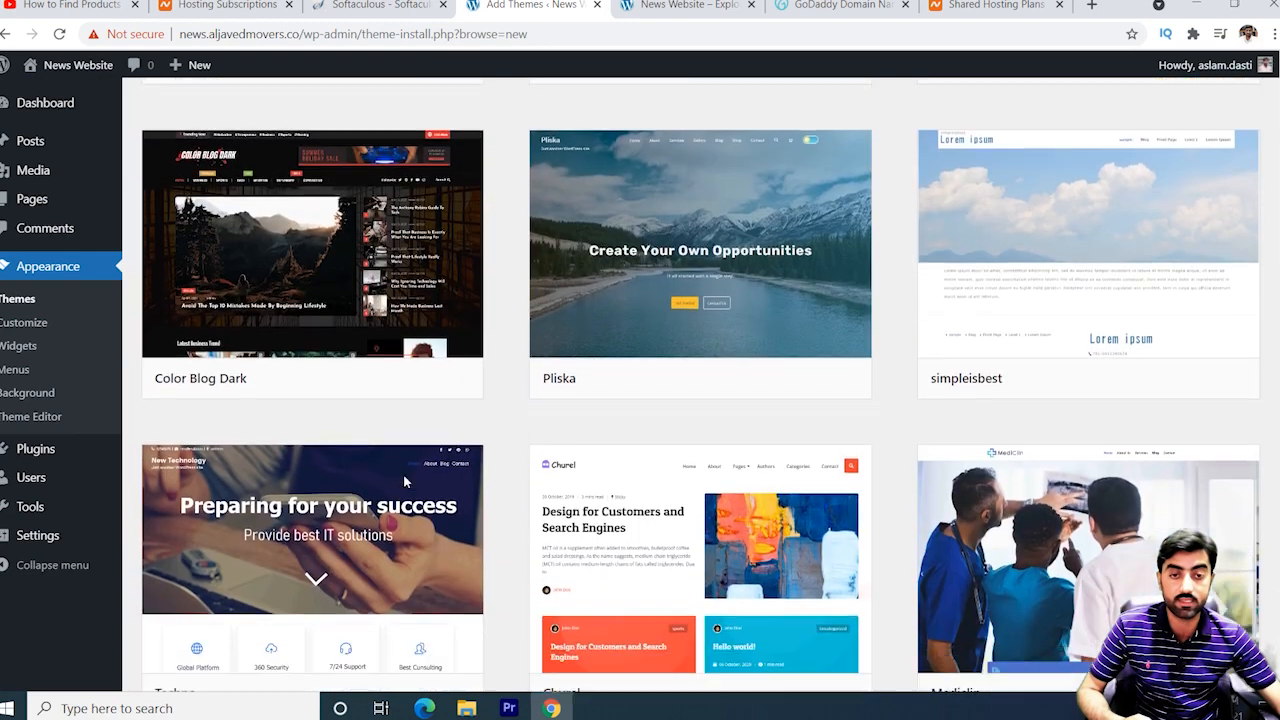
pyautogui.scroll(5, 405, 482)
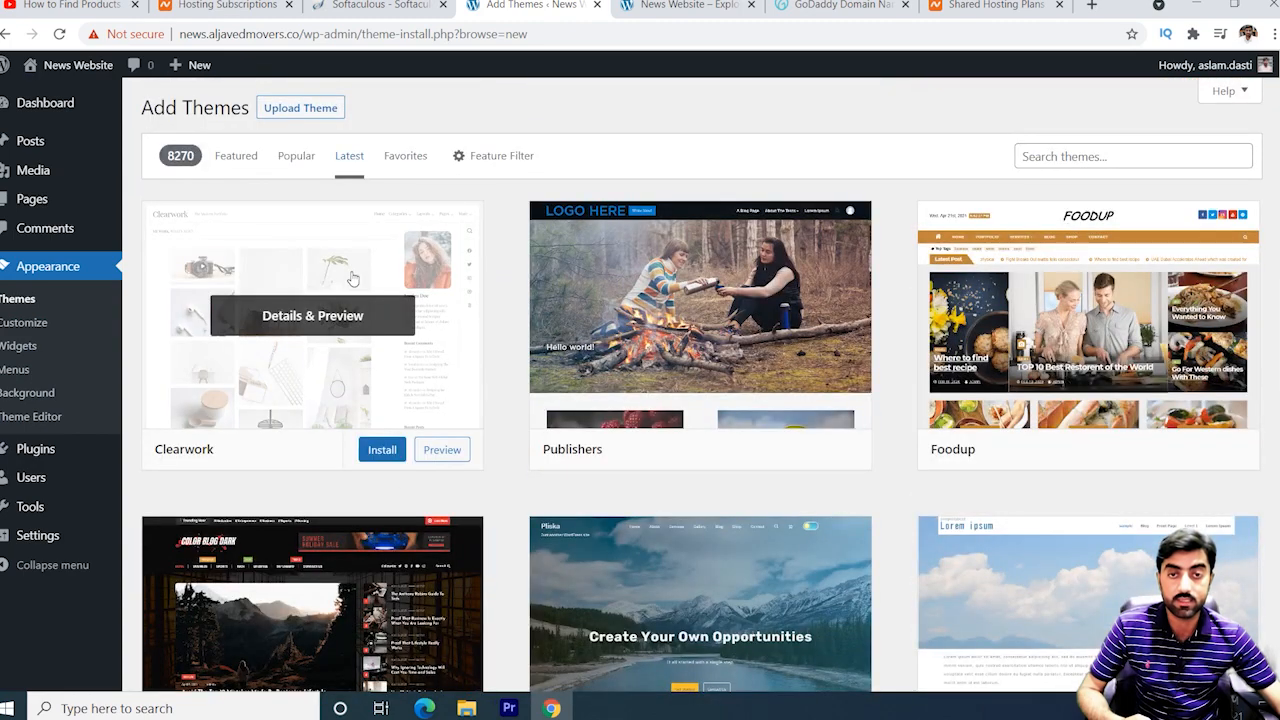
pyautogui.click(400, 166)
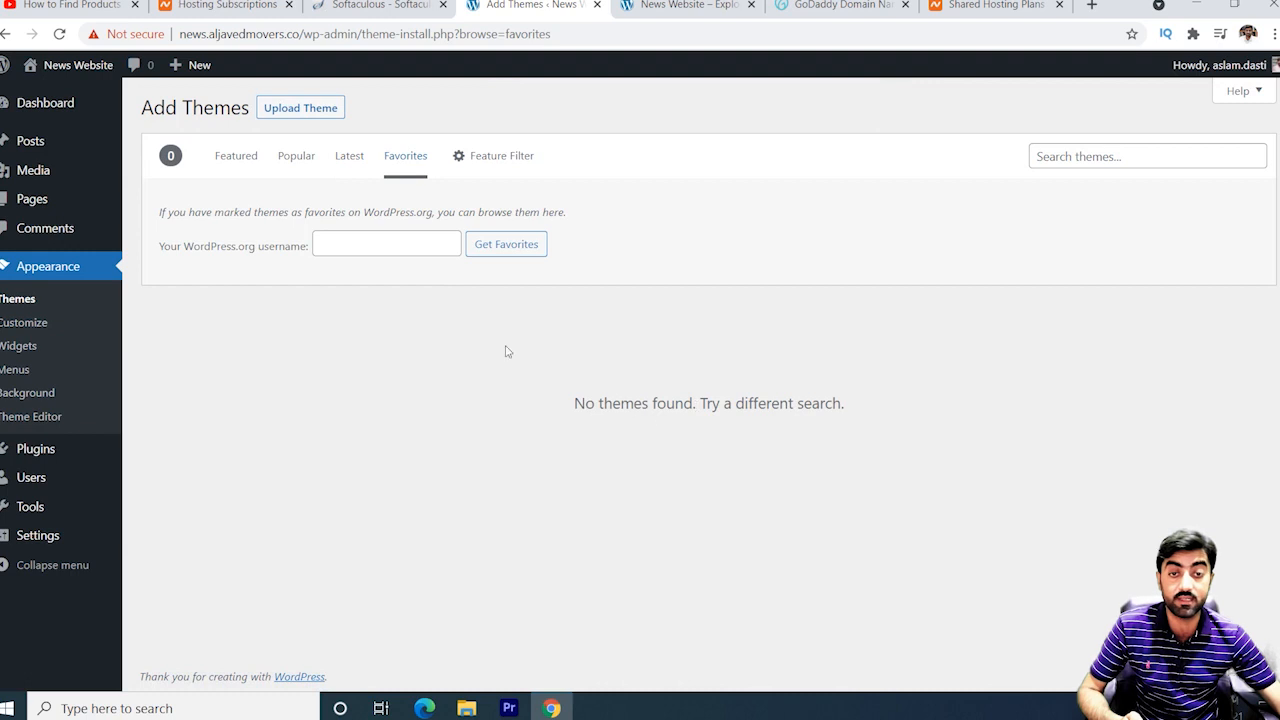
pyautogui.click(485, 160)
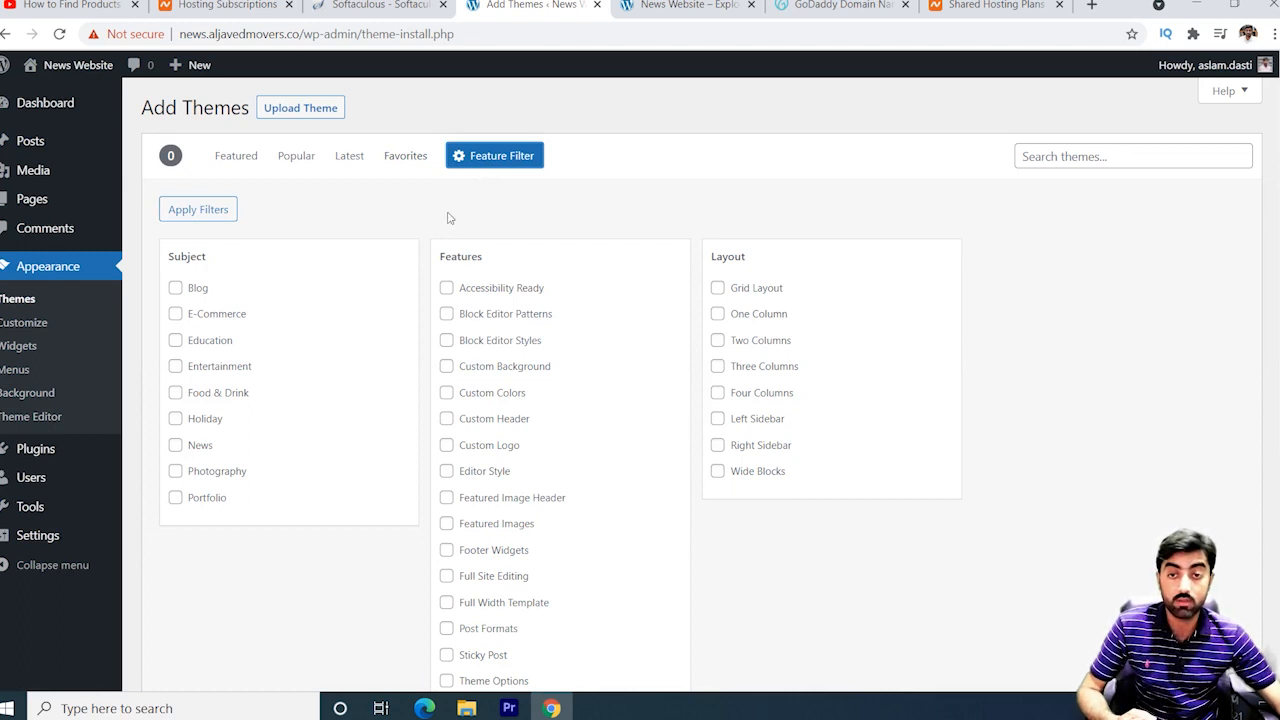
# Filter themes by Blog, Accessibility Ready, Block Editor Patterns, Custom Background, Custom Colors, Editor Style, Three Columns.
pyautogui.click(176, 290)
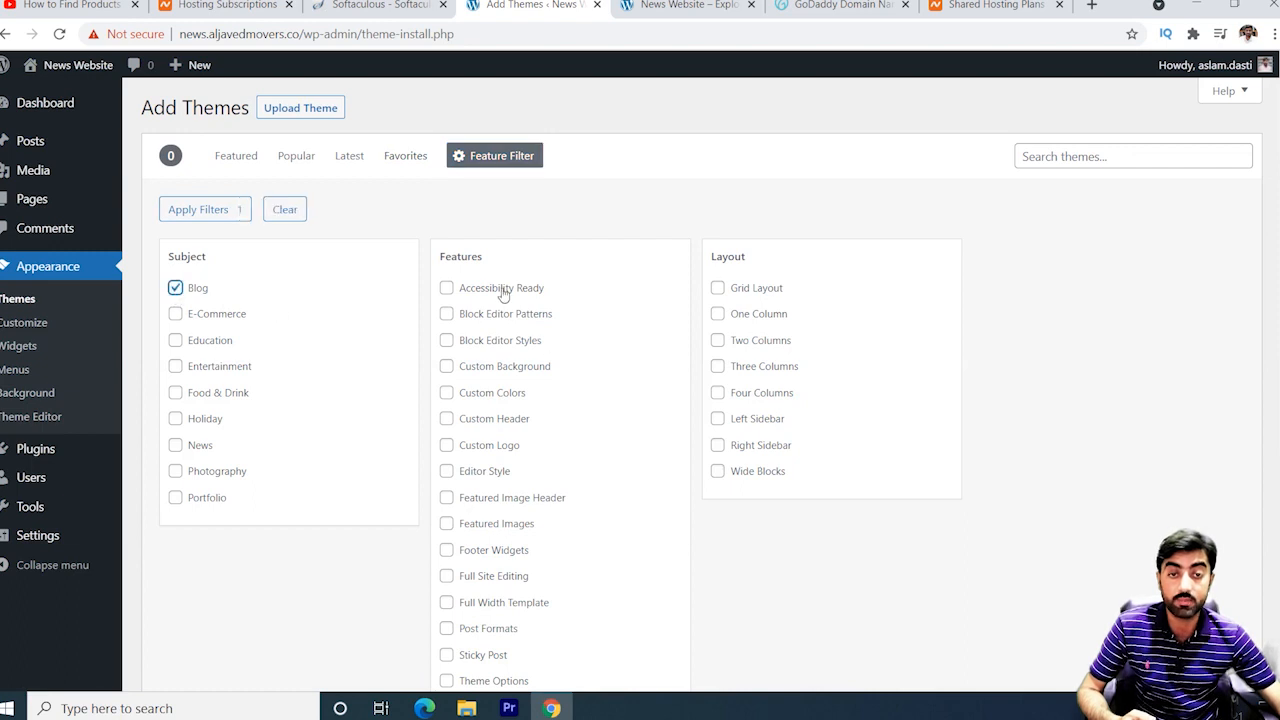
pyautogui.scroll(-3, 507, 418)
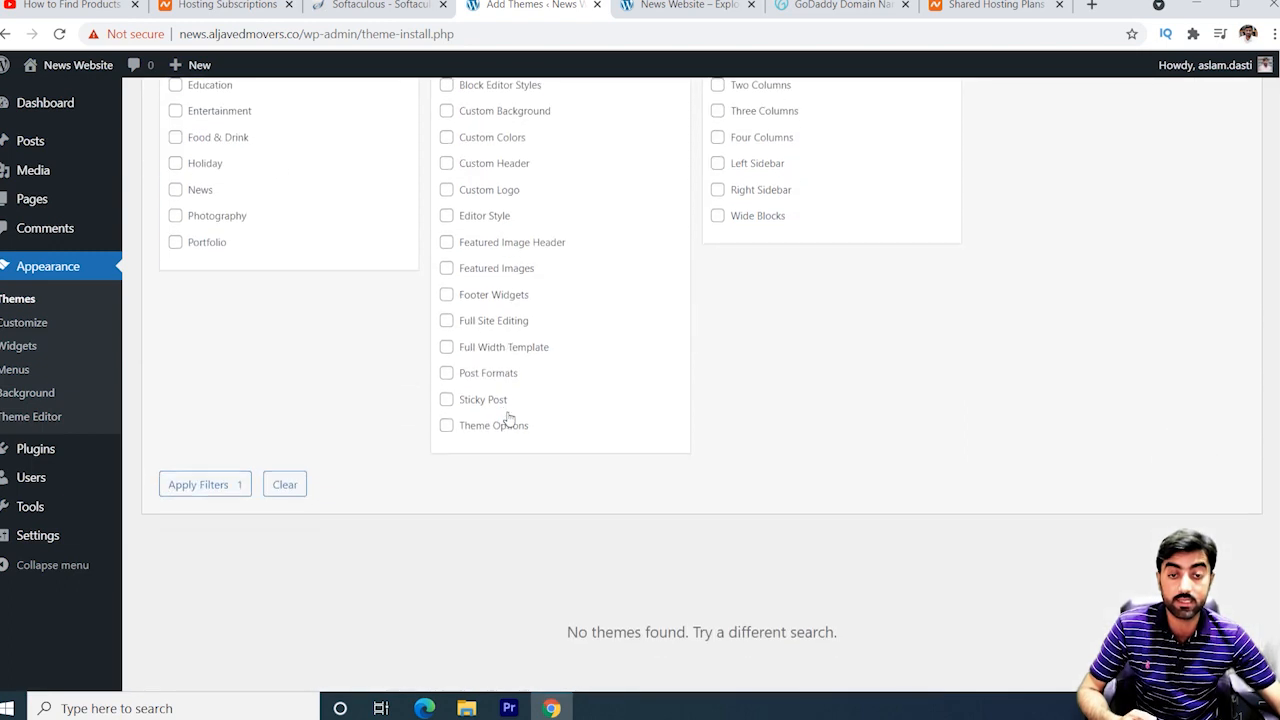
pyautogui.scroll(3, 507, 435)
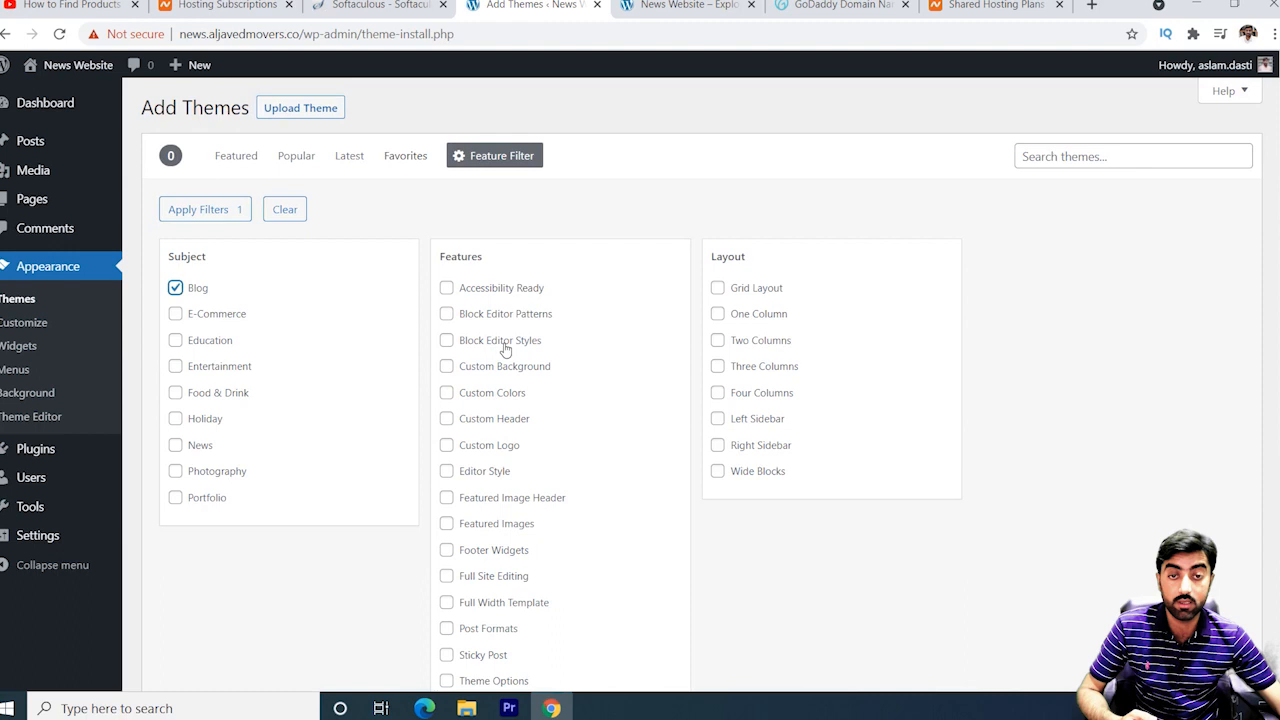
pyautogui.click(447, 289)
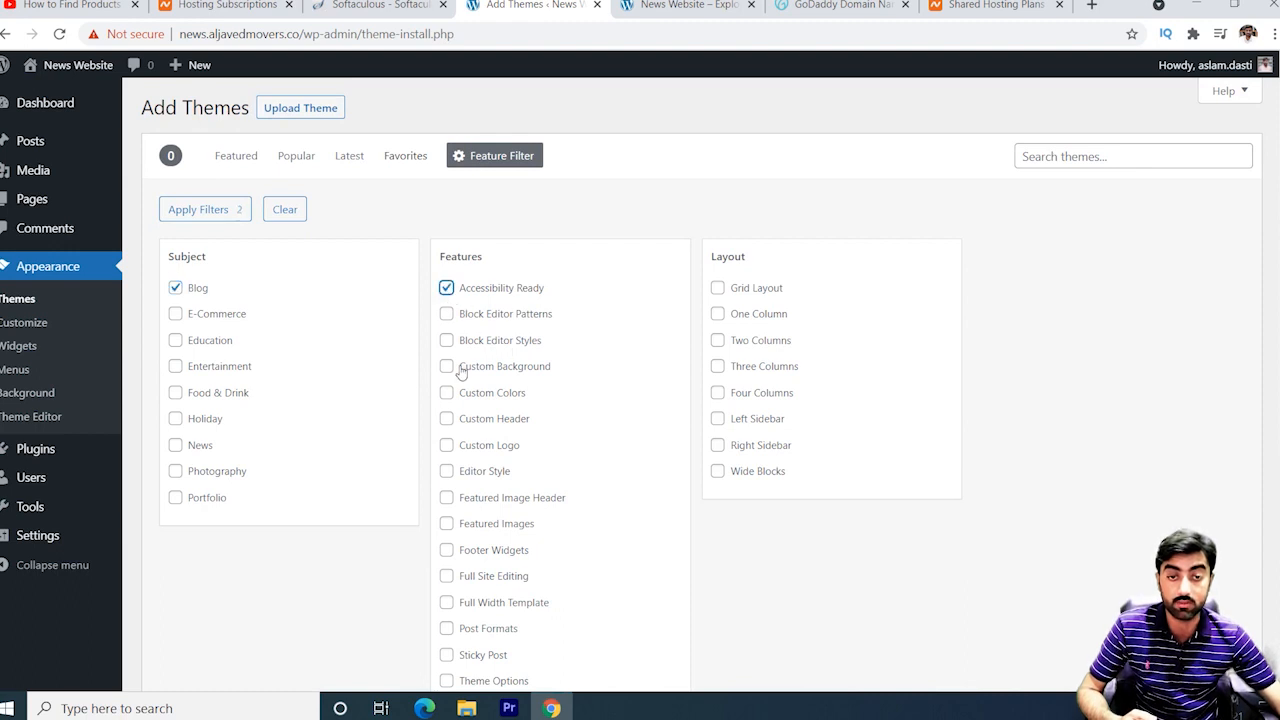
pyautogui.click(447, 315)
pyautogui.click(447, 368)
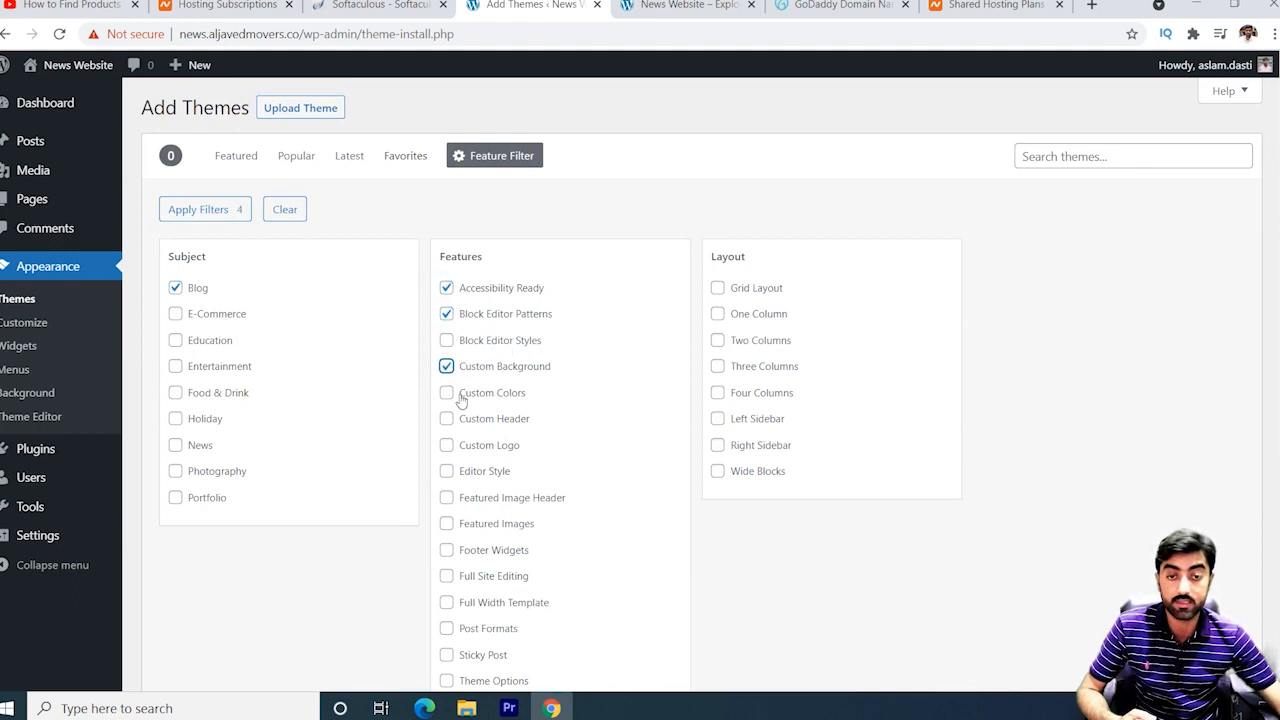
pyautogui.click(448, 394)
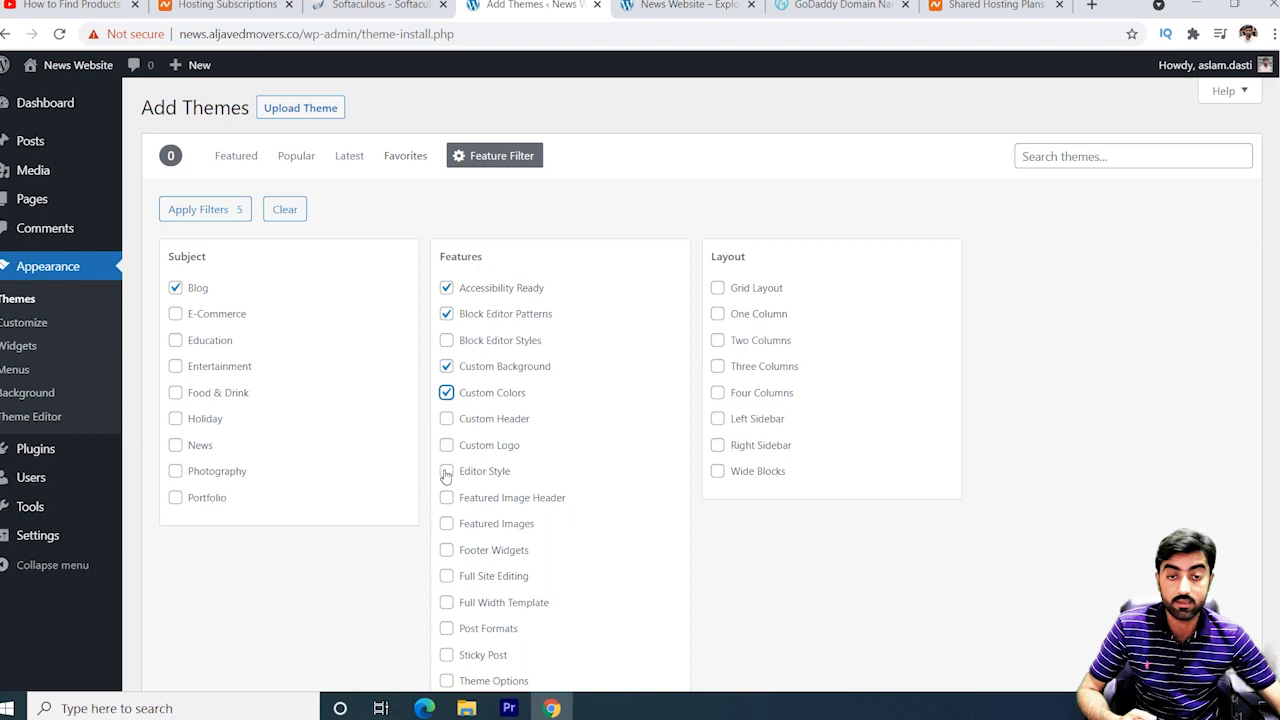
pyautogui.click(446, 473)
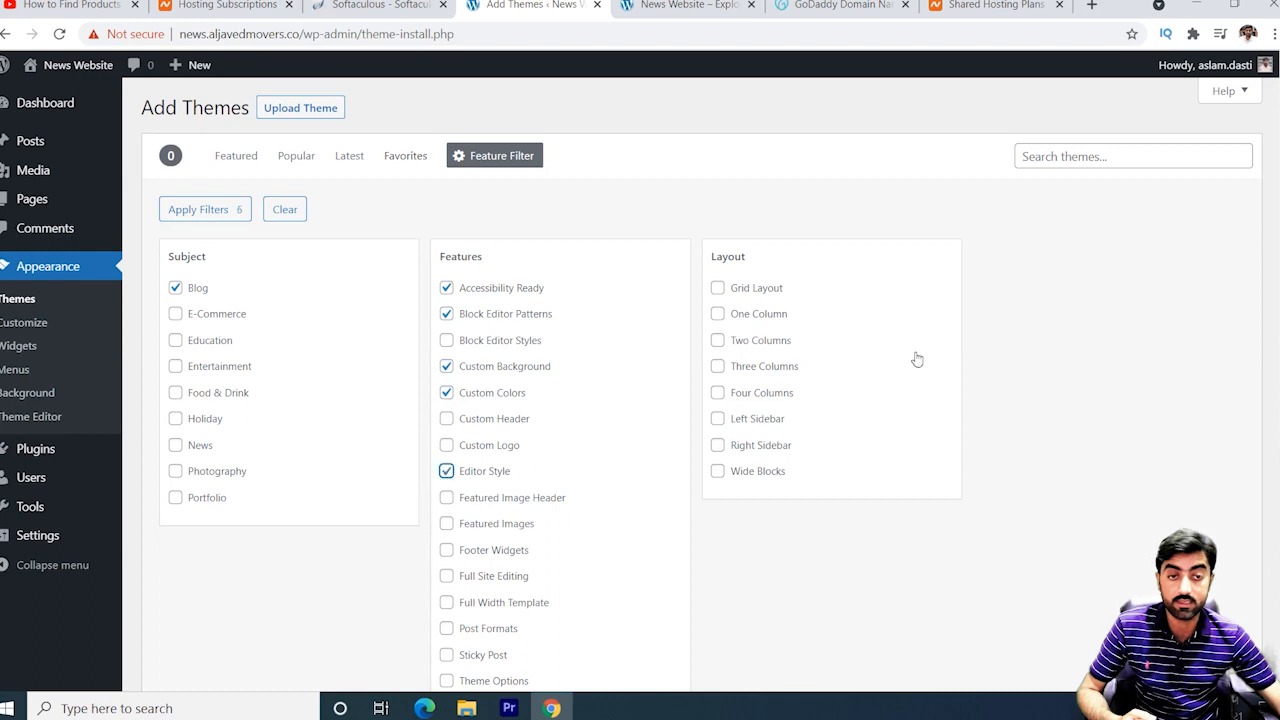
pyautogui.click(718, 367)
pyautogui.scroll(-3, 960, 435)
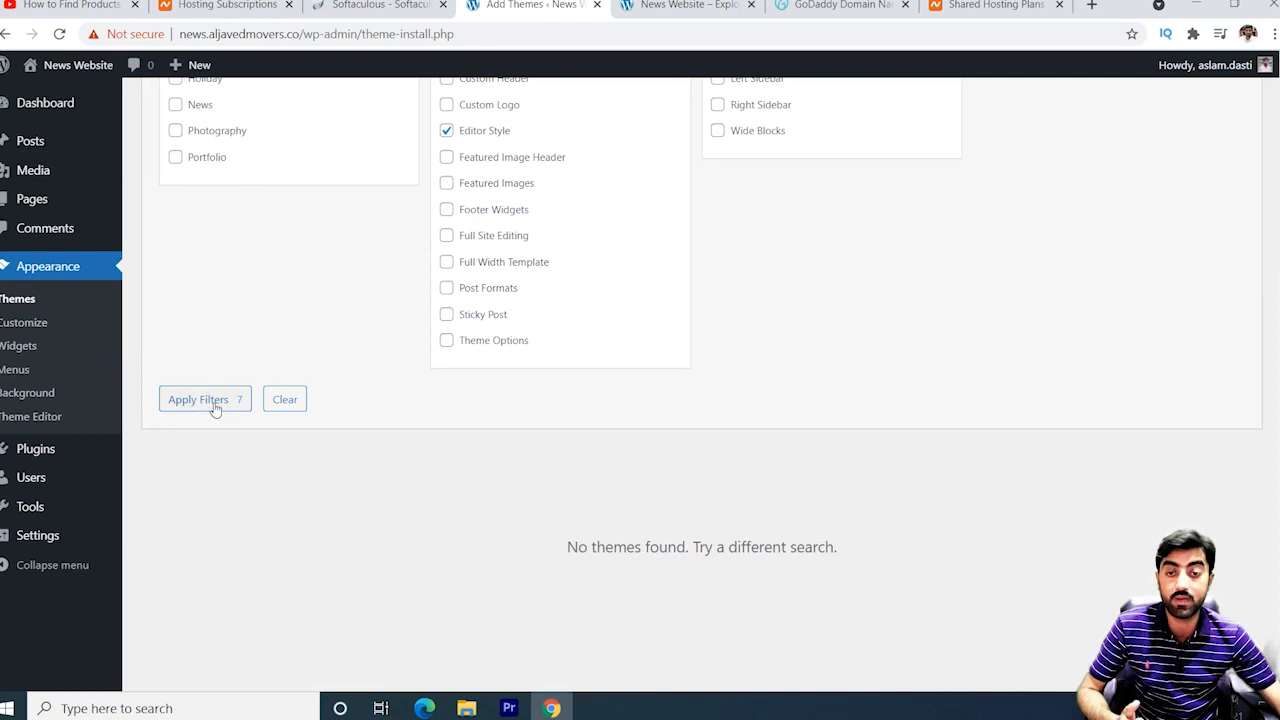
pyautogui.scroll(4, 215, 409)
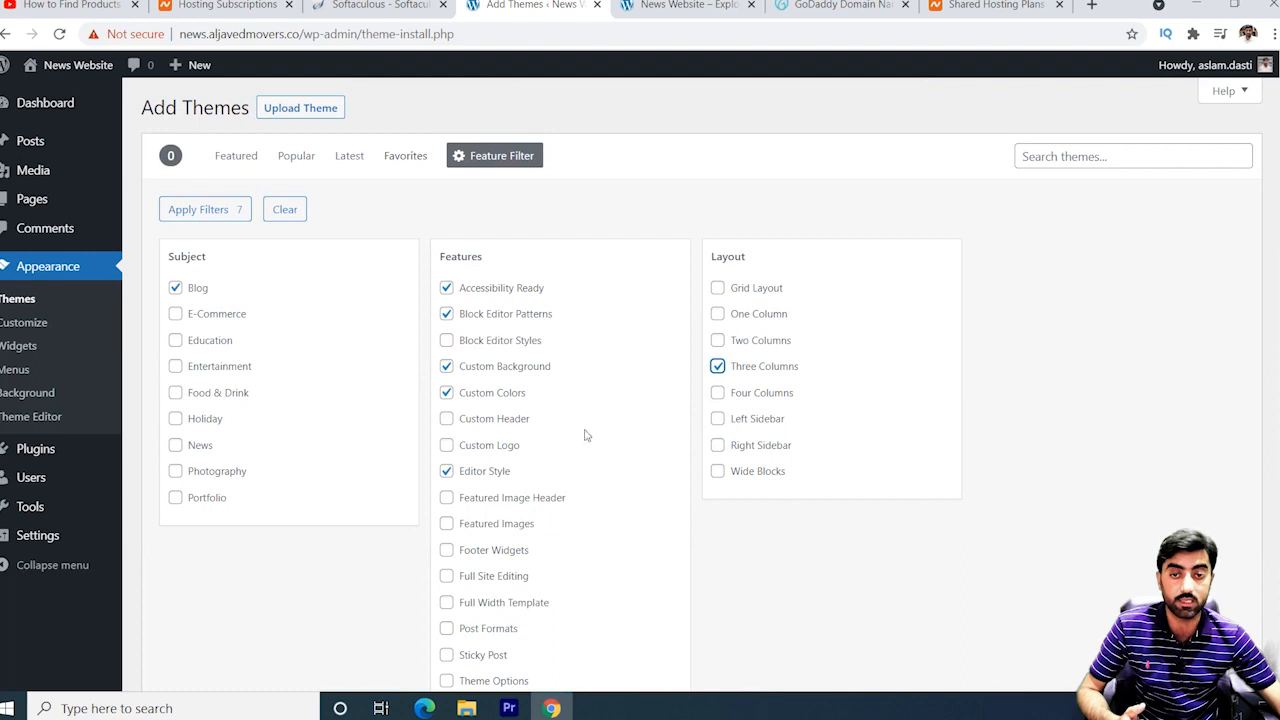
# Swap the subject filter to News and apply the theme filters.
pyautogui.click(176, 314)
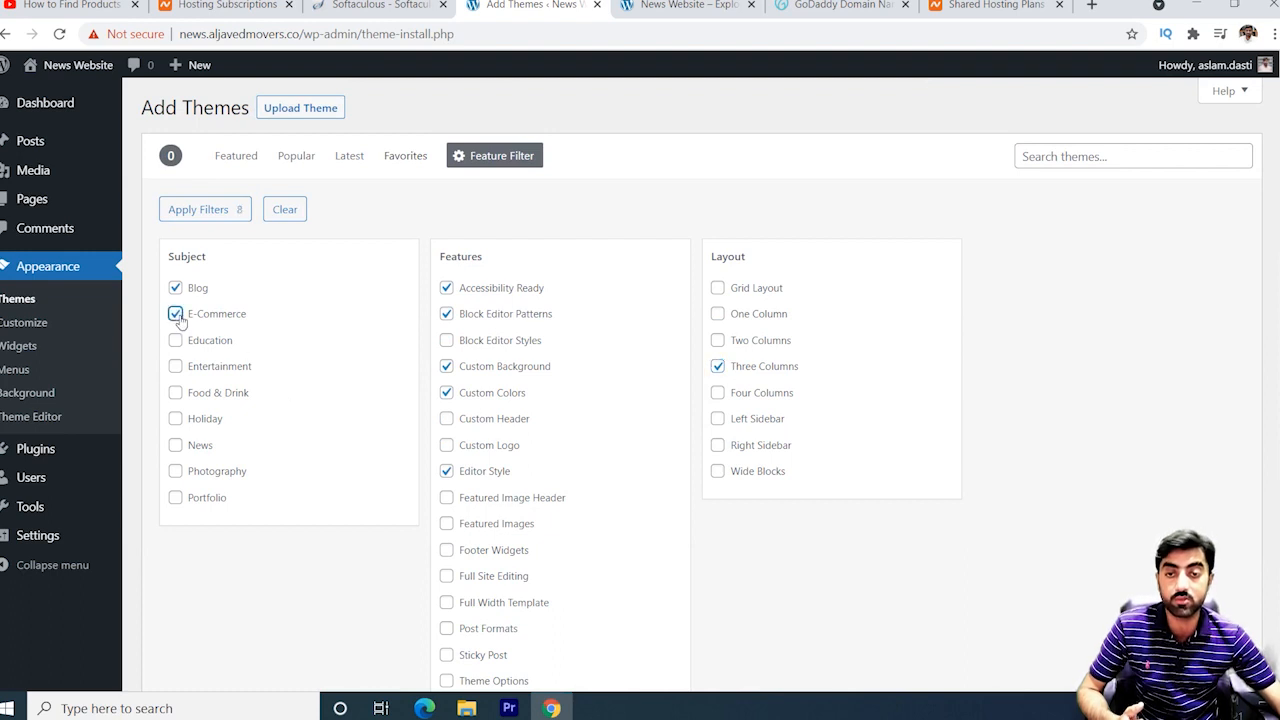
pyautogui.click(176, 288)
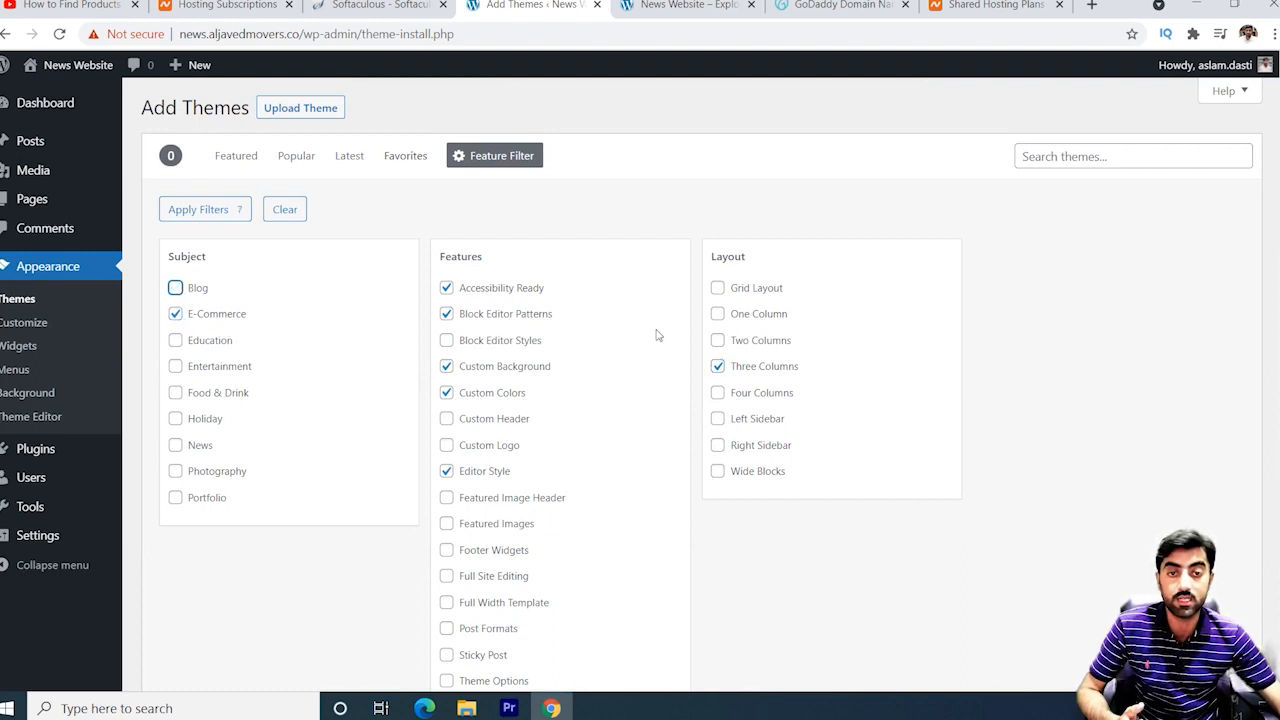
pyautogui.click(176, 314)
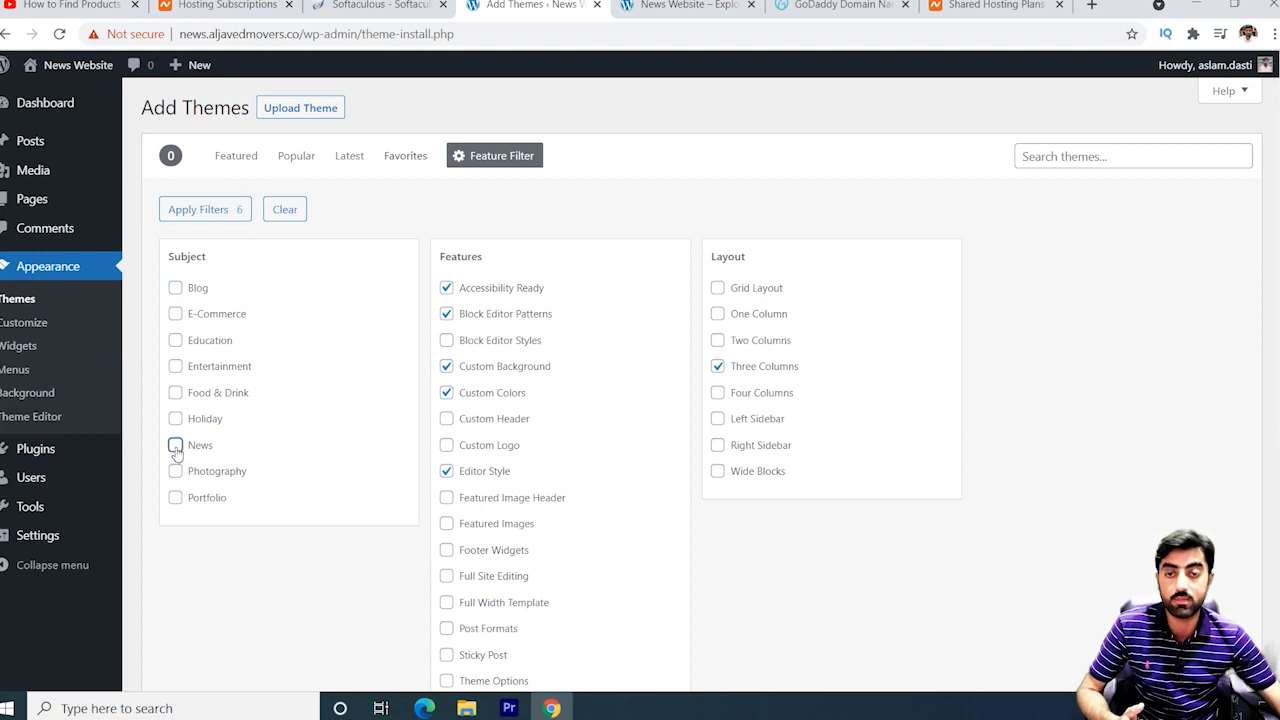
pyautogui.click(176, 447)
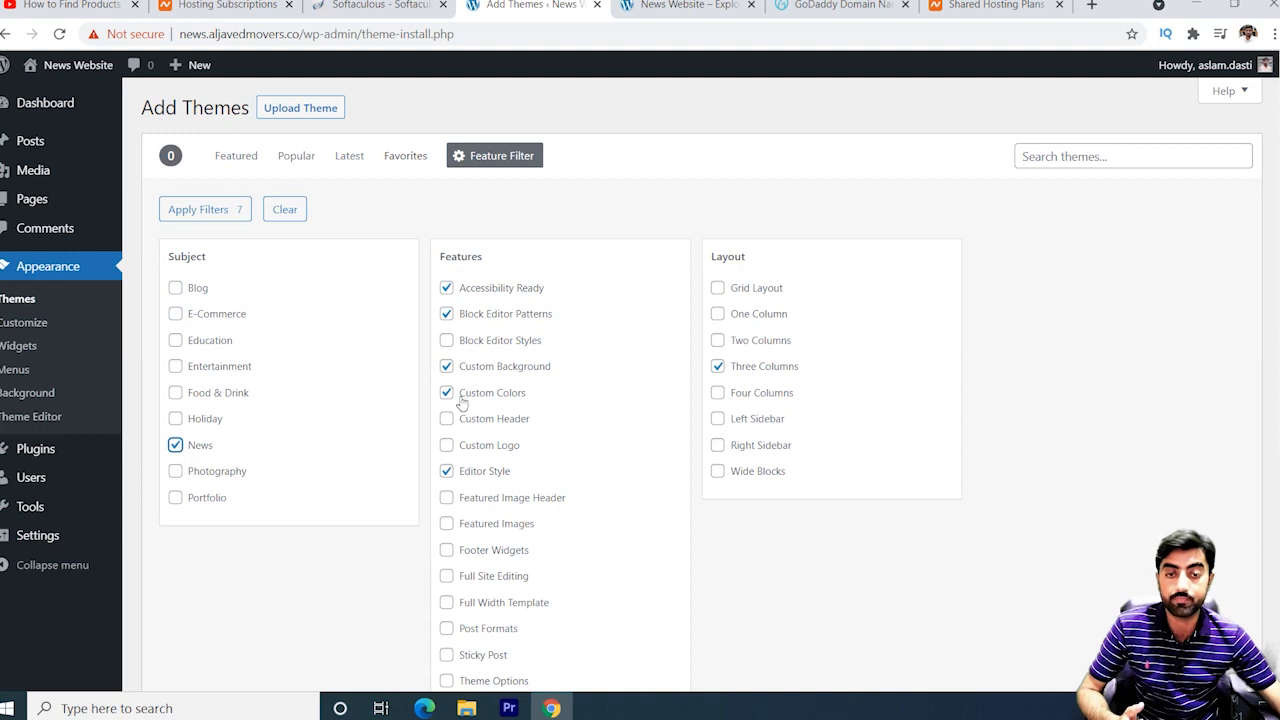
pyautogui.scroll(-3, 295, 500)
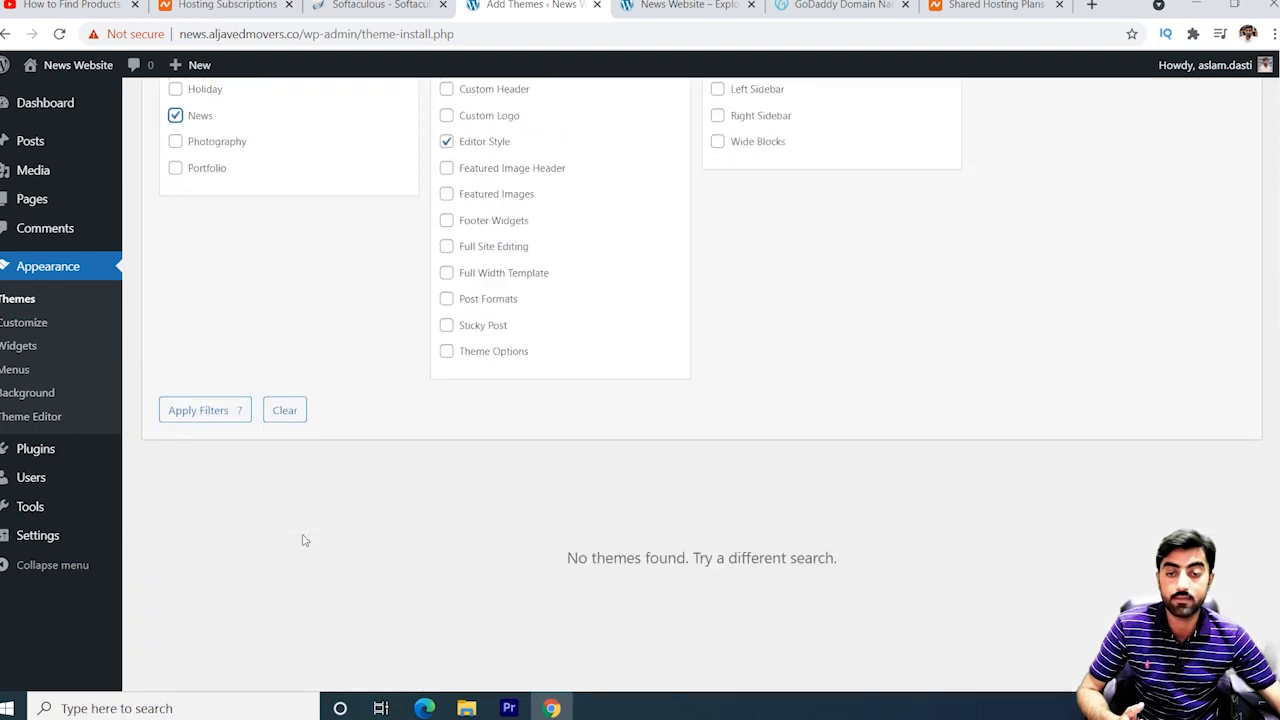
pyautogui.click(213, 405)
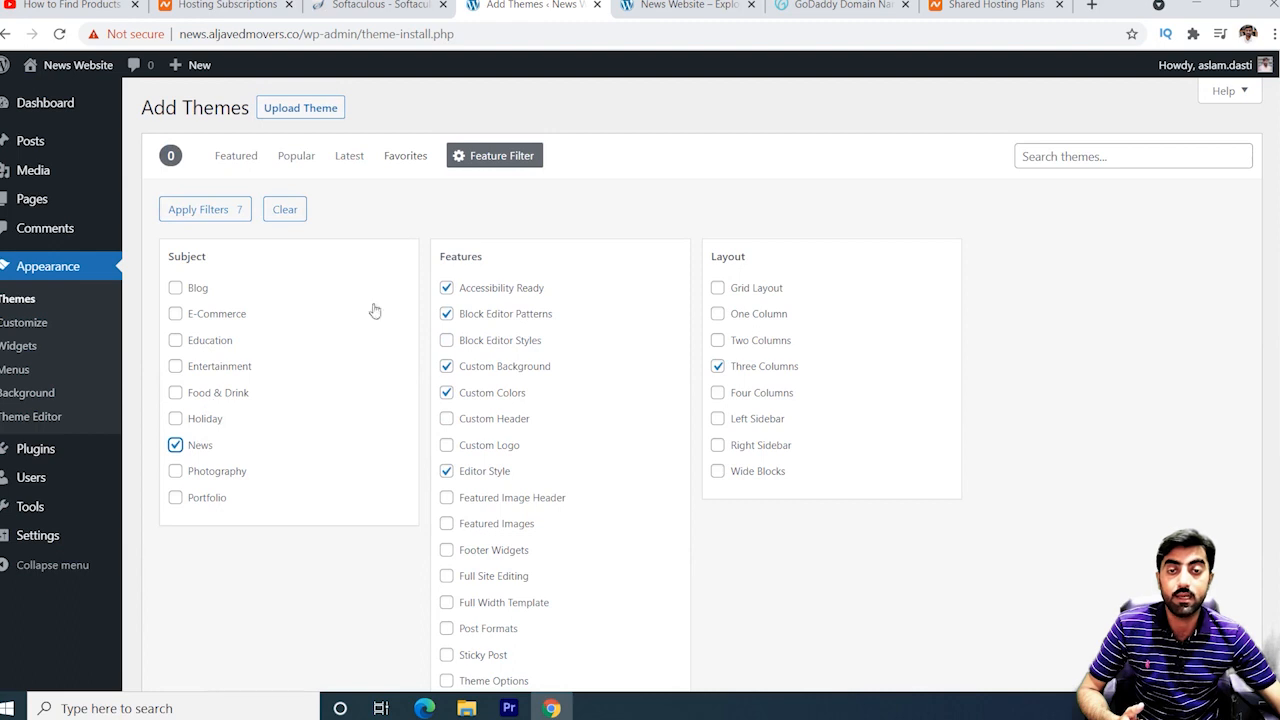
# Search the theme directory for 'gr' and install the Greatnews theme.
pyautogui.click(240, 157)
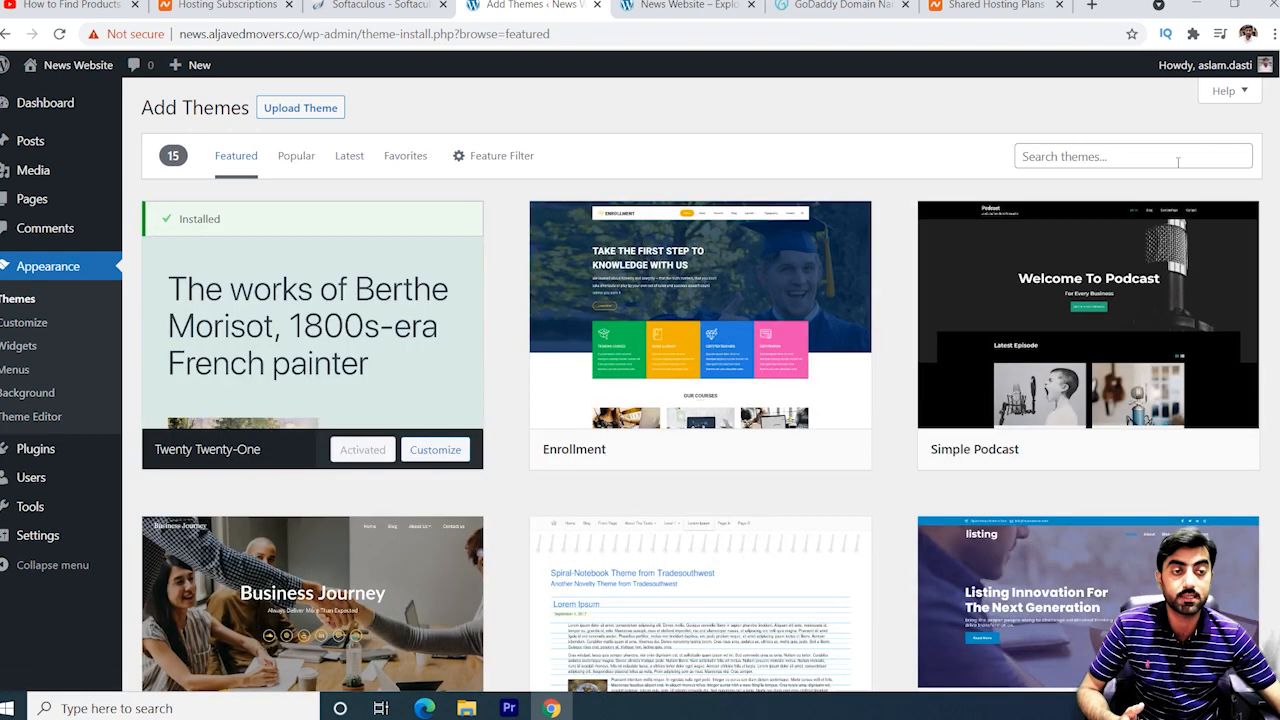
pyautogui.click(1118, 160)
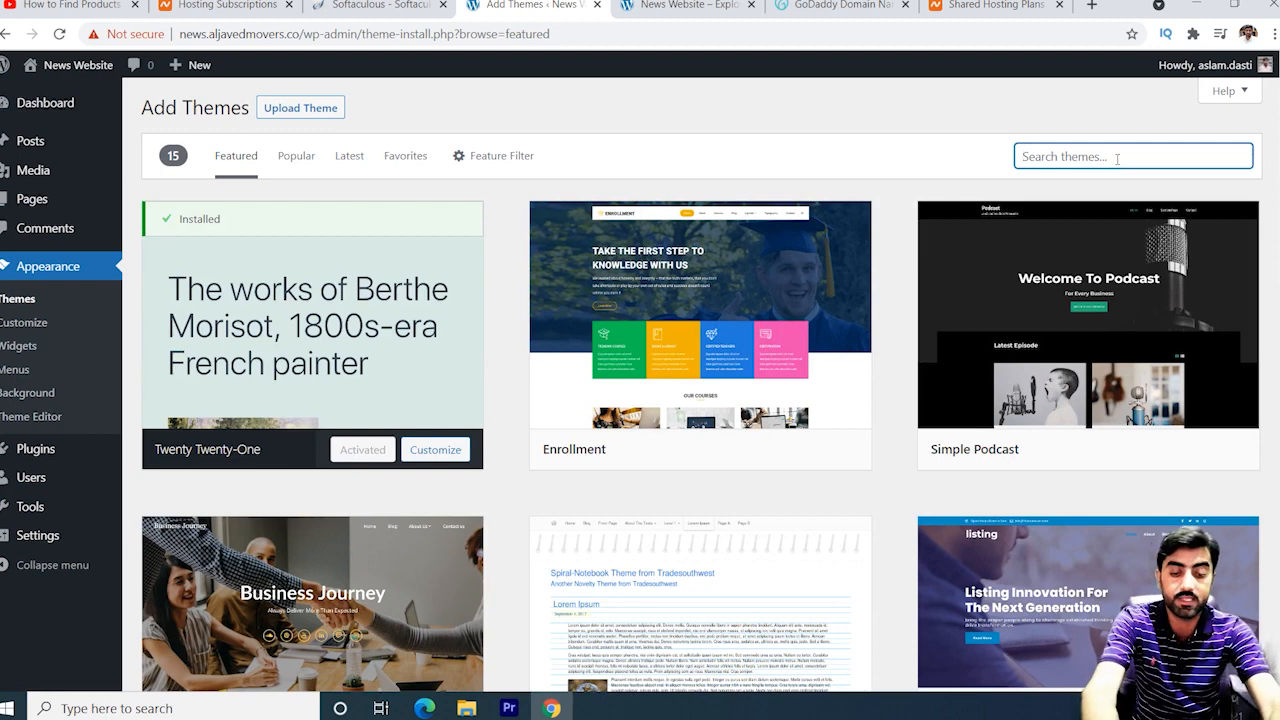
pyautogui.write('greatnews')
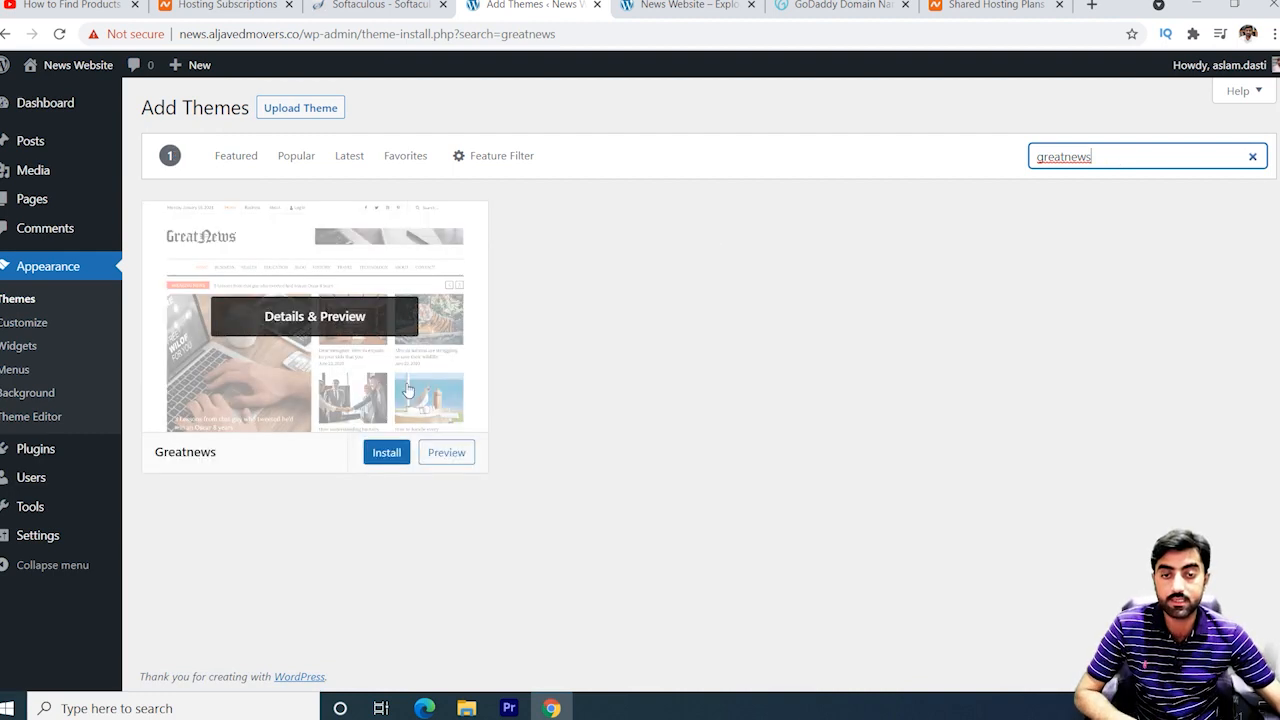
pyautogui.click(398, 452)
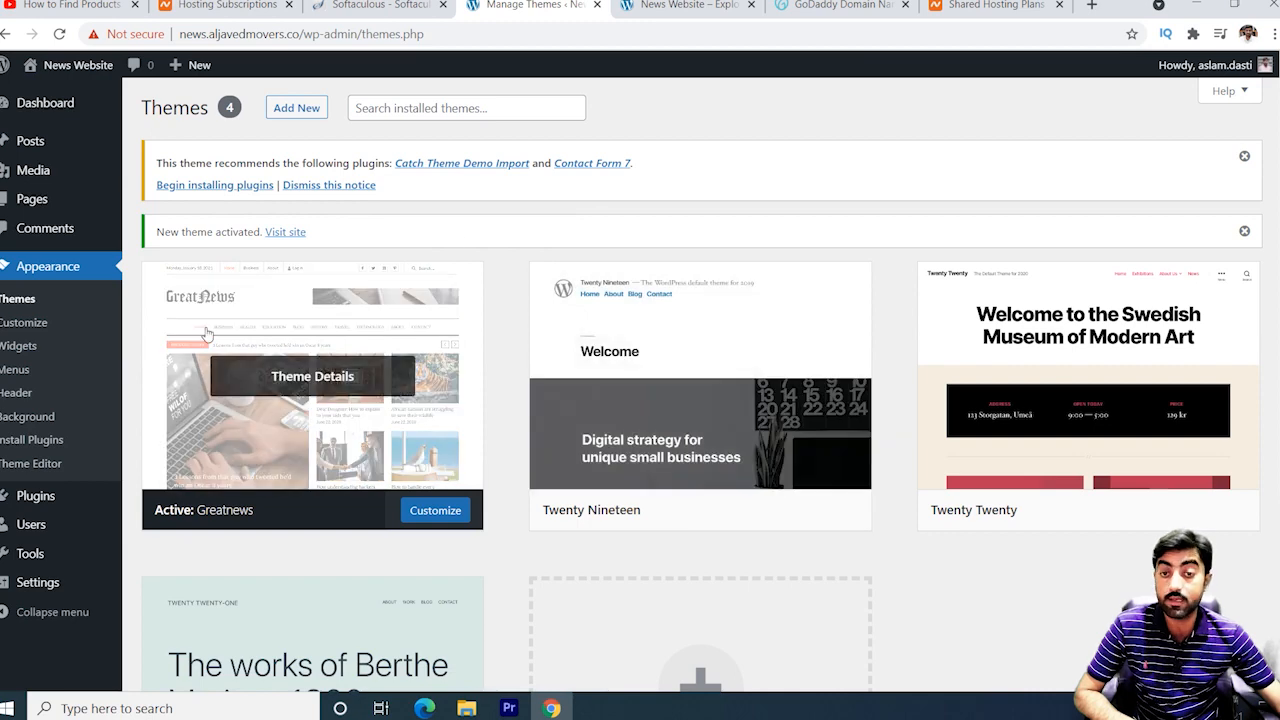
# Bulk-install Catch Theme Demo Import and Contact Form 7, then switch to the site tab.
pyautogui.click(209, 186)
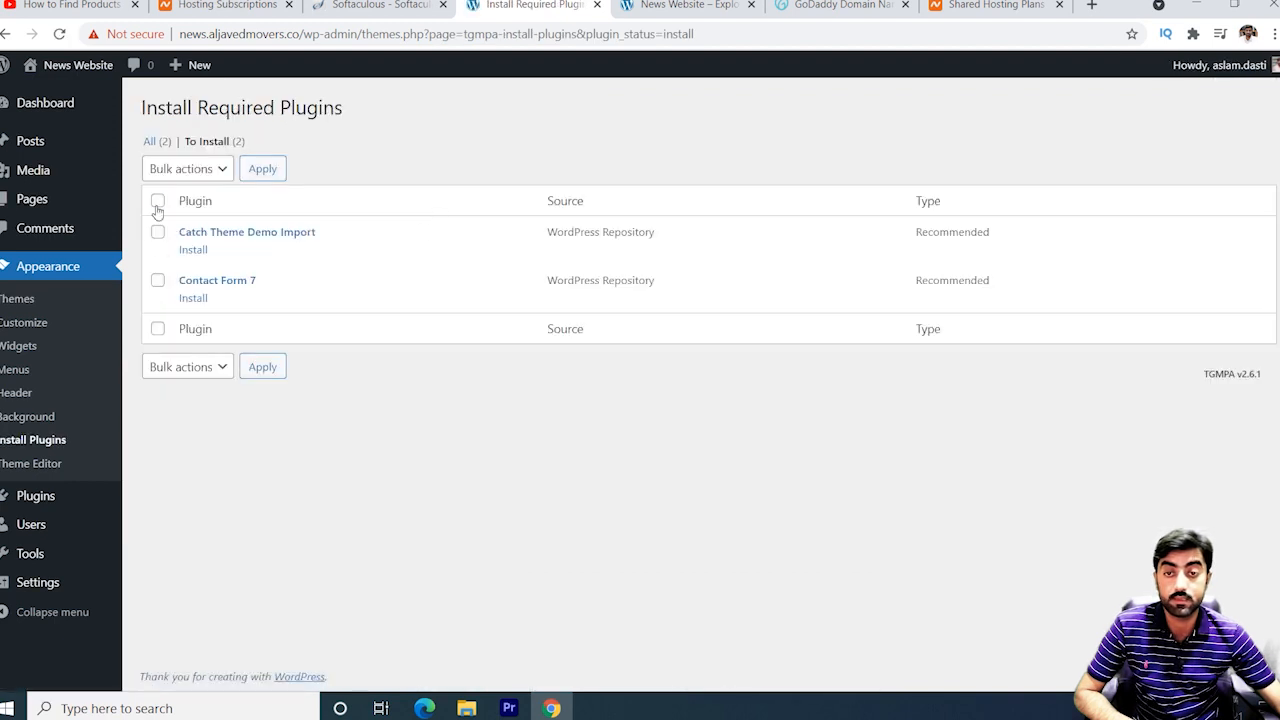
pyautogui.click(157, 202)
pyautogui.click(188, 171)
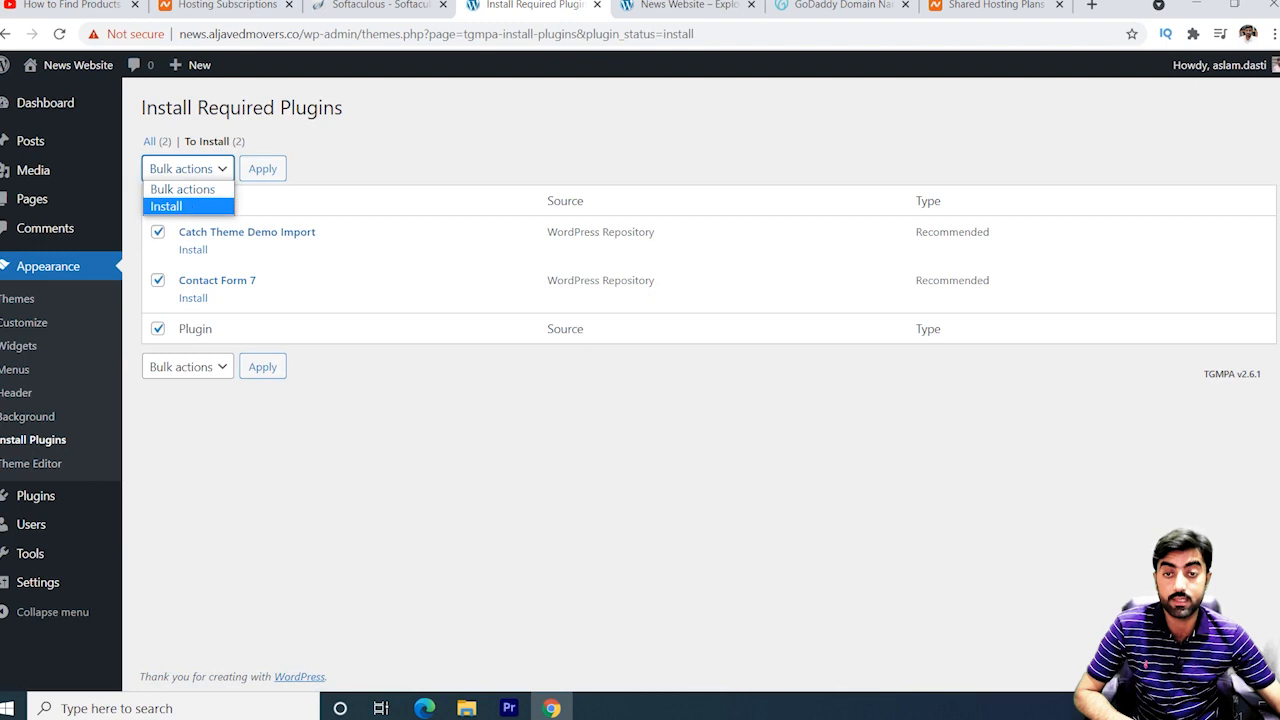
pyautogui.click(215, 206)
pyautogui.click(260, 172)
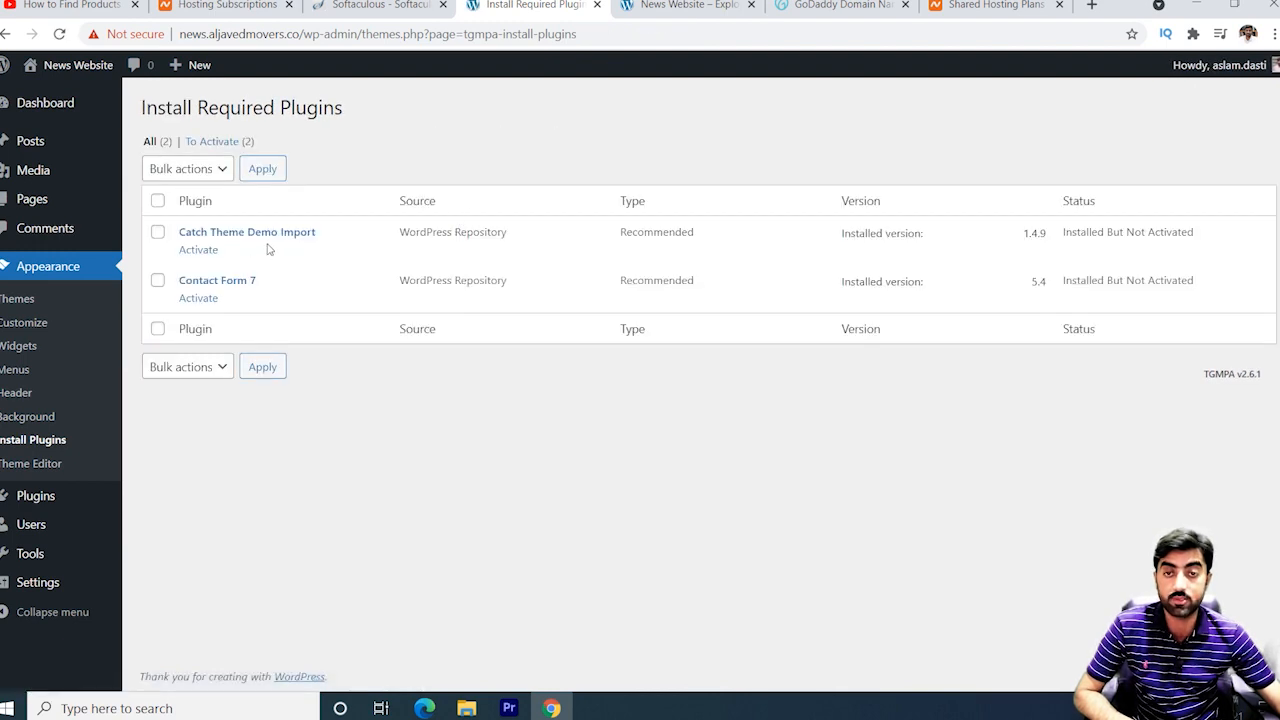
pyautogui.click(688, 5)
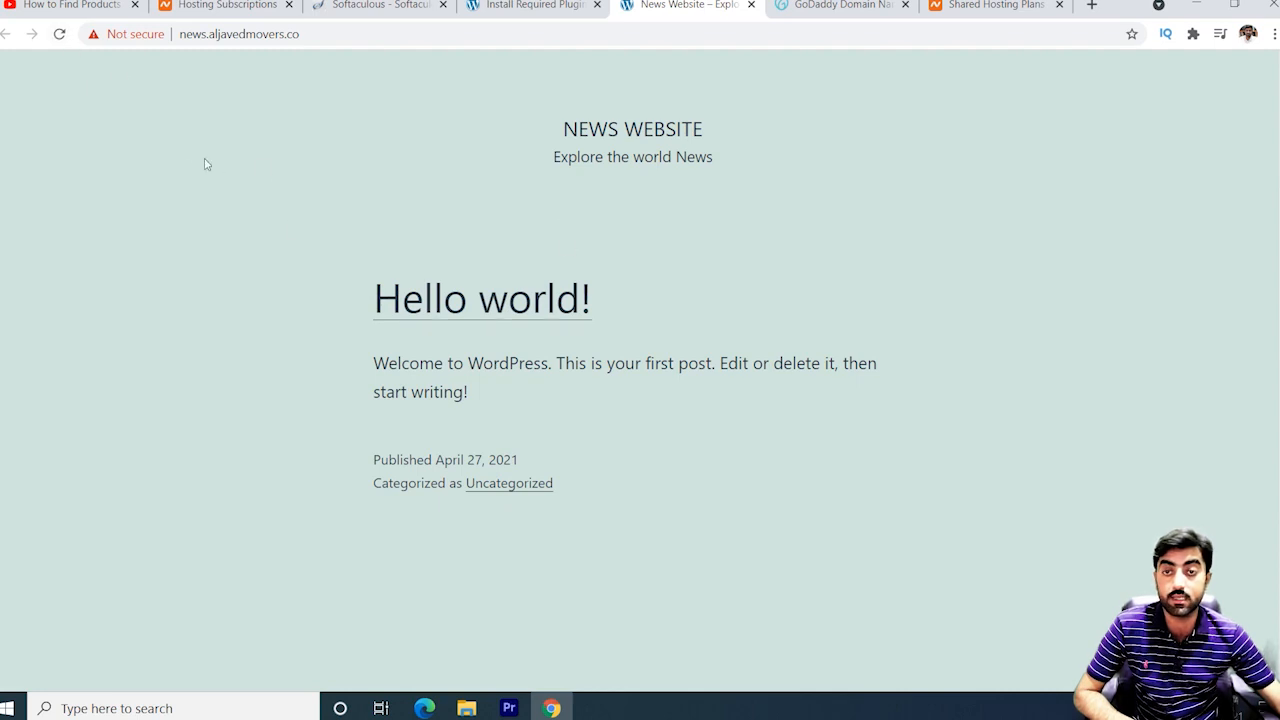
# Reload the News Website tab to view the Greatnews design, then return to Install Required Plugins.
pyautogui.click(61, 34)
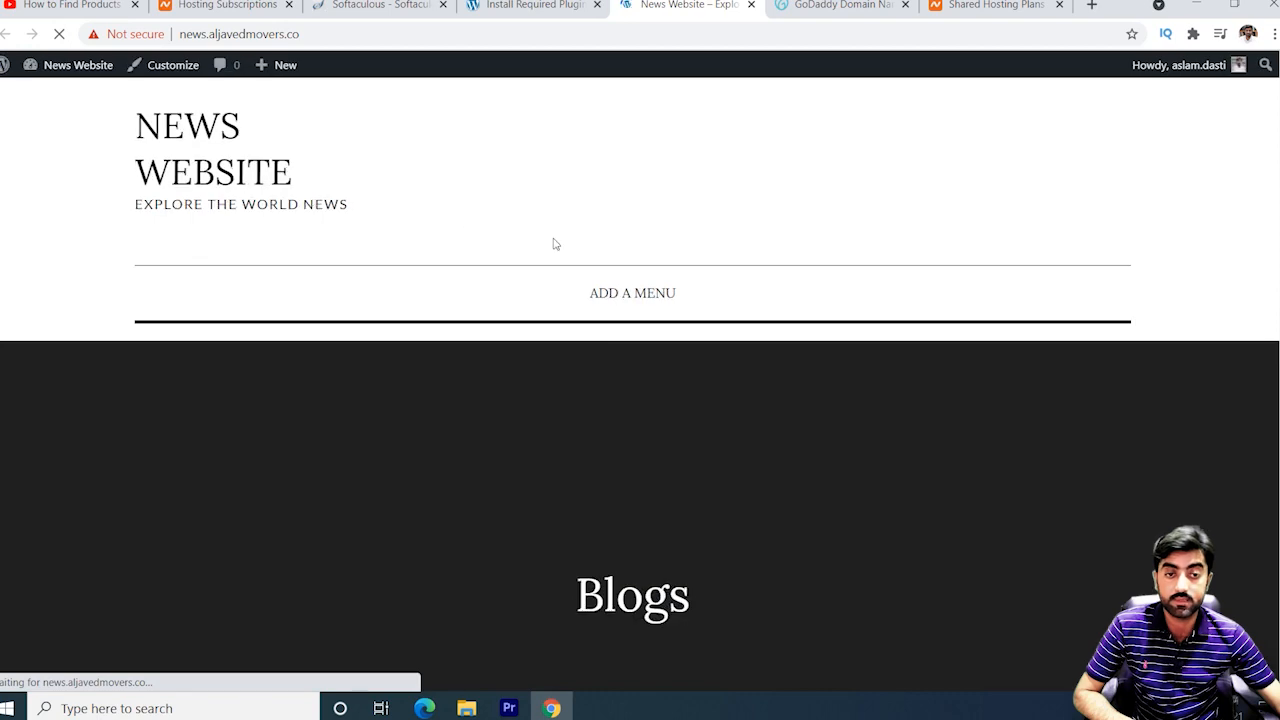
pyautogui.scroll(-1, 689, 380)
pyautogui.scroll(-10, 689, 383)
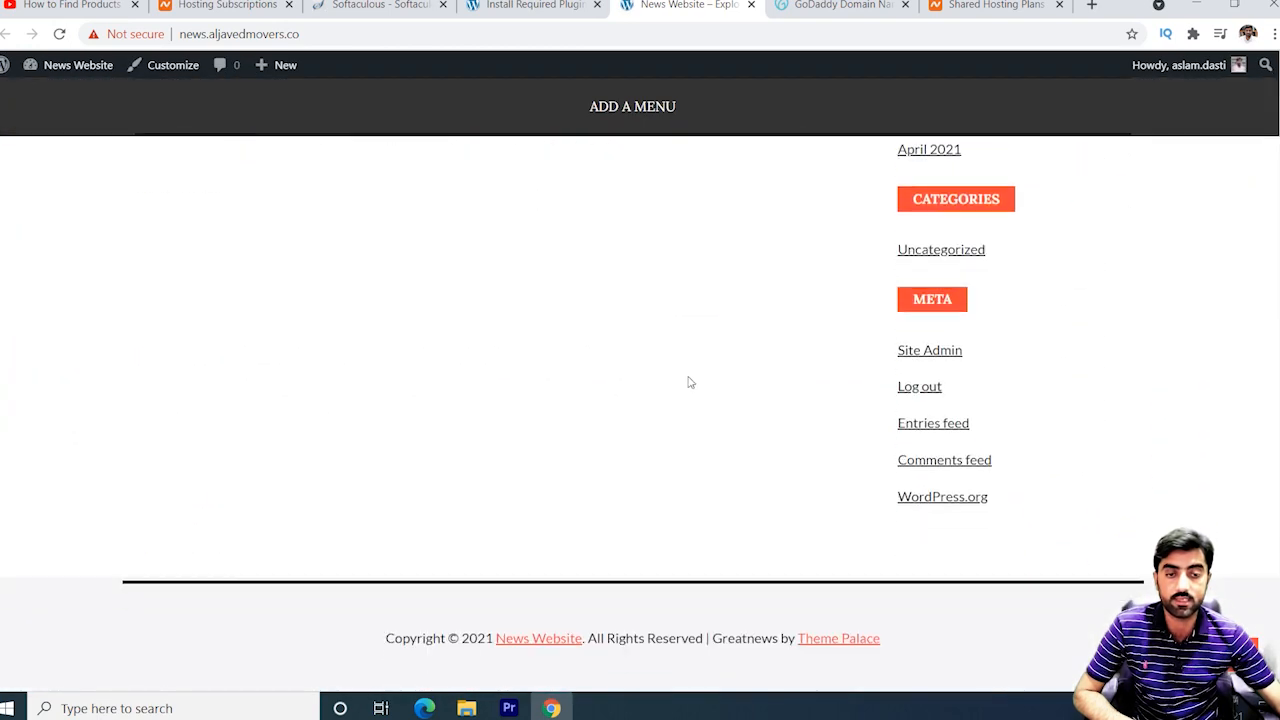
pyautogui.scroll(11, 688, 382)
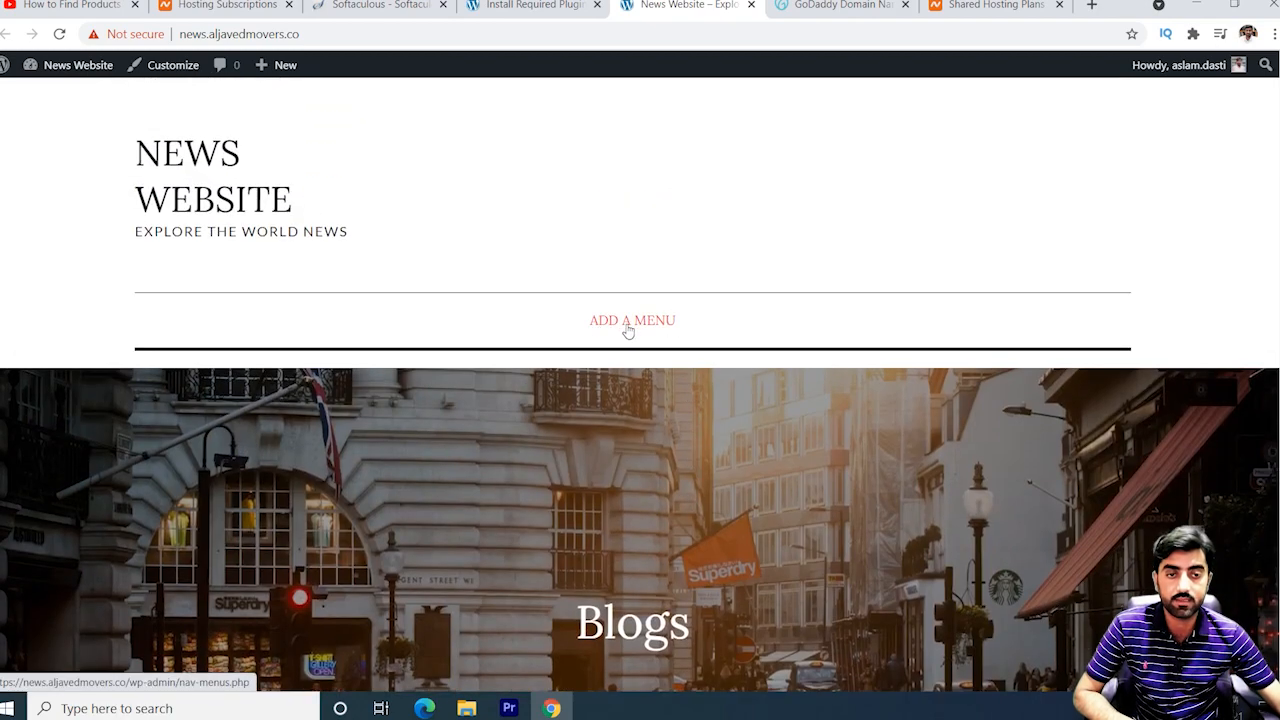
pyautogui.scroll(-5, 640, 338)
pyautogui.scroll(2, 645, 342)
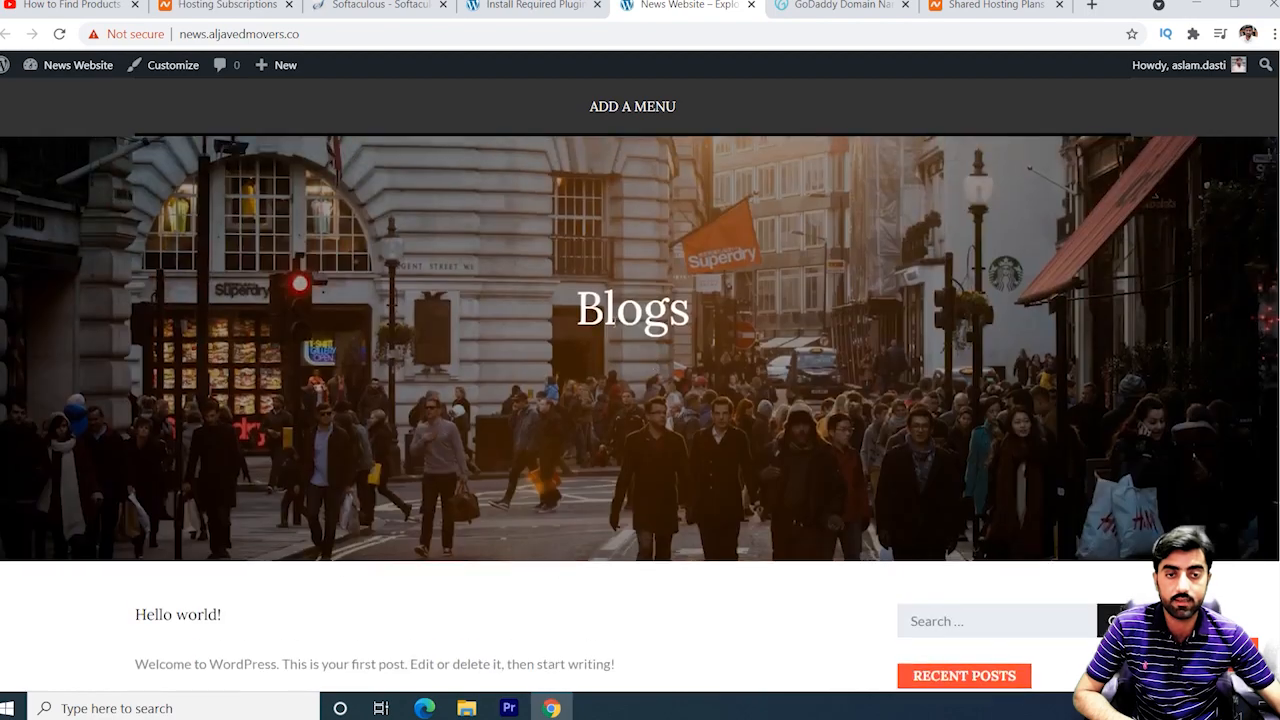
pyautogui.scroll(3, 632, 315)
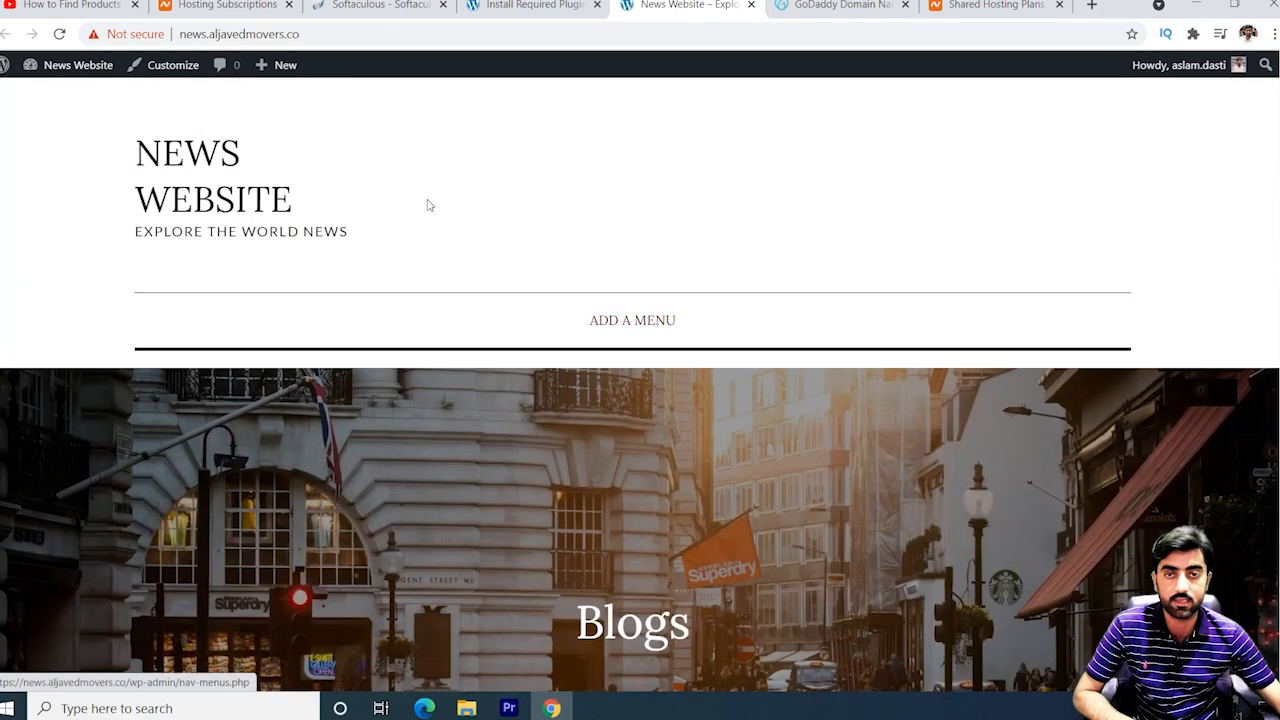
pyautogui.click(508, 6)
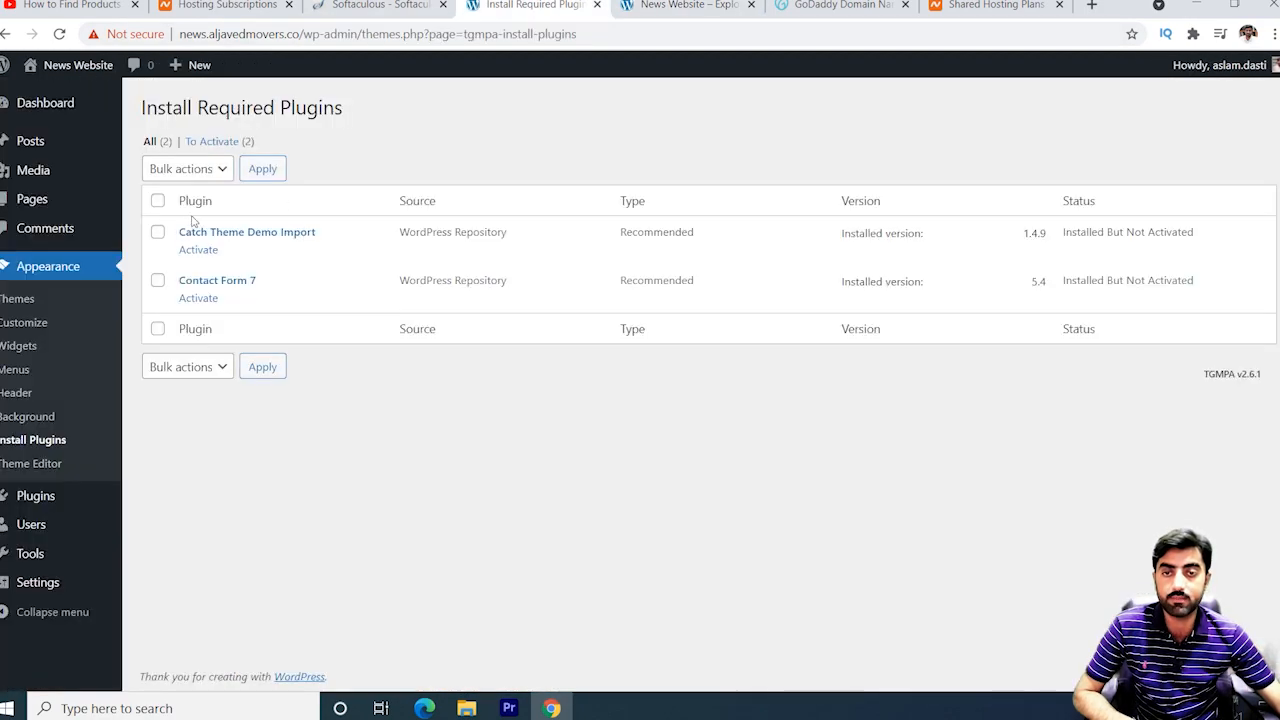
# Bulk-activate Catch Theme Demo Import and Contact Form 7, then go back to the Dashboard tab.
pyautogui.click(157, 202)
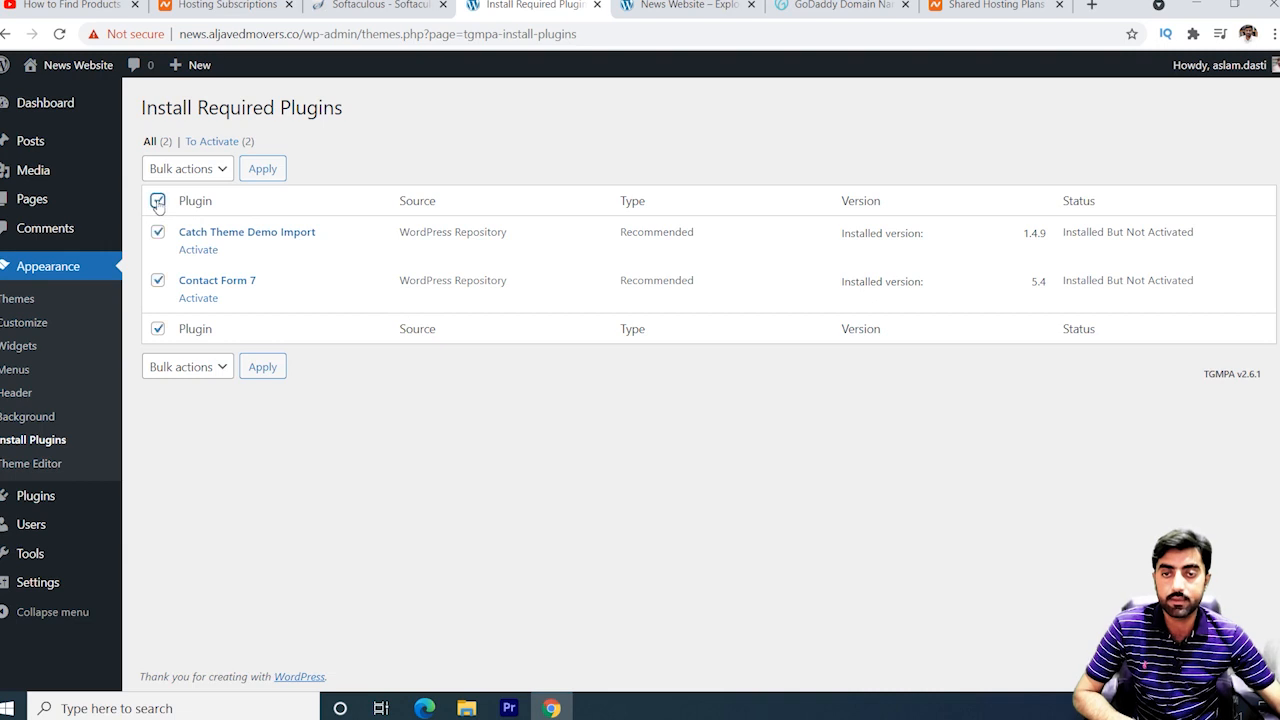
pyautogui.click(216, 178)
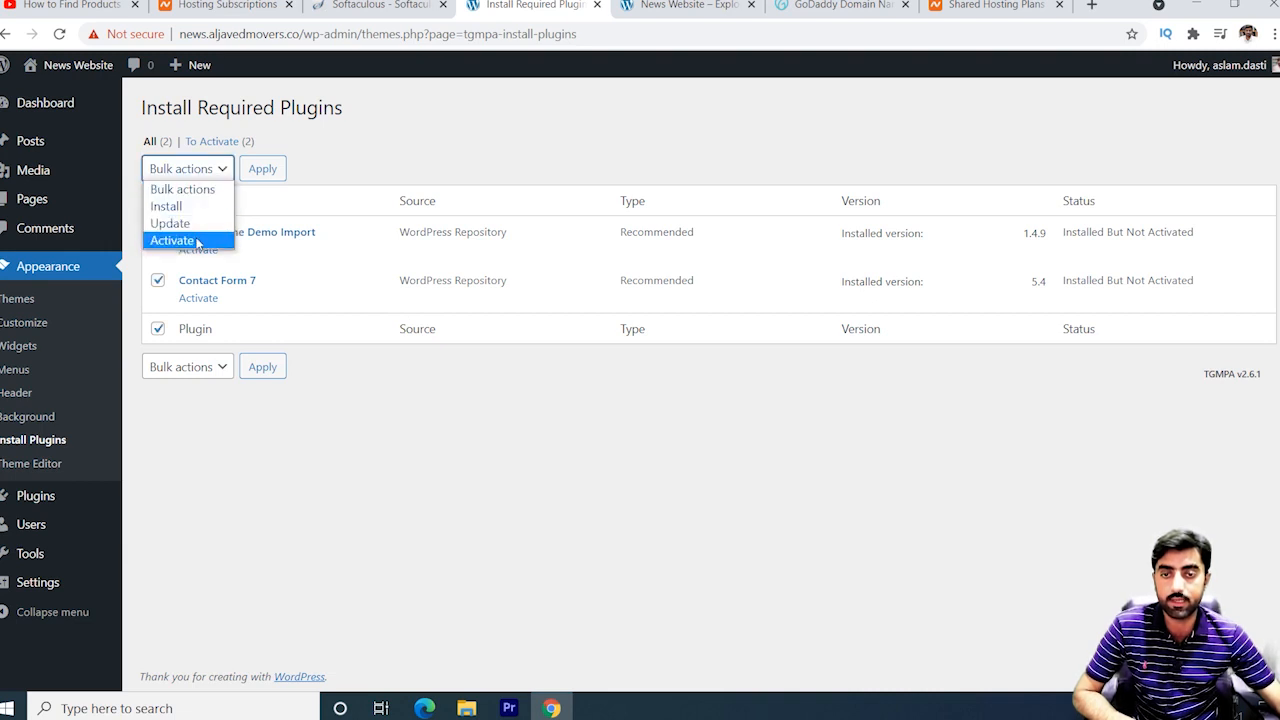
pyautogui.click(196, 241)
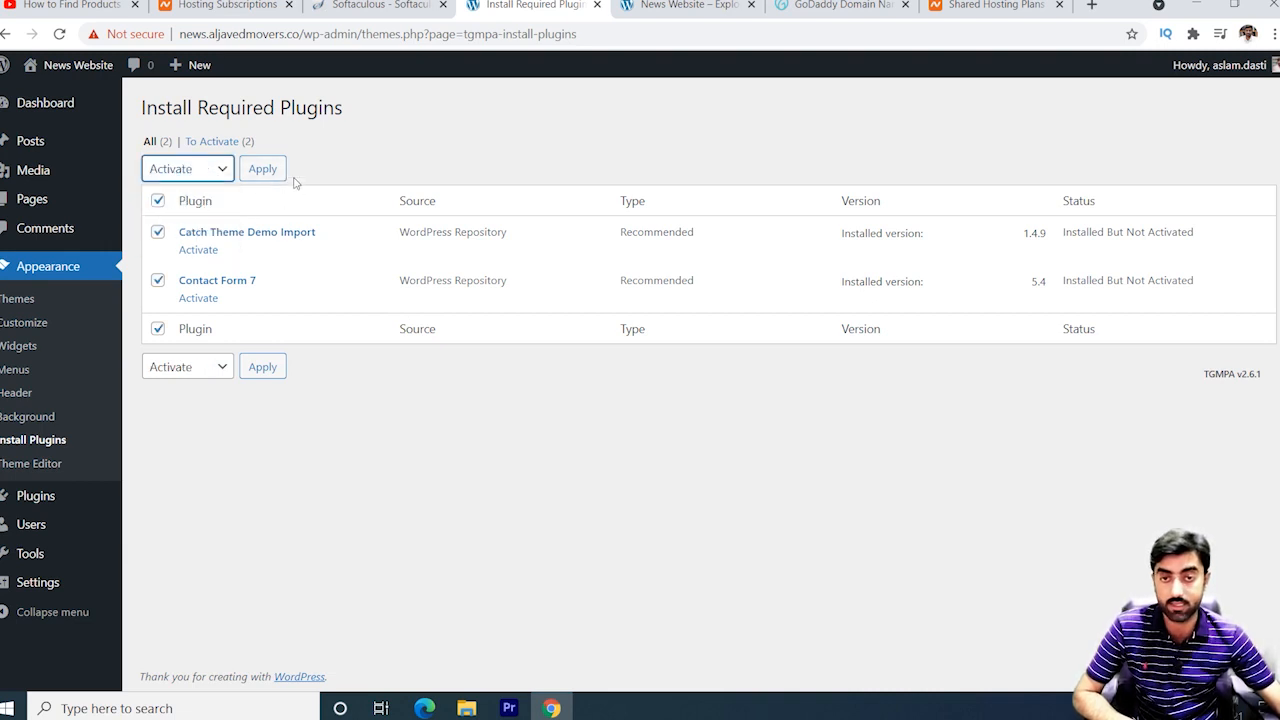
pyautogui.click(268, 175)
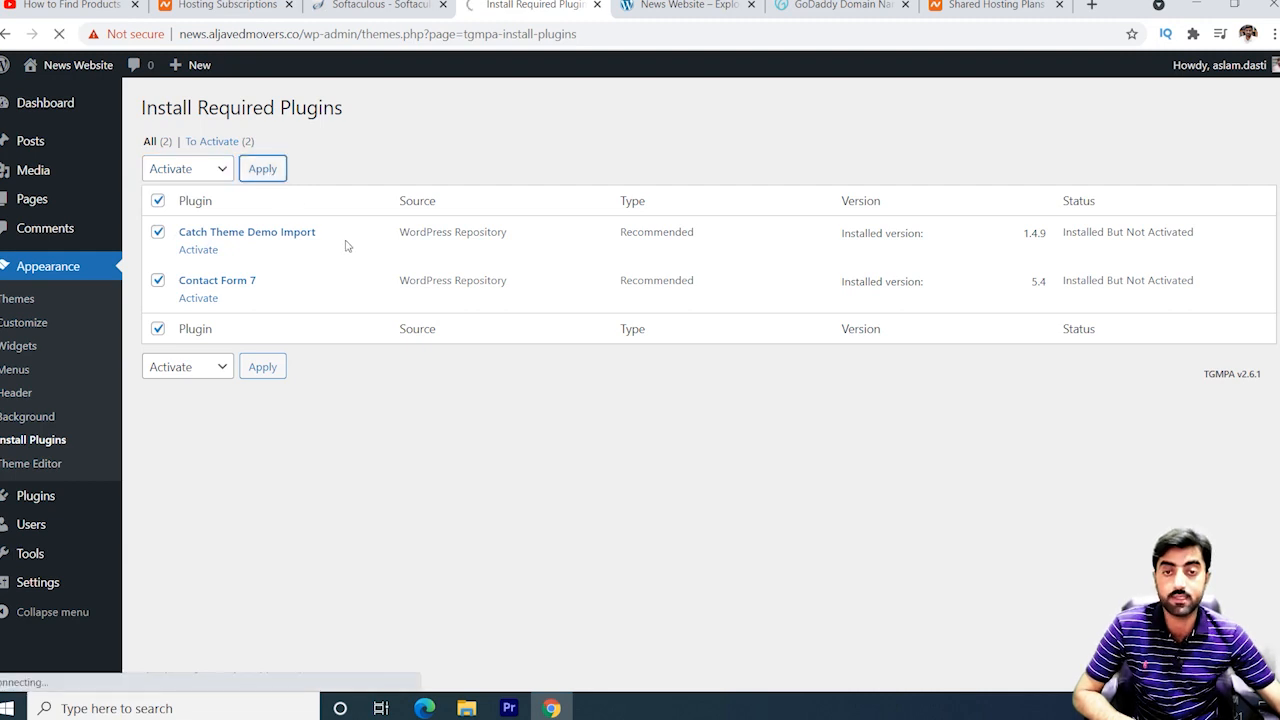
pyautogui.hotkey('ctrl', 'Tab')
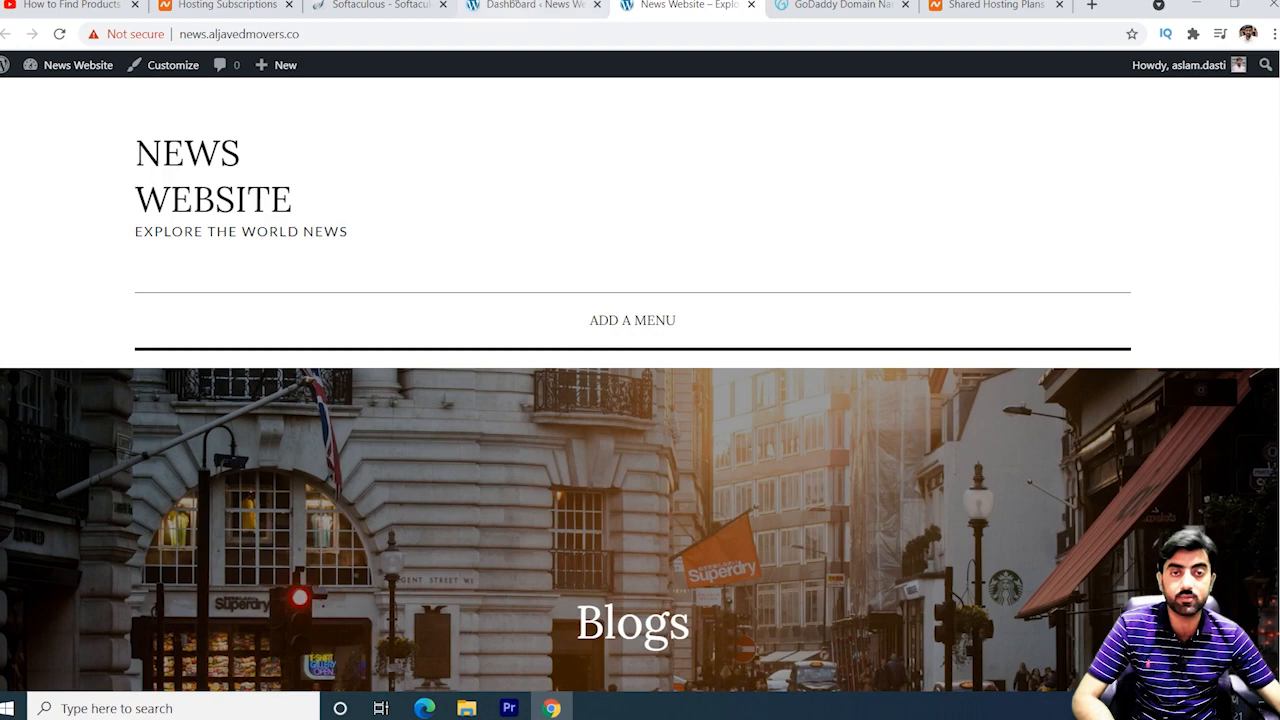
pyautogui.click(507, 5)
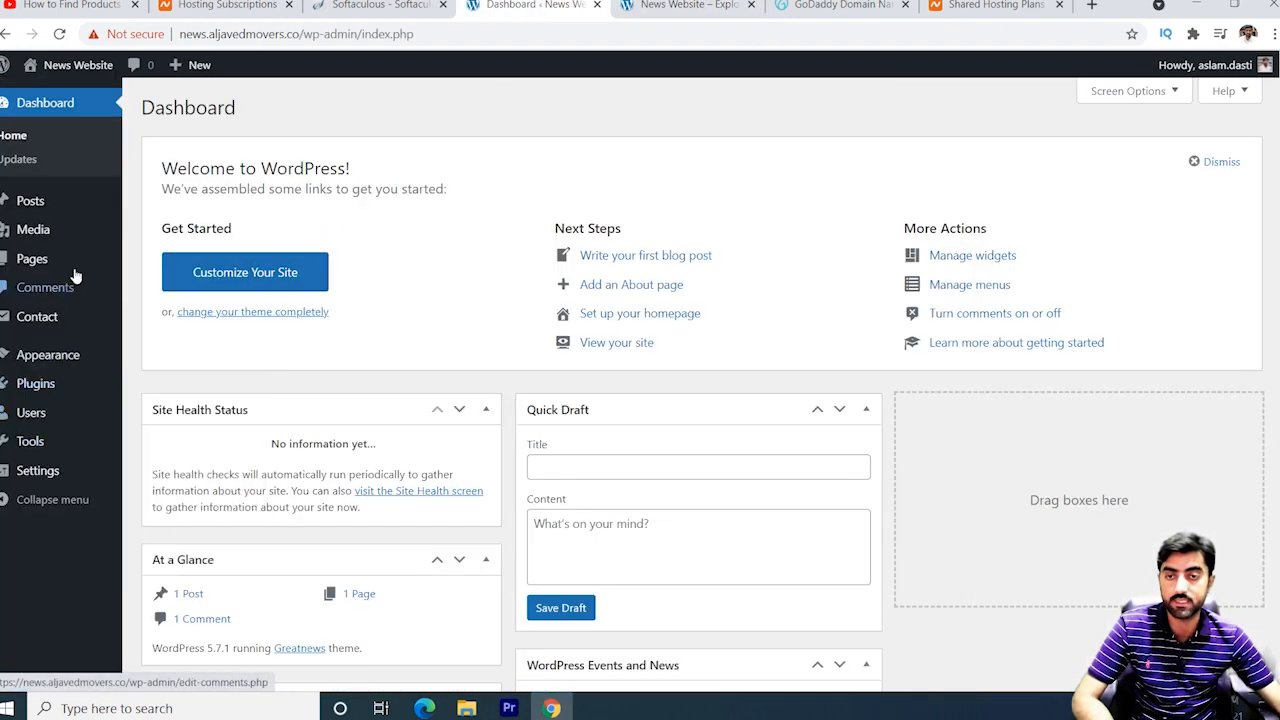
# Add a new page titled 'About us' and publish it.
pyautogui.moveTo(58, 262)
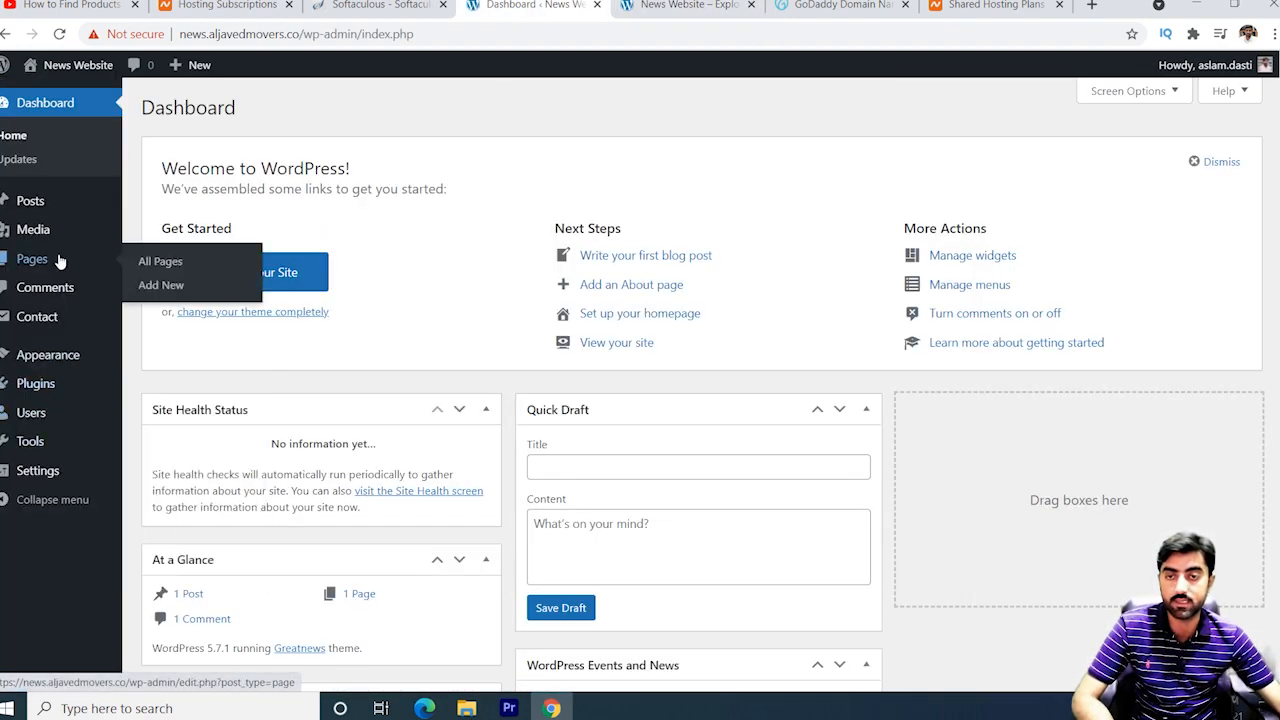
pyautogui.click(170, 287)
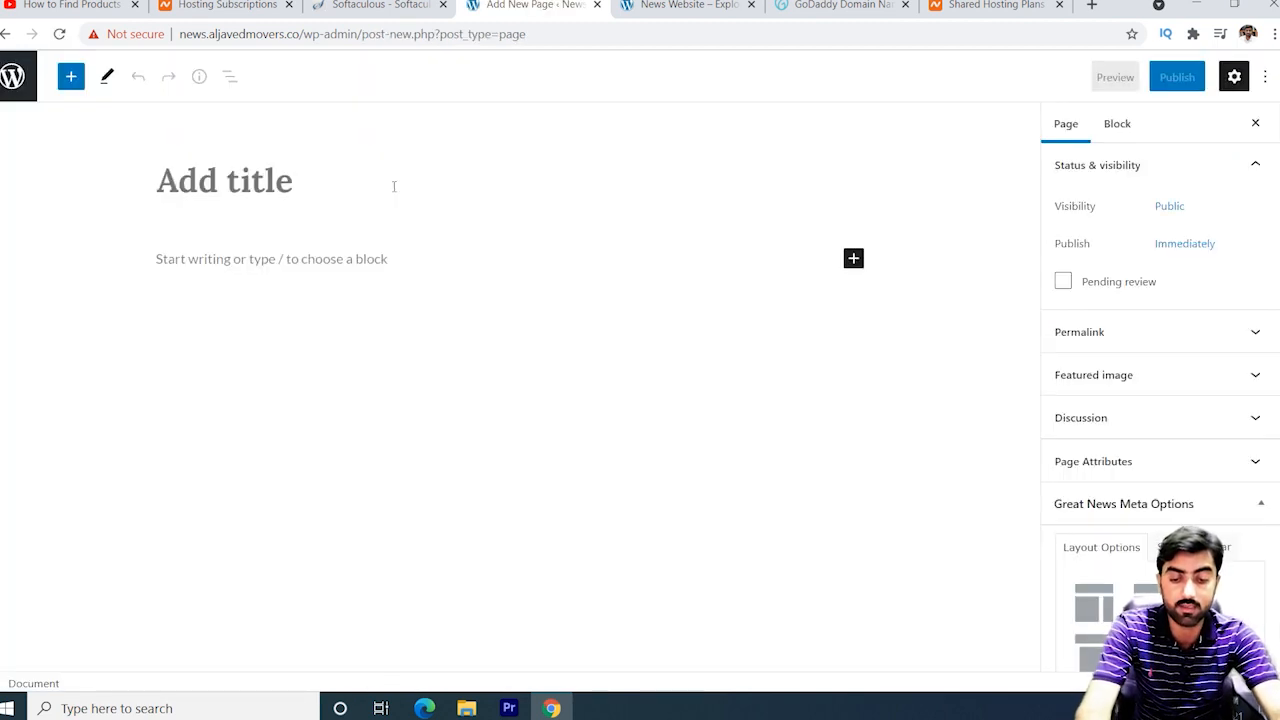
pyautogui.write('Abou')
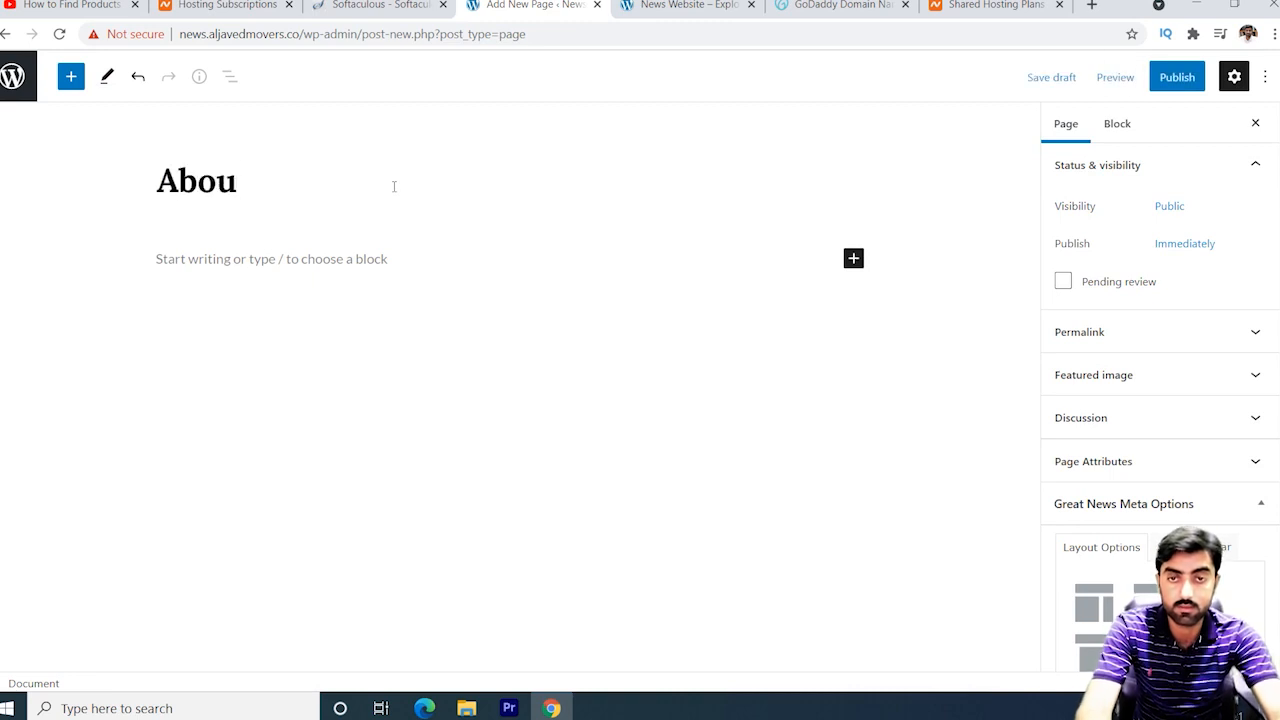
pyautogui.write('t us')
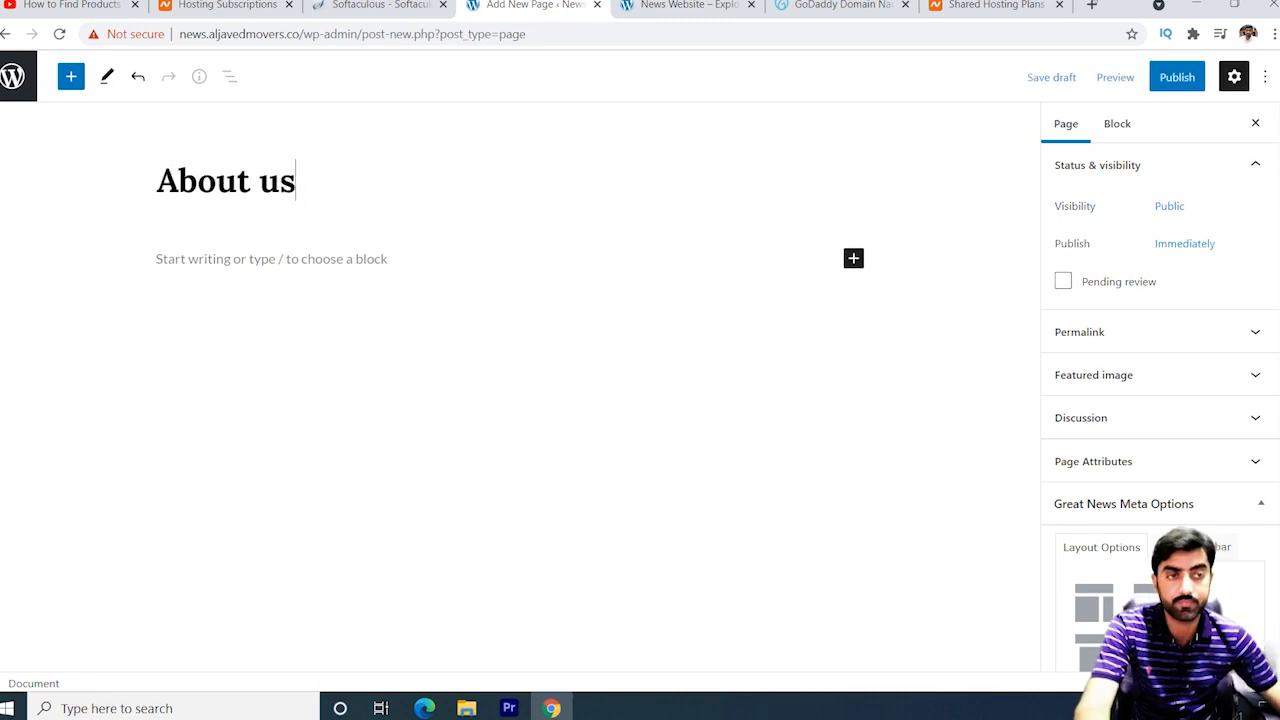
pyautogui.click(1166, 87)
pyautogui.click(1136, 87)
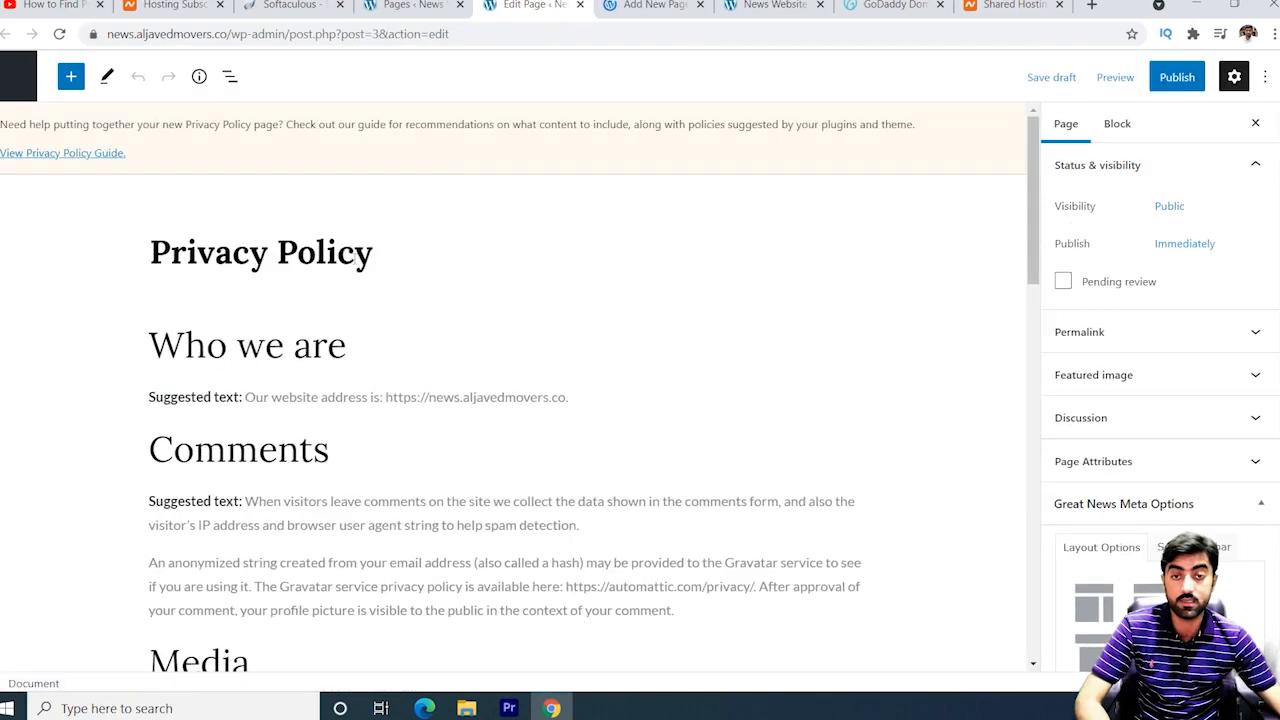
# Publish the Privacy Policy page, then switch to the blank new-page editor.
pyautogui.click(381, 257)
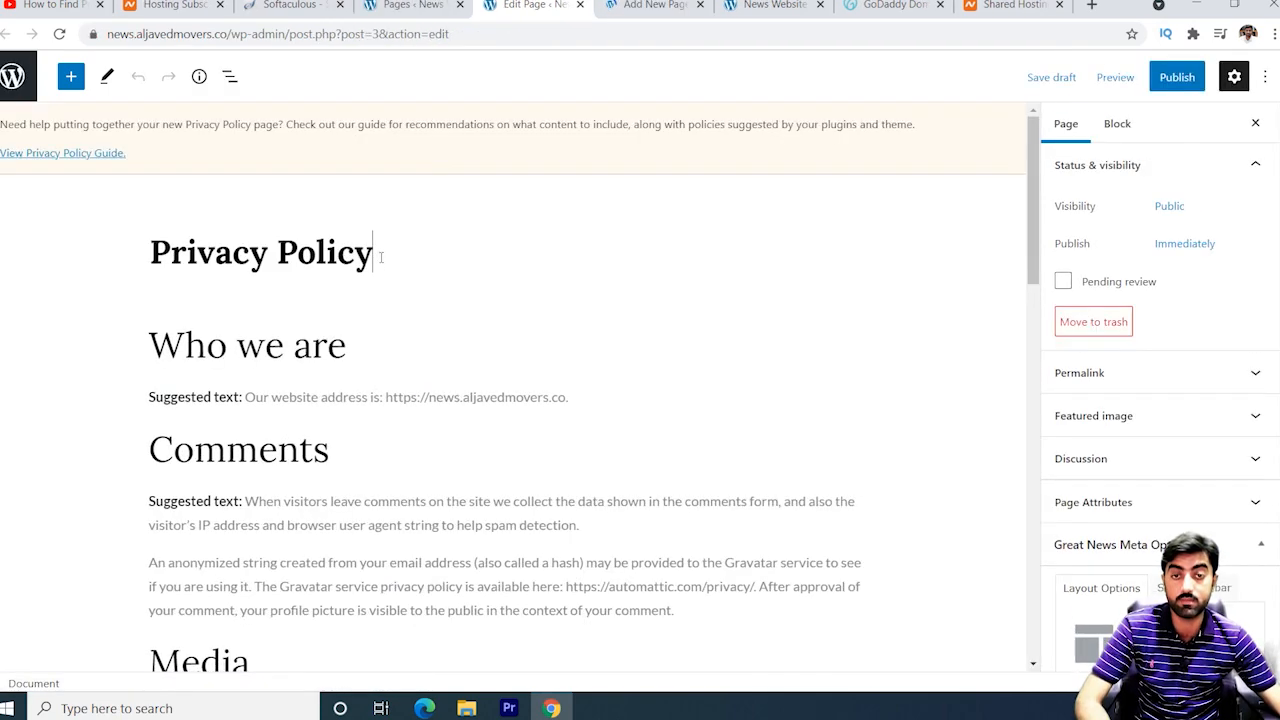
pyautogui.scroll(-15, 420, 319)
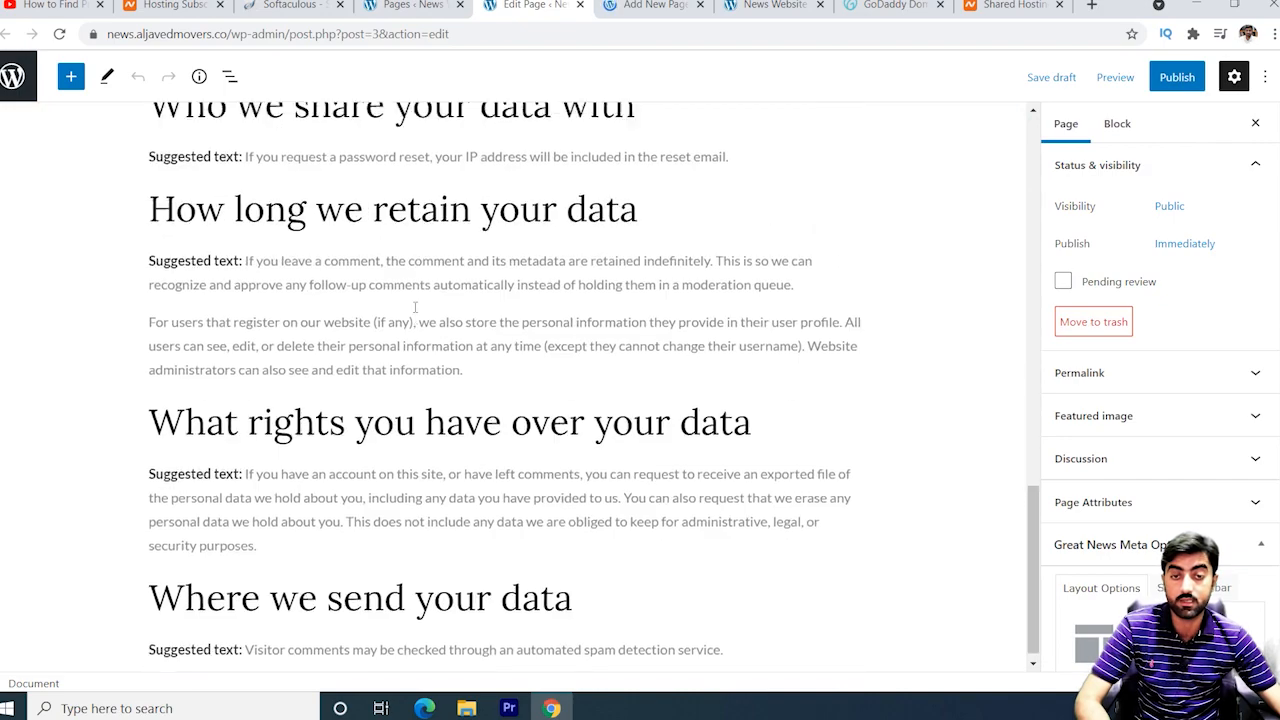
pyautogui.scroll(15, 411, 307)
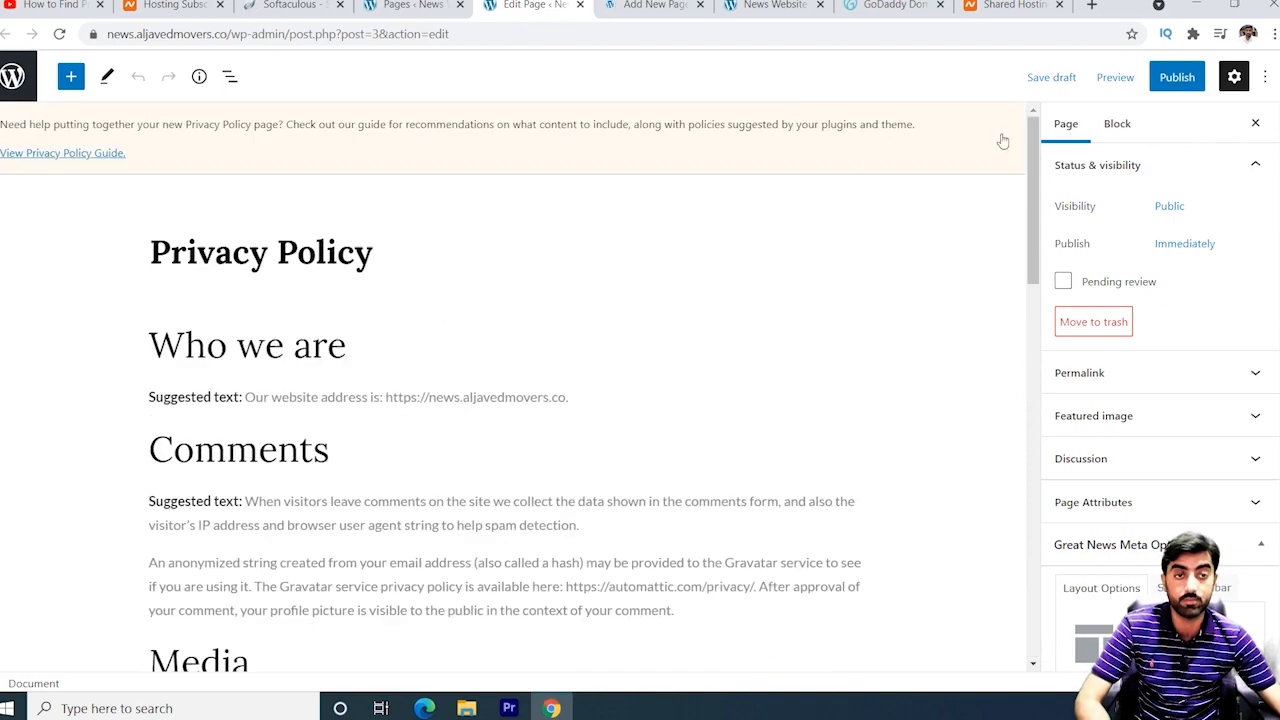
pyautogui.click(1185, 80)
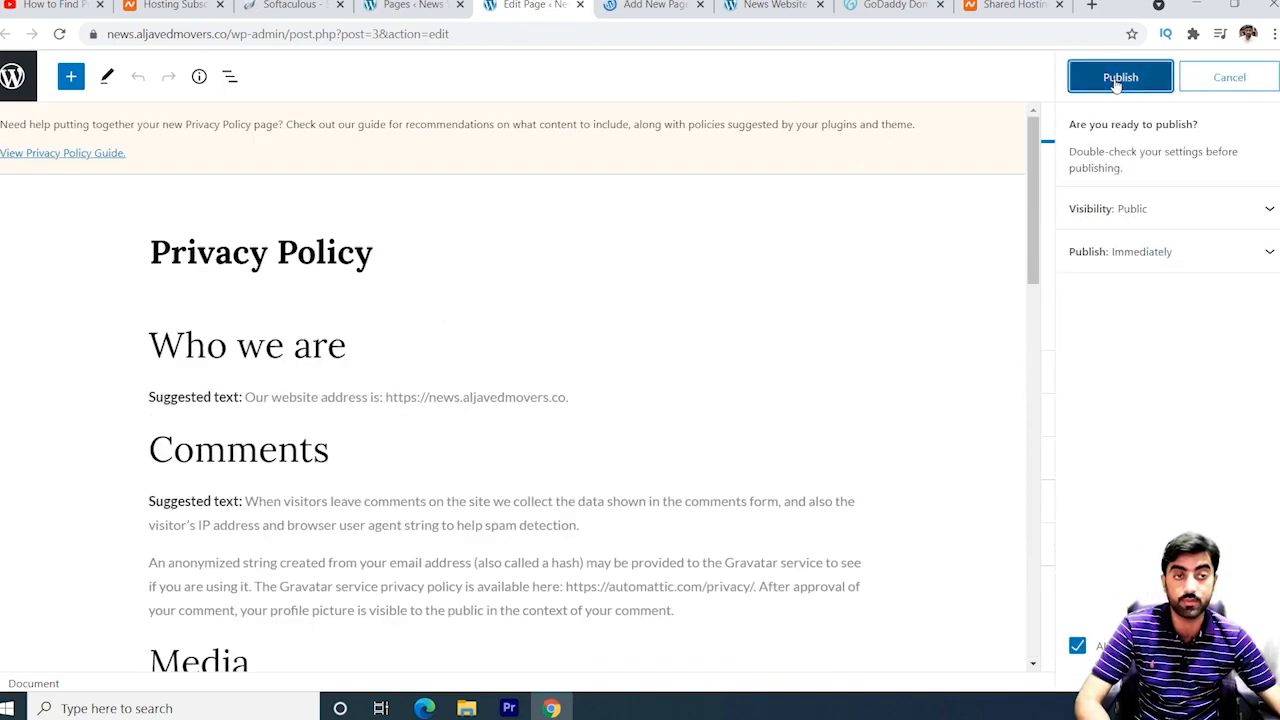
pyautogui.click(1163, 84)
pyautogui.click(655, 6)
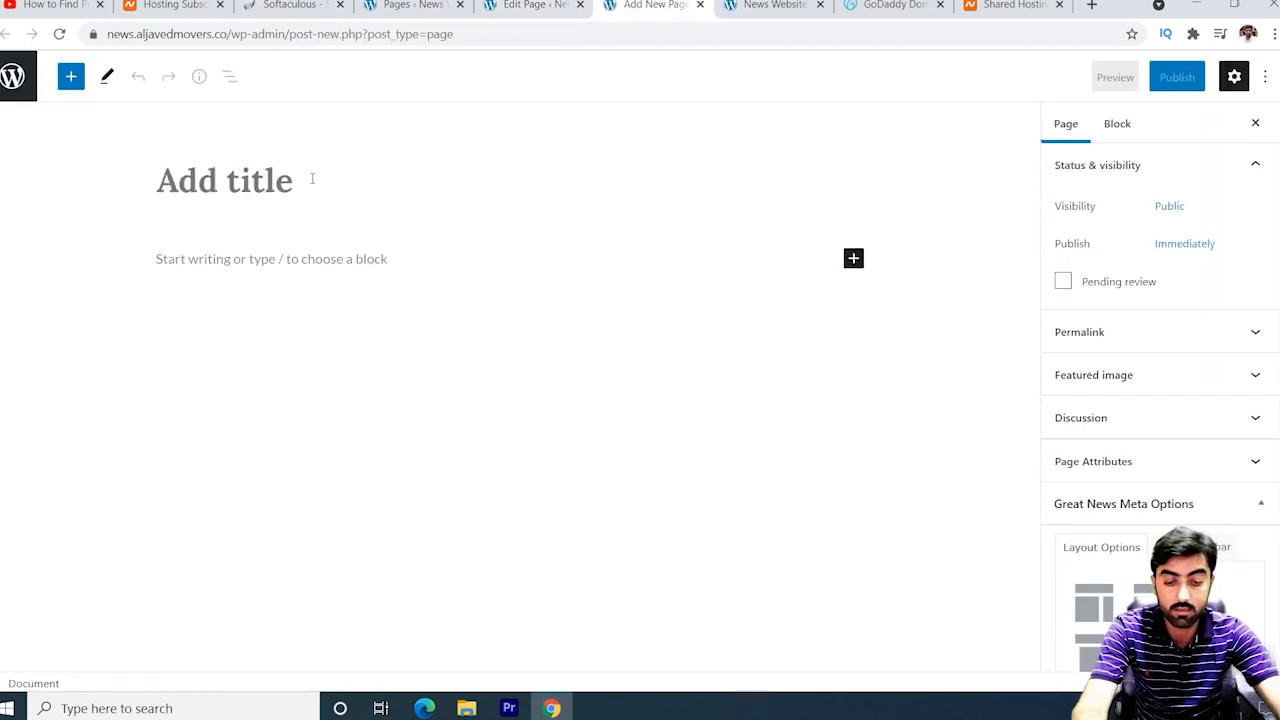
# Title the new page 'Contact us' and publish it as public immediately.
pyautogui.write('Acon')
pyautogui.press('BackSpace')
pyautogui.press('BackSpace')
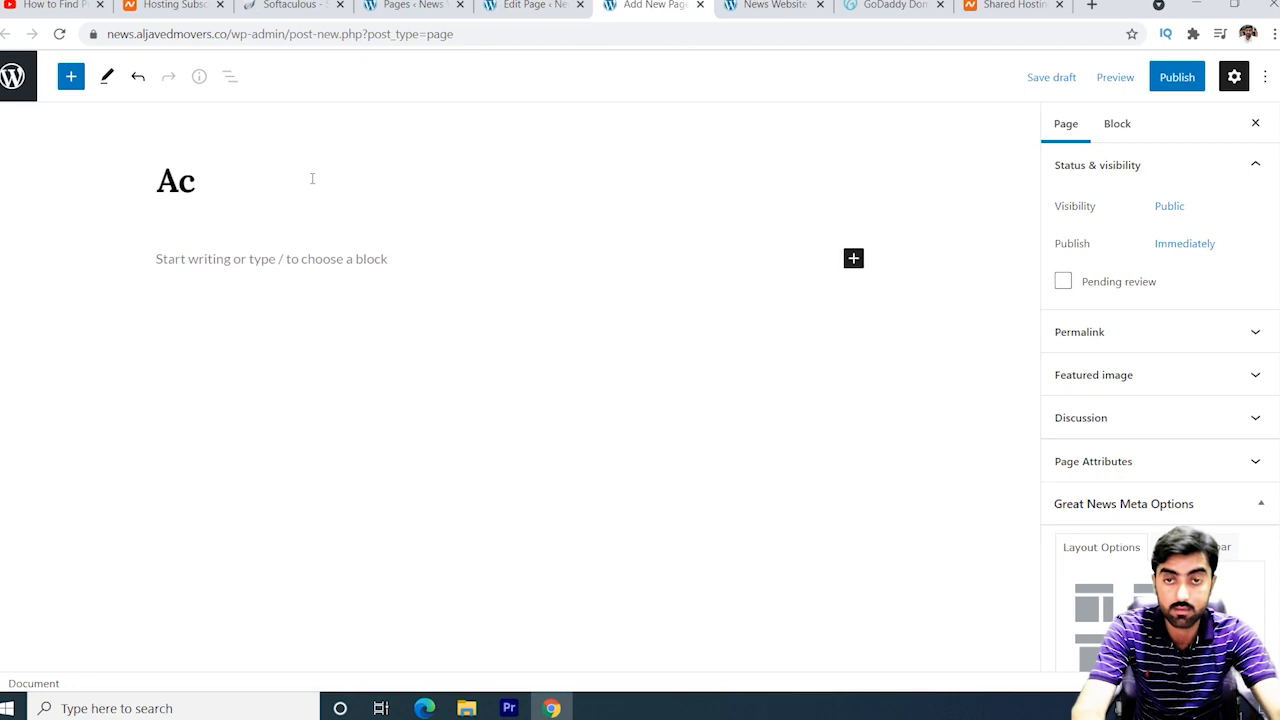
pyautogui.press('BackSpace')
pyautogui.press('BackSpace')
pyautogui.write('c')
pyautogui.press('BackSpace')
pyautogui.write('C')
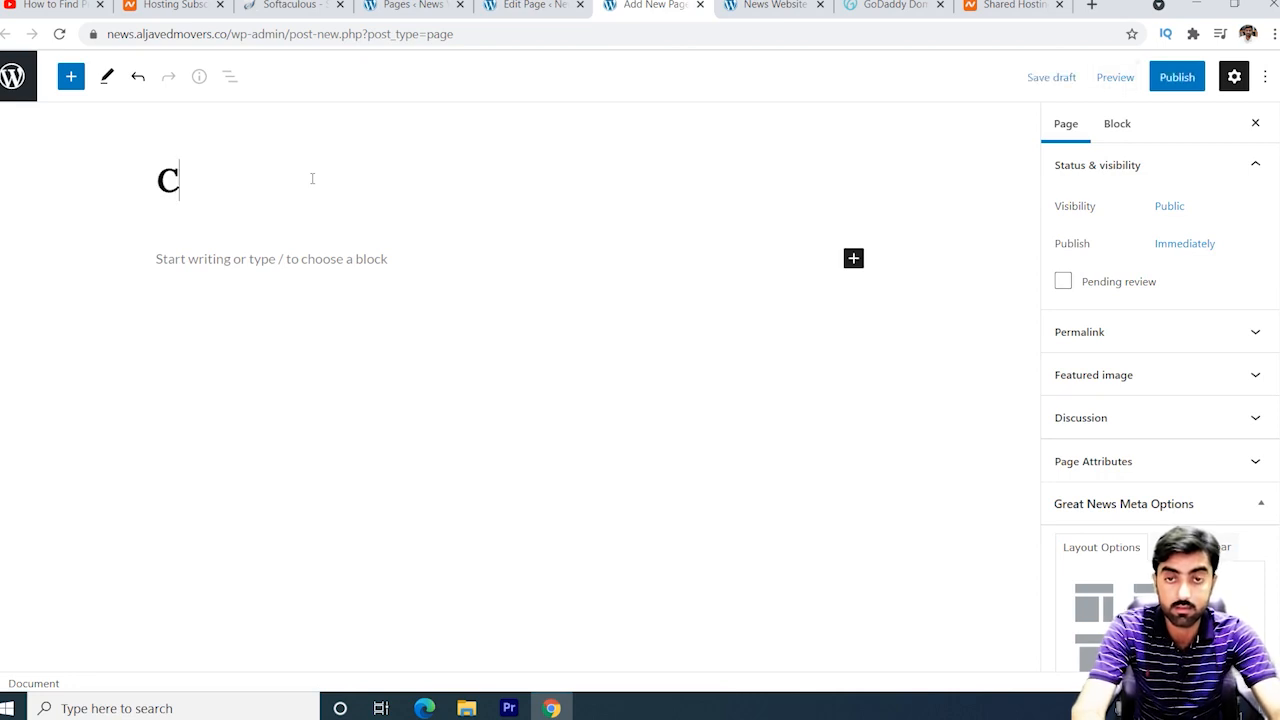
pyautogui.write('ont')
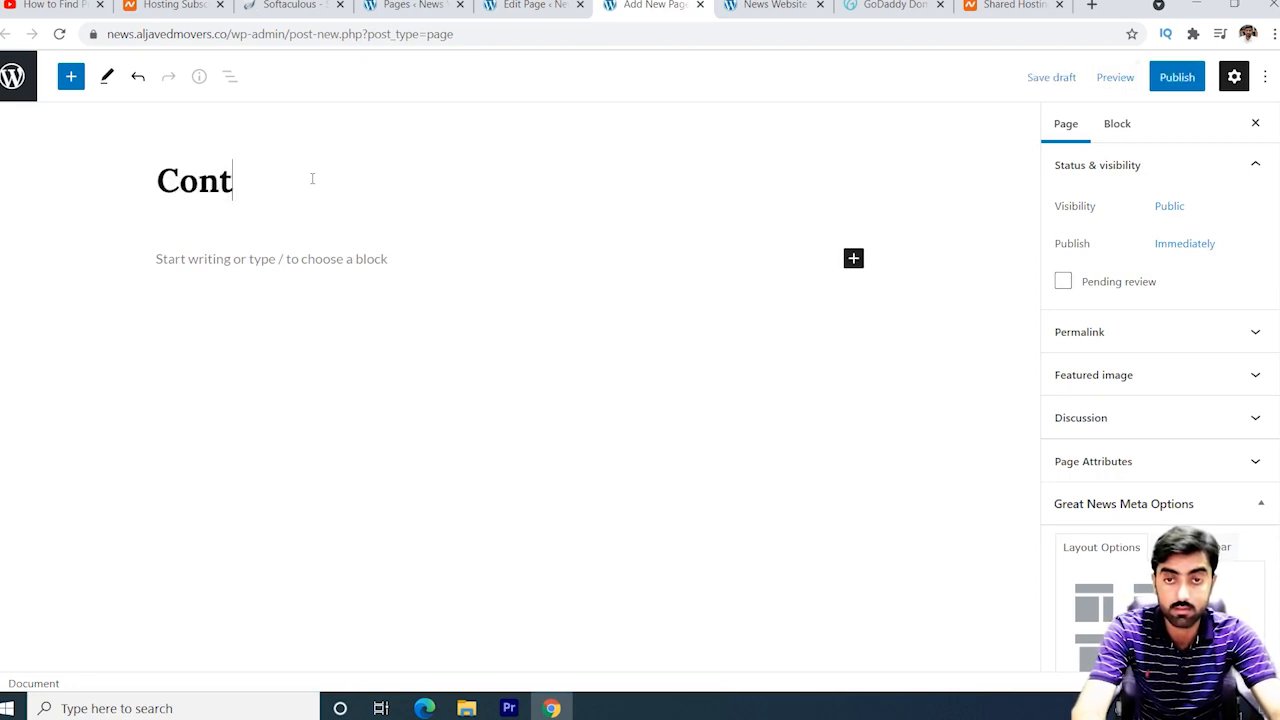
pyautogui.write('act us')
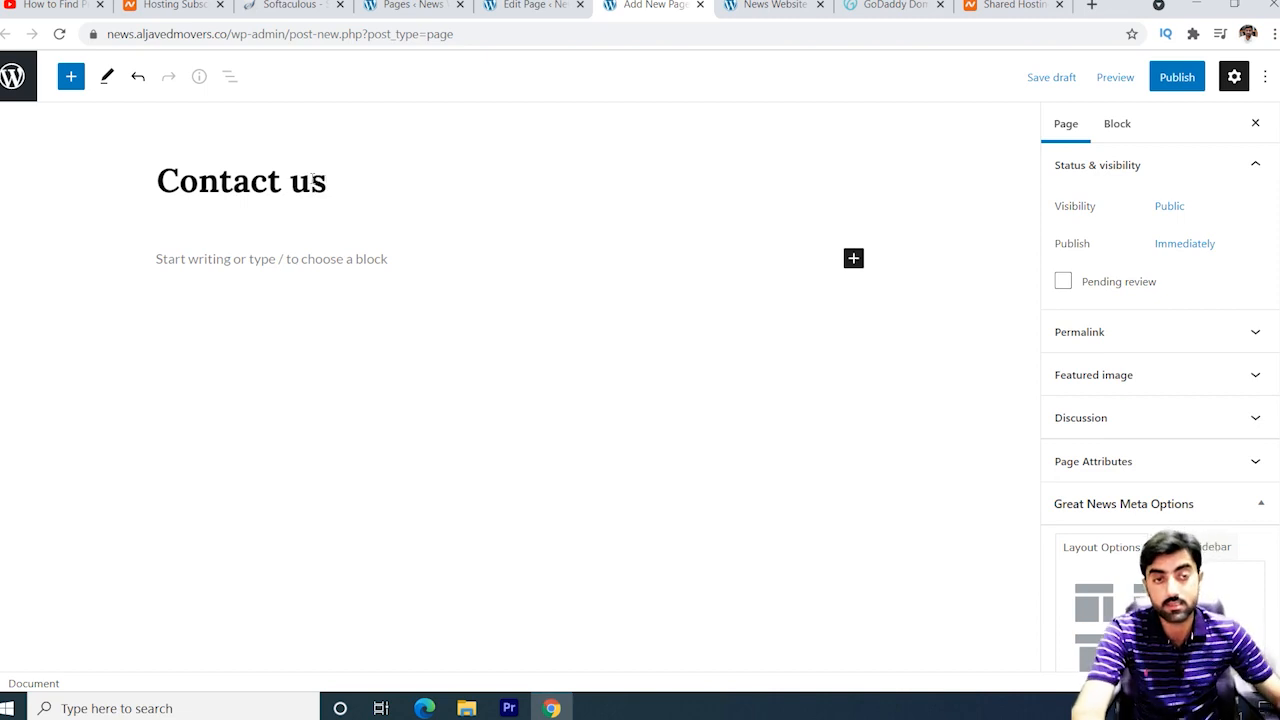
pyautogui.click(1172, 80)
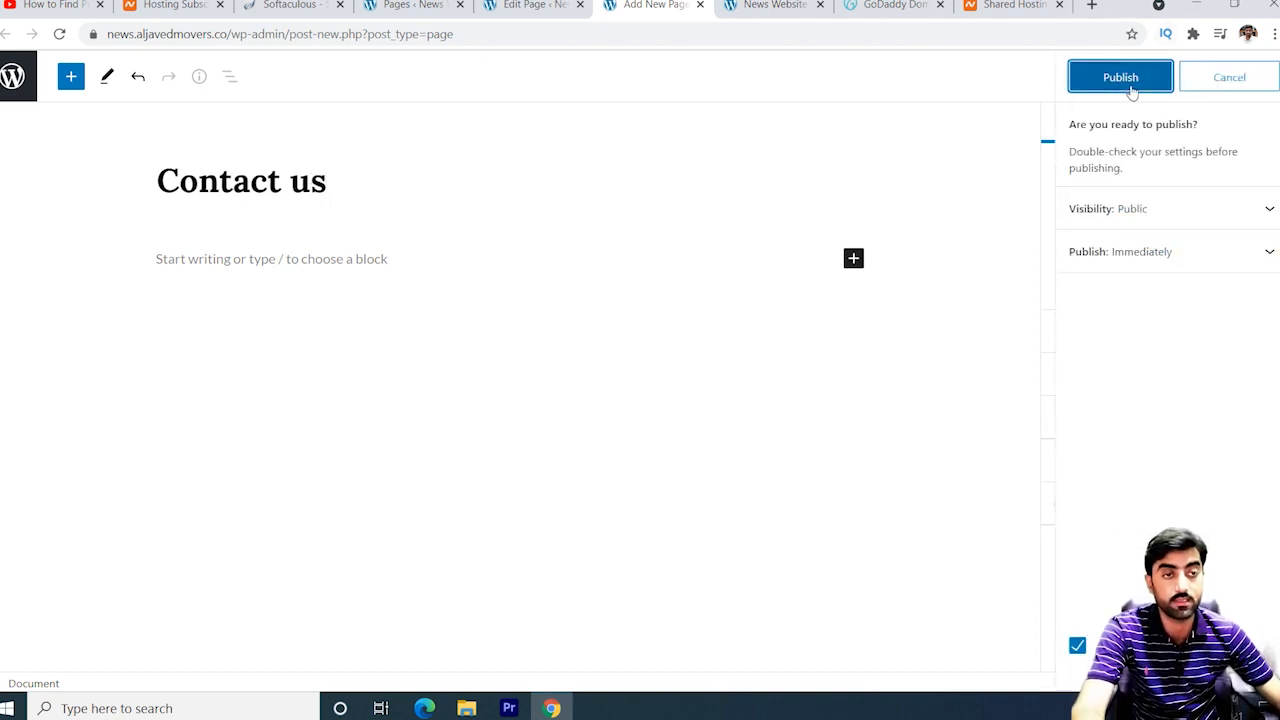
pyautogui.click(1121, 80)
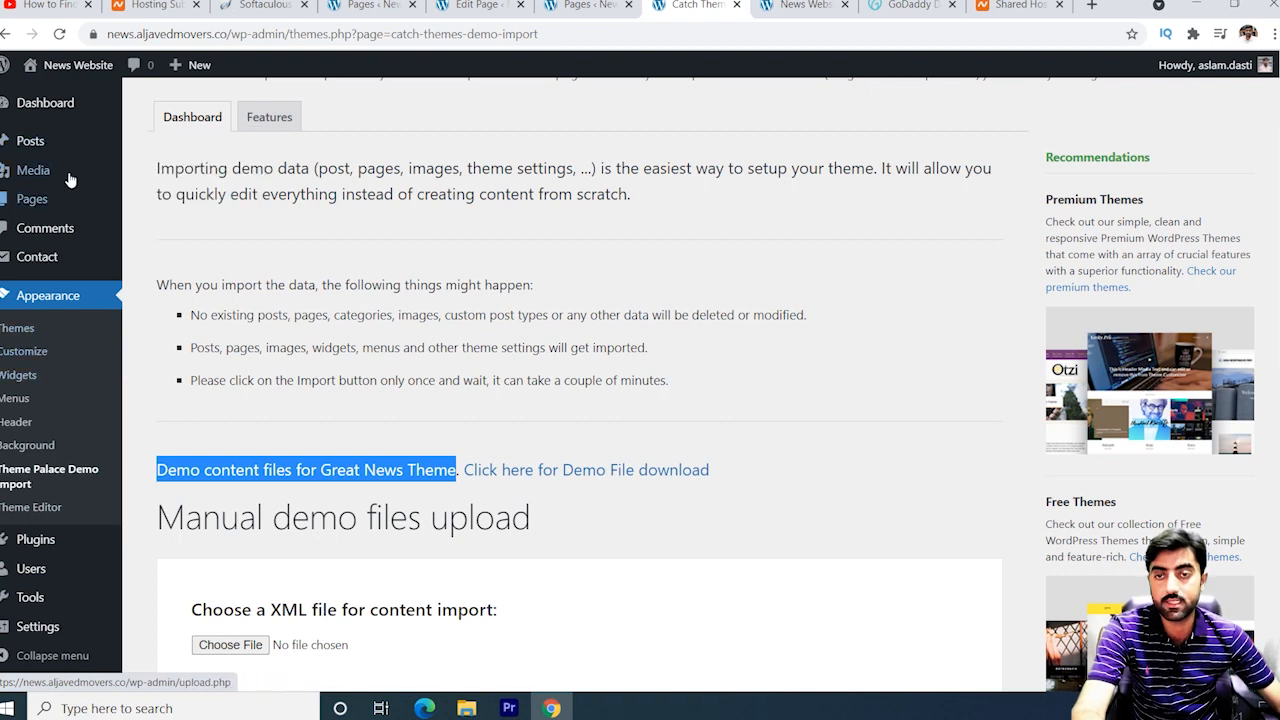
# Open Posts > Categories from the admin sidebar.
pyautogui.moveTo(52, 155)
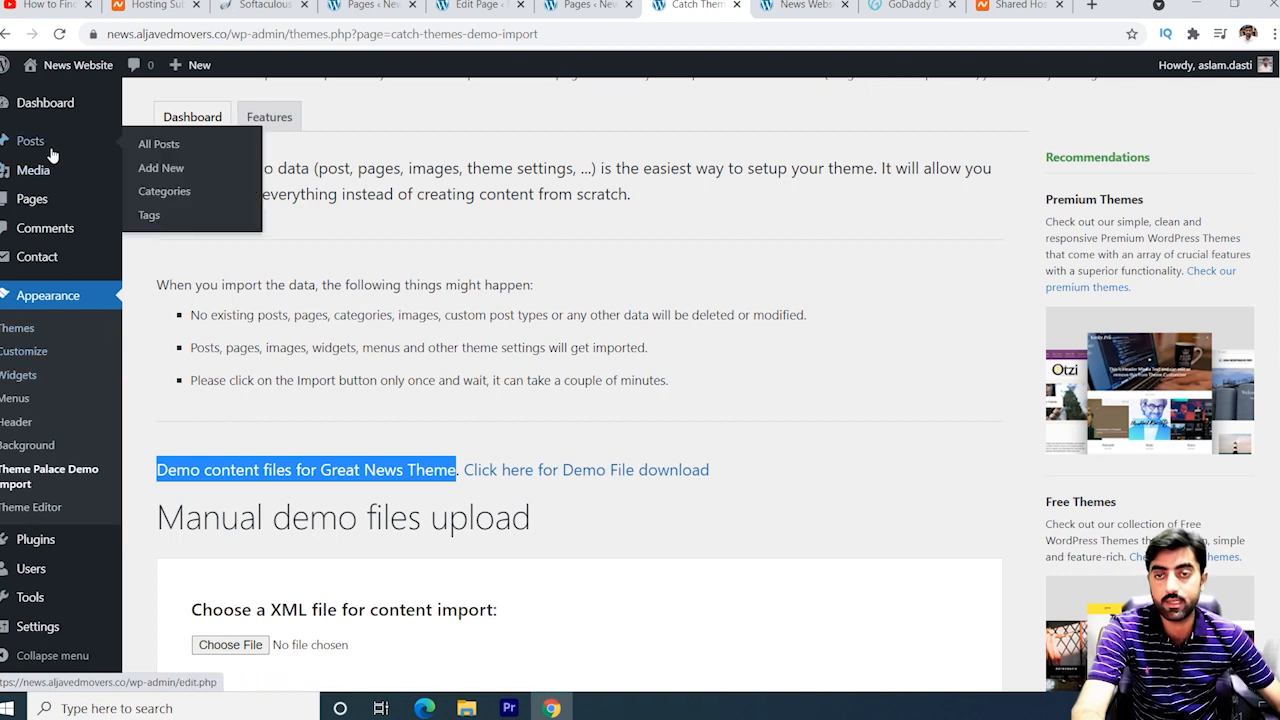
pyautogui.click(166, 193)
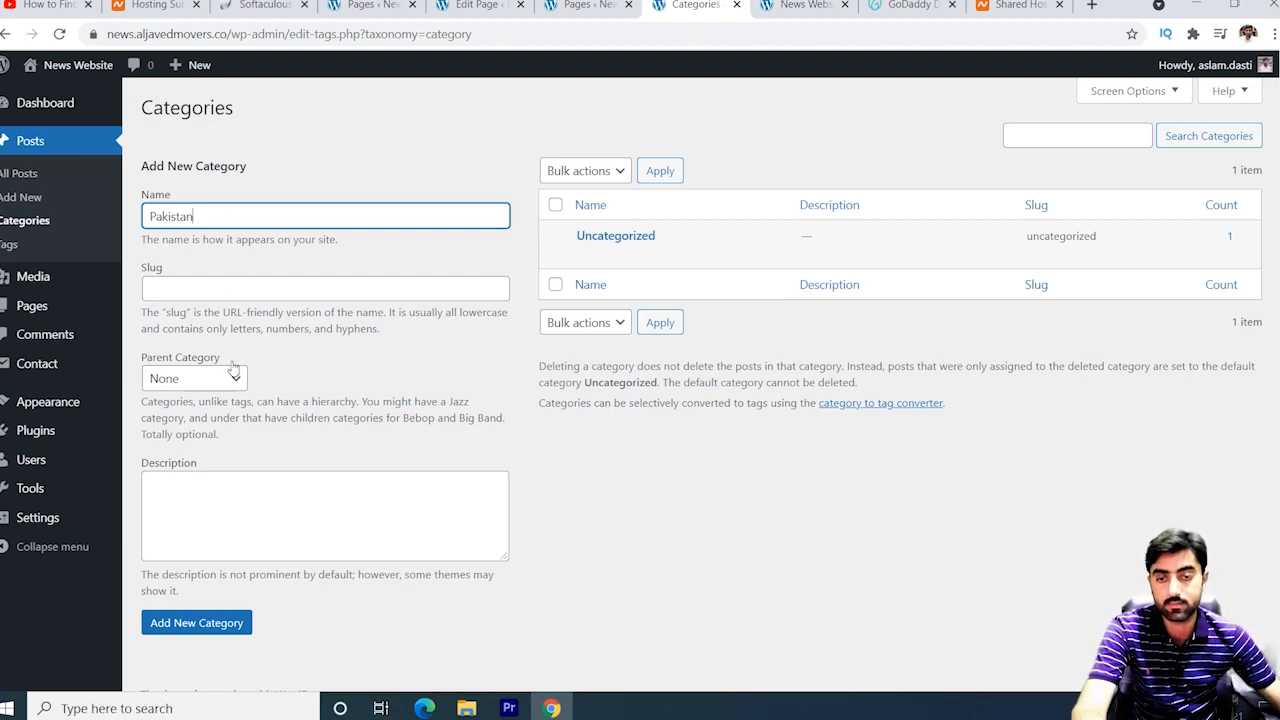
# Add four post categories one by one: Pakistan, World, Entertainment and Politics.
pyautogui.click(206, 624)
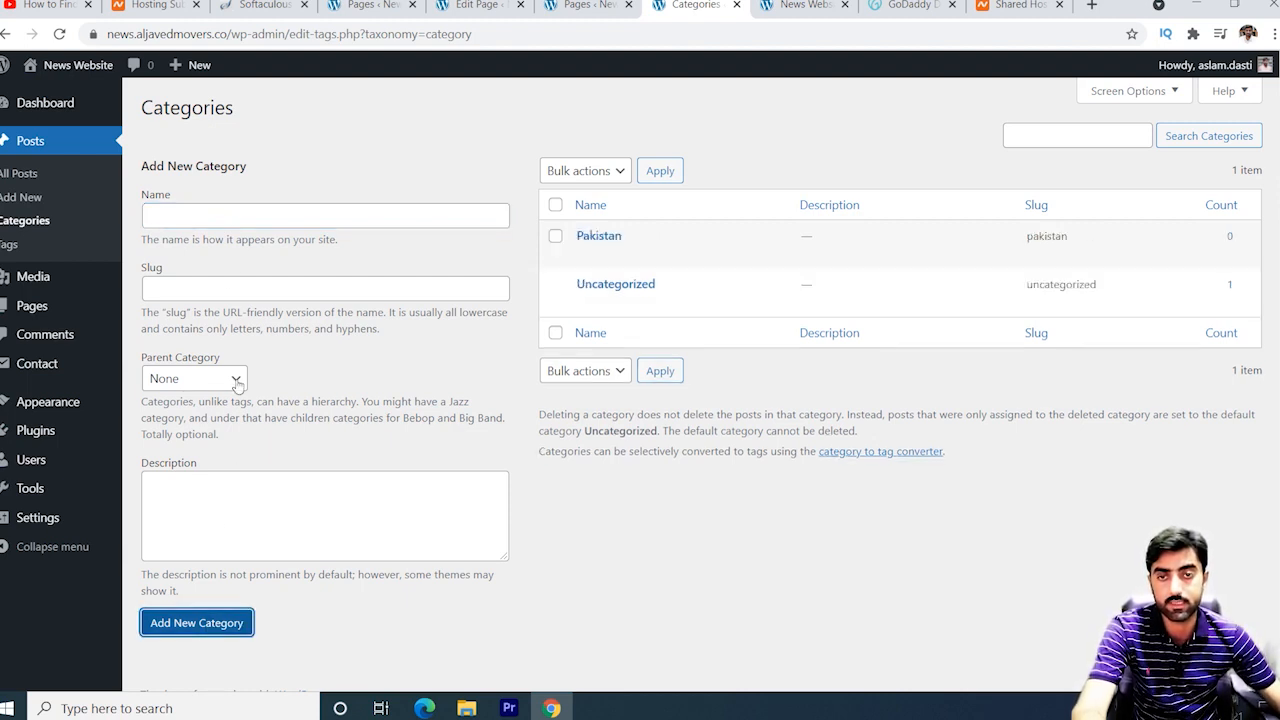
pyautogui.click(217, 217)
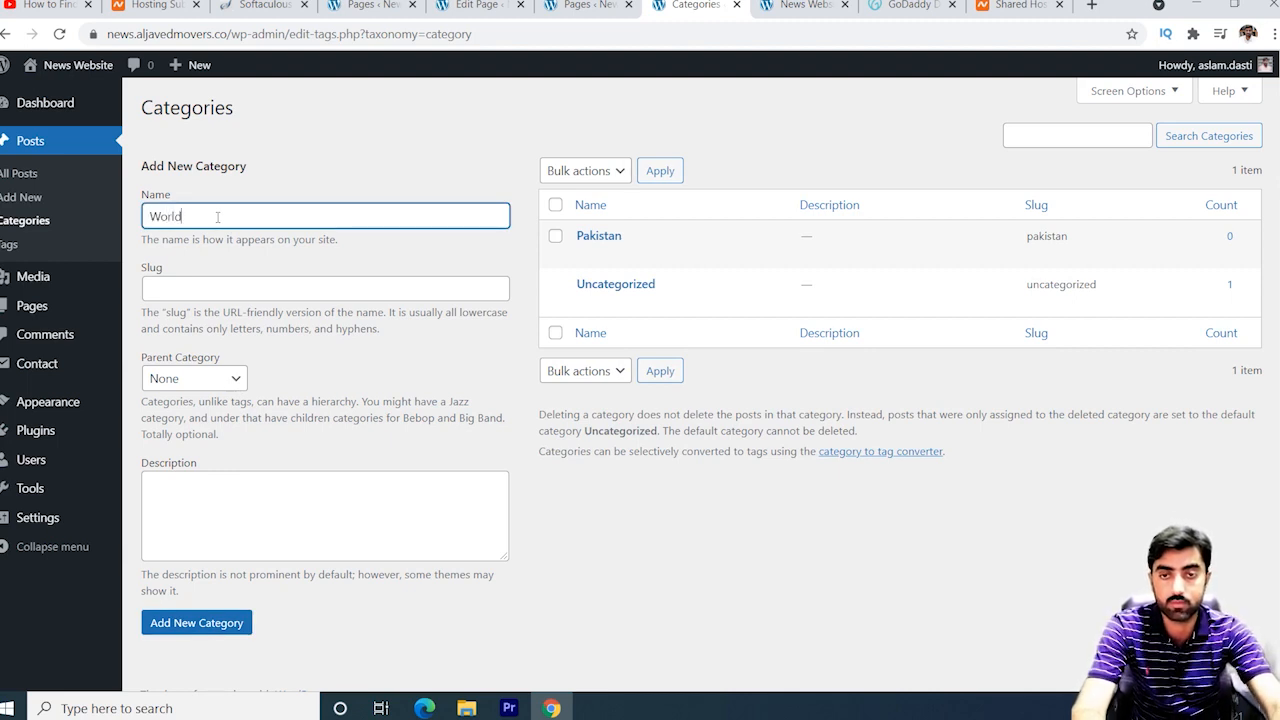
pyautogui.click(207, 623)
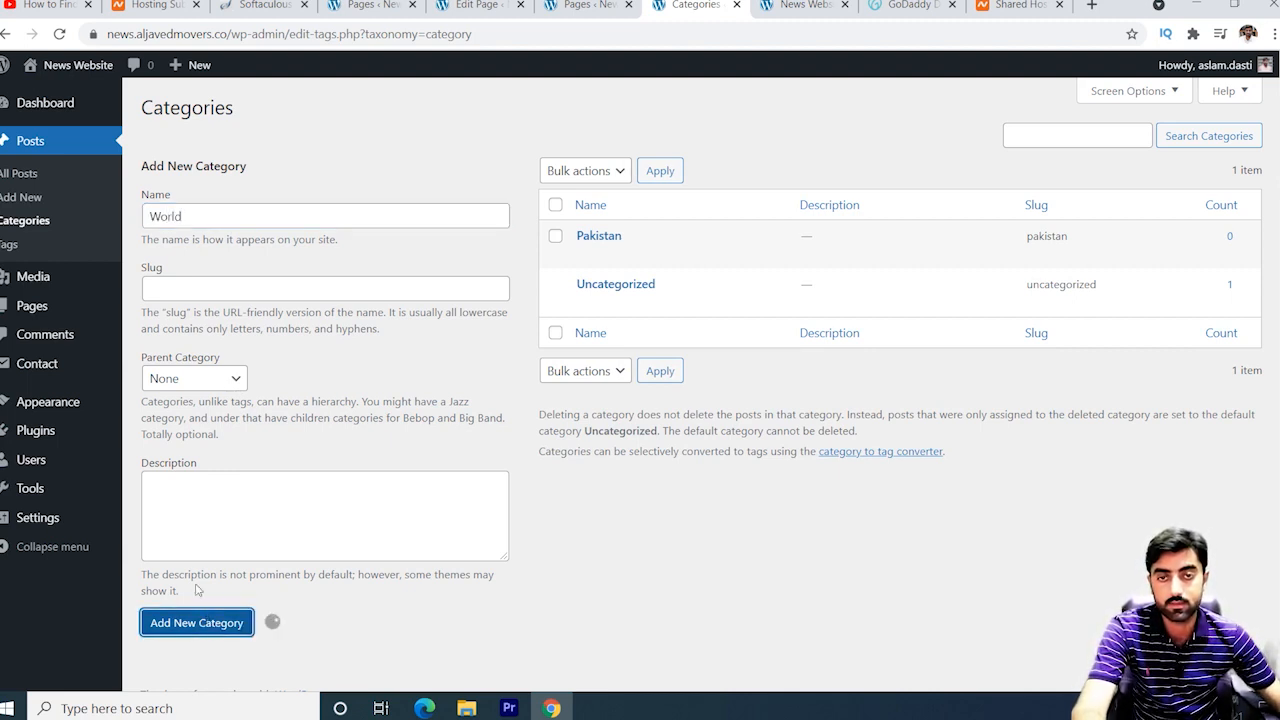
pyautogui.click(213, 215)
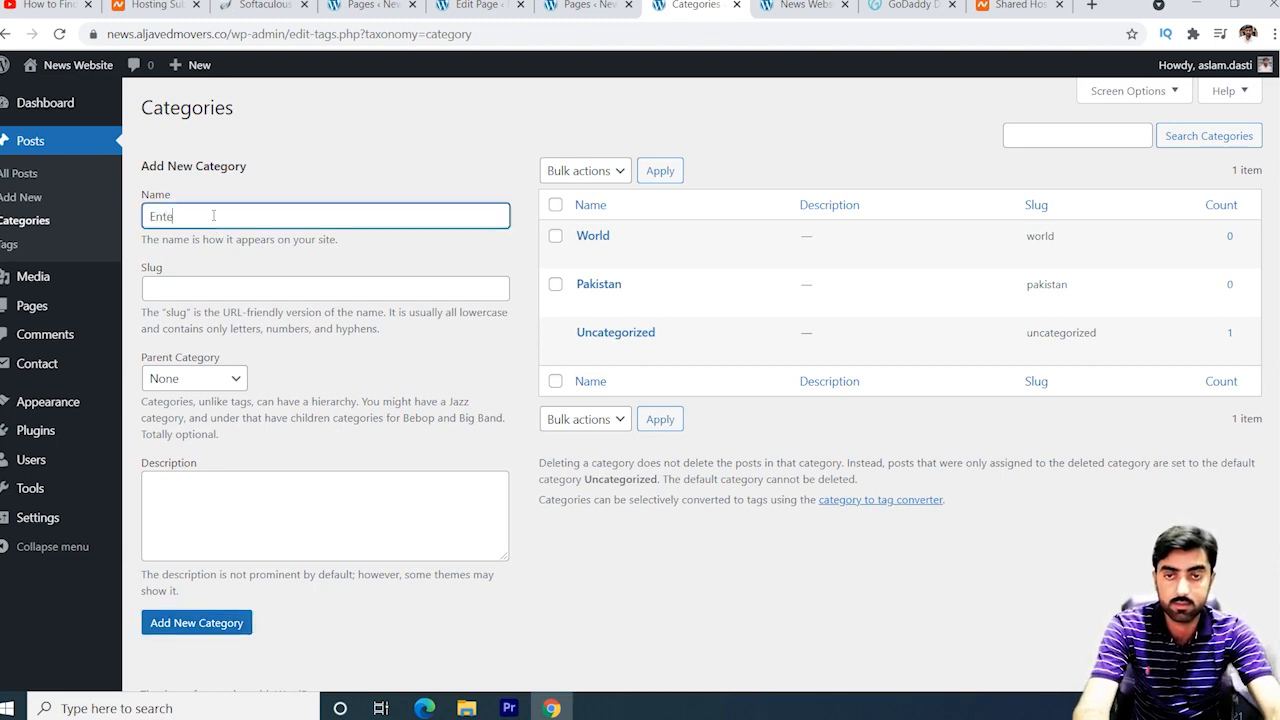
pyautogui.write('Entertainment')
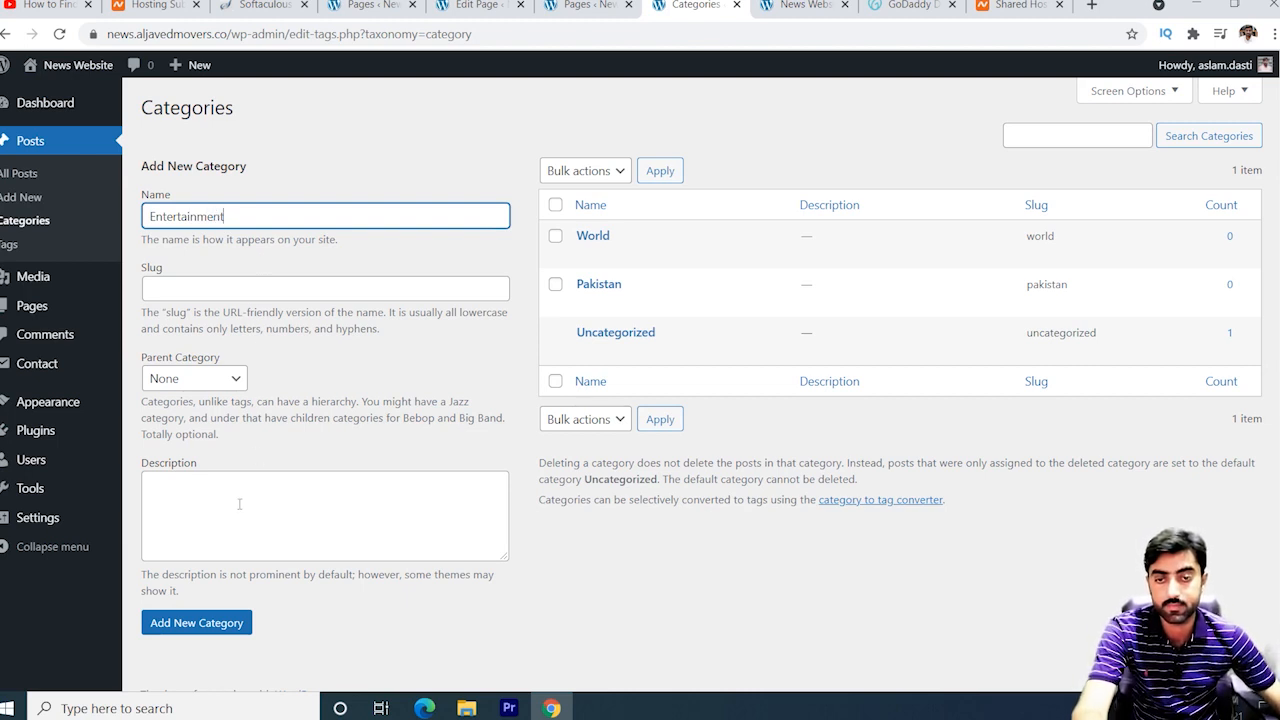
pyautogui.click(197, 620)
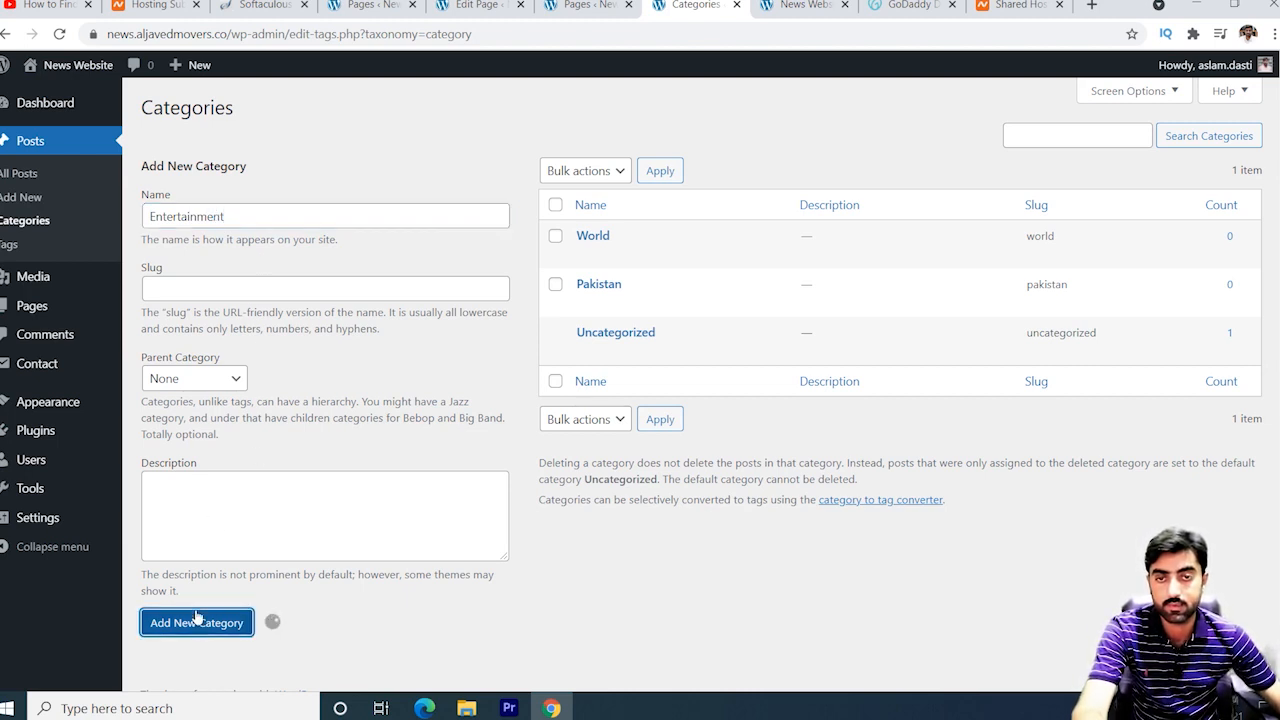
pyautogui.click(204, 218)
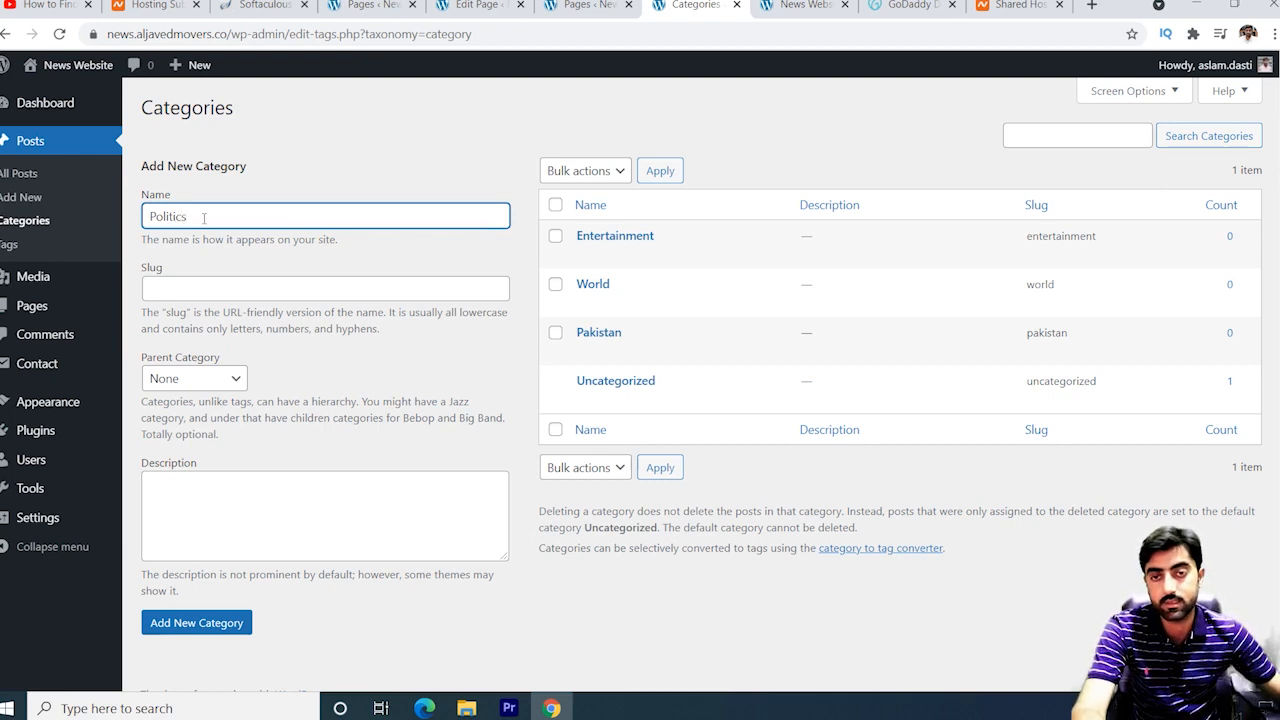
pyautogui.click(220, 630)
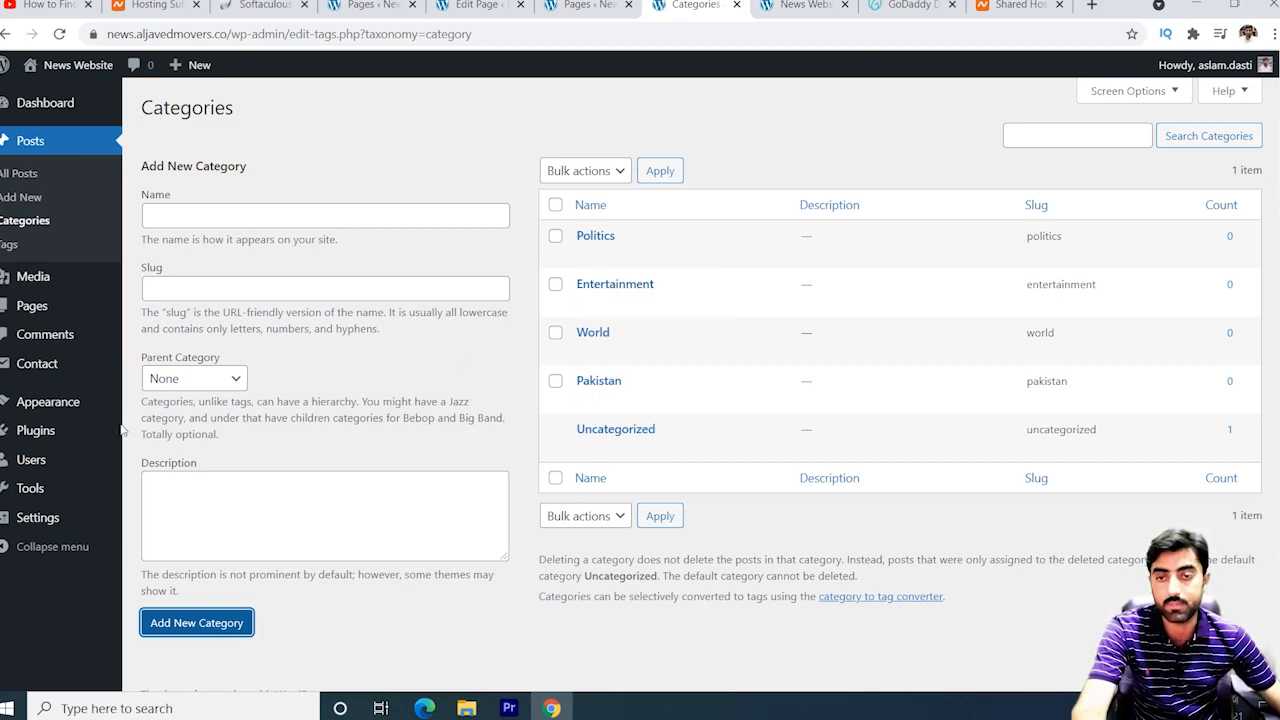
pyautogui.moveTo(118, 402)
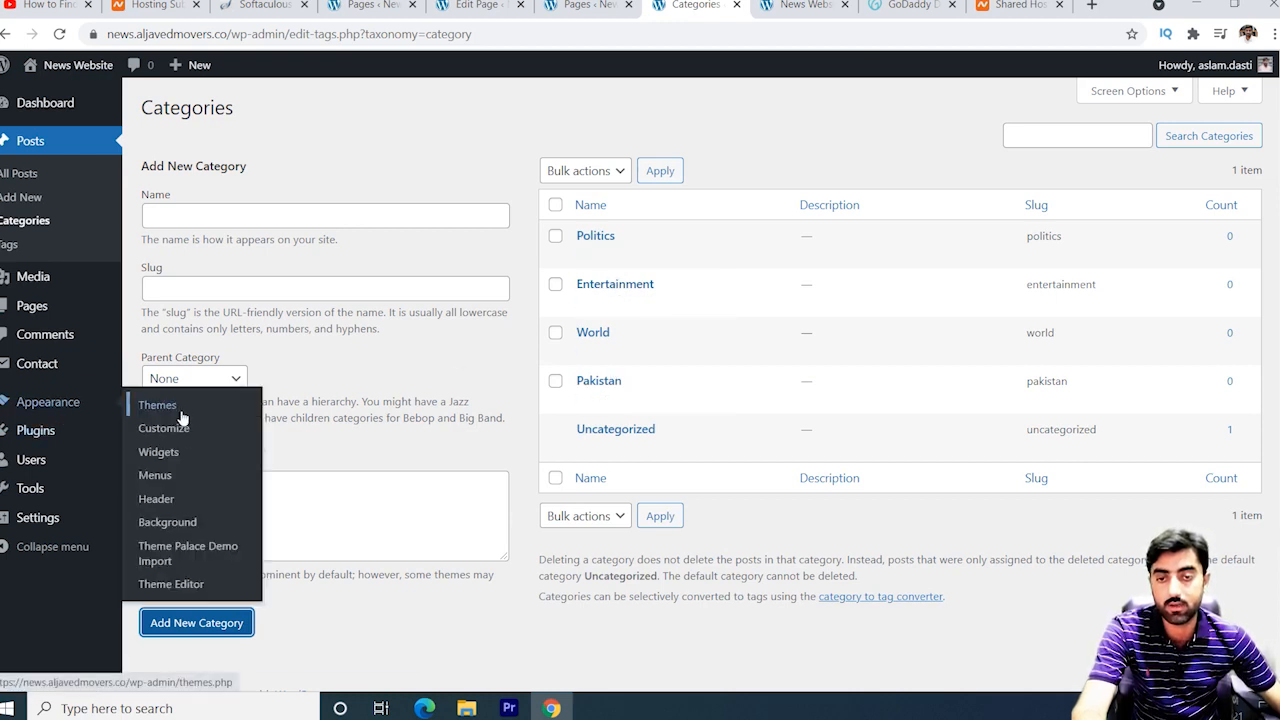
# On the Menus page, create an empty navigation menu called 'Main Menu'.
pyautogui.click(160, 480)
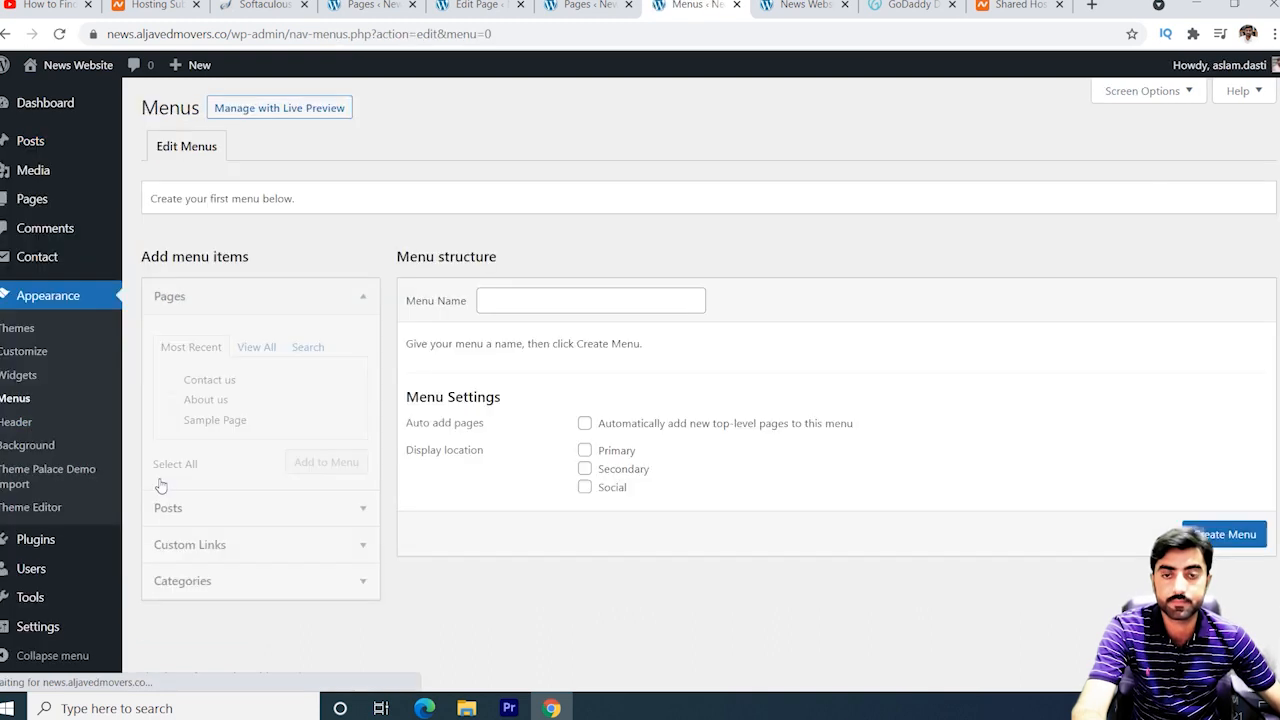
pyautogui.click(517, 300)
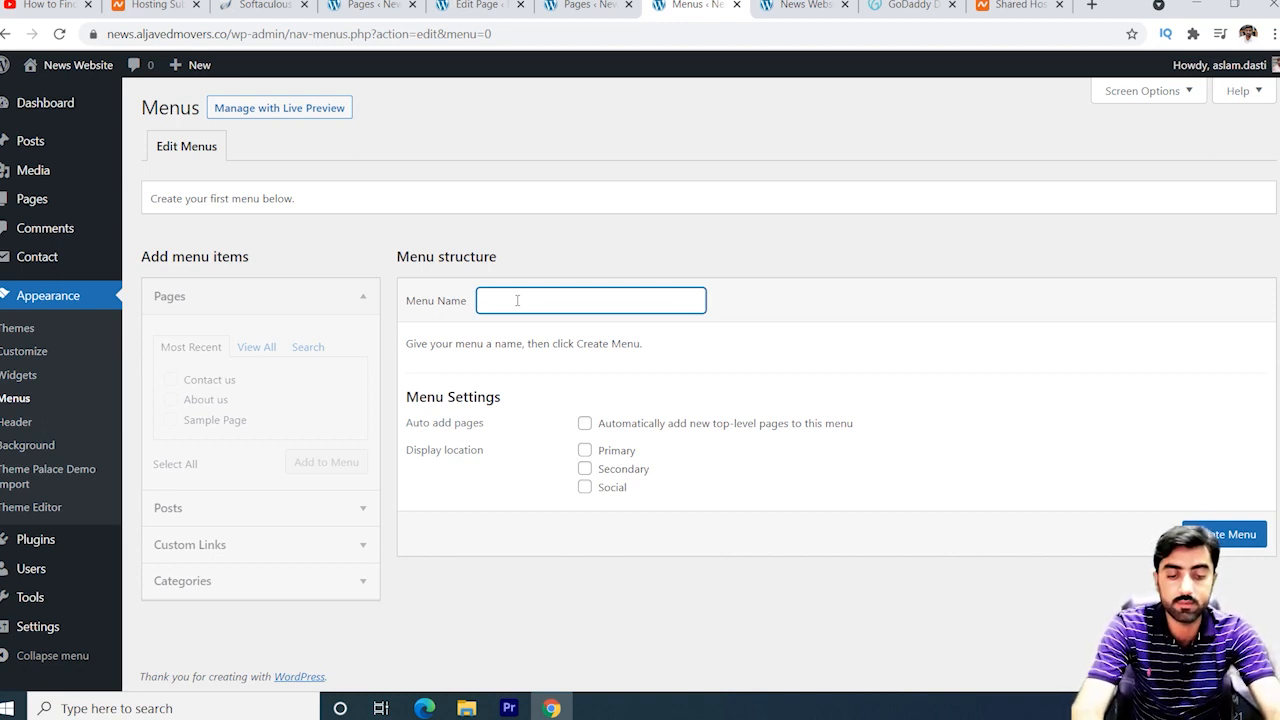
pyautogui.write('Main')
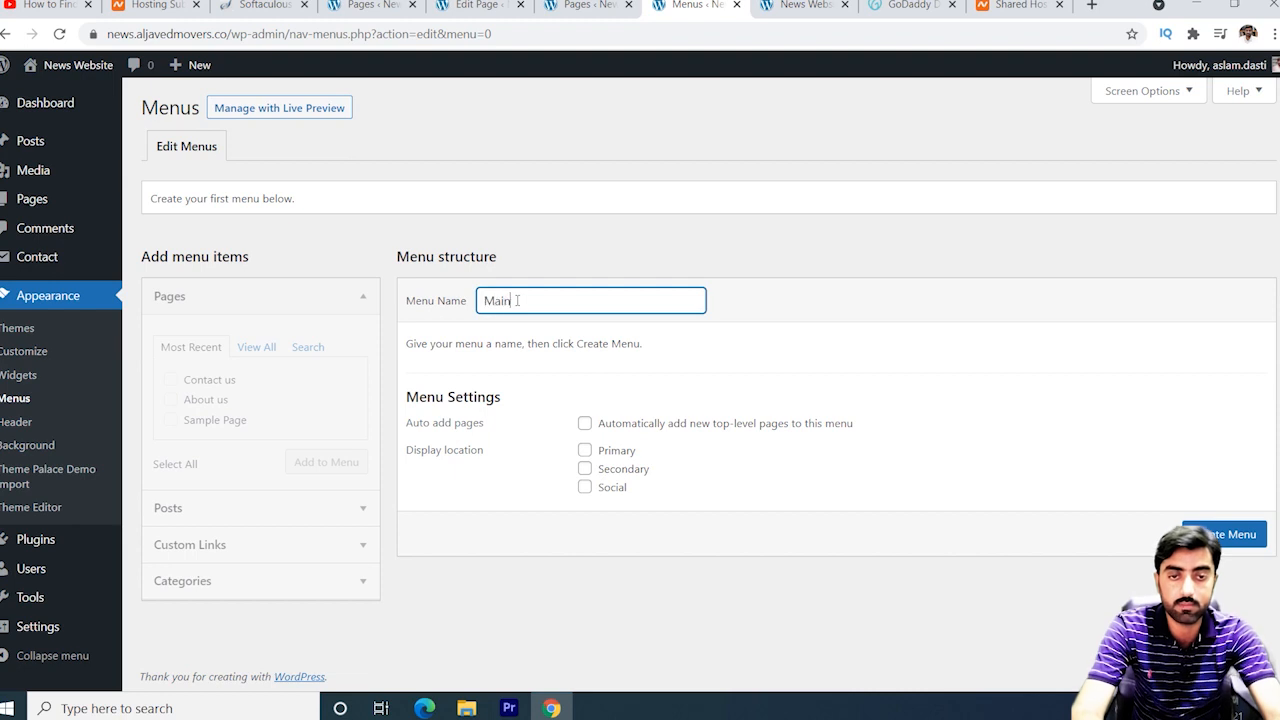
pyautogui.write(' Men')
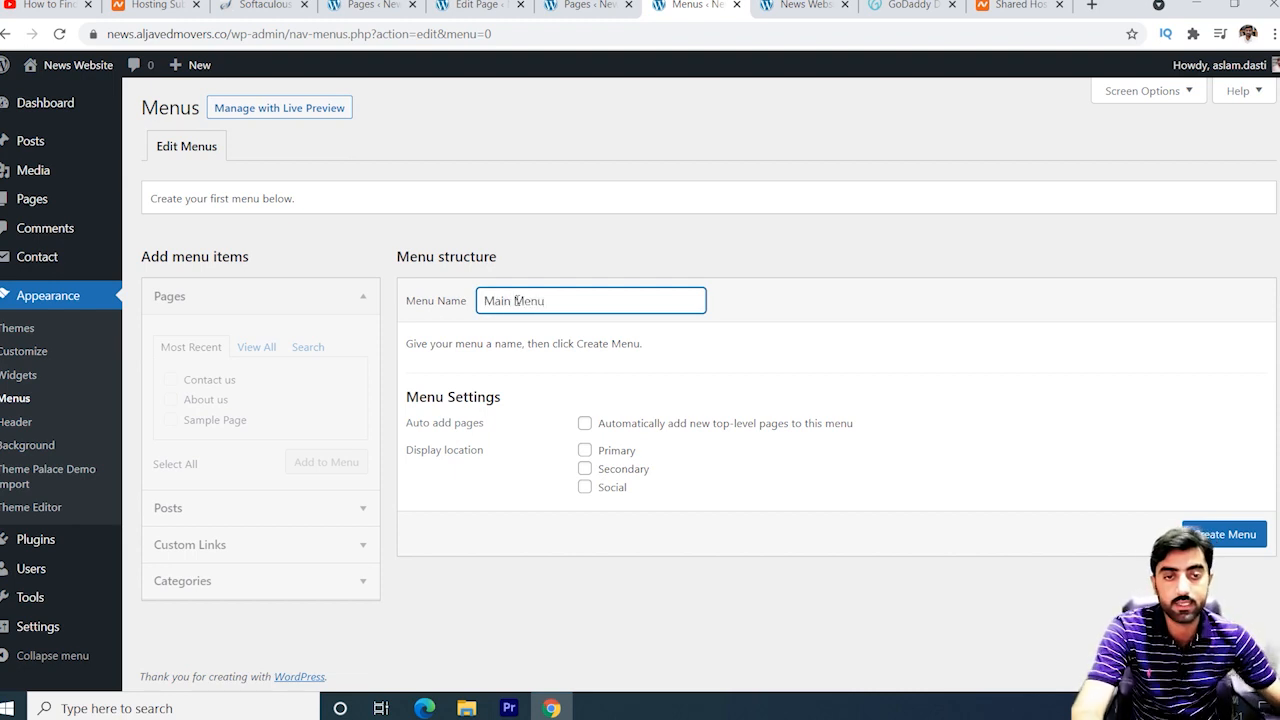
pyautogui.write('u')
pyautogui.click(1255, 534)
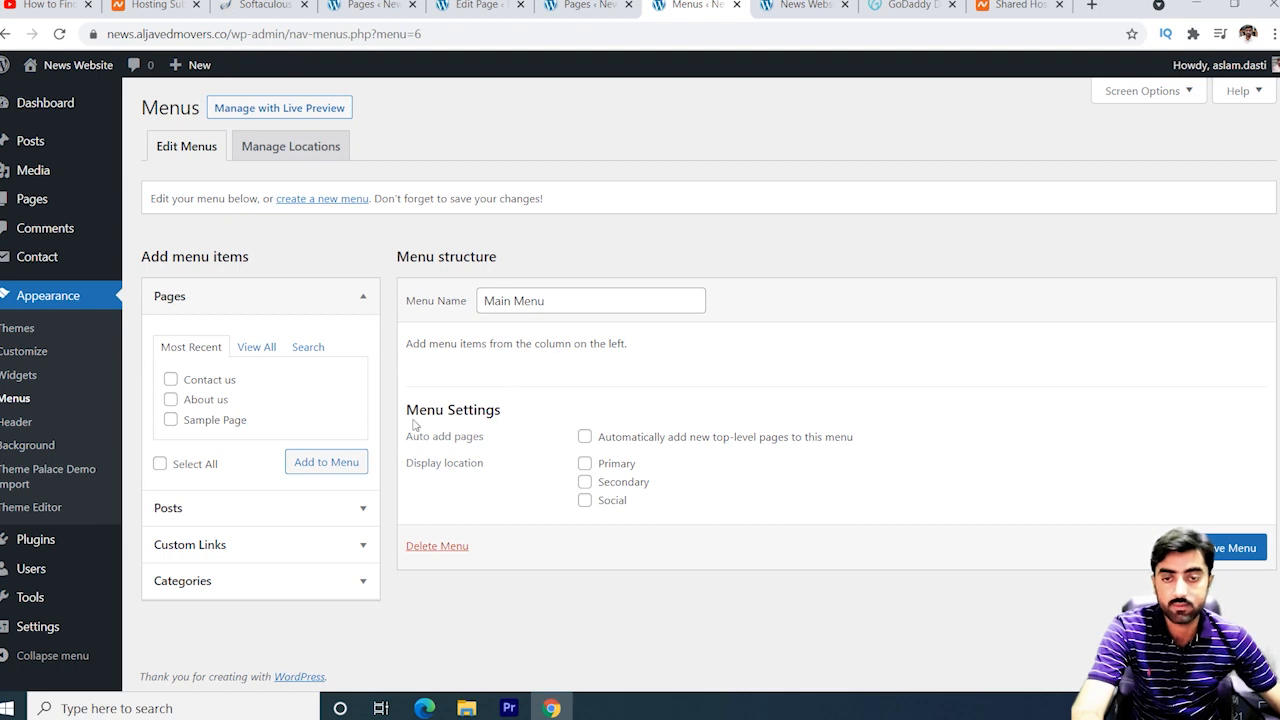
# Add the Home page to Main Menu.
pyautogui.click(267, 350)
pyautogui.click(171, 382)
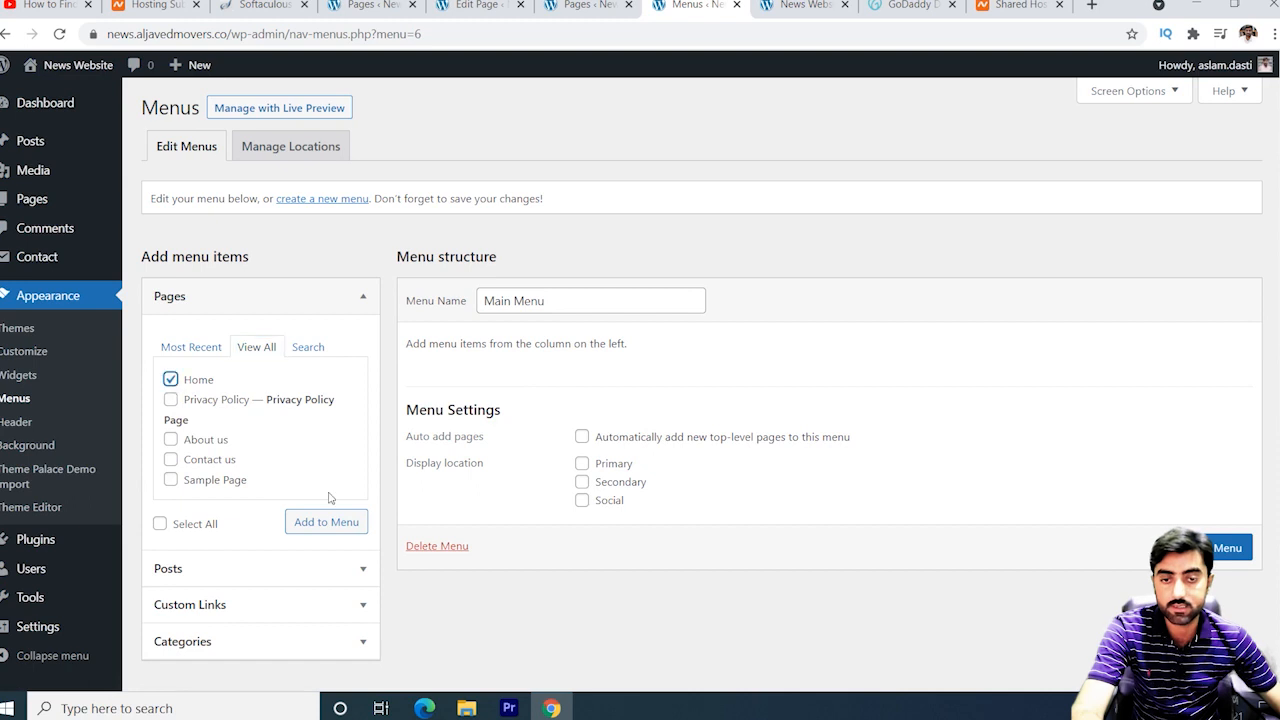
pyautogui.click(336, 522)
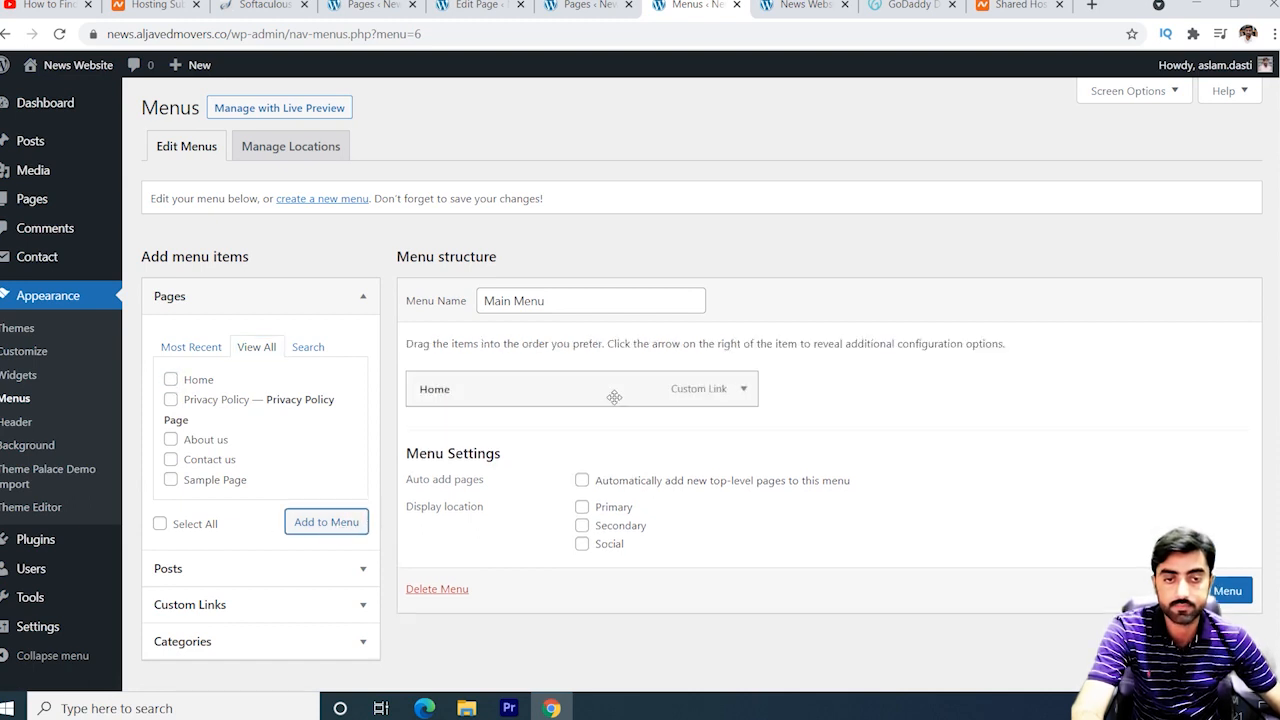
# Add the Entertainment, Pakistan, World and Politics categories and save the menu.
pyautogui.scroll(-1, 330, 510)
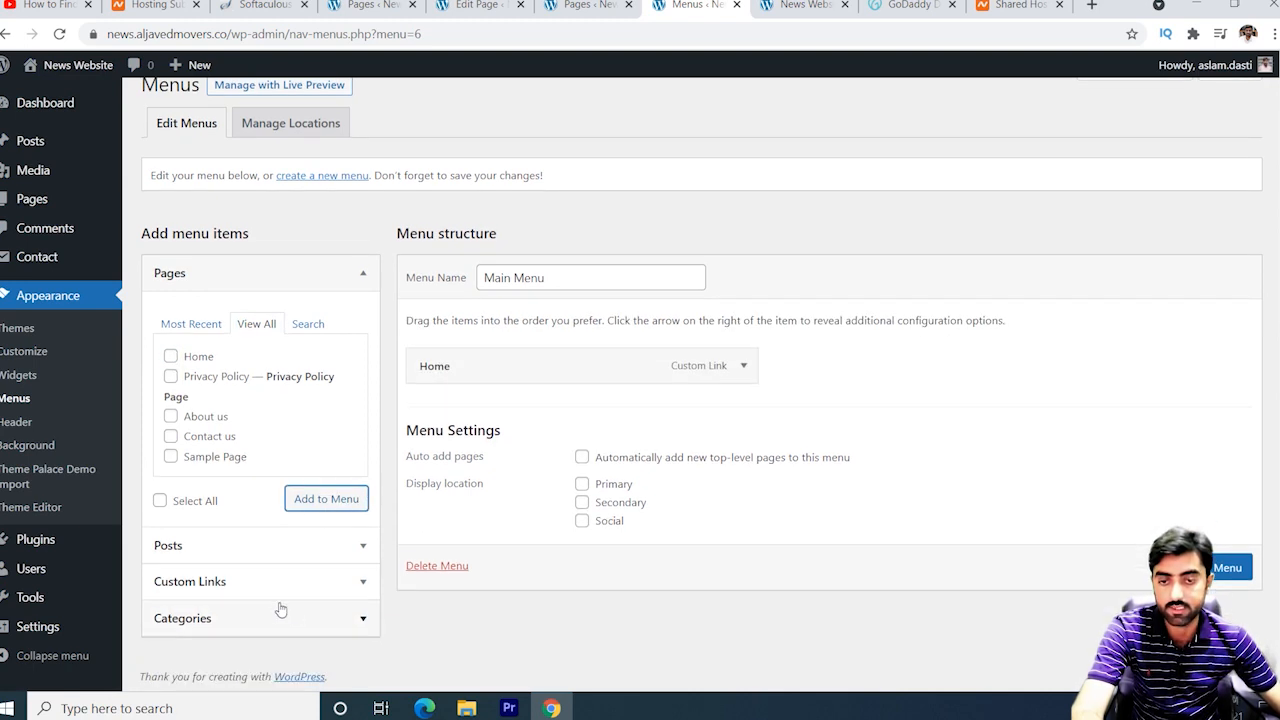
pyautogui.click(238, 618)
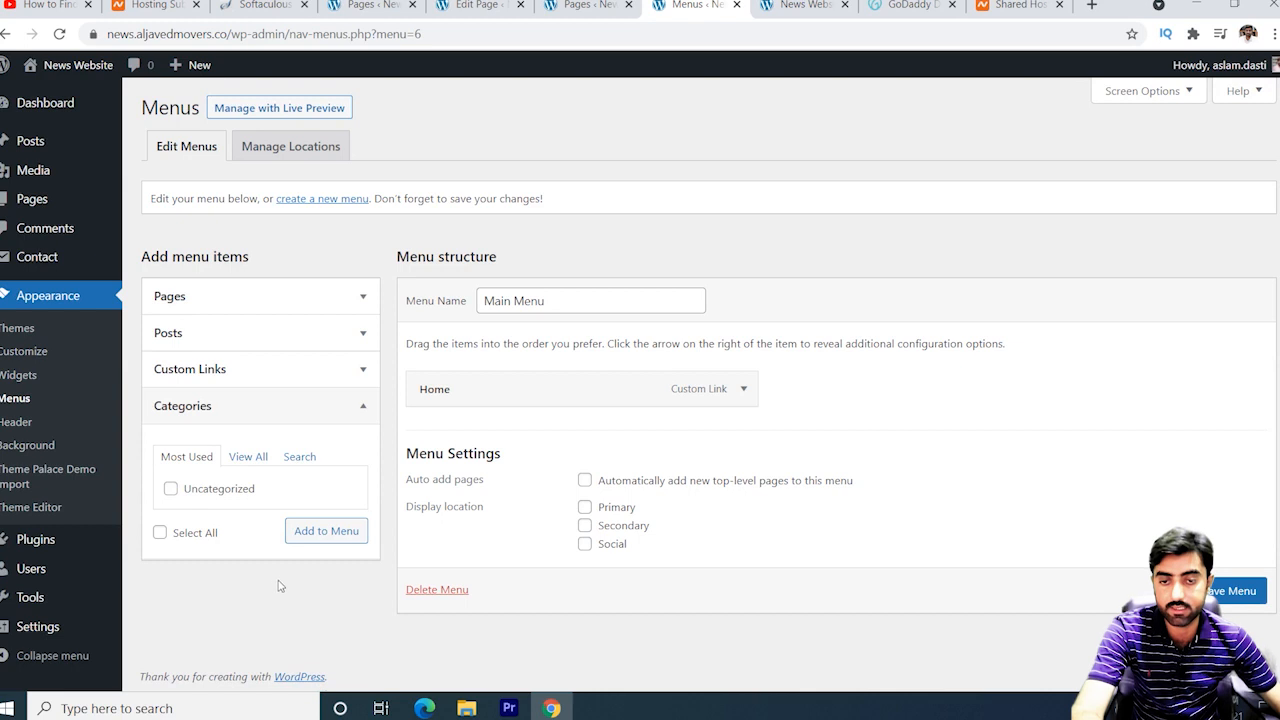
pyautogui.click(248, 456)
pyautogui.click(170, 489)
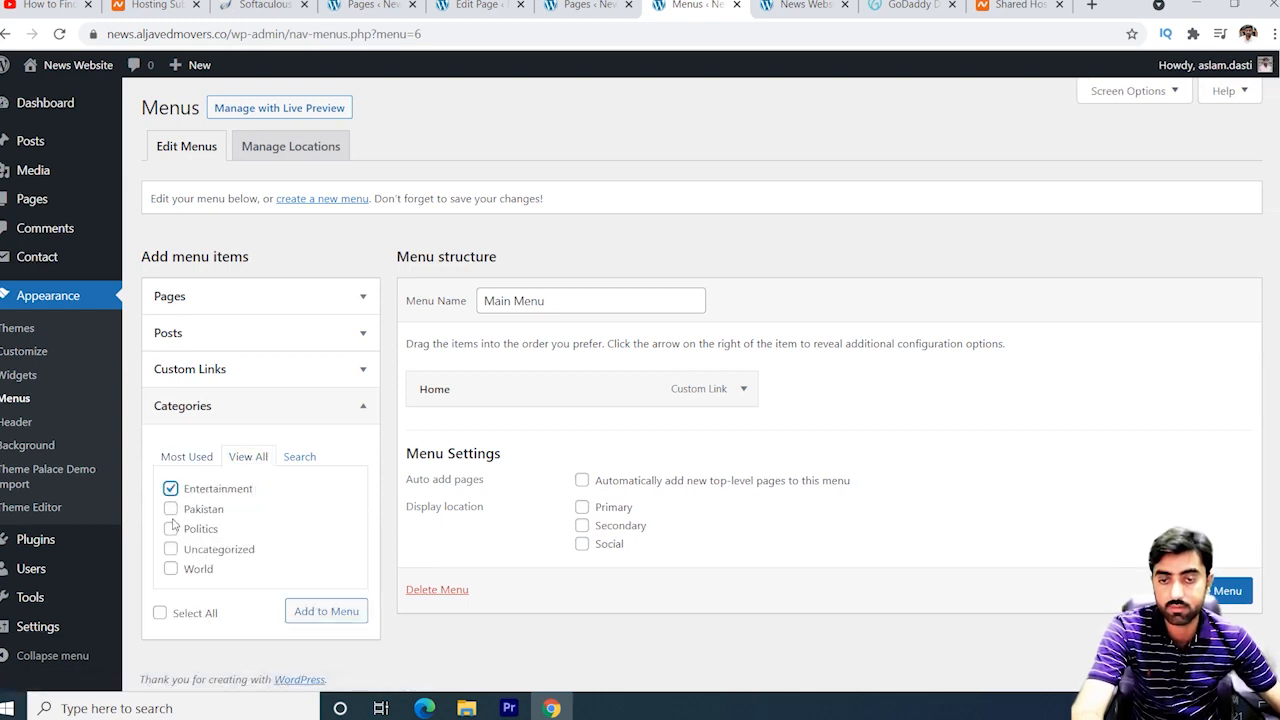
pyautogui.click(170, 509)
pyautogui.click(170, 568)
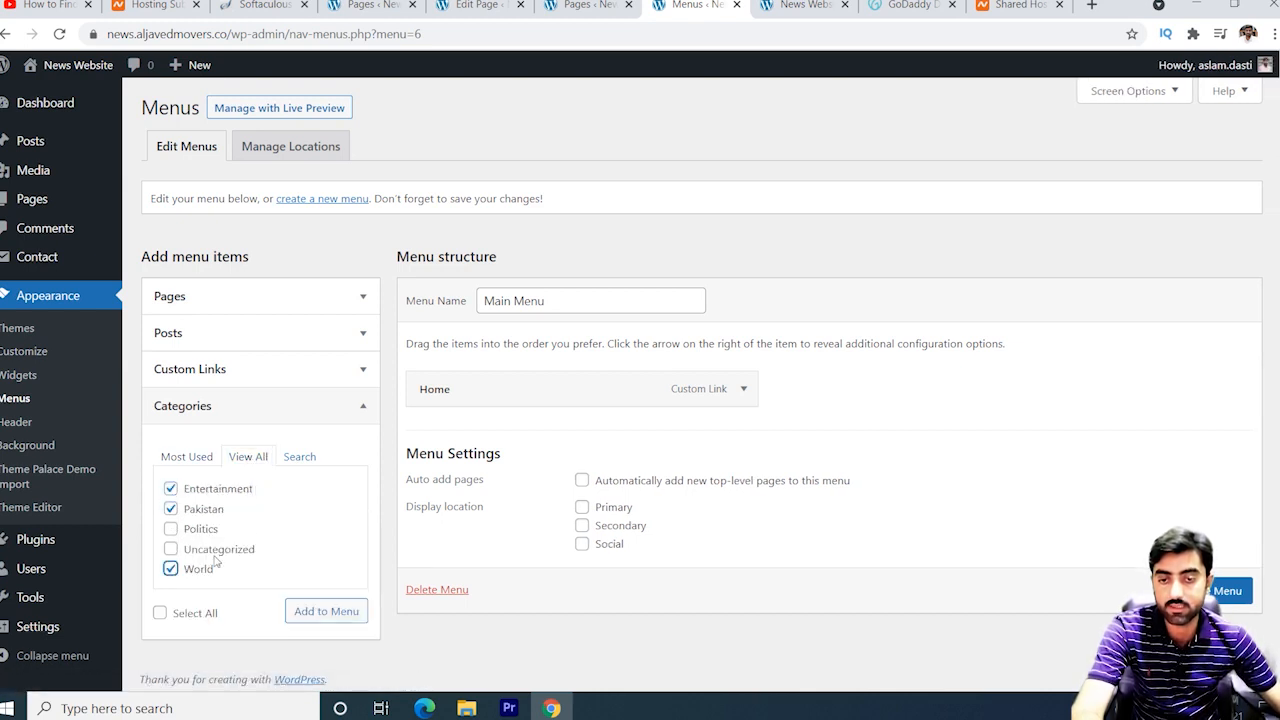
pyautogui.click(171, 528)
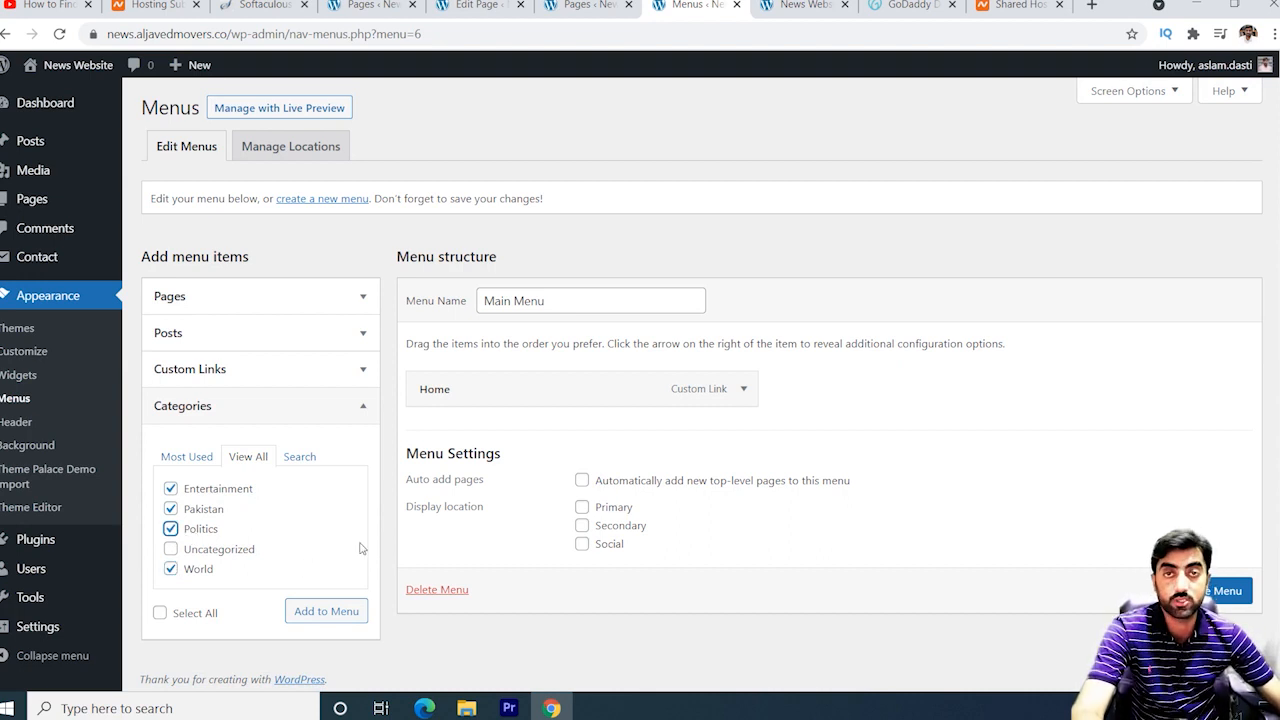
pyautogui.click(332, 611)
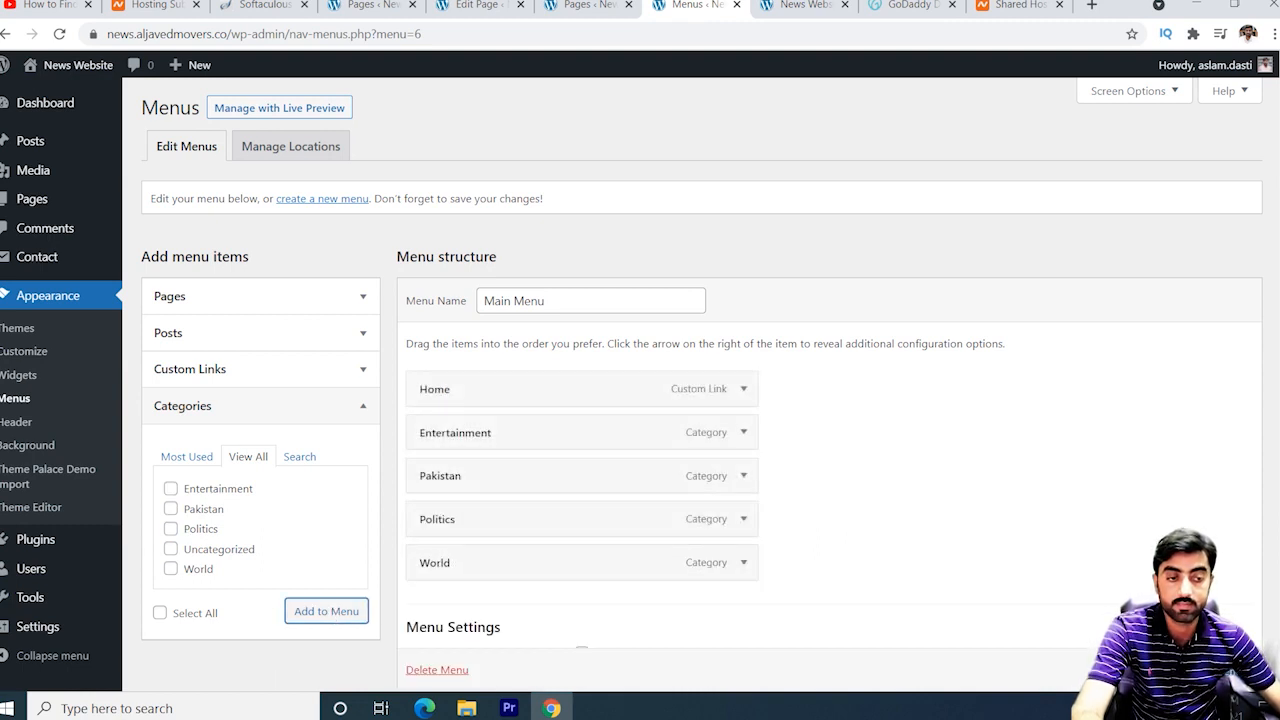
pyautogui.click(1213, 670)
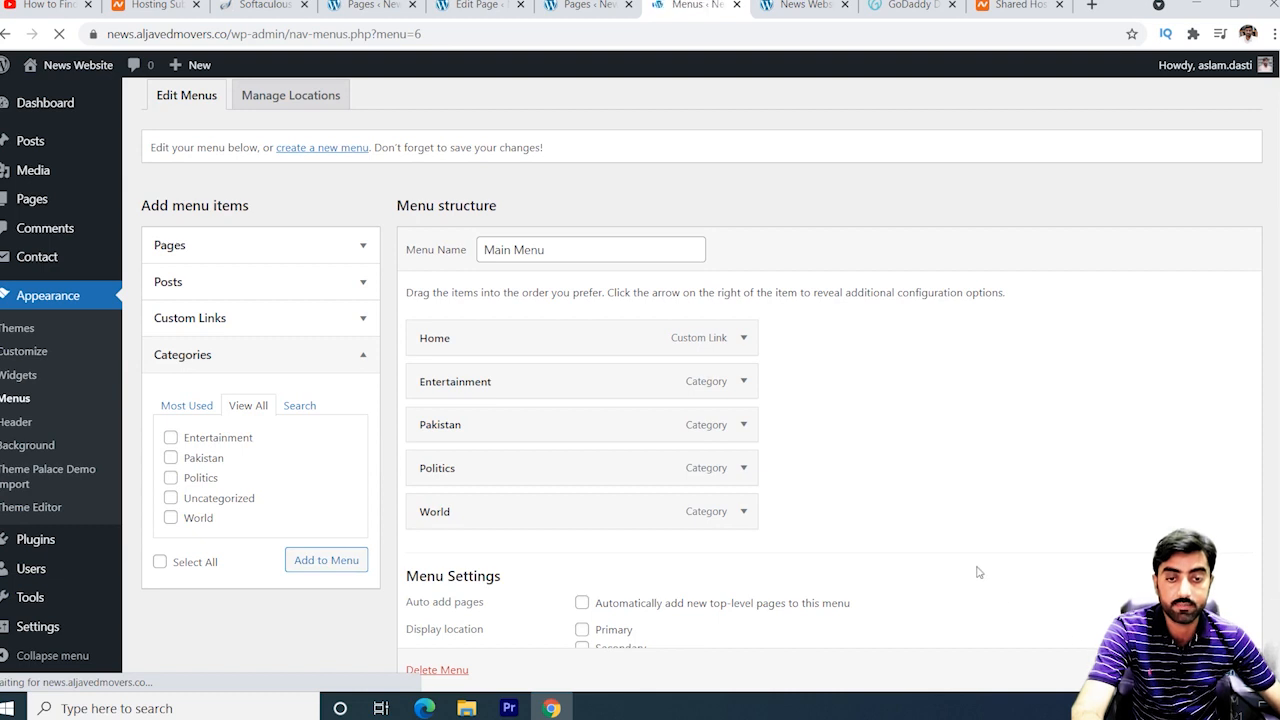
pyautogui.scroll(-2, 891, 589)
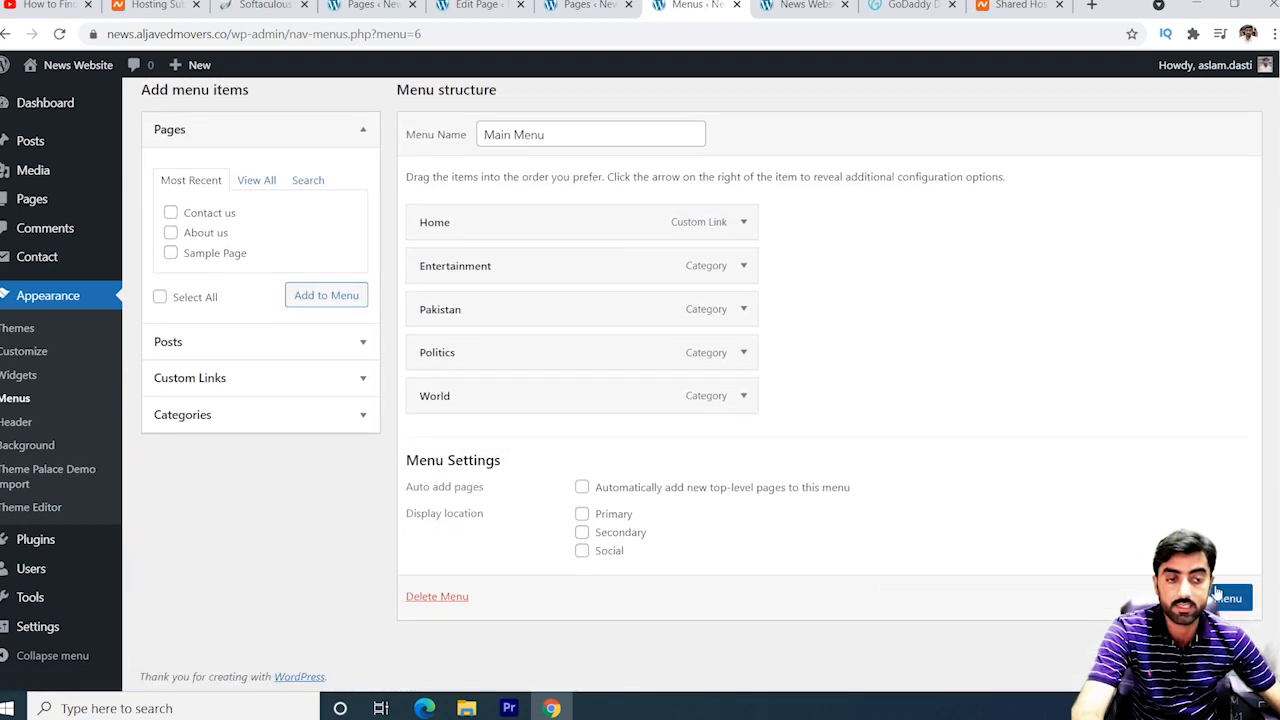
# Save Main Menu in the Secondary location and reload the live front page.
pyautogui.click(583, 515)
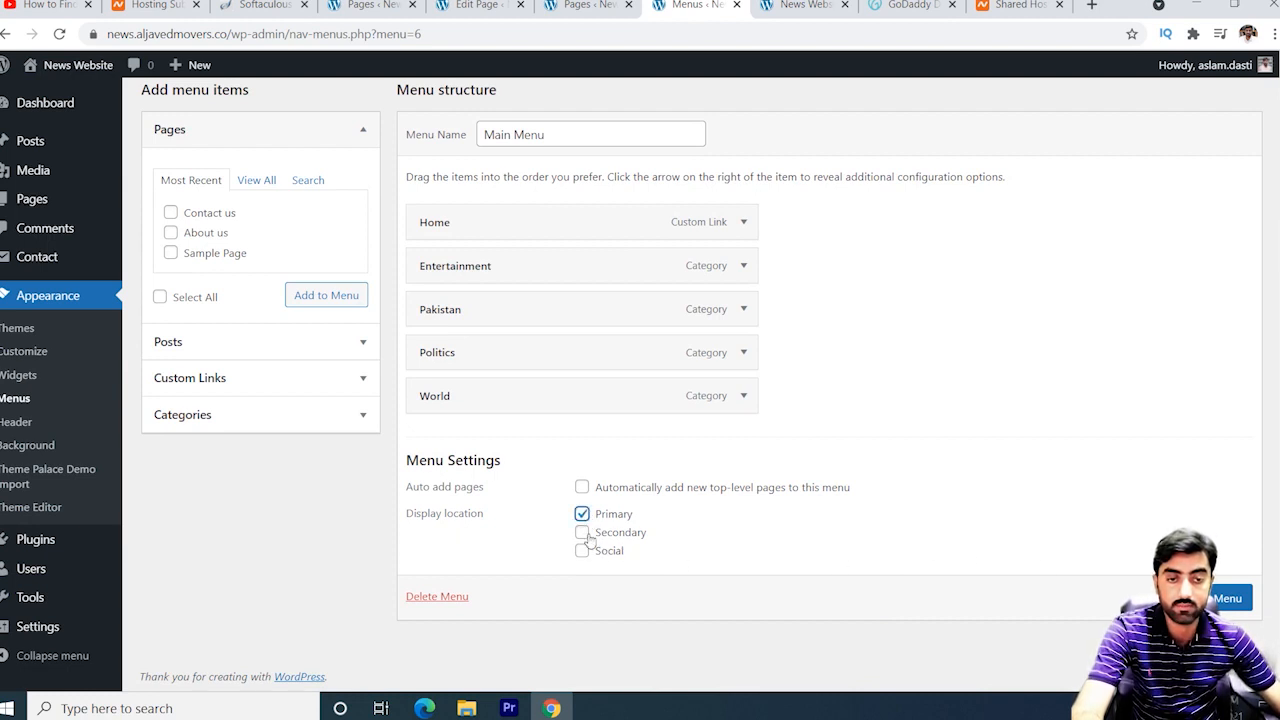
pyautogui.click(582, 533)
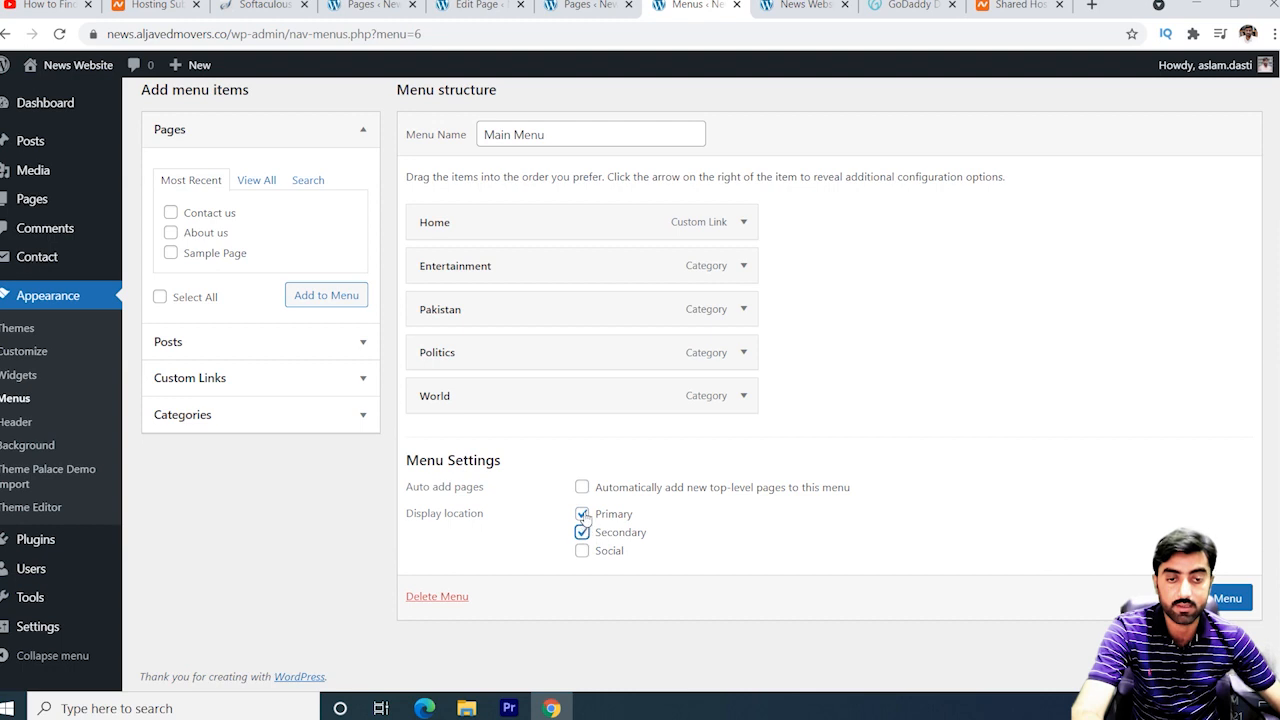
pyautogui.click(582, 514)
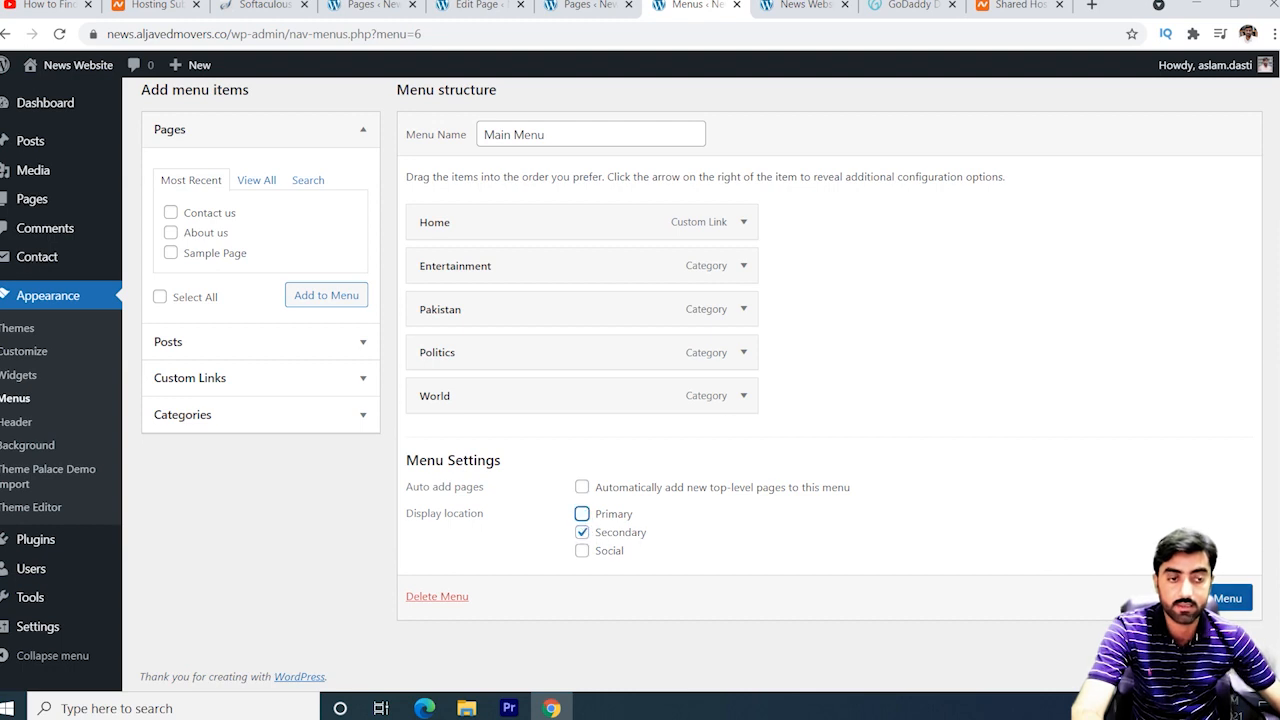
pyautogui.click(1228, 598)
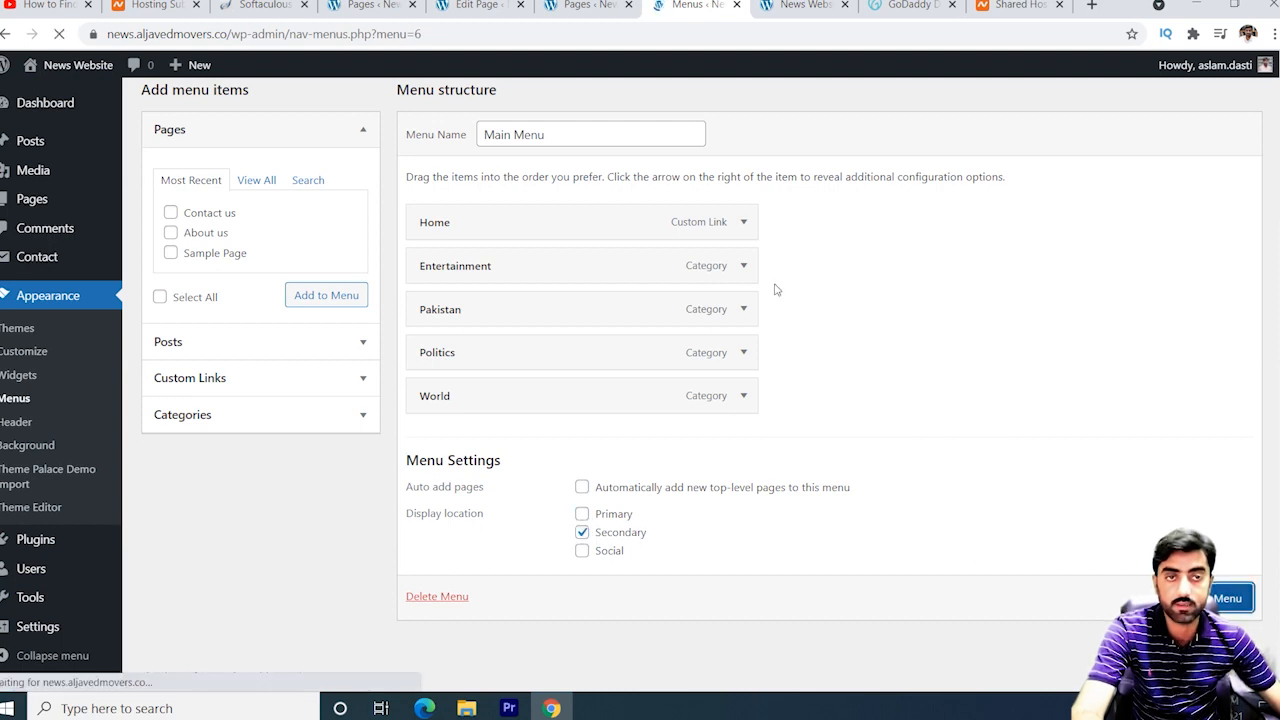
pyautogui.click(803, 4)
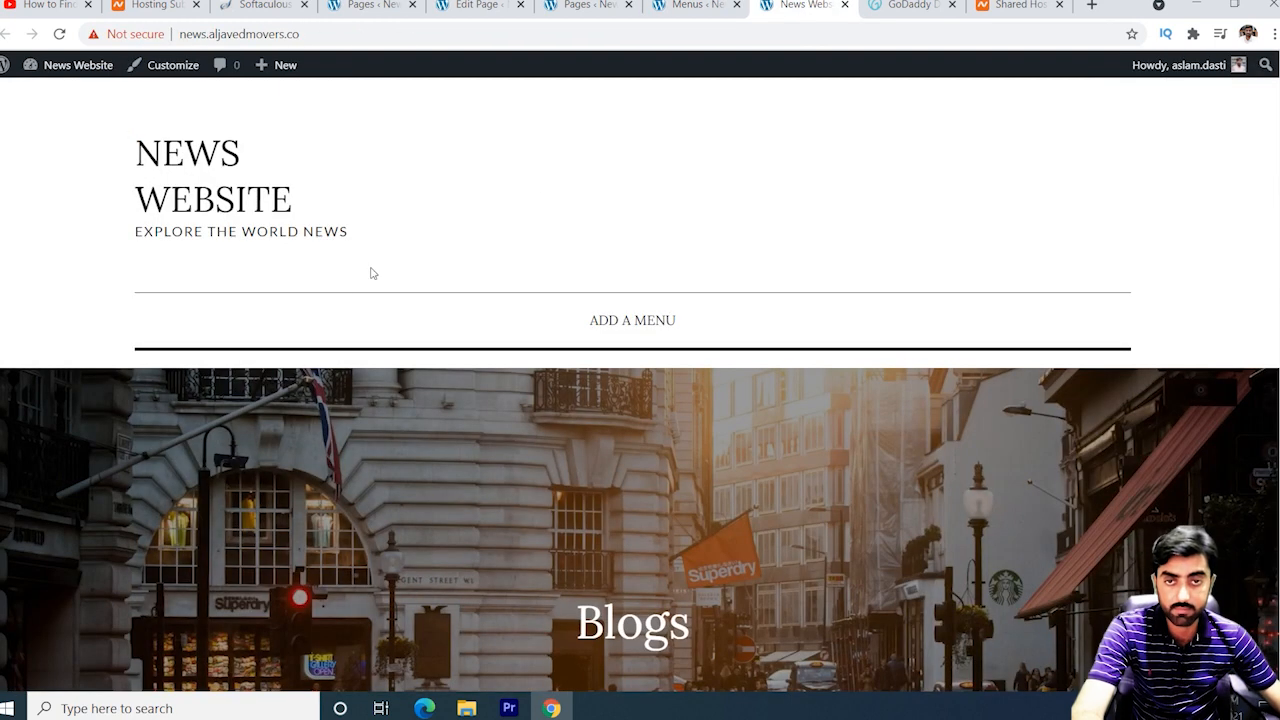
pyautogui.click(59, 33)
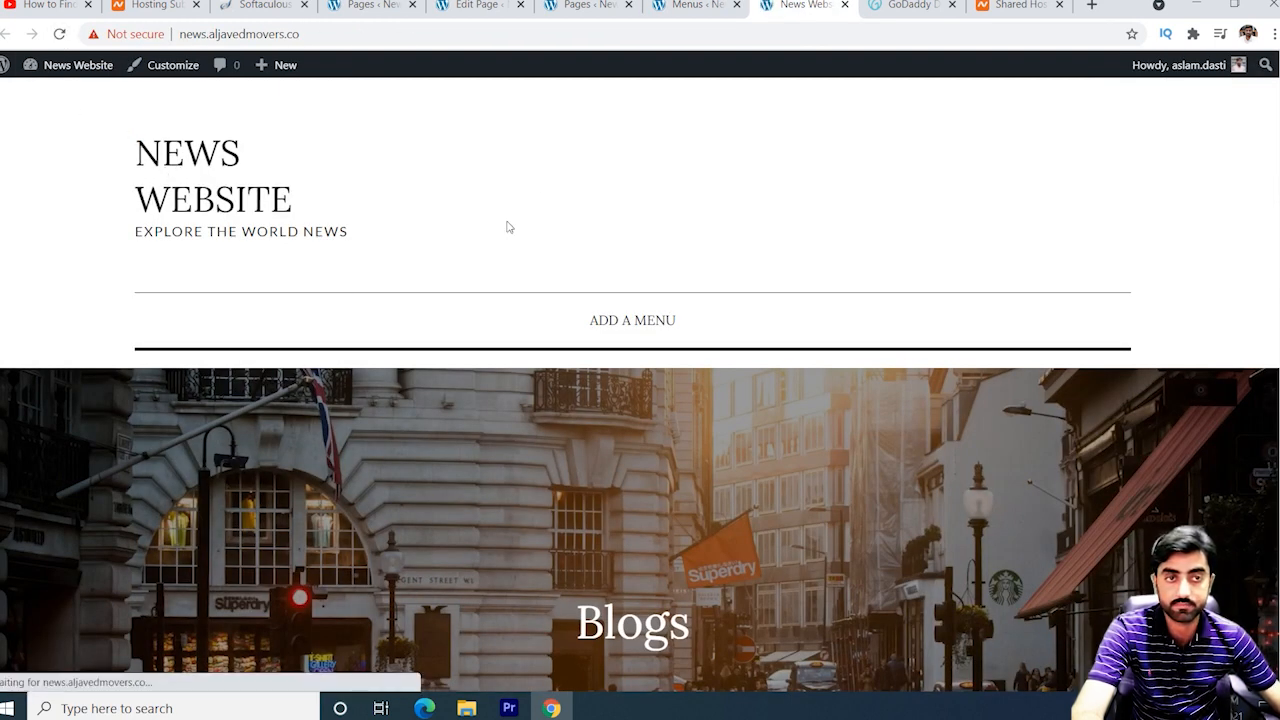
# Move Main Menu to the Primary location instead of Secondary and save it.
pyautogui.click(593, 5)
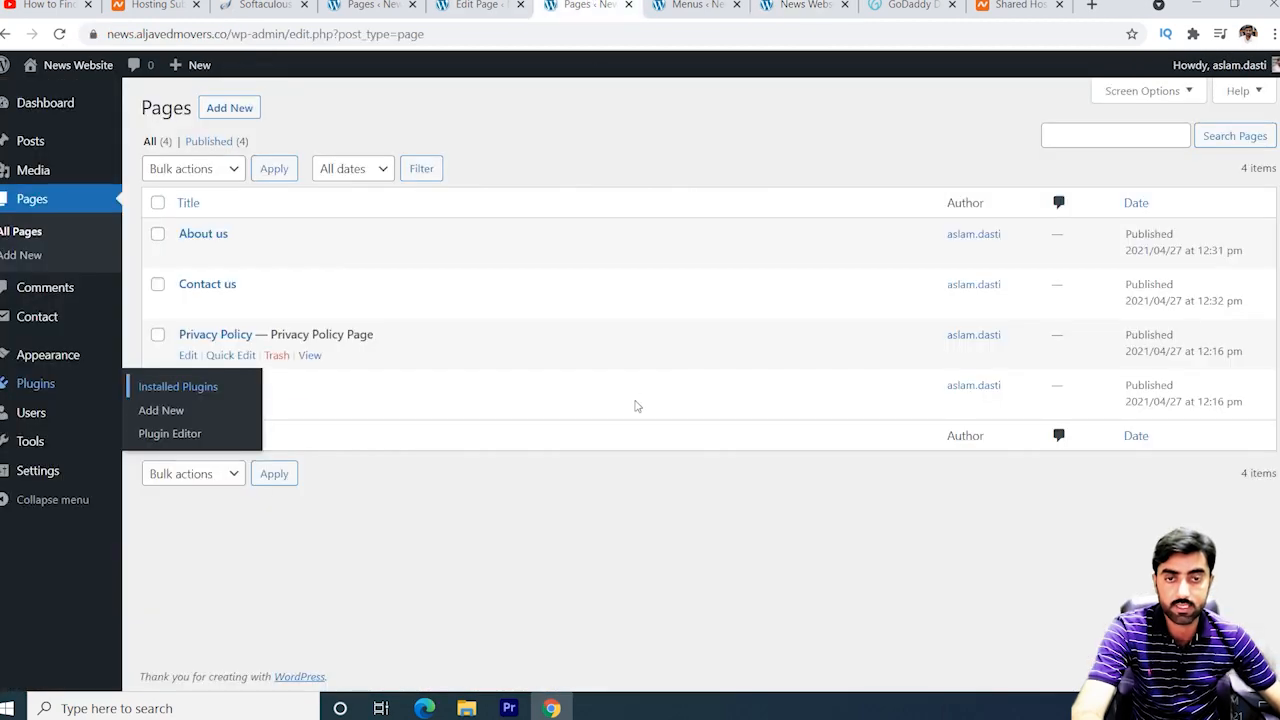
pyautogui.click(692, 5)
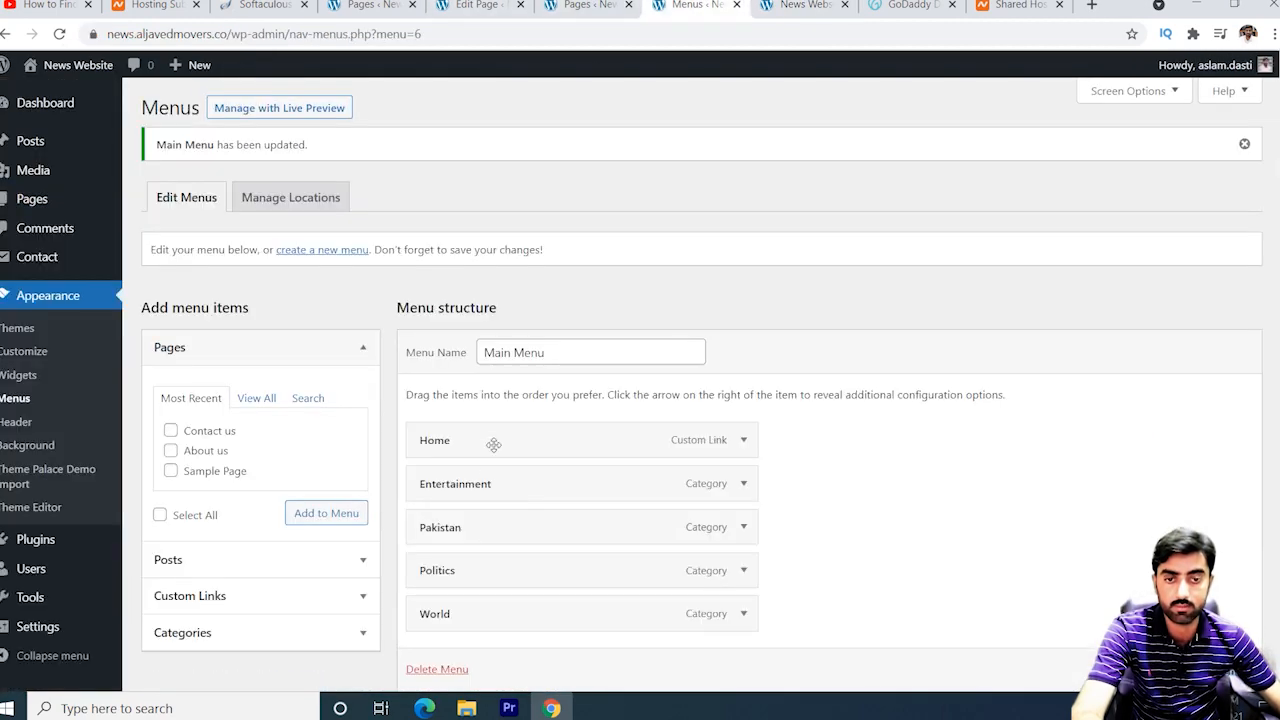
pyautogui.scroll(-3, 614, 437)
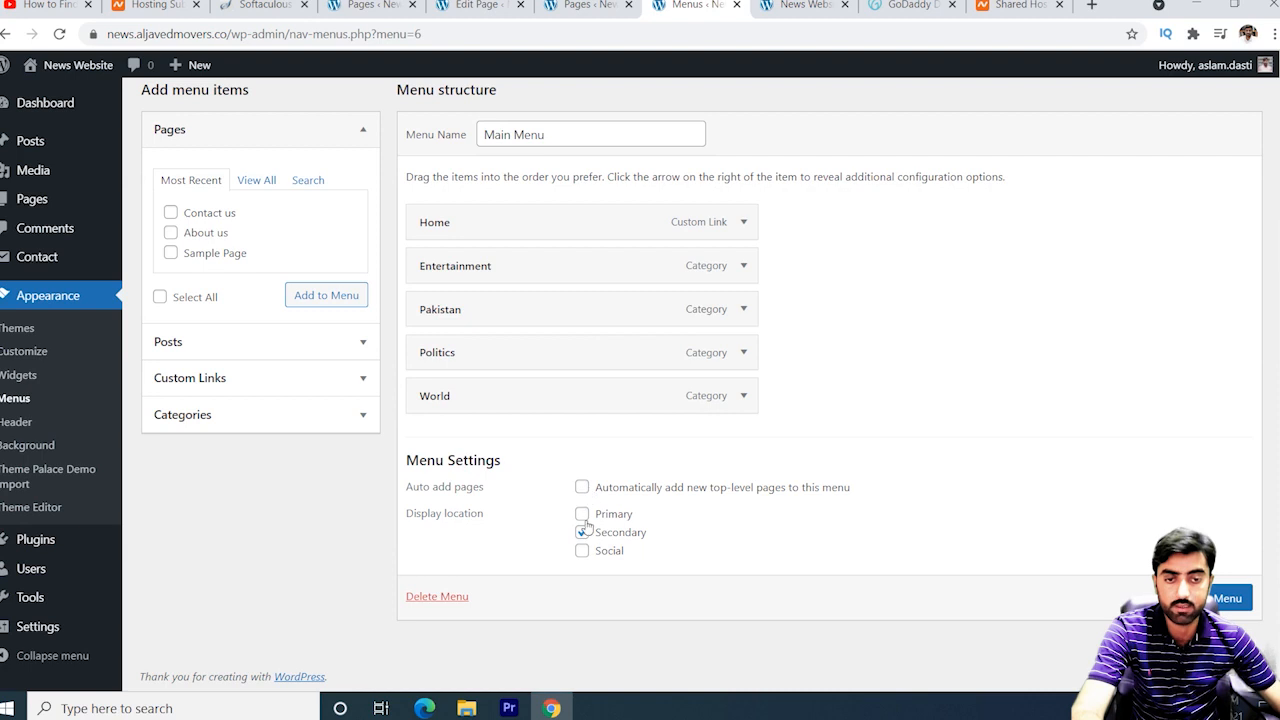
pyautogui.click(582, 514)
pyautogui.click(582, 532)
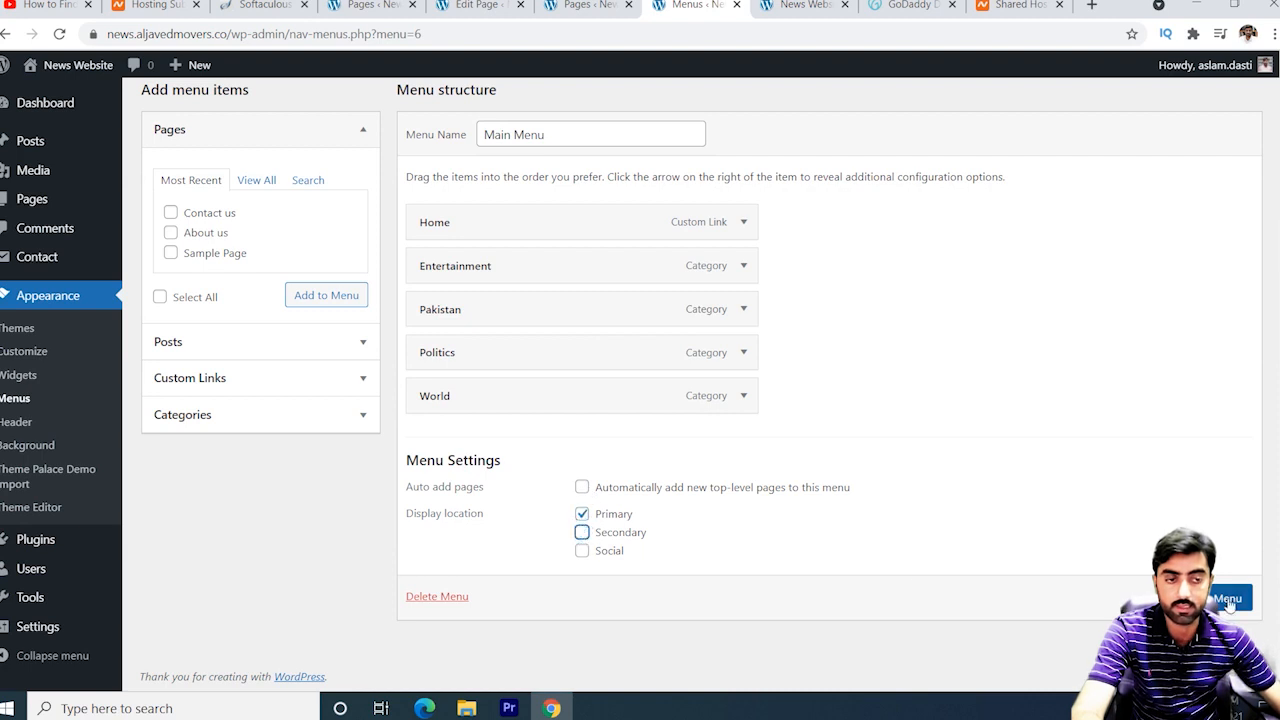
pyautogui.click(1225, 598)
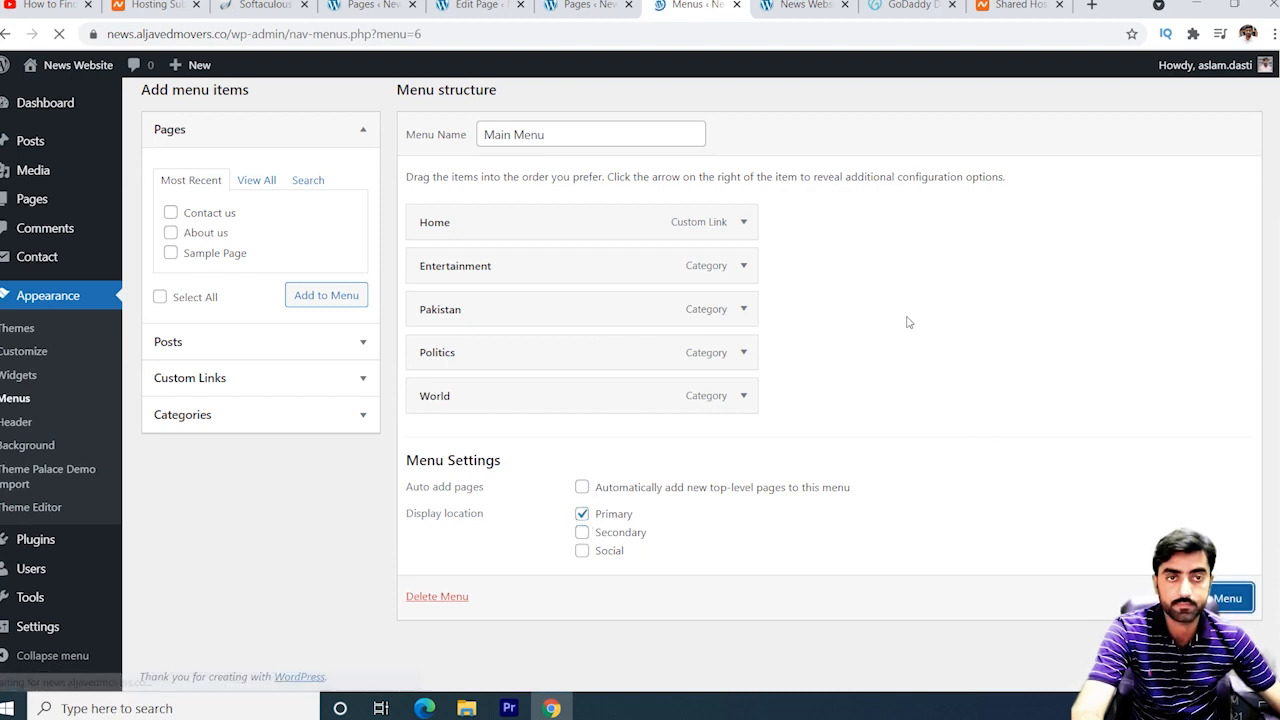
pyautogui.click(829, 5)
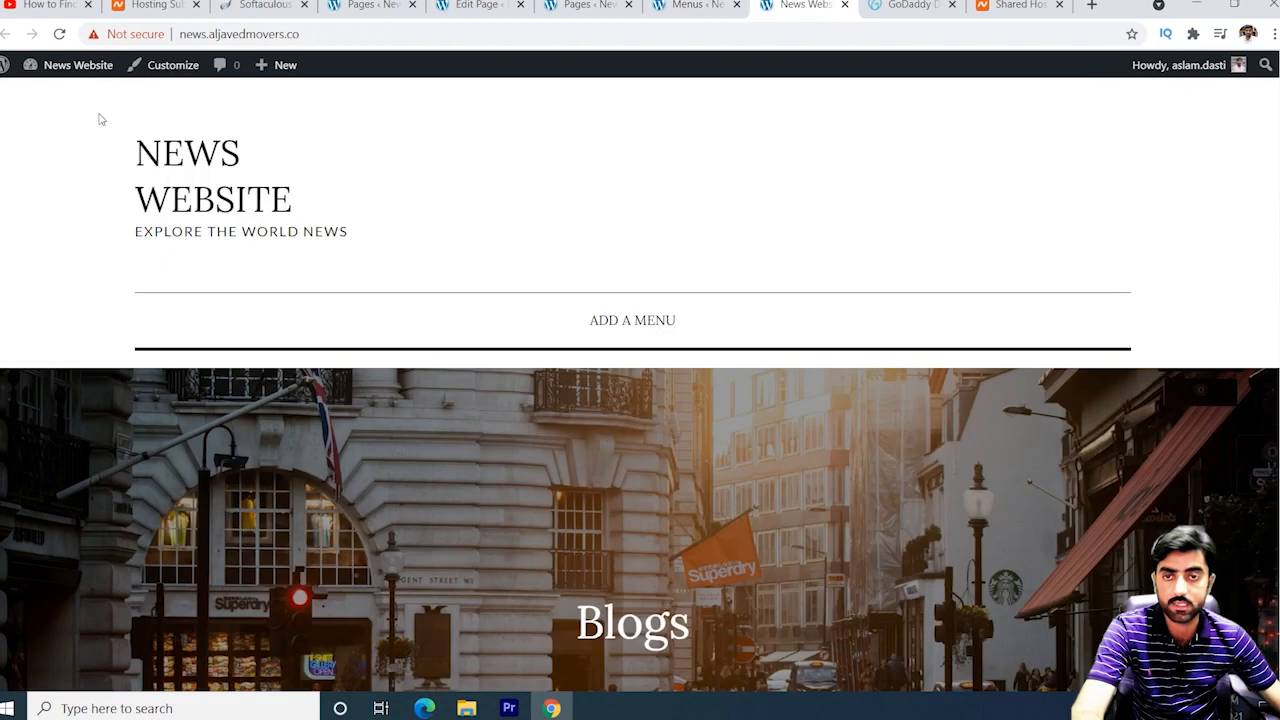
# Reload the site to see the new menu and scroll the empty Entertainment category page.
pyautogui.click(59, 34)
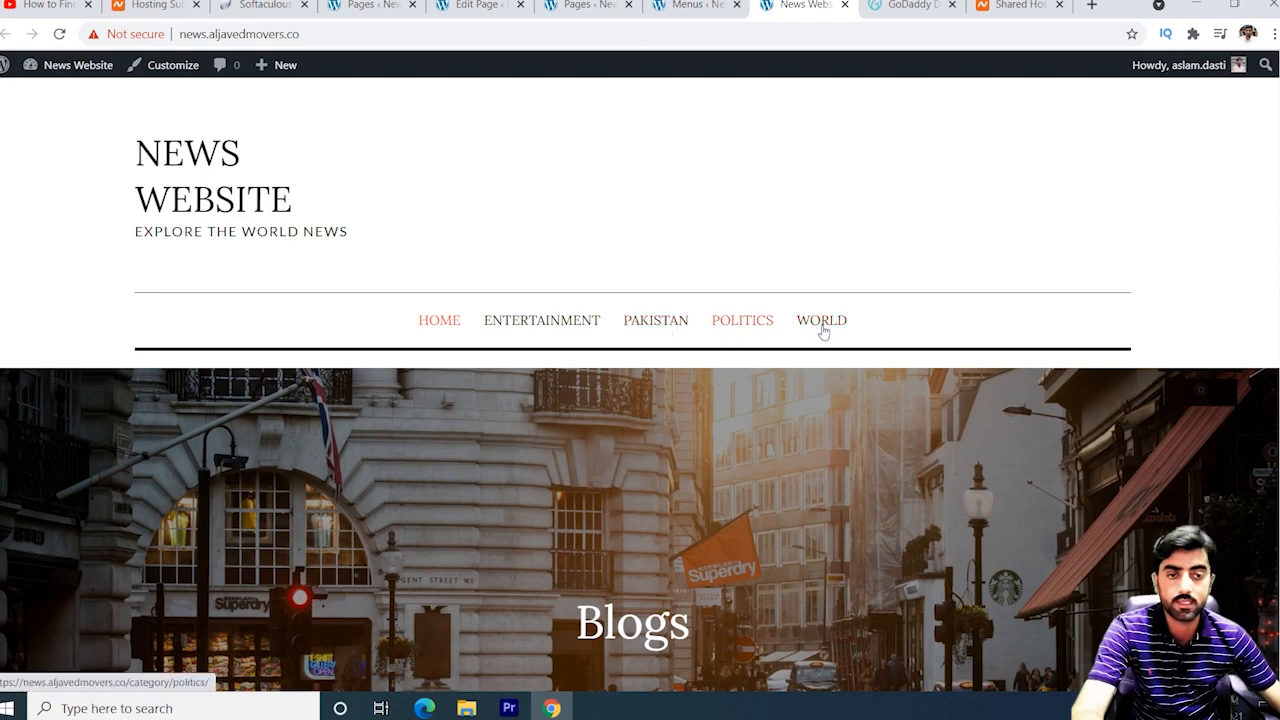
pyautogui.click(548, 331)
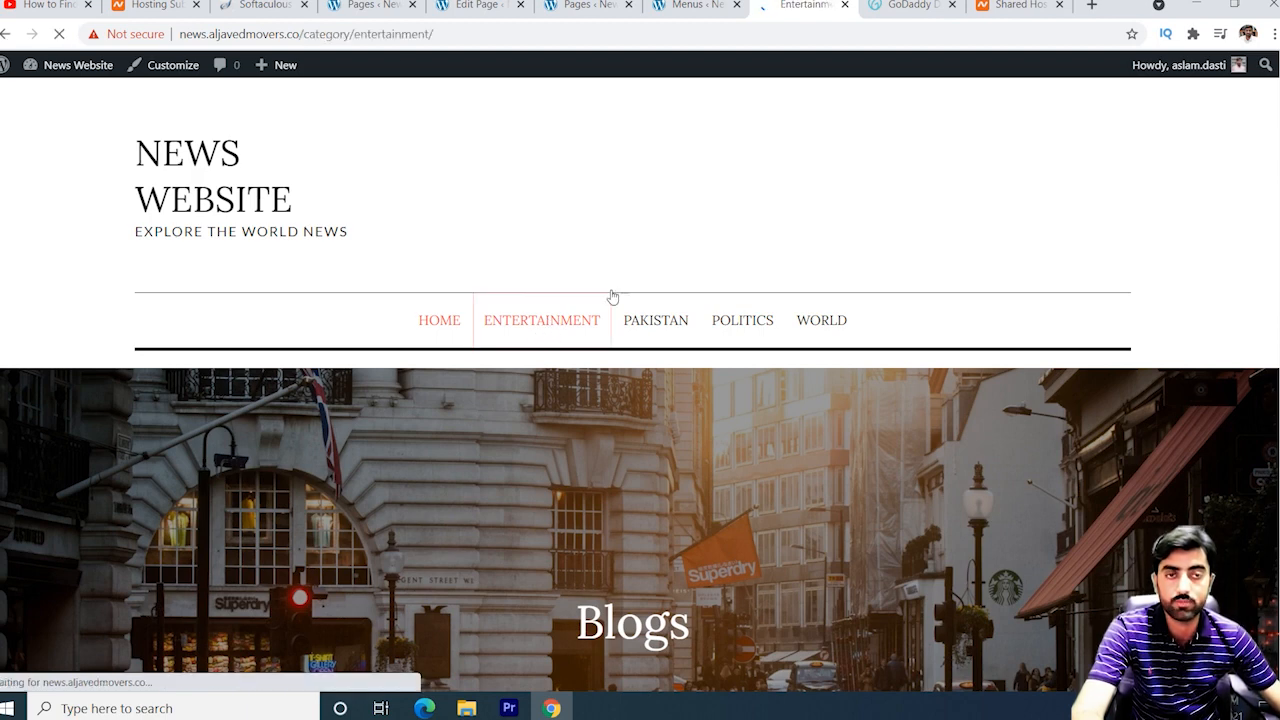
pyautogui.scroll(-4, 686, 447)
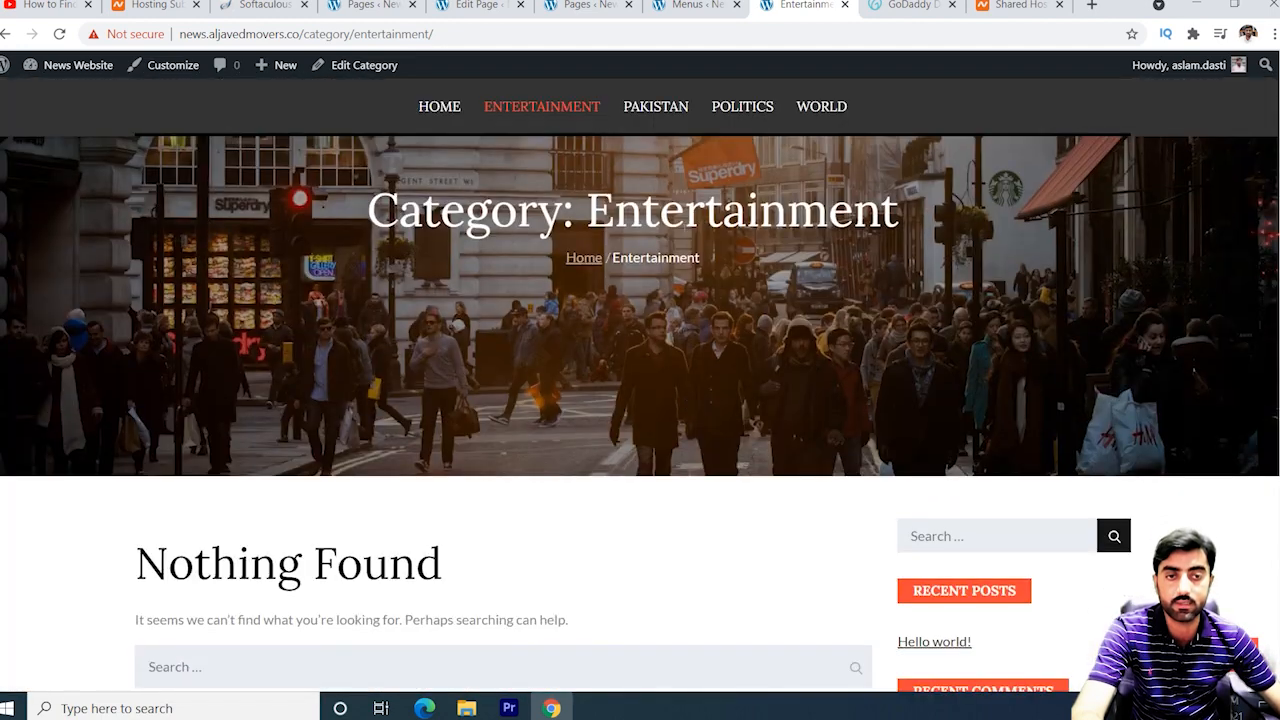
pyautogui.scroll(-3, 571, 274)
pyautogui.scroll(1, 611, 297)
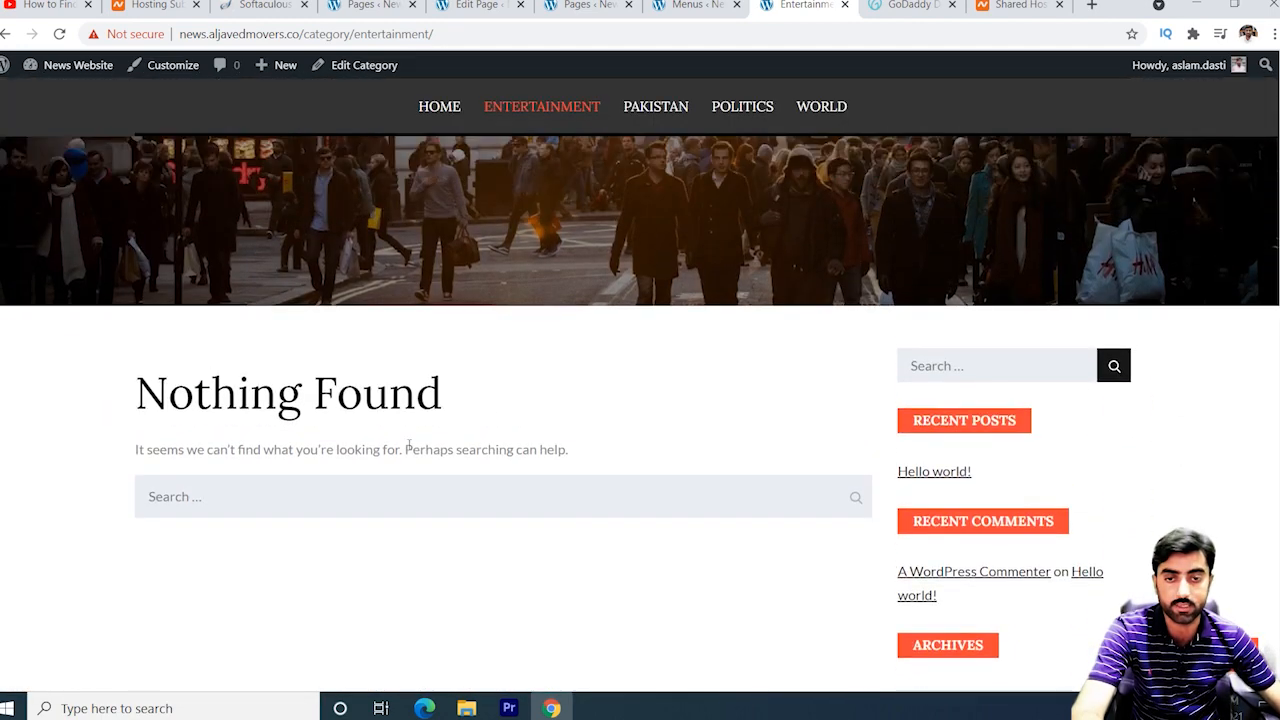
pyautogui.scroll(-2, 461, 484)
pyautogui.scroll(5, 463, 486)
pyautogui.click(697, 6)
pyautogui.scroll(3, 436, 310)
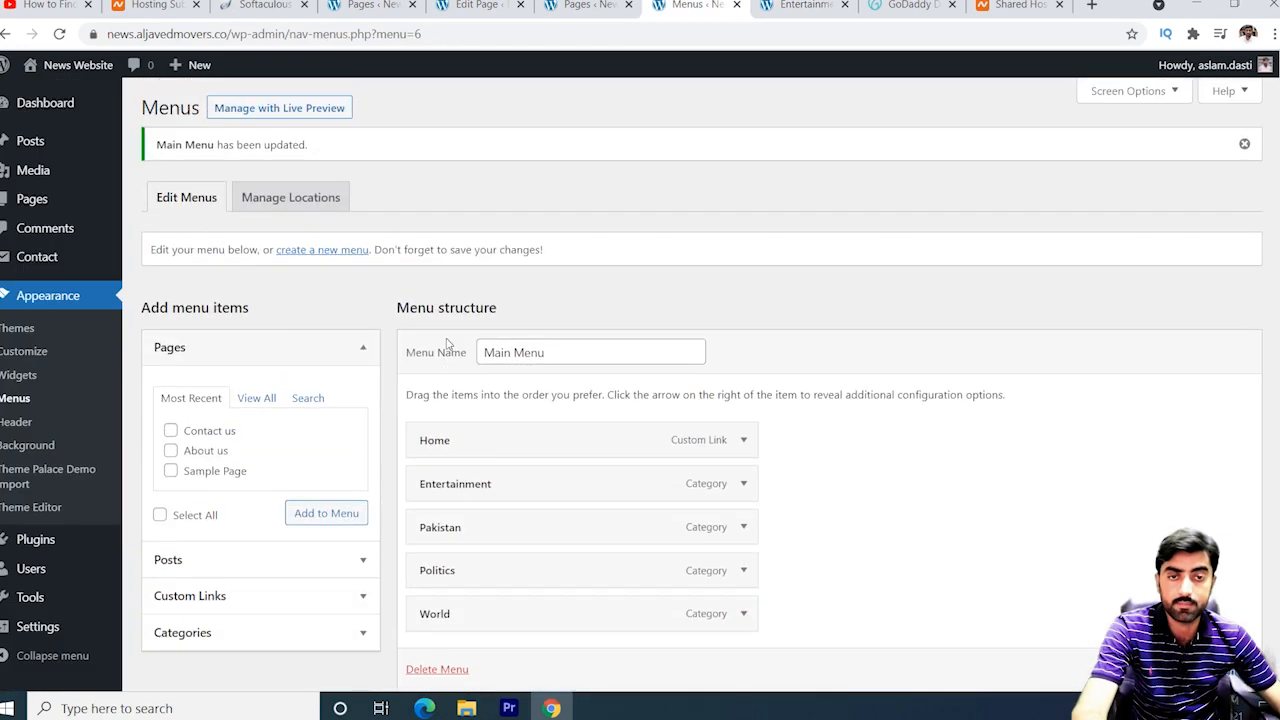
# Create a new menu named 'top menu' assigned to the Secondary location.
pyautogui.click(334, 252)
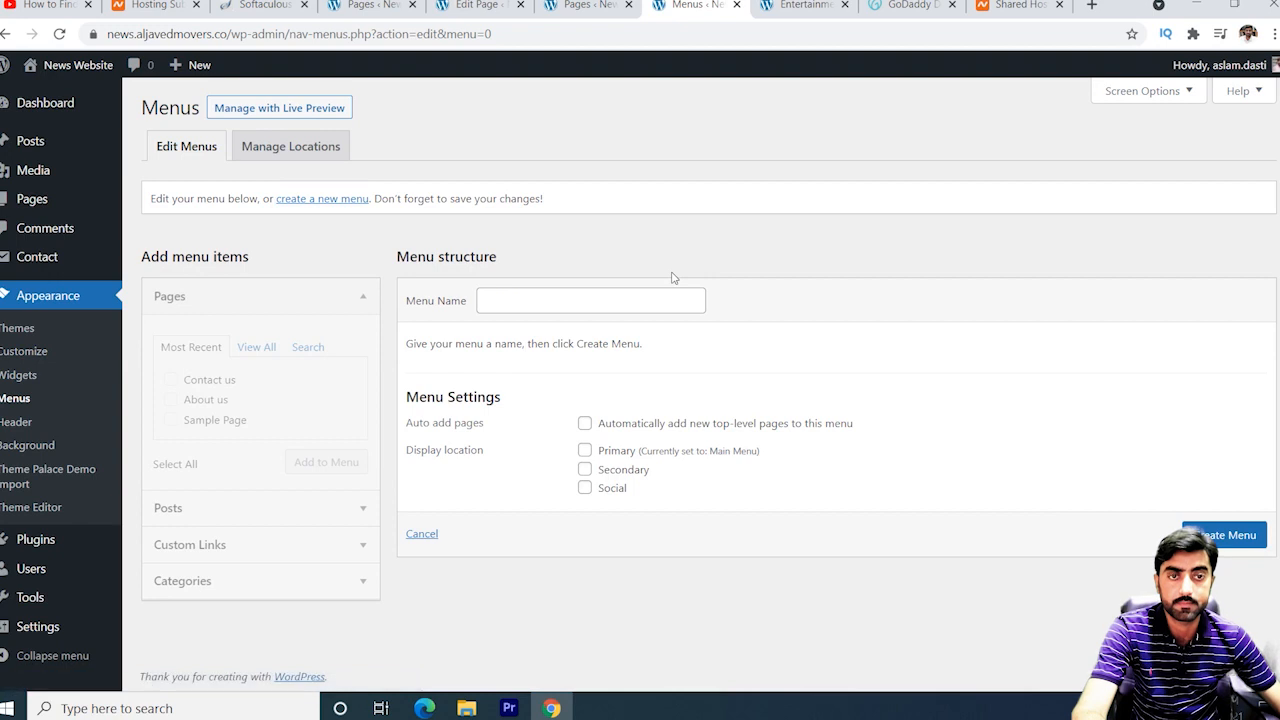
pyautogui.click(583, 303)
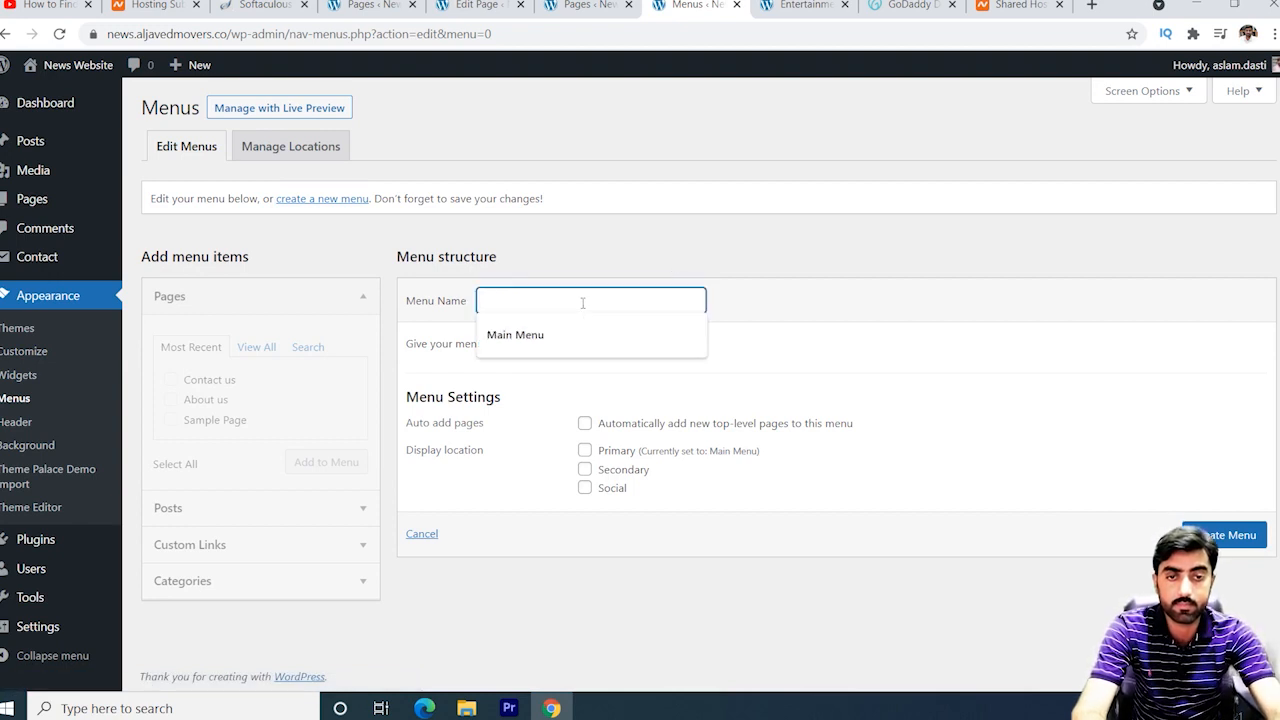
pyautogui.click(583, 303)
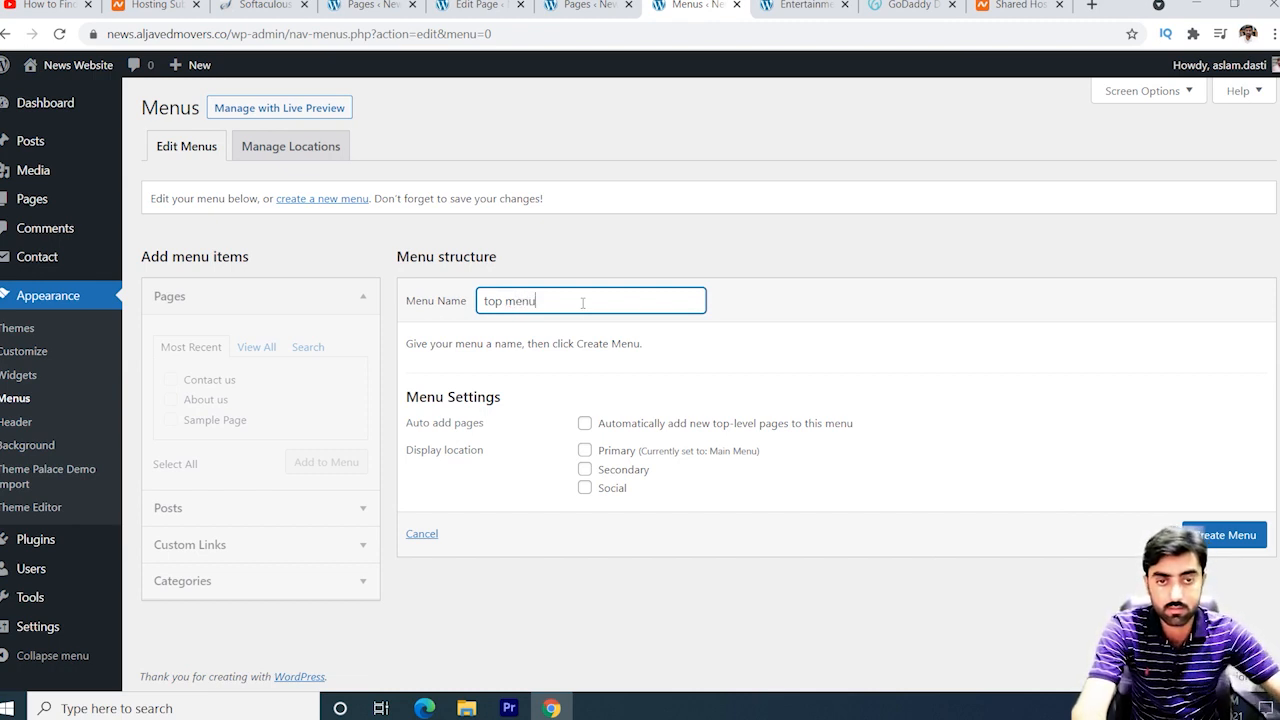
pyautogui.click(585, 451)
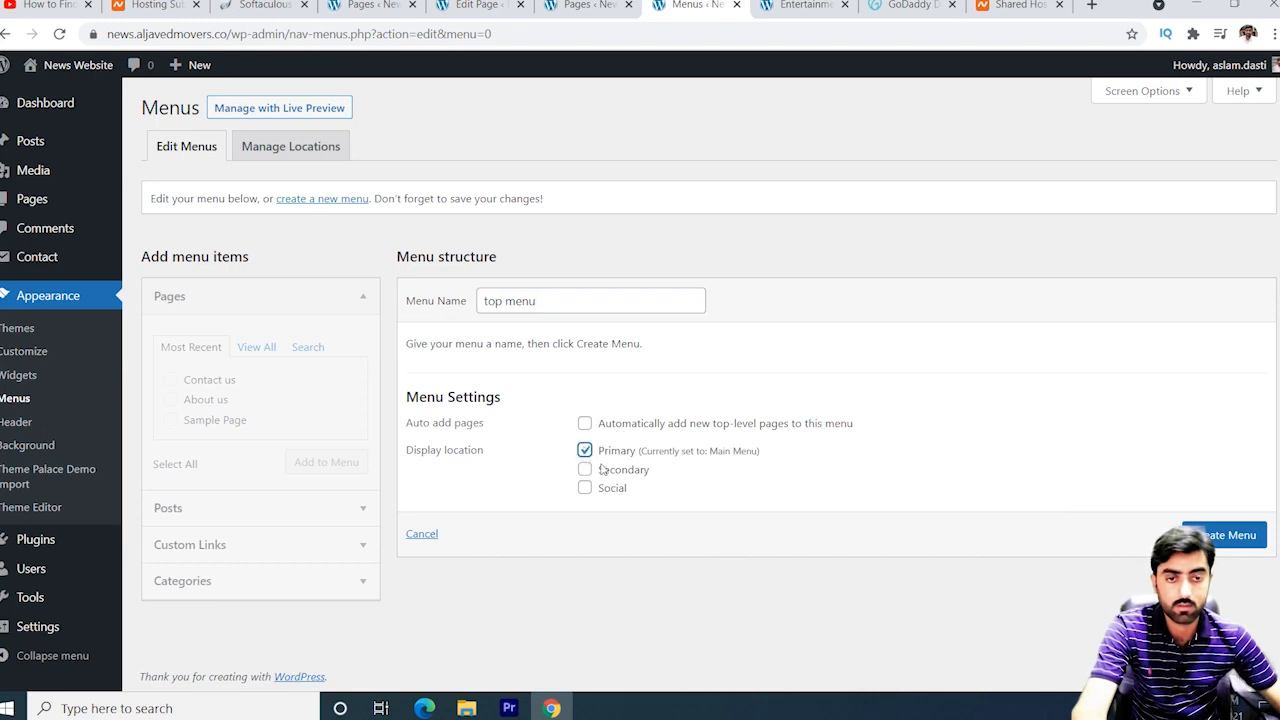
pyautogui.click(585, 451)
pyautogui.click(585, 469)
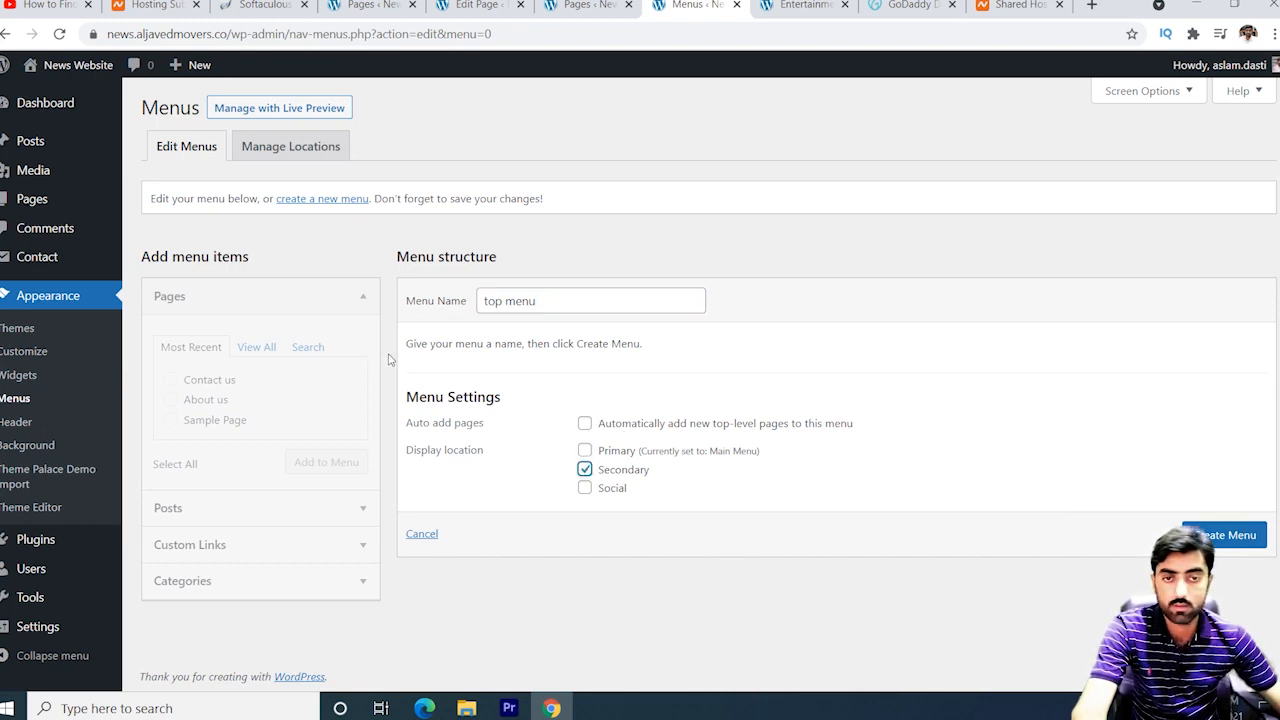
pyautogui.click(1228, 535)
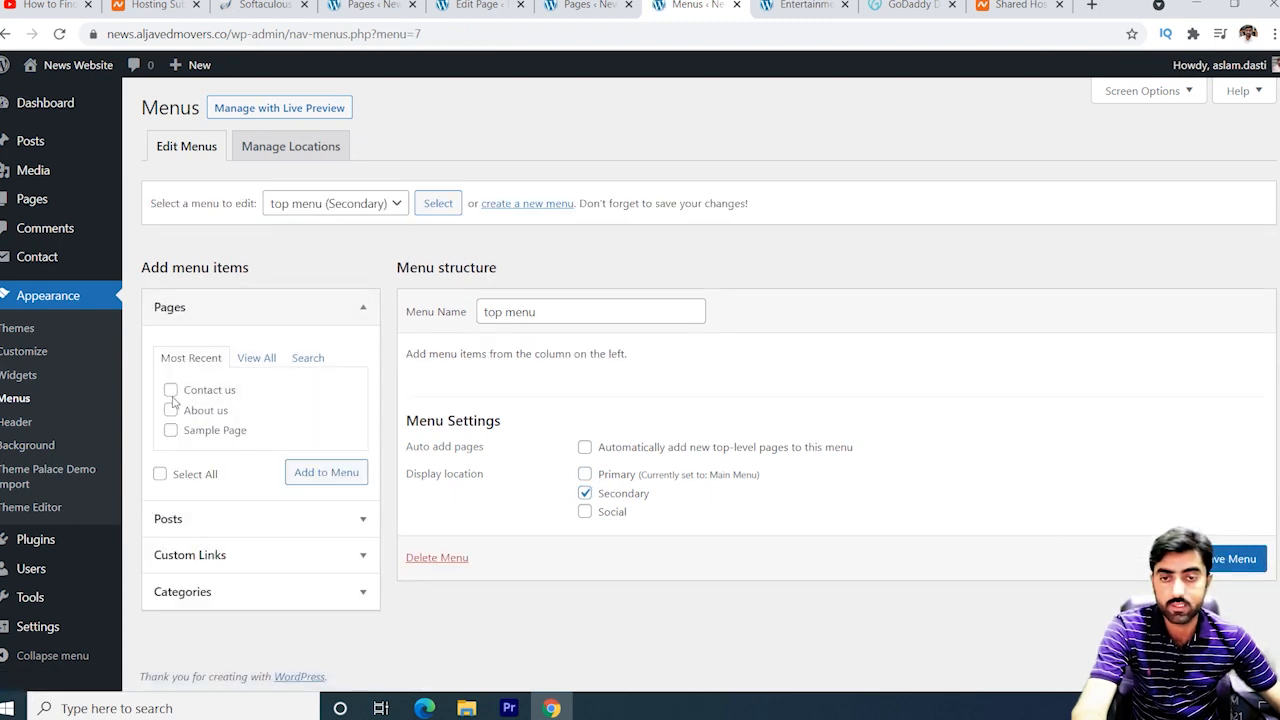
# Add the Home, About us, Contact us and Privacy Policy pages and save the menu.
pyautogui.click(256, 358)
pyautogui.click(171, 390)
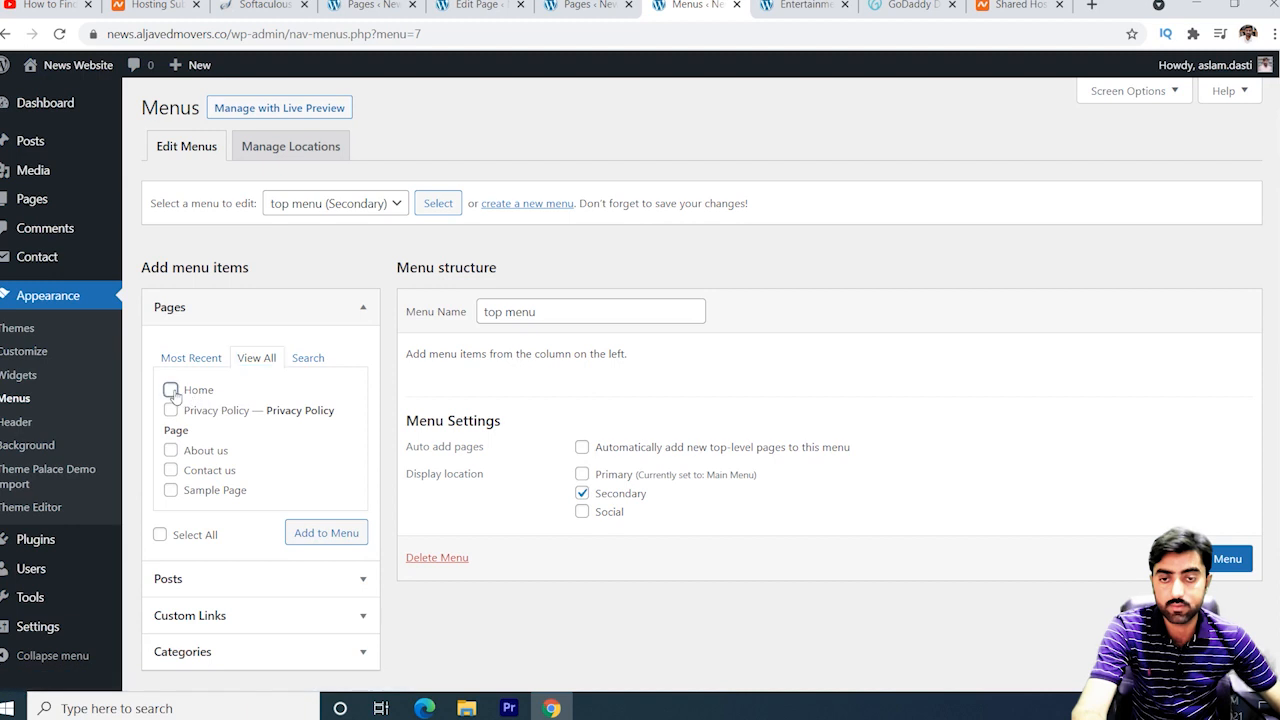
pyautogui.click(171, 450)
pyautogui.click(171, 470)
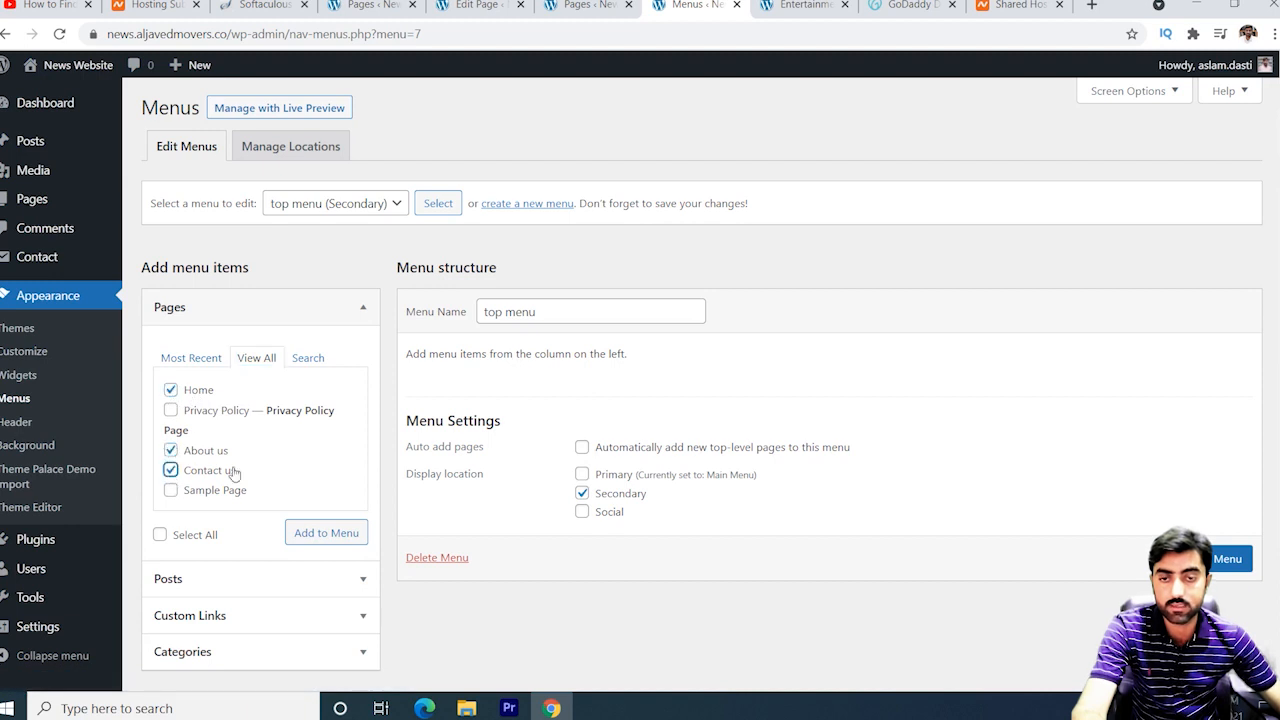
pyautogui.click(171, 410)
pyautogui.click(338, 532)
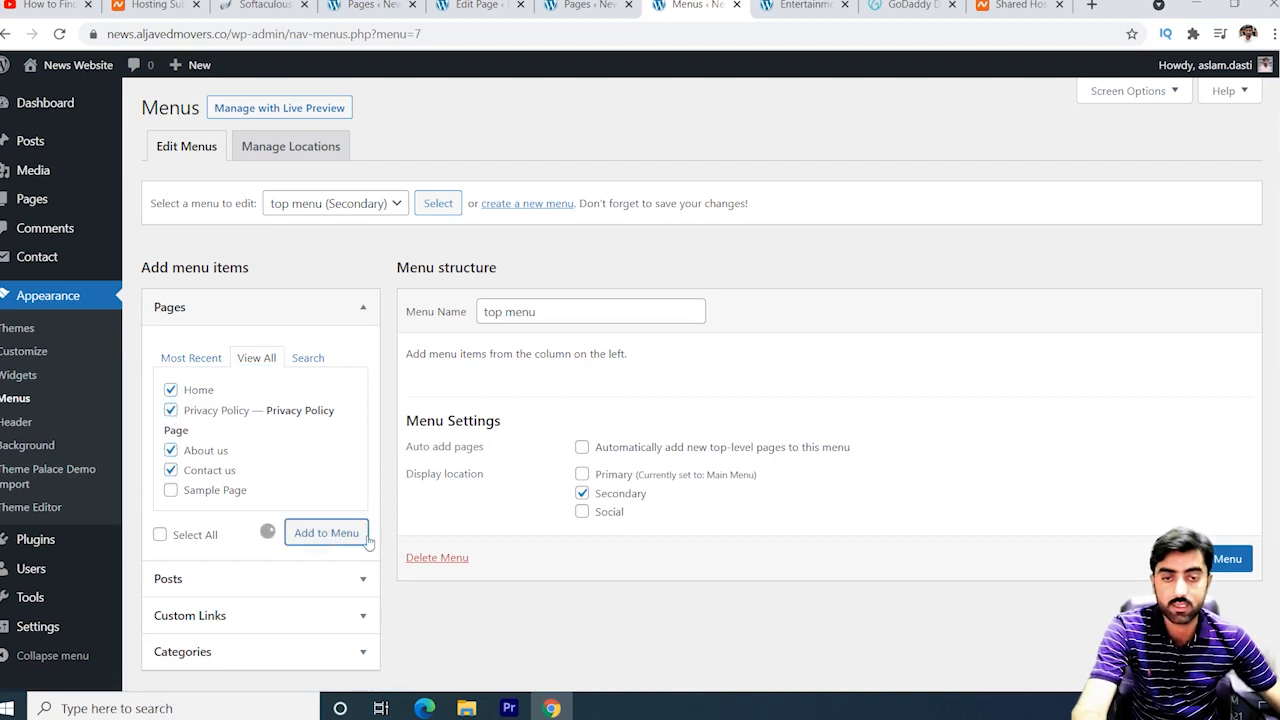
pyautogui.click(1212, 670)
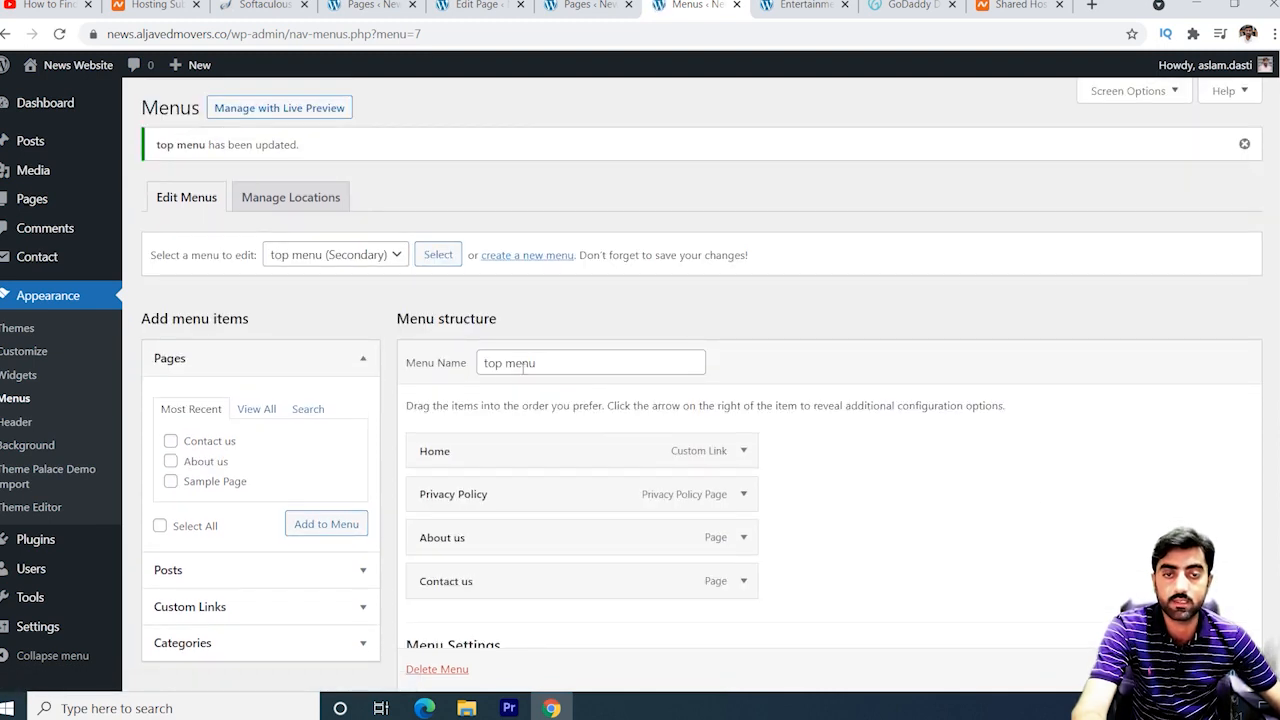
pyautogui.click(803, 6)
pyautogui.scroll(-9, 1026, 486)
pyautogui.scroll(-2, 1040, 516)
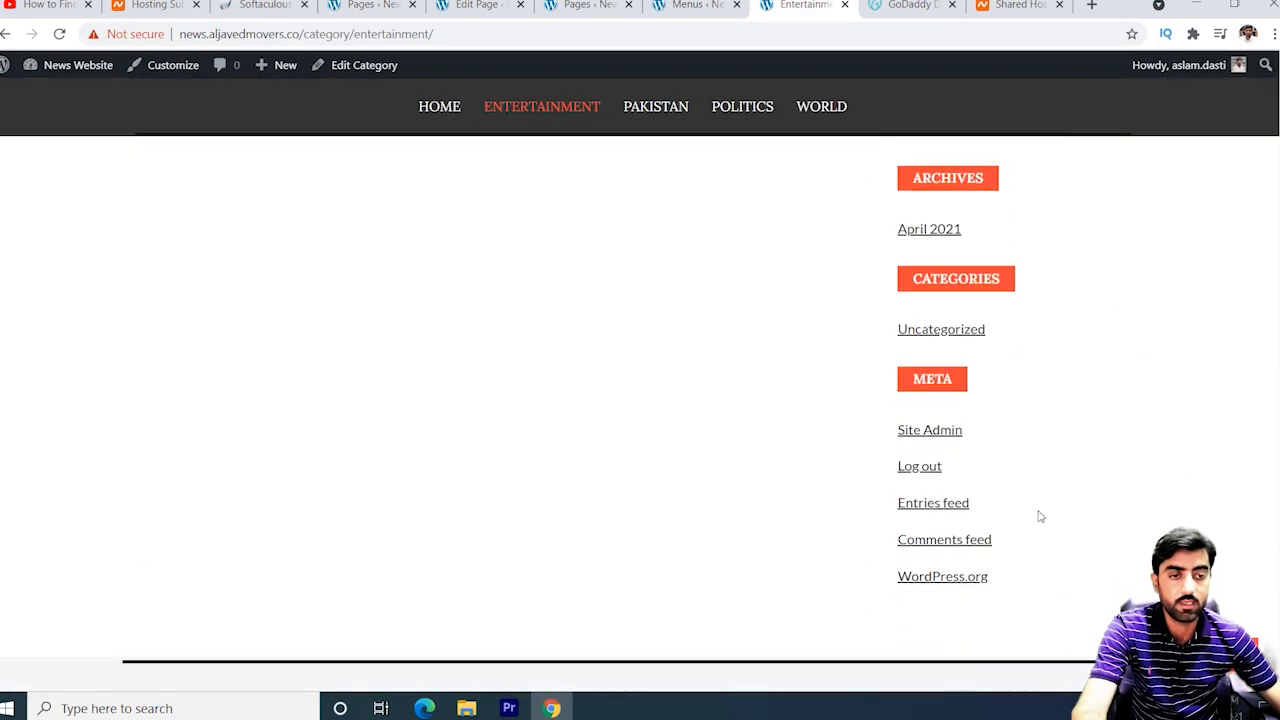
pyautogui.scroll(4, 977, 400)
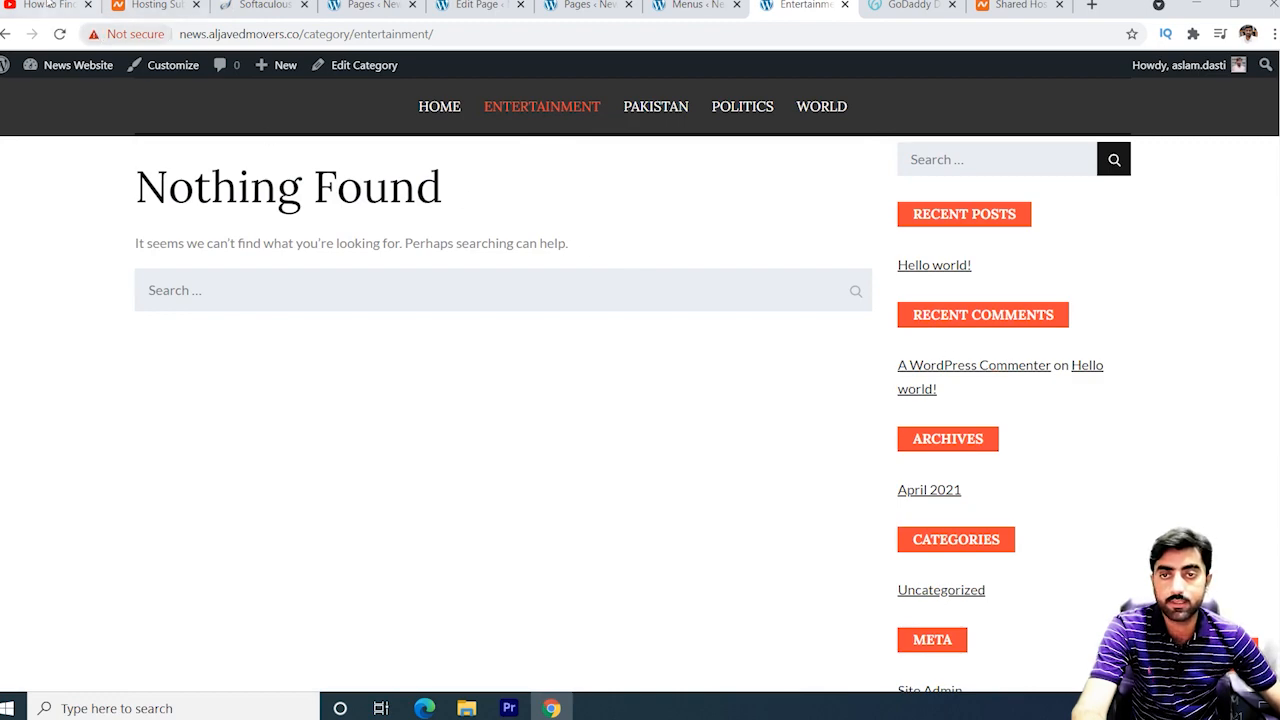
pyautogui.hotkey('ctrl', 'pageup')
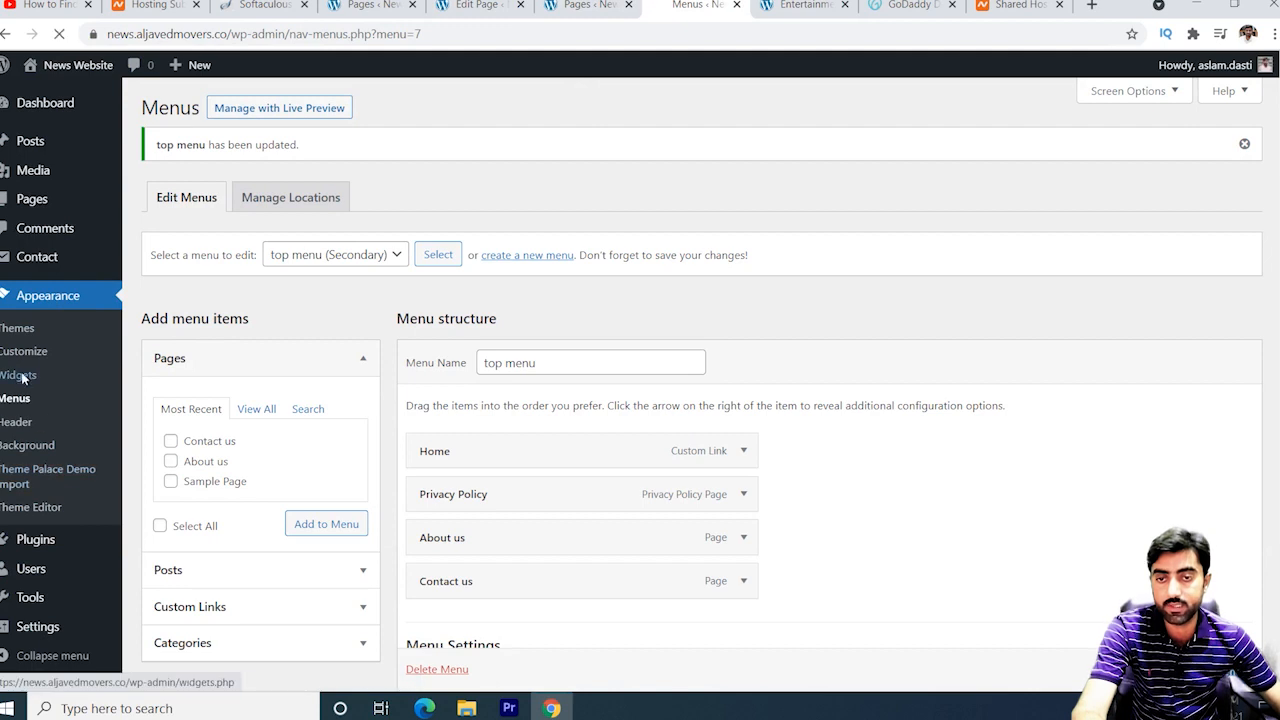
# Delete the Recent Posts, Recent Comments, Archives, Categories and Meta widgets from the Sidebar.
pyautogui.click(20, 375)
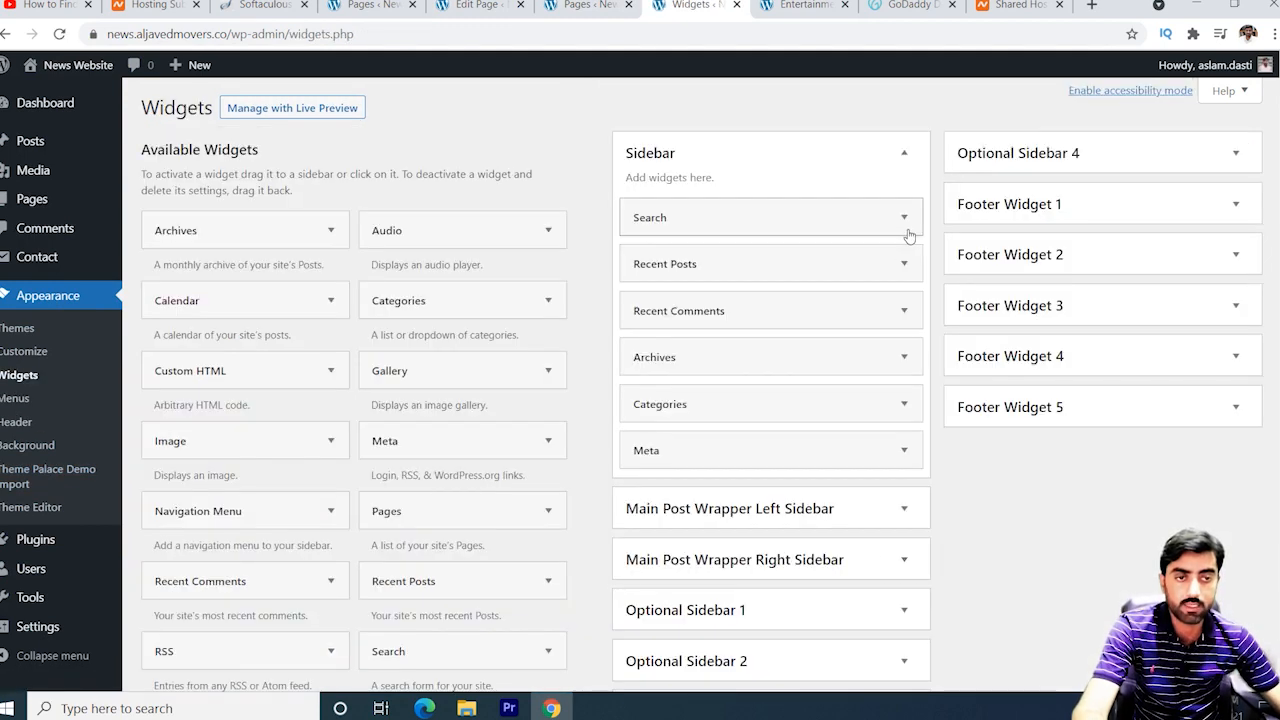
pyautogui.click(902, 266)
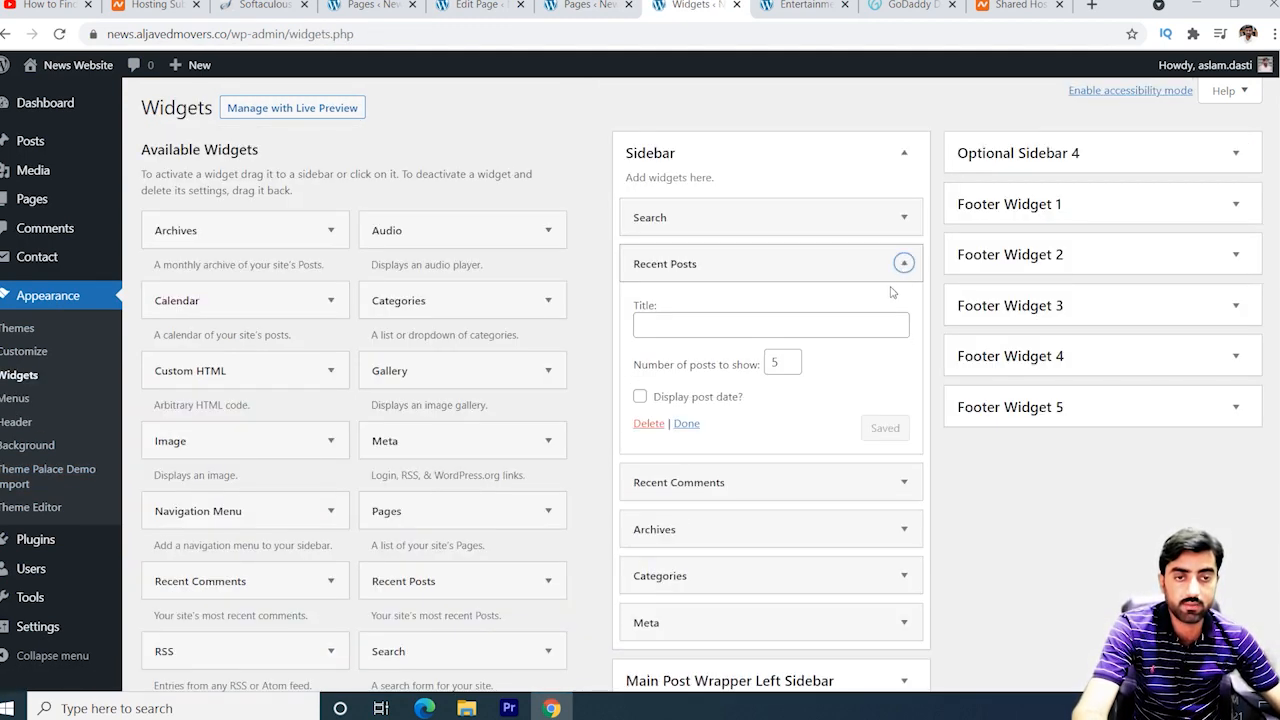
pyautogui.click(649, 424)
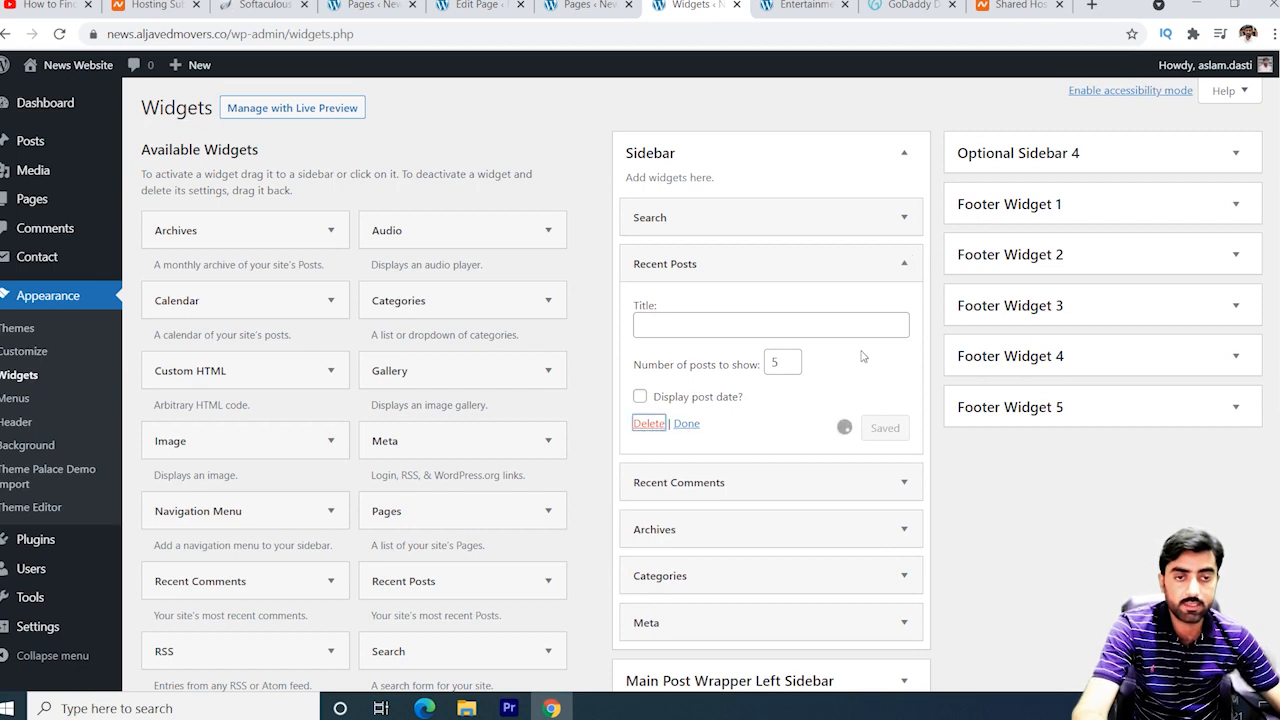
pyautogui.click(904, 266)
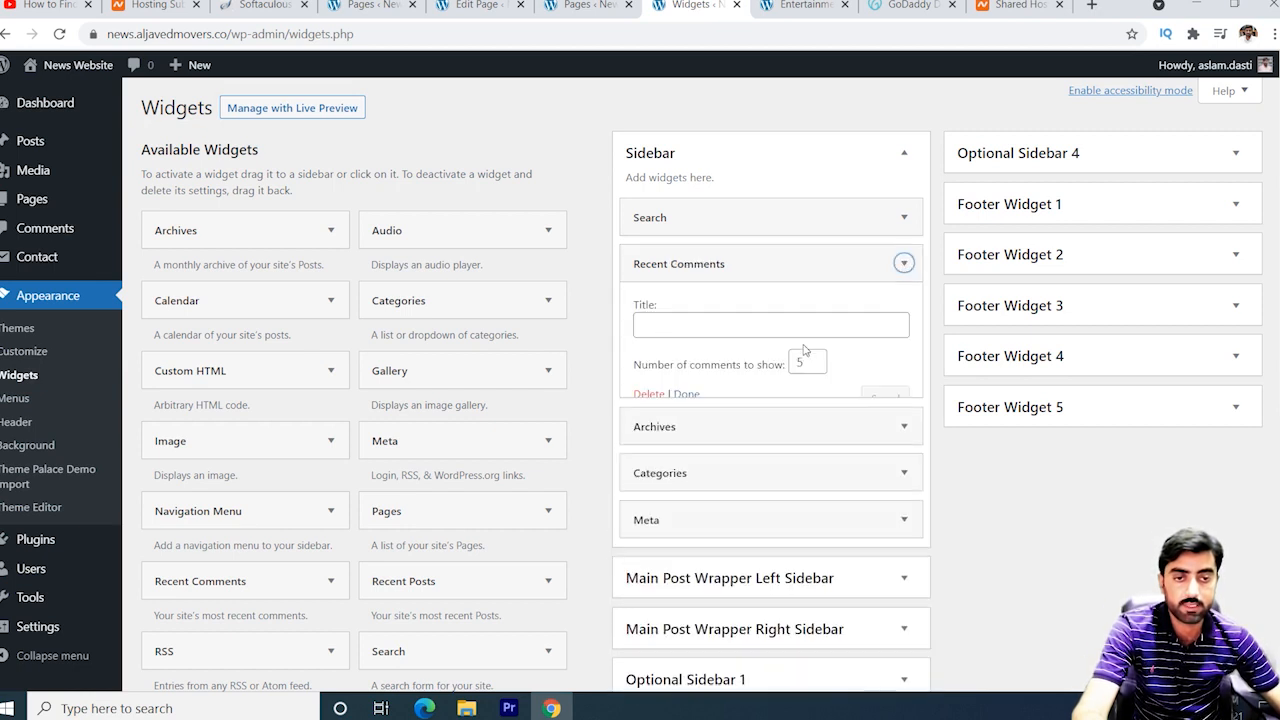
pyautogui.click(650, 395)
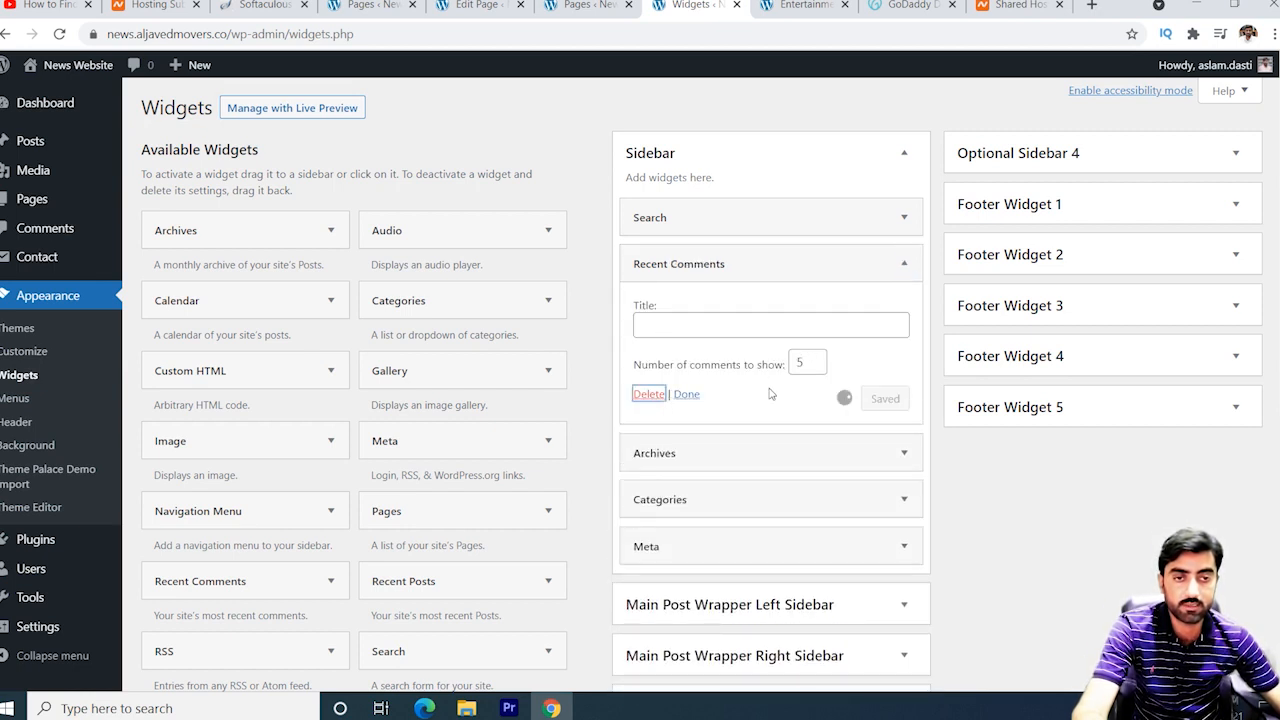
pyautogui.click(903, 263)
pyautogui.click(648, 405)
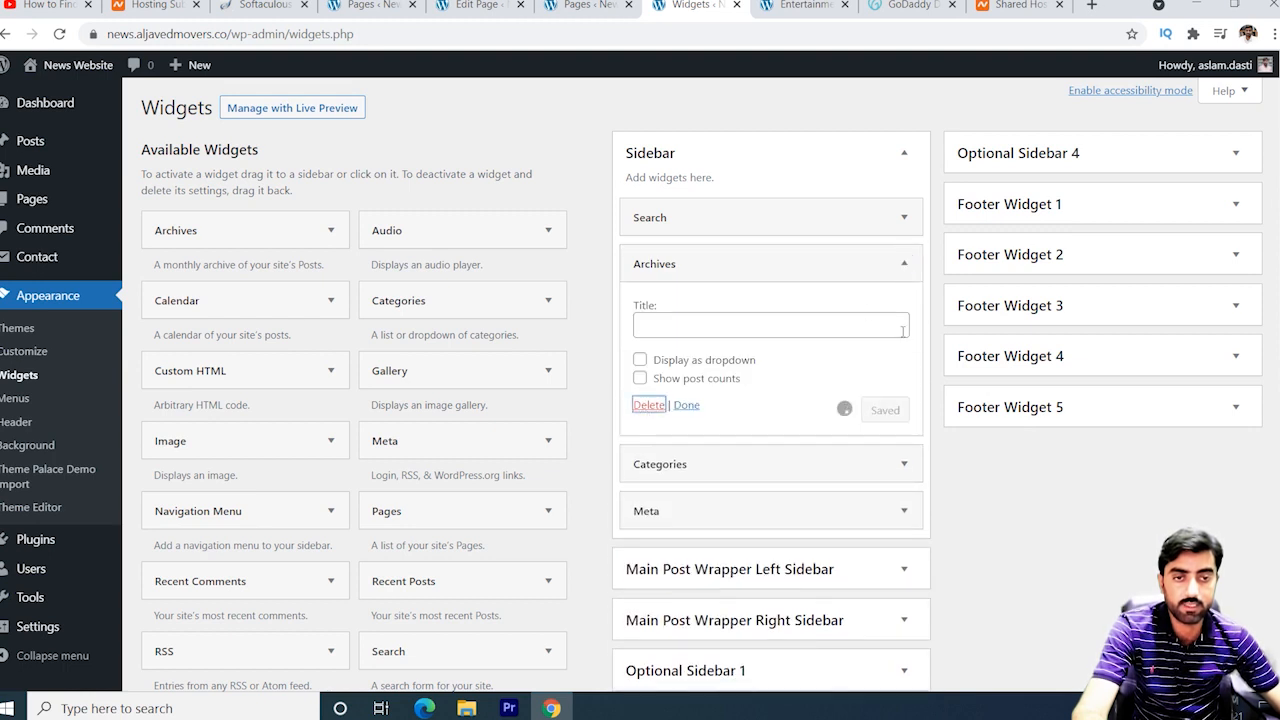
pyautogui.click(906, 266)
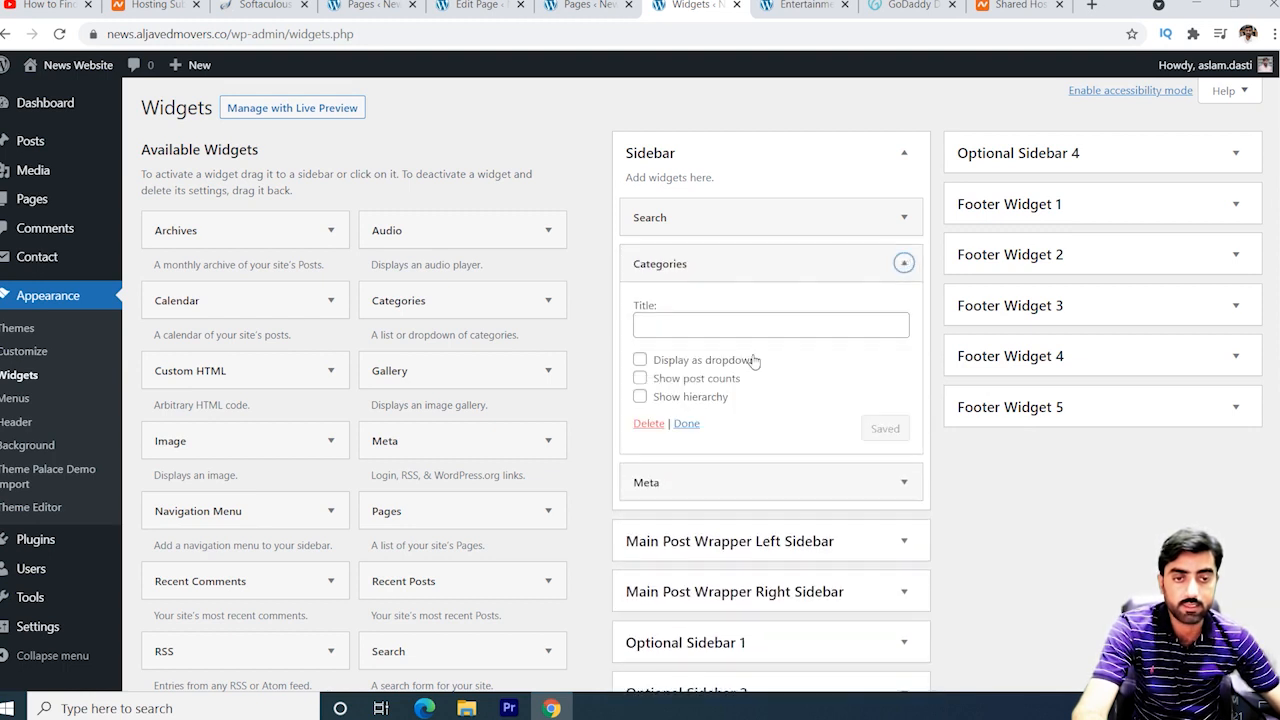
pyautogui.click(645, 422)
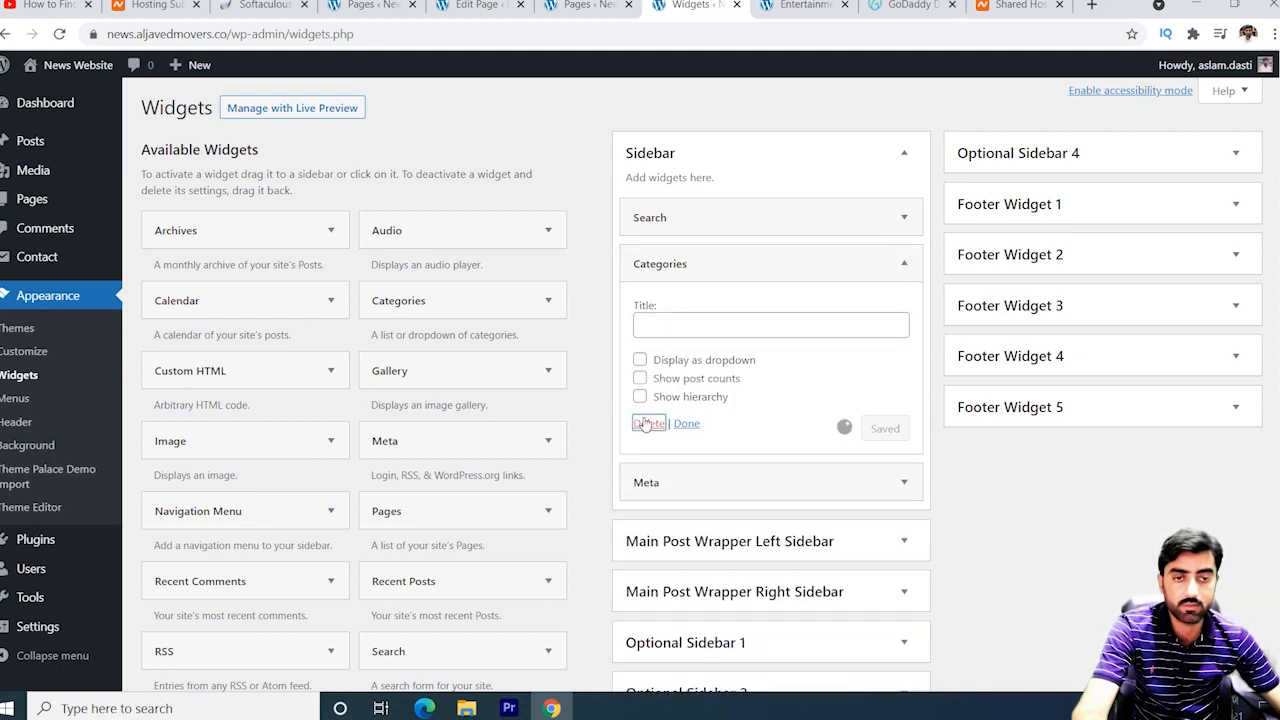
pyautogui.click(903, 265)
pyautogui.click(647, 360)
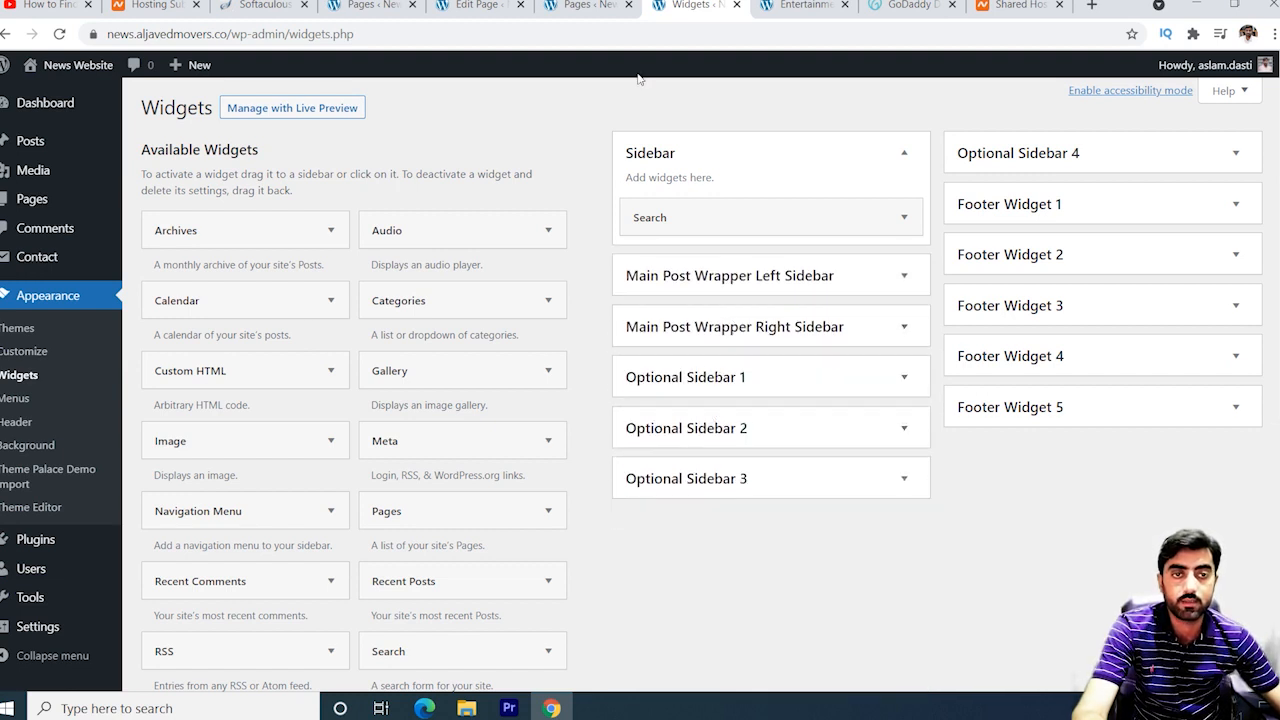
pyautogui.click(800, 6)
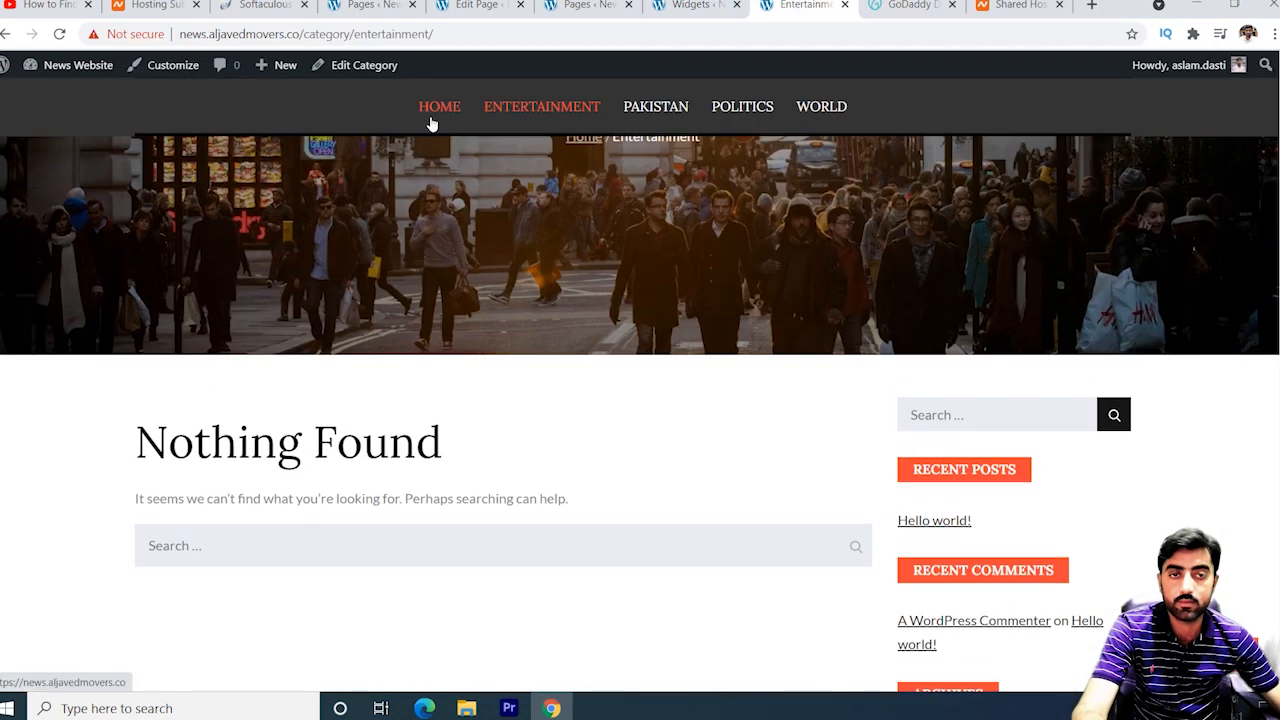
# Go to the site homepage, then open and scroll through the Hello world! post.
pyautogui.click(430, 115)
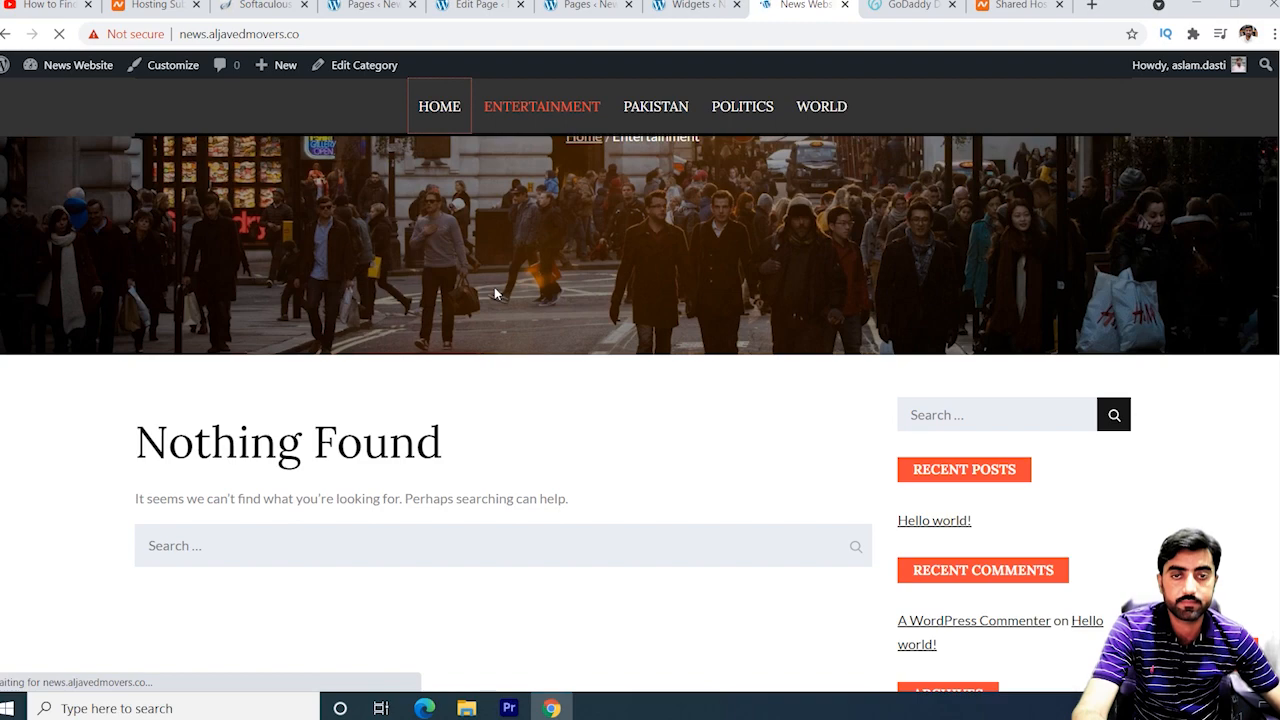
pyautogui.scroll(-5, 646, 361)
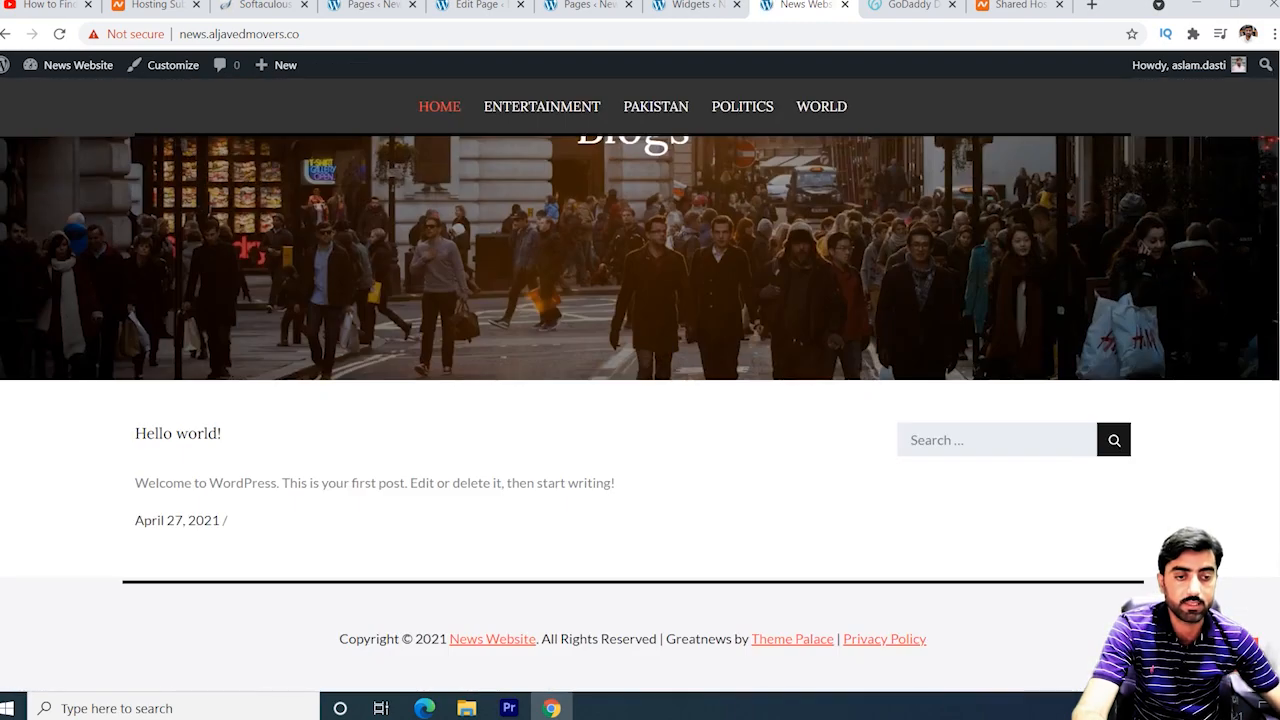
pyautogui.click(988, 444)
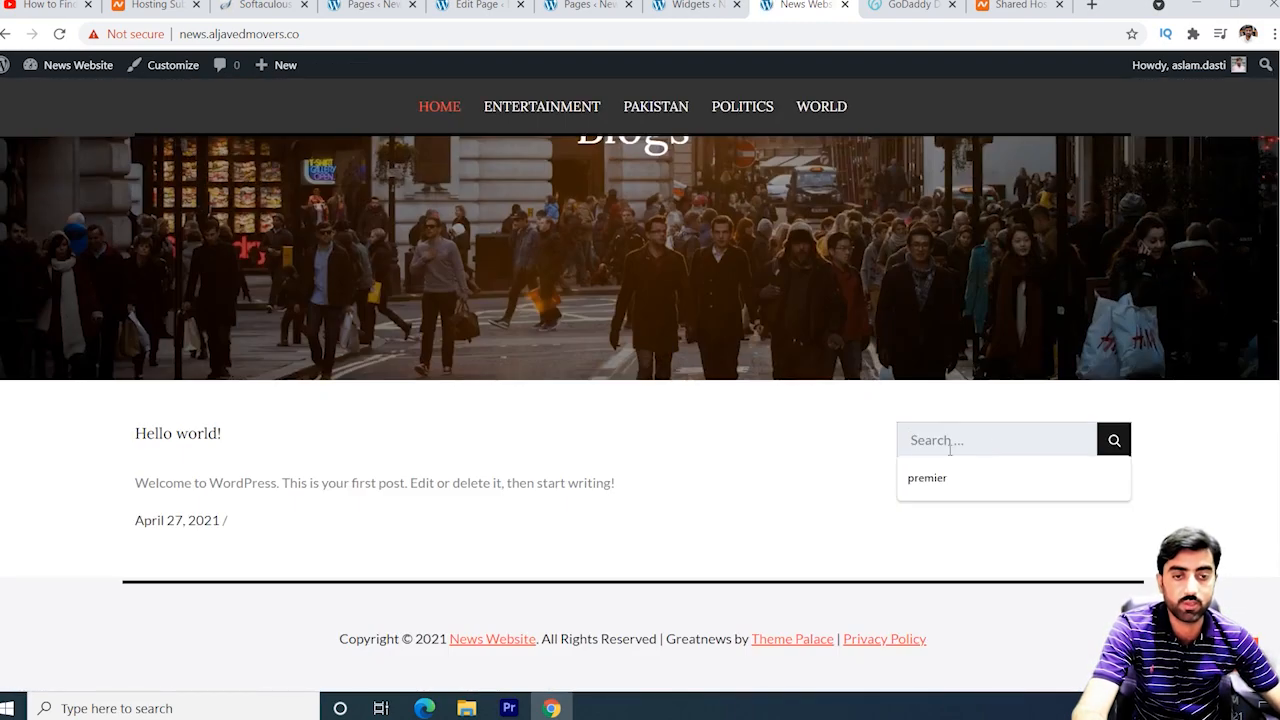
pyautogui.click(143, 408)
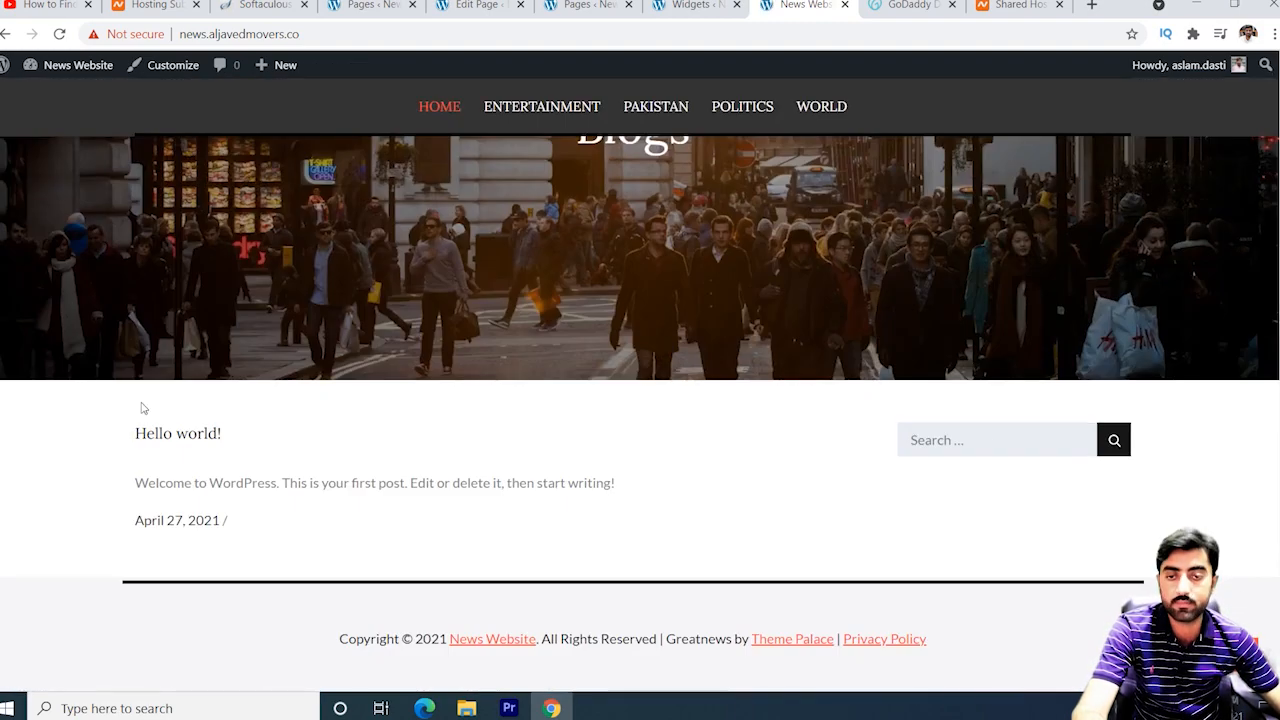
pyautogui.click(190, 438)
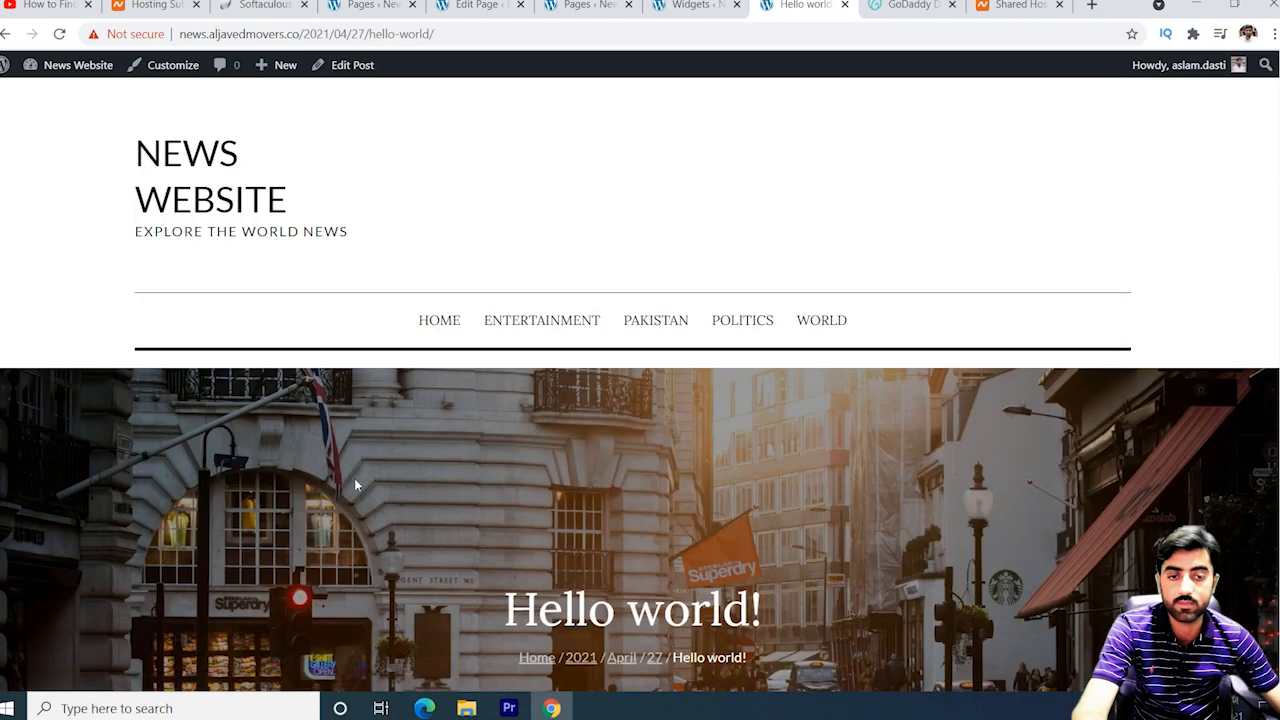
pyautogui.scroll(-4, 355, 480)
pyautogui.scroll(-8, 355, 485)
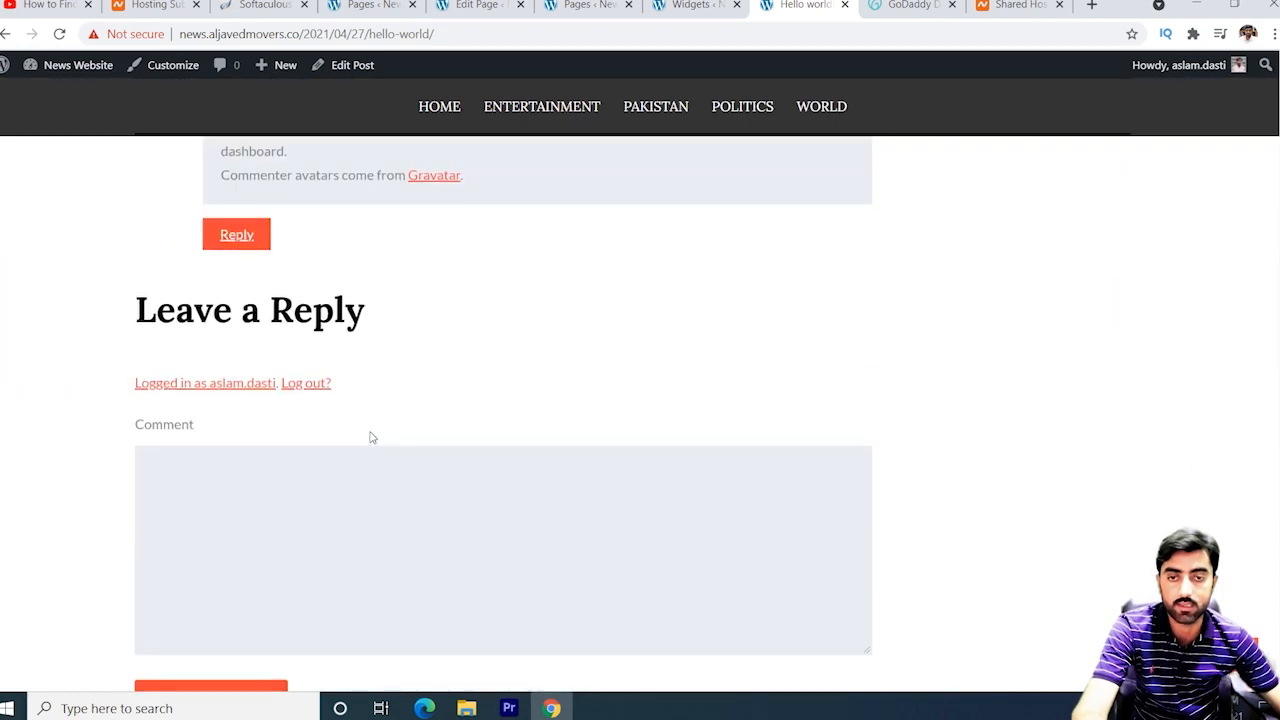
pyautogui.scroll(6, 370, 432)
pyautogui.scroll(5, 368, 430)
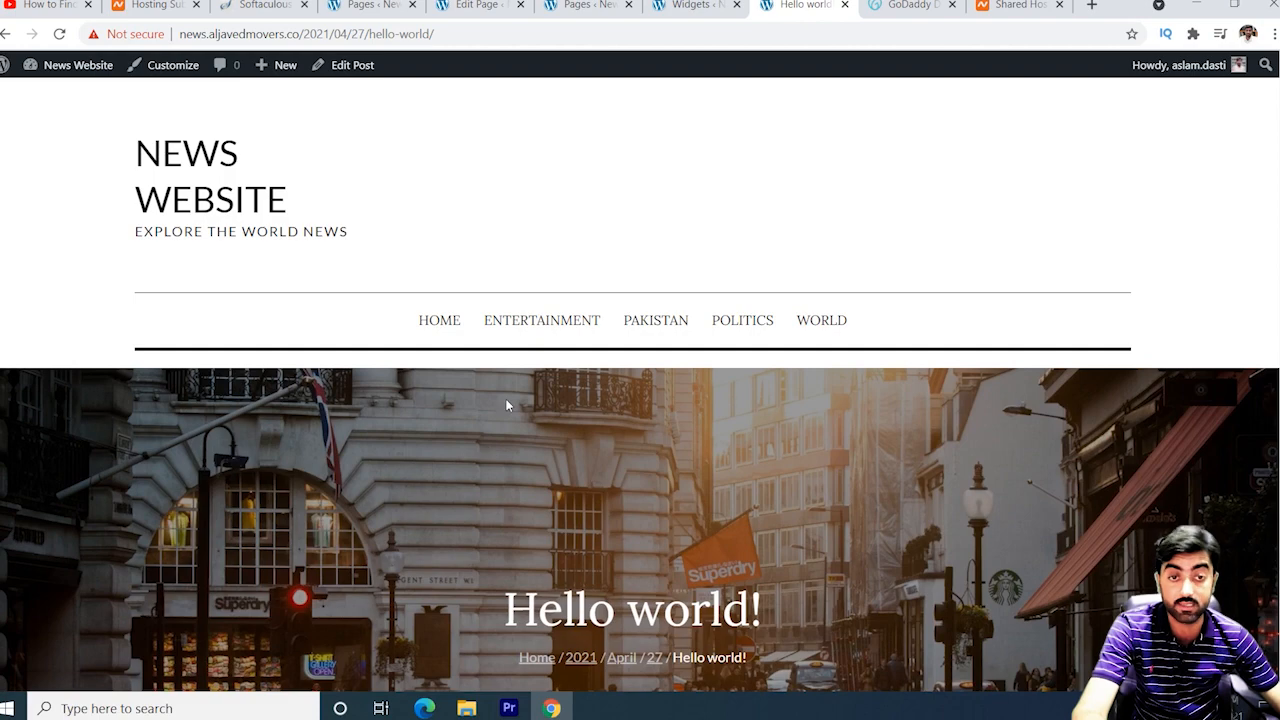
pyautogui.click(478, 5)
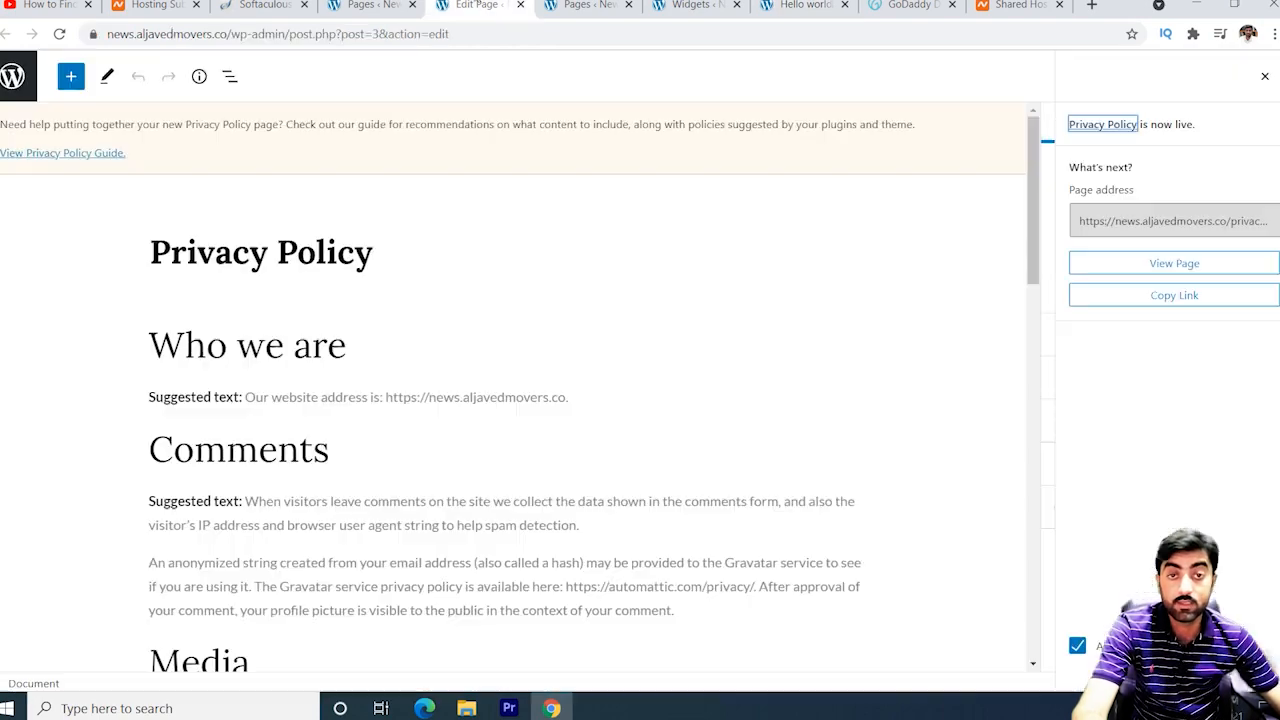
# From the All Posts list, which holds only Hello world!, start a new post.
pyautogui.click(690, 5)
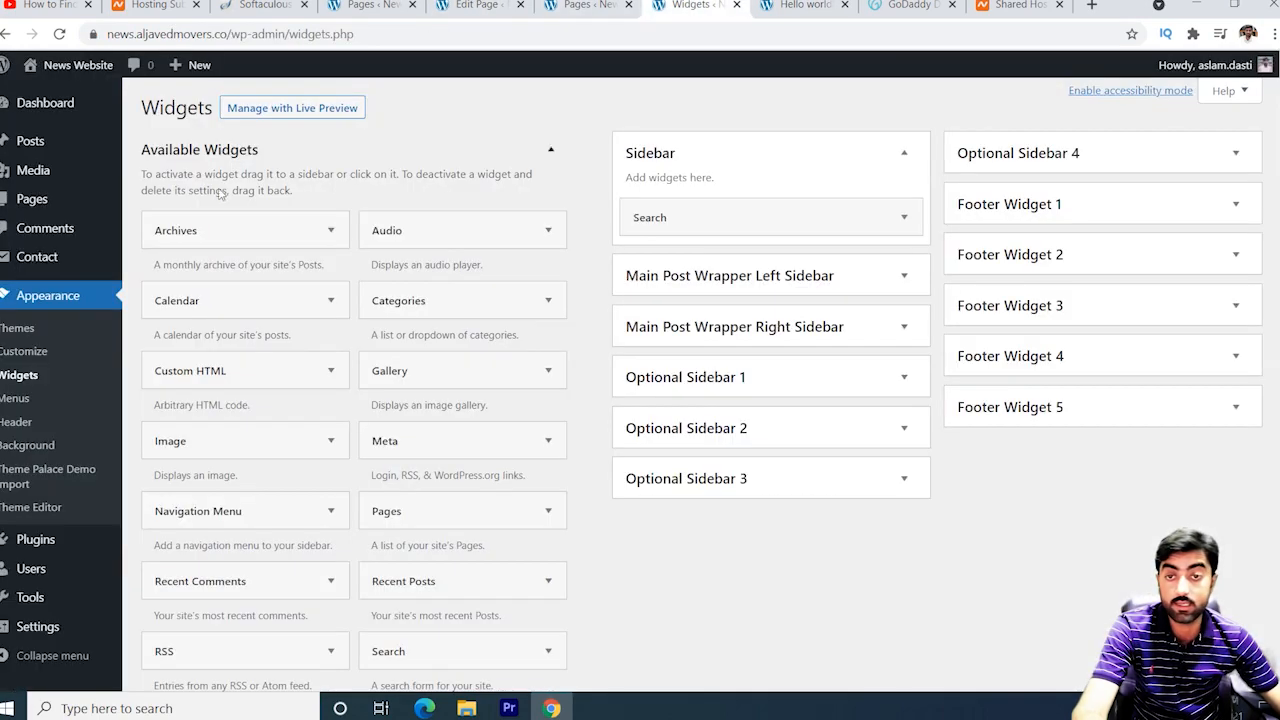
pyautogui.moveTo(46, 146)
pyautogui.click(172, 150)
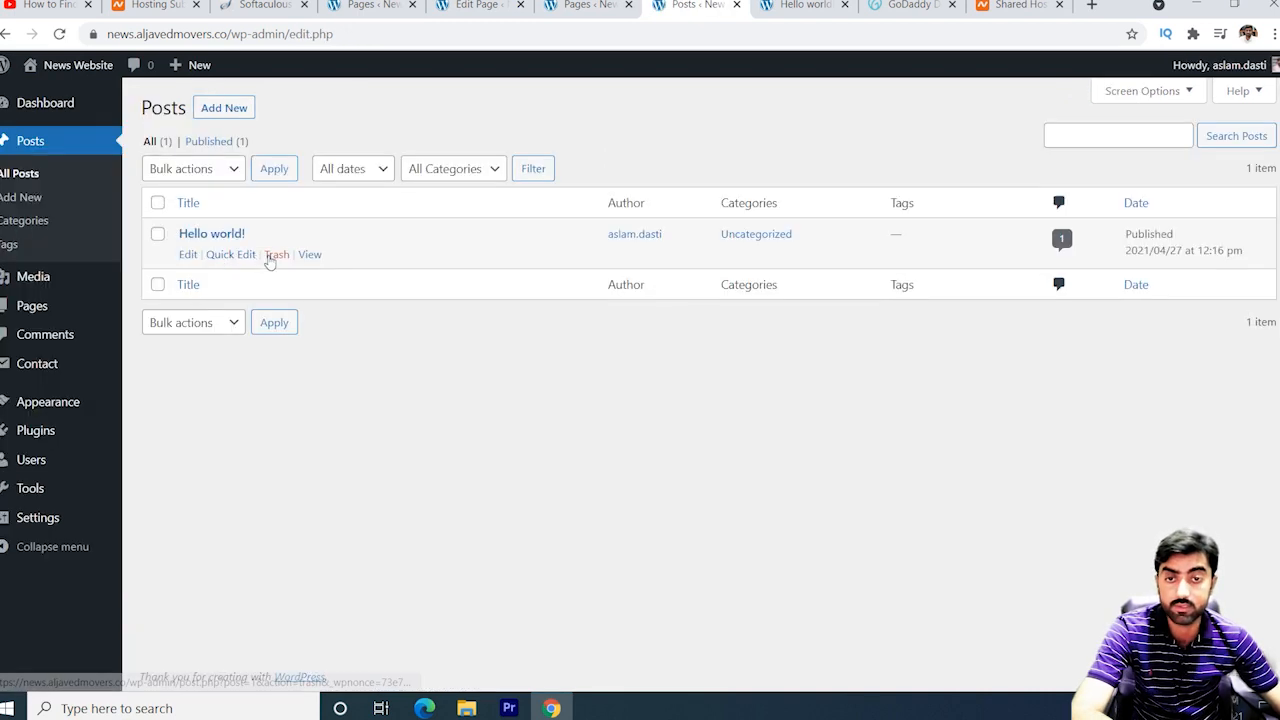
pyautogui.click(224, 108)
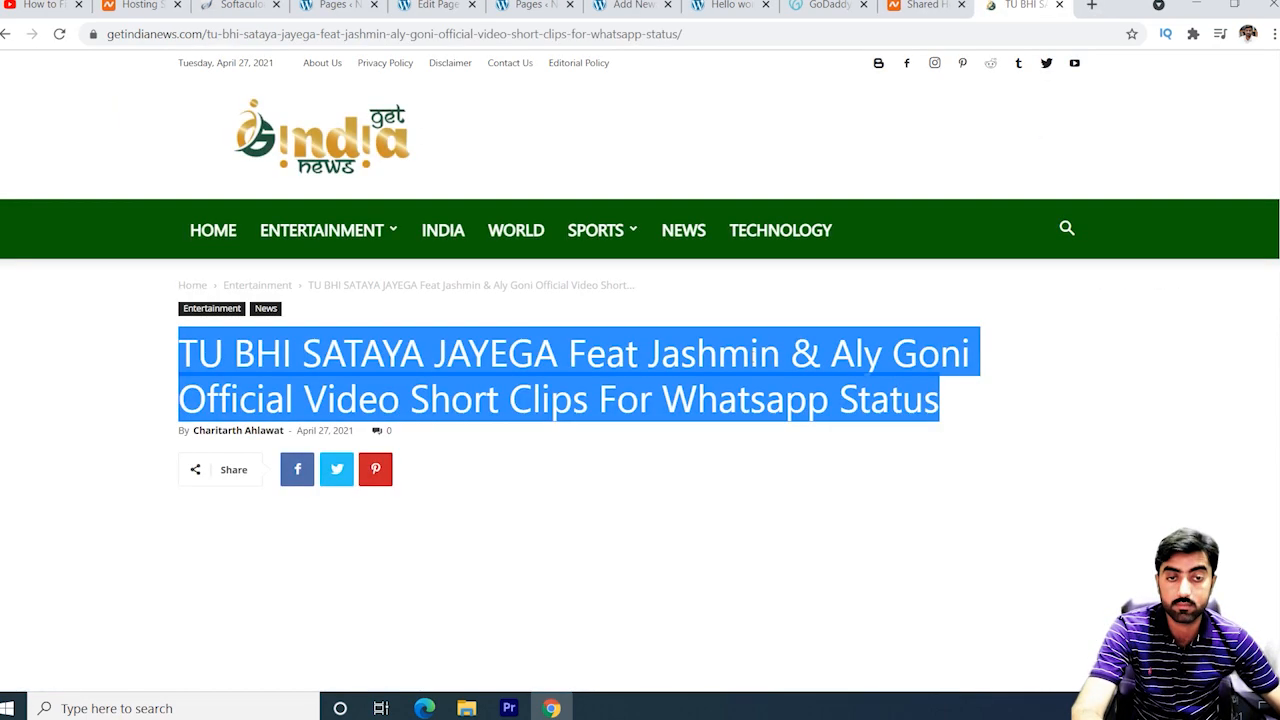
# Copy the getindianews article title and paste it as the new post's title.
pyautogui.rightClick(728, 356)
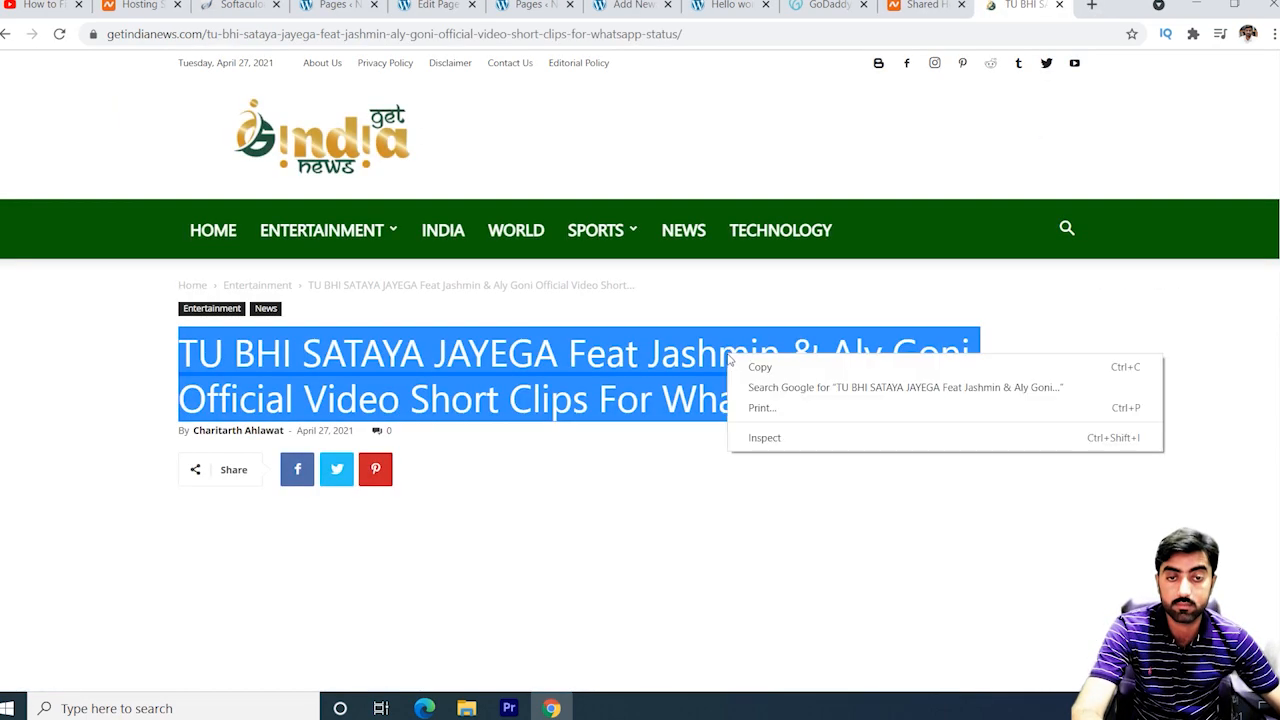
pyautogui.click(758, 368)
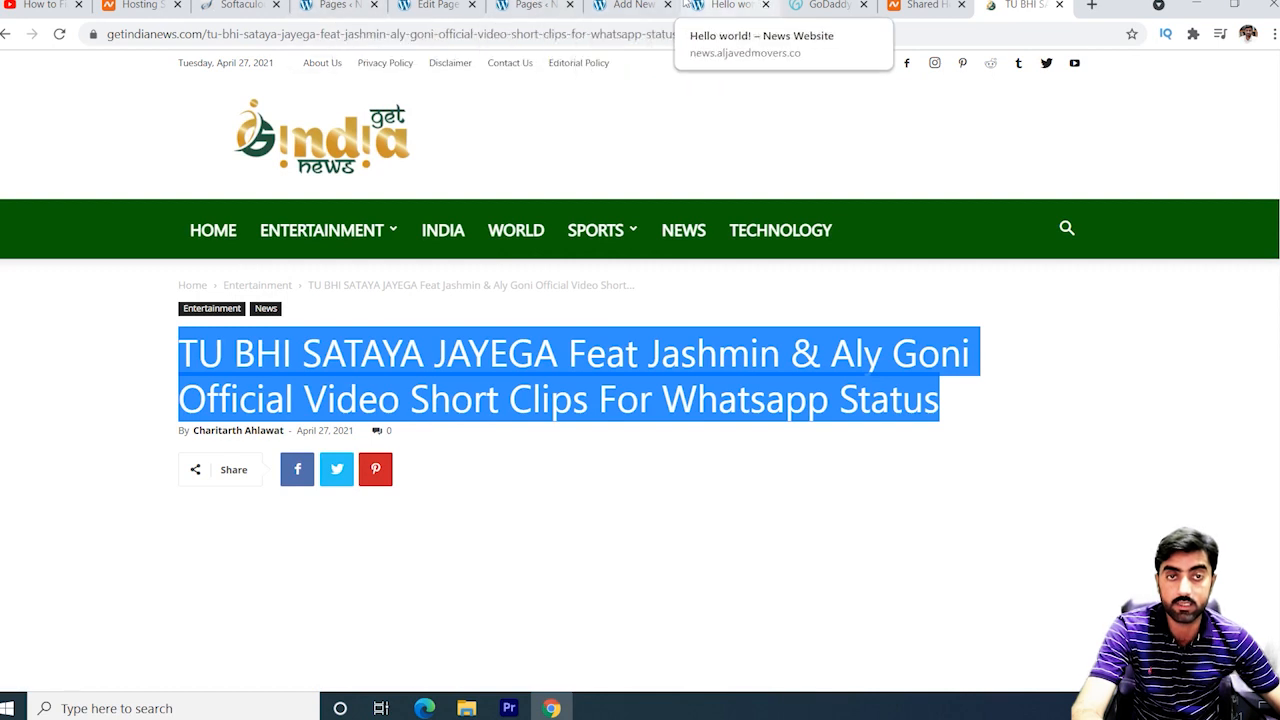
pyautogui.click(630, 5)
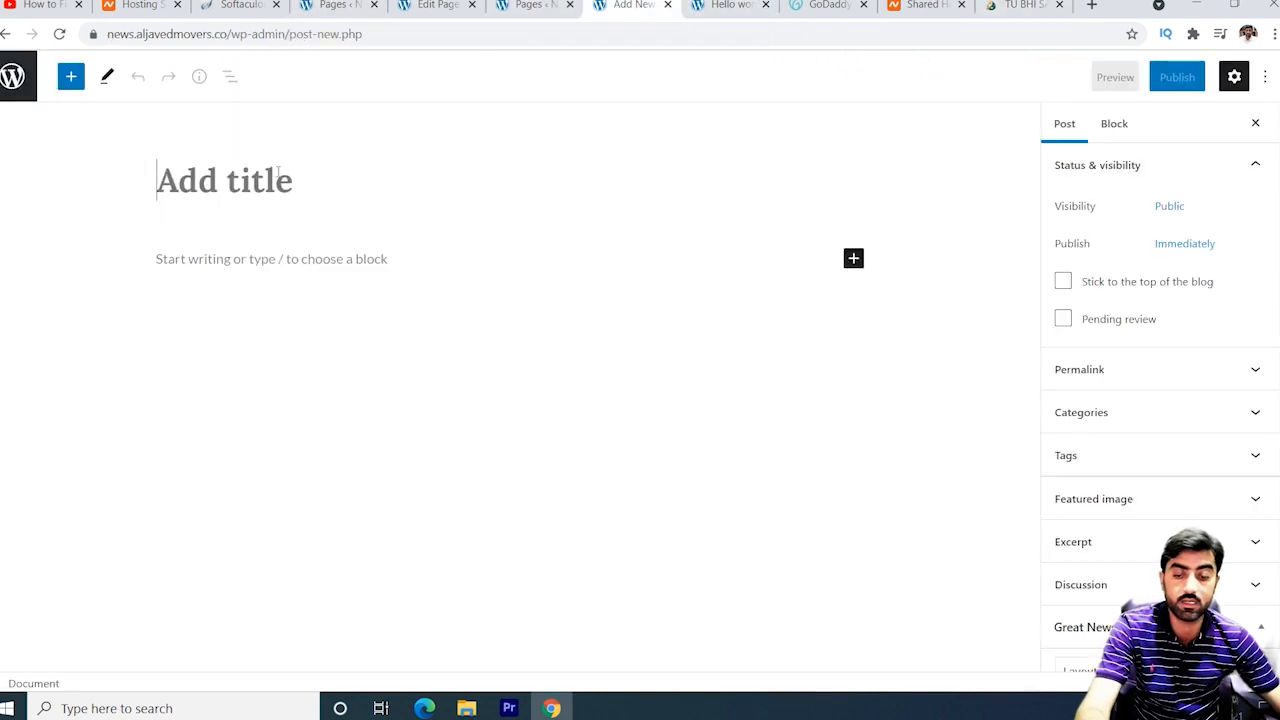
pyautogui.hotkey('ctrl', 'v')
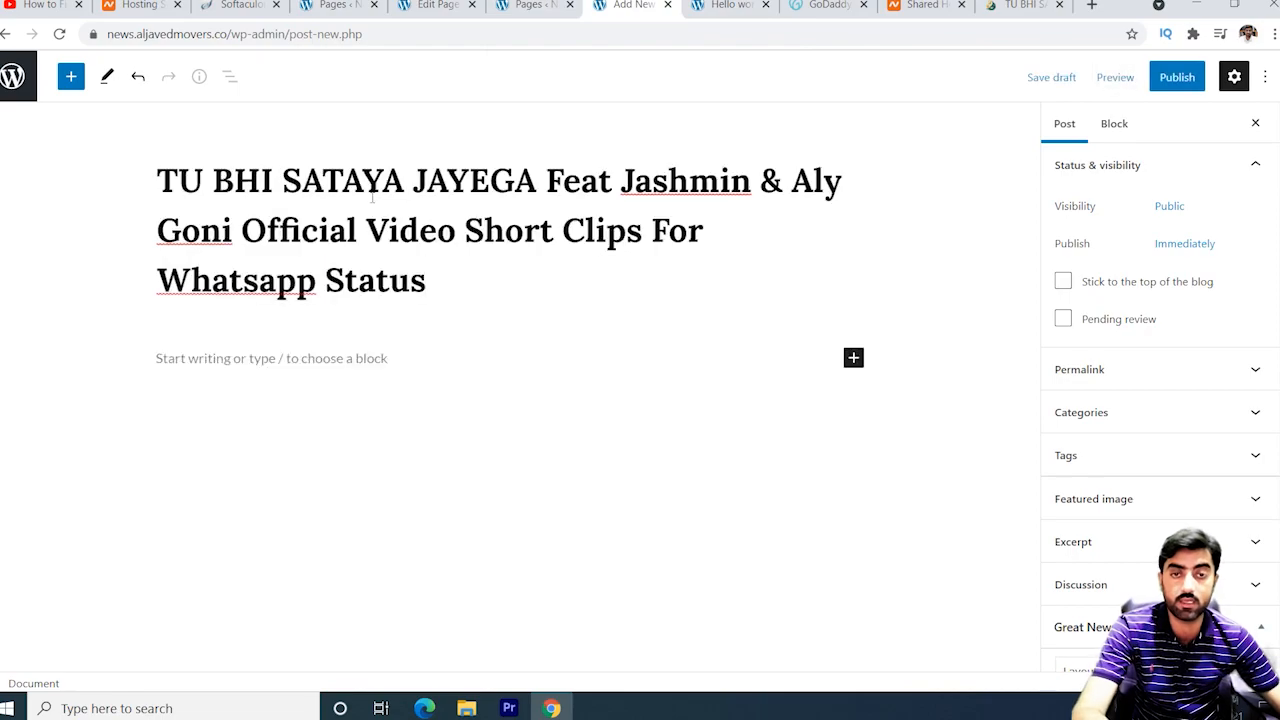
# Copy only the article's first paragraph.
pyautogui.click(1020, 5)
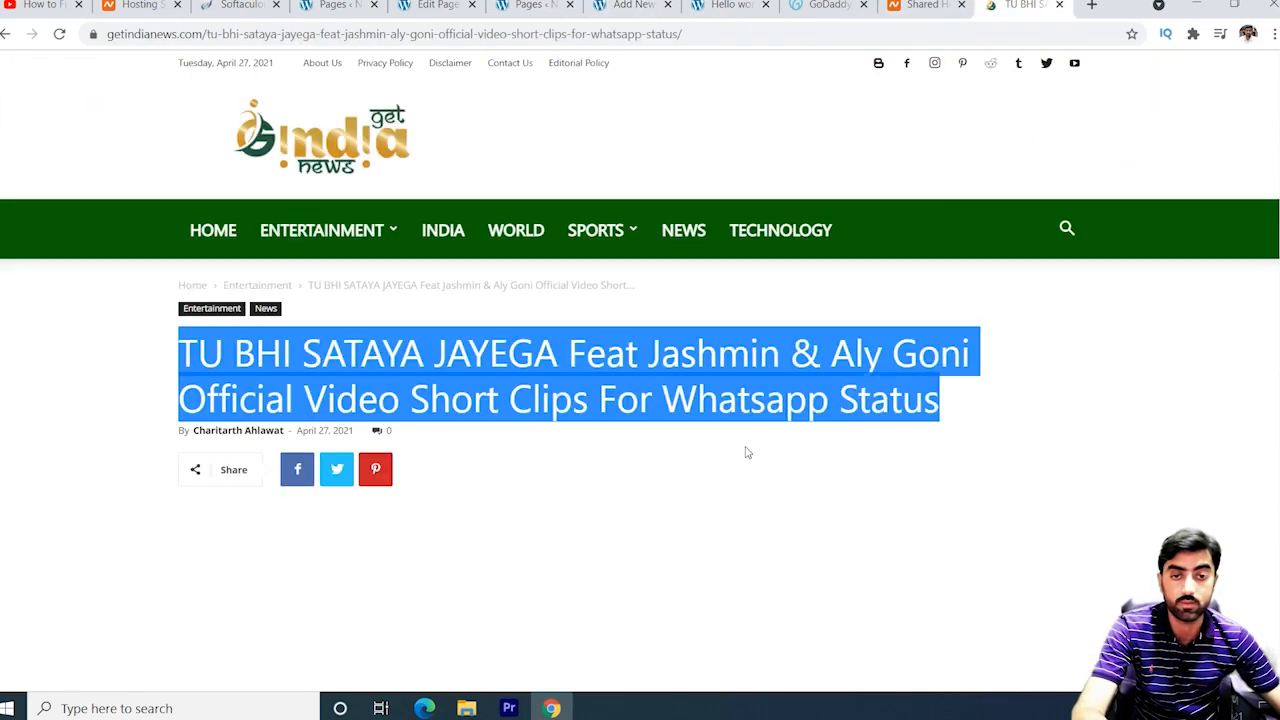
pyautogui.scroll(-8, 468, 466)
pyautogui.scroll(-3, 468, 466)
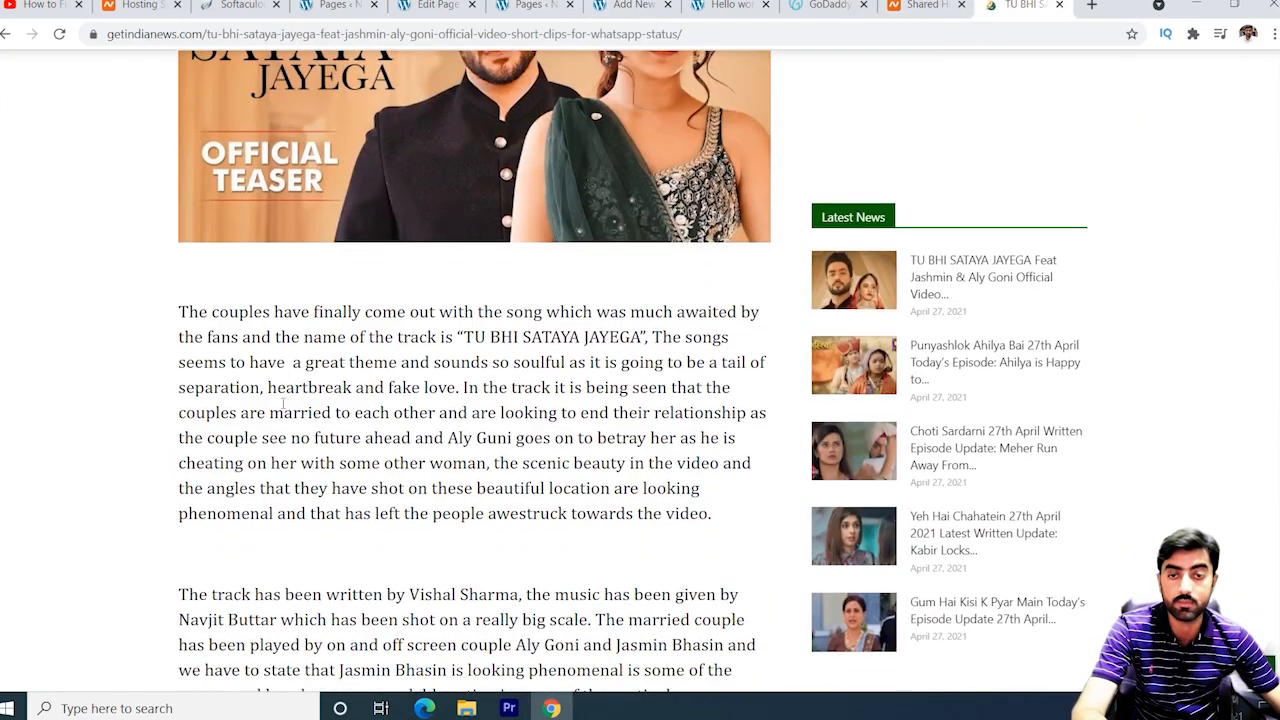
pyautogui.moveTo(188, 311); pyautogui.dragTo(405, 563)
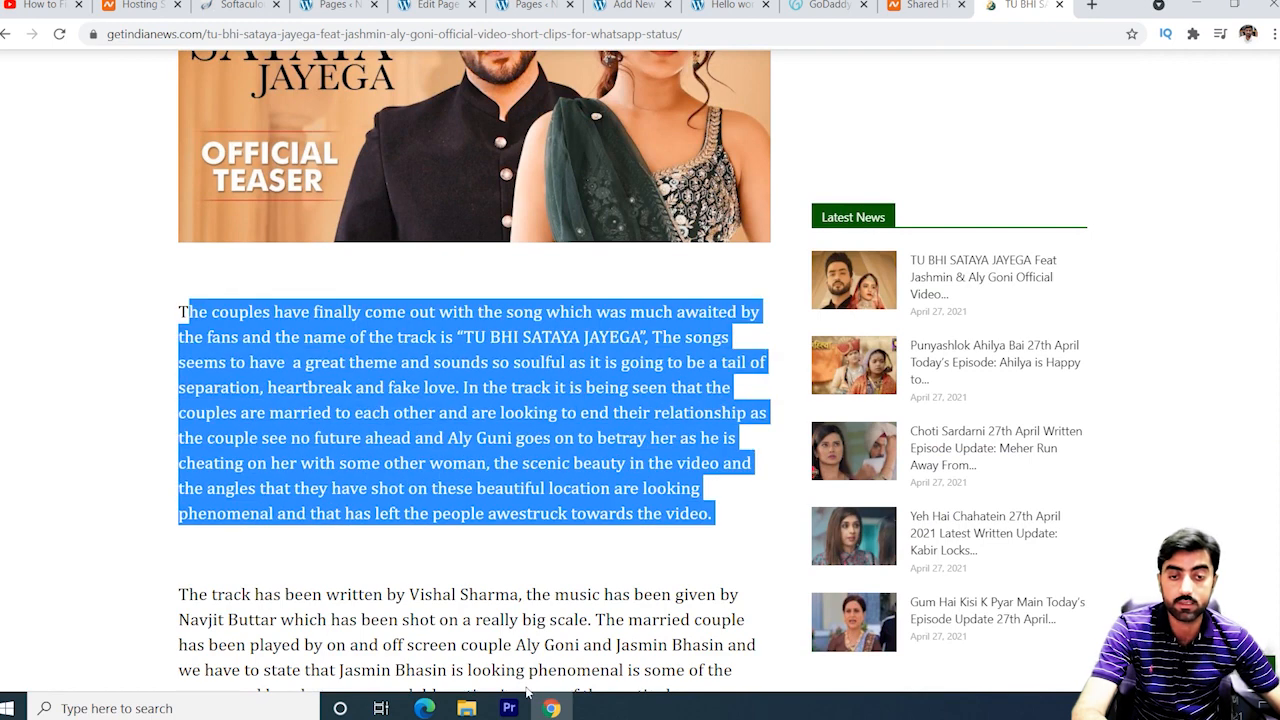
pyautogui.moveTo(598, 593); pyautogui.dragTo(708, 670)
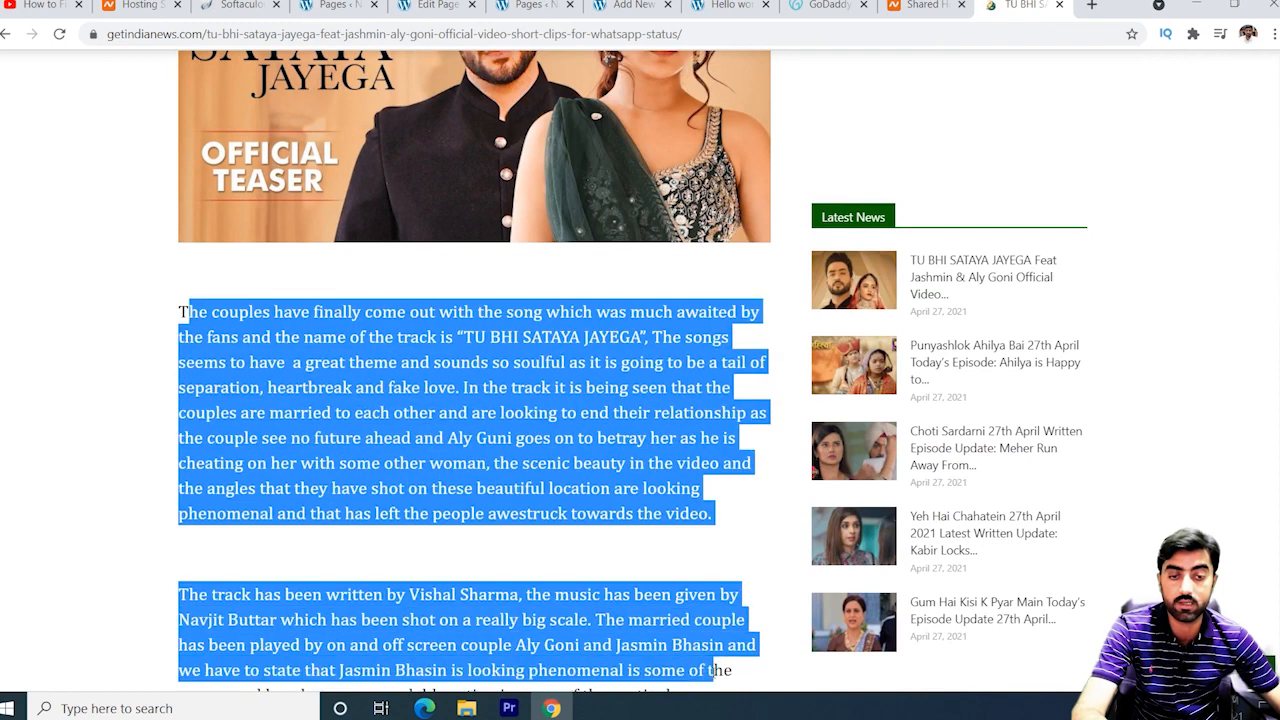
pyautogui.rightClick(499, 389)
pyautogui.click(395, 413)
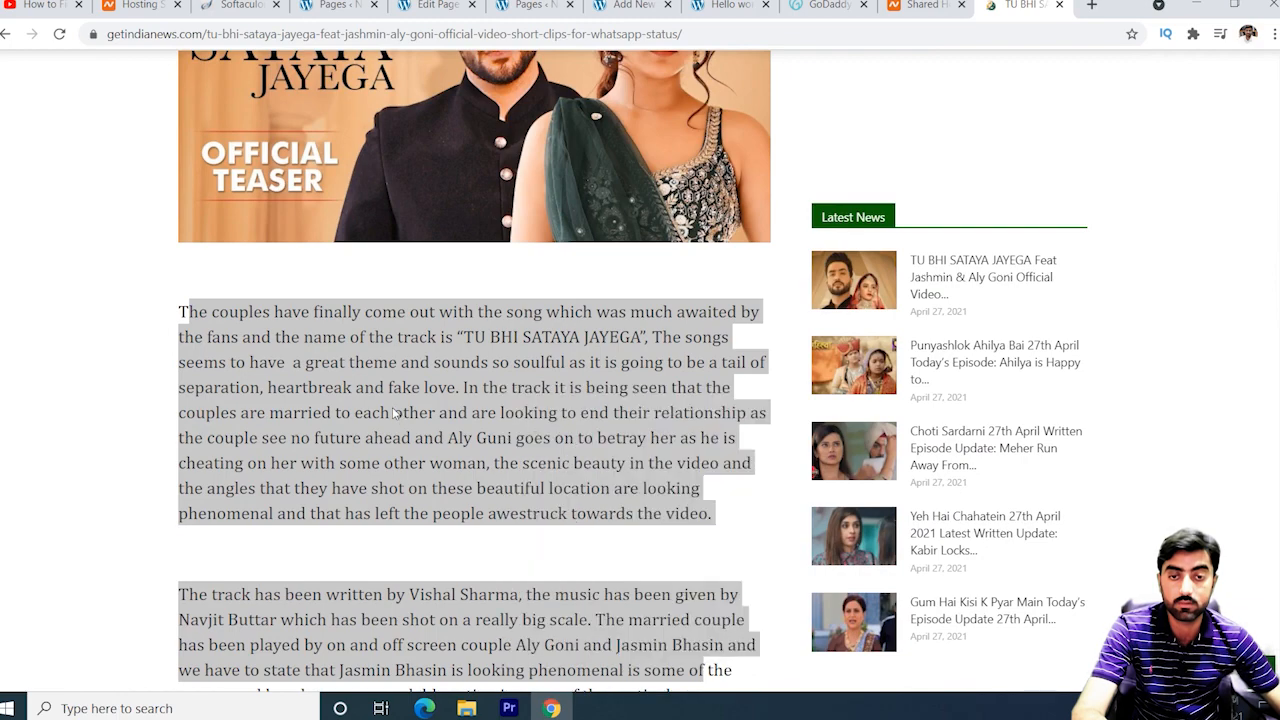
pyautogui.click(258, 372)
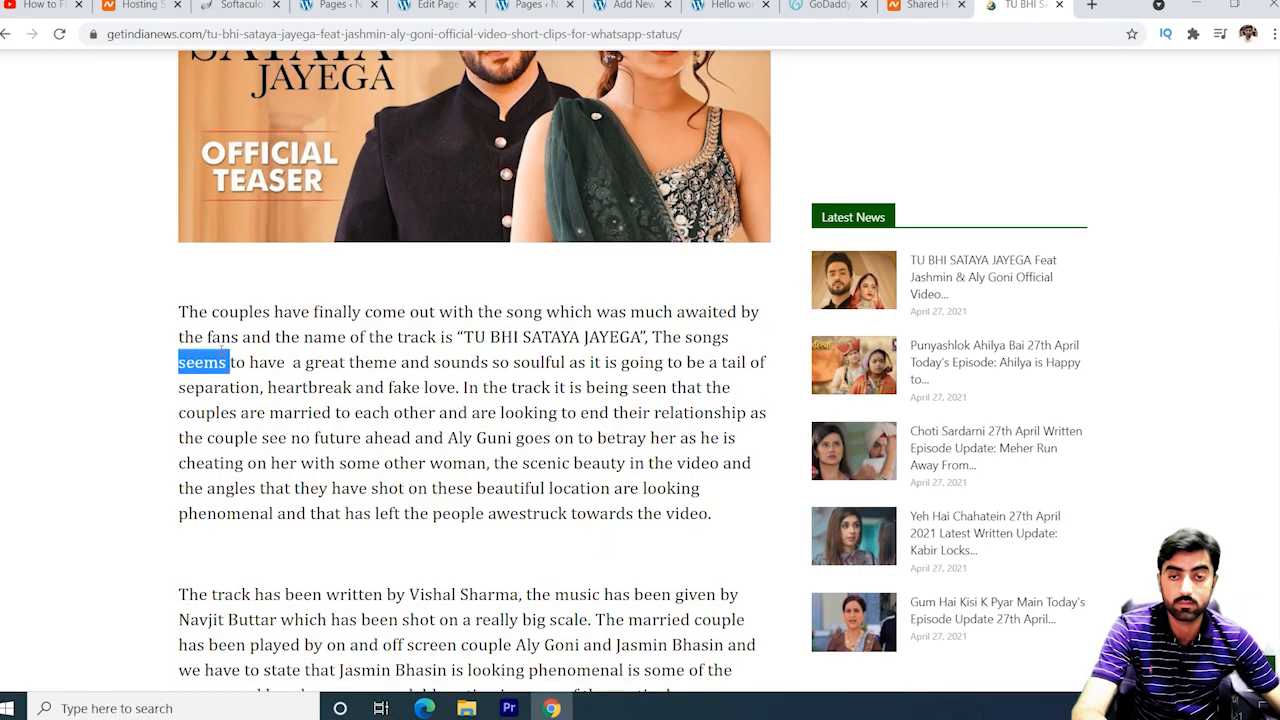
pyautogui.tripleClick(220, 361)
pyautogui.rightClick(236, 362)
pyautogui.click(250, 363)
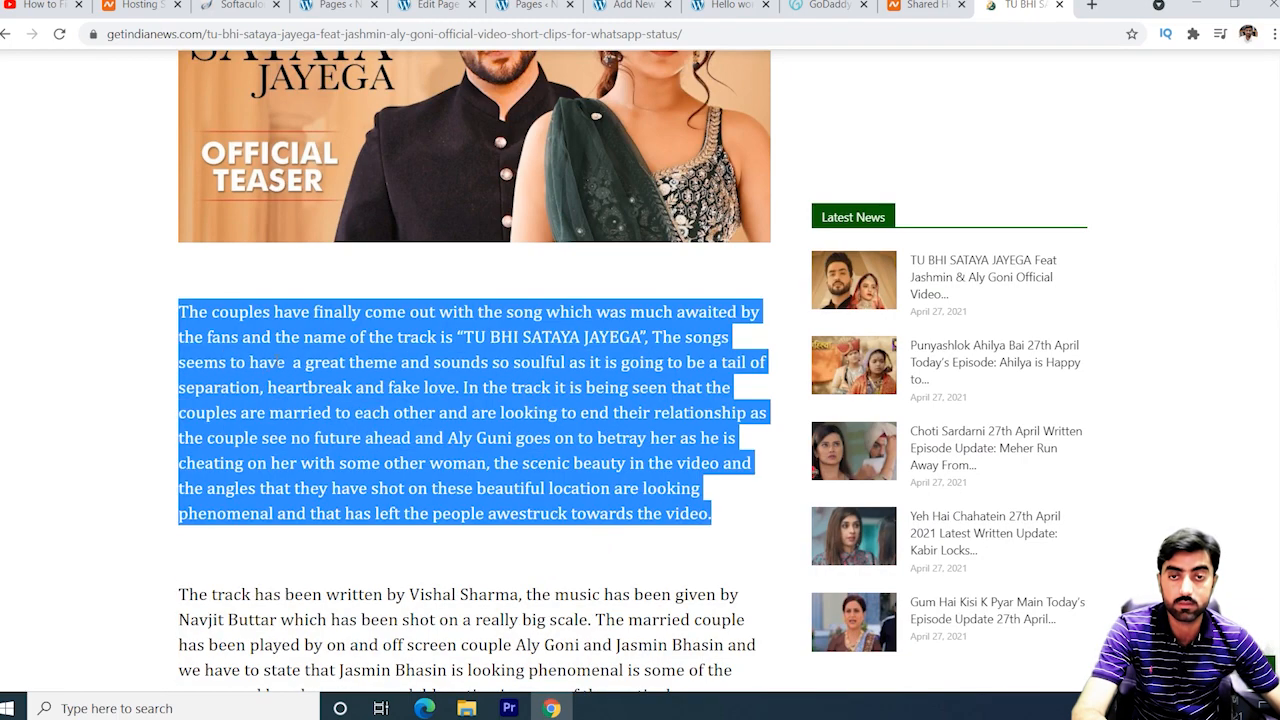
pyautogui.scroll(3, 352, 327)
# Save the article's teaser image to Downloads as maxresdefault.jpg.
pyautogui.rightClick(356, 326)
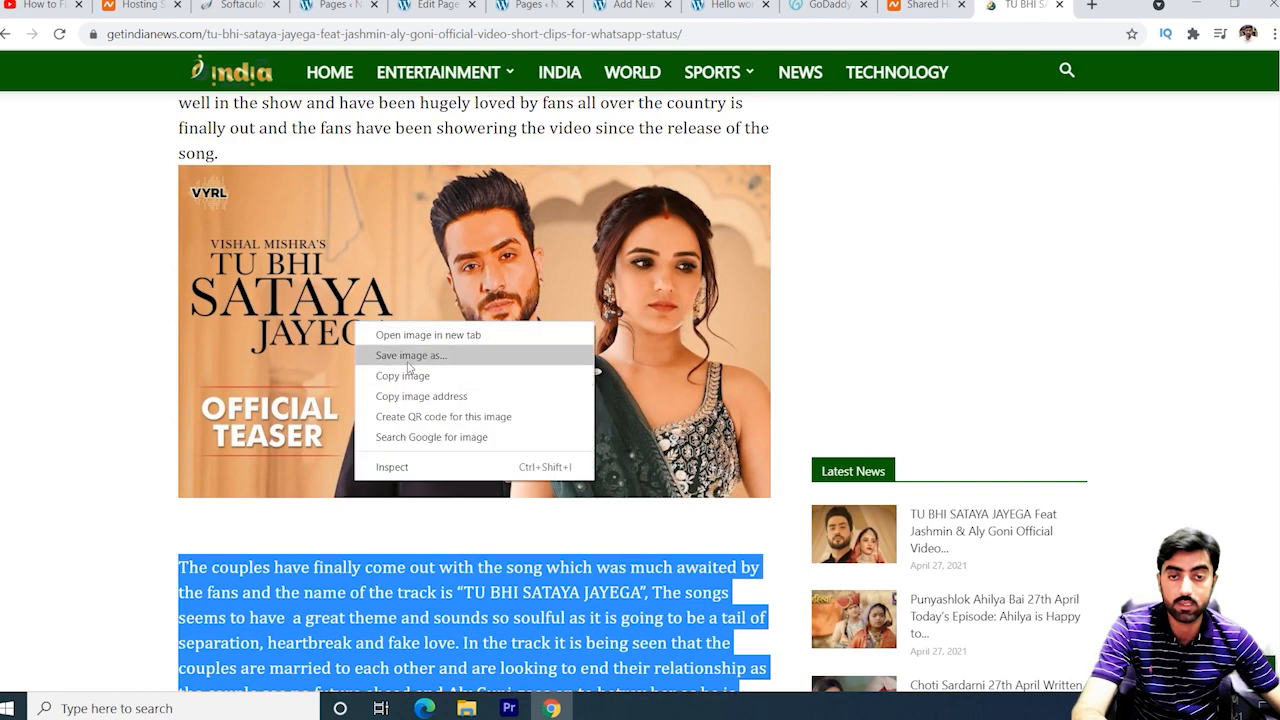
pyautogui.click(409, 356)
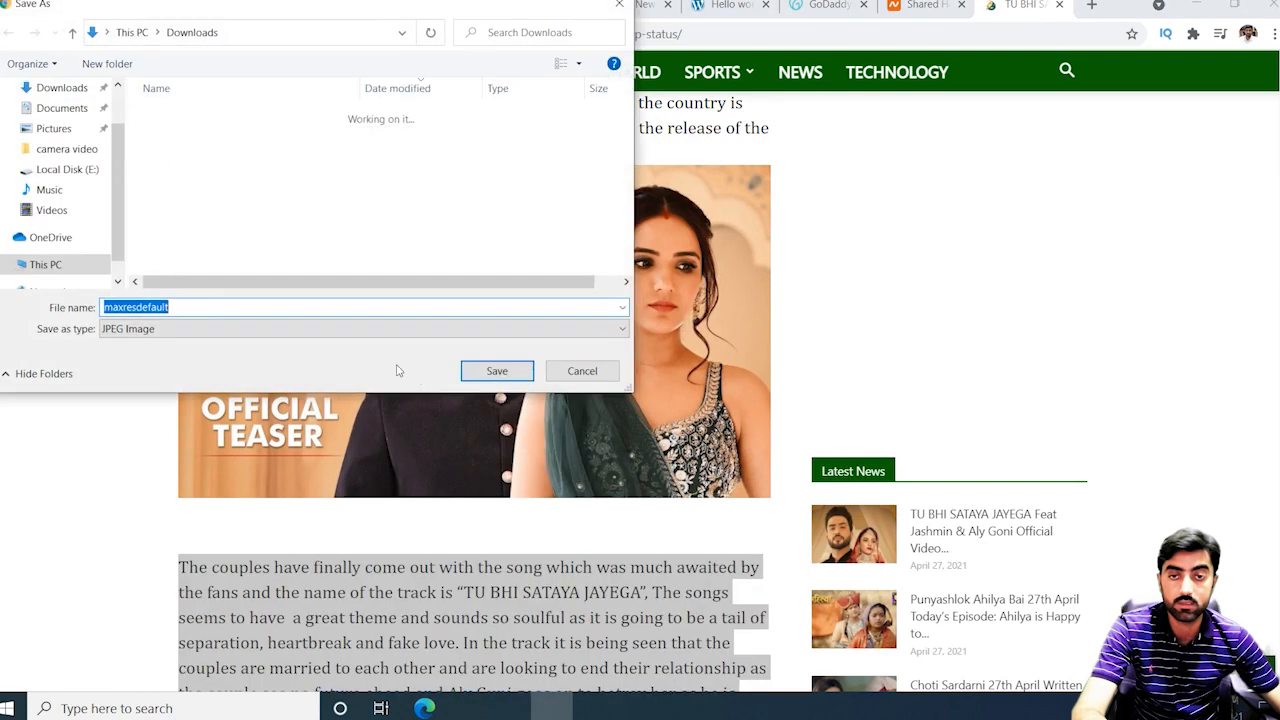
pyautogui.click(478, 370)
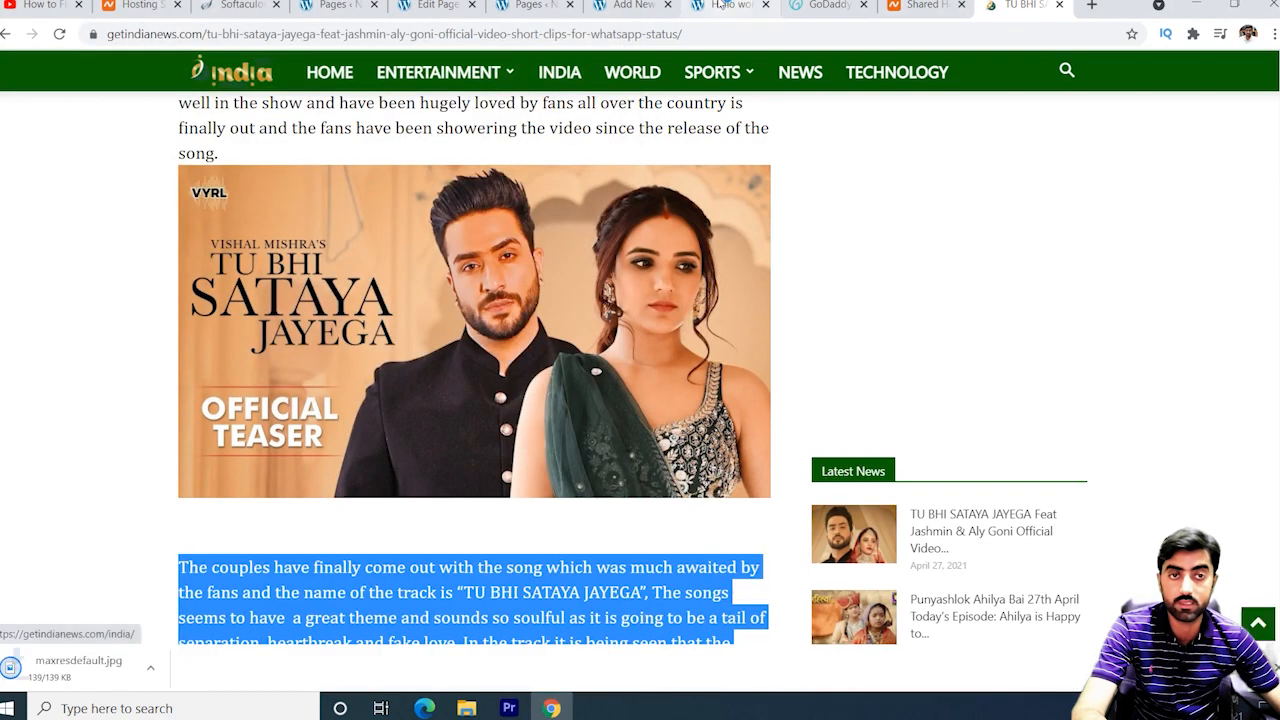
pyautogui.click(632, 5)
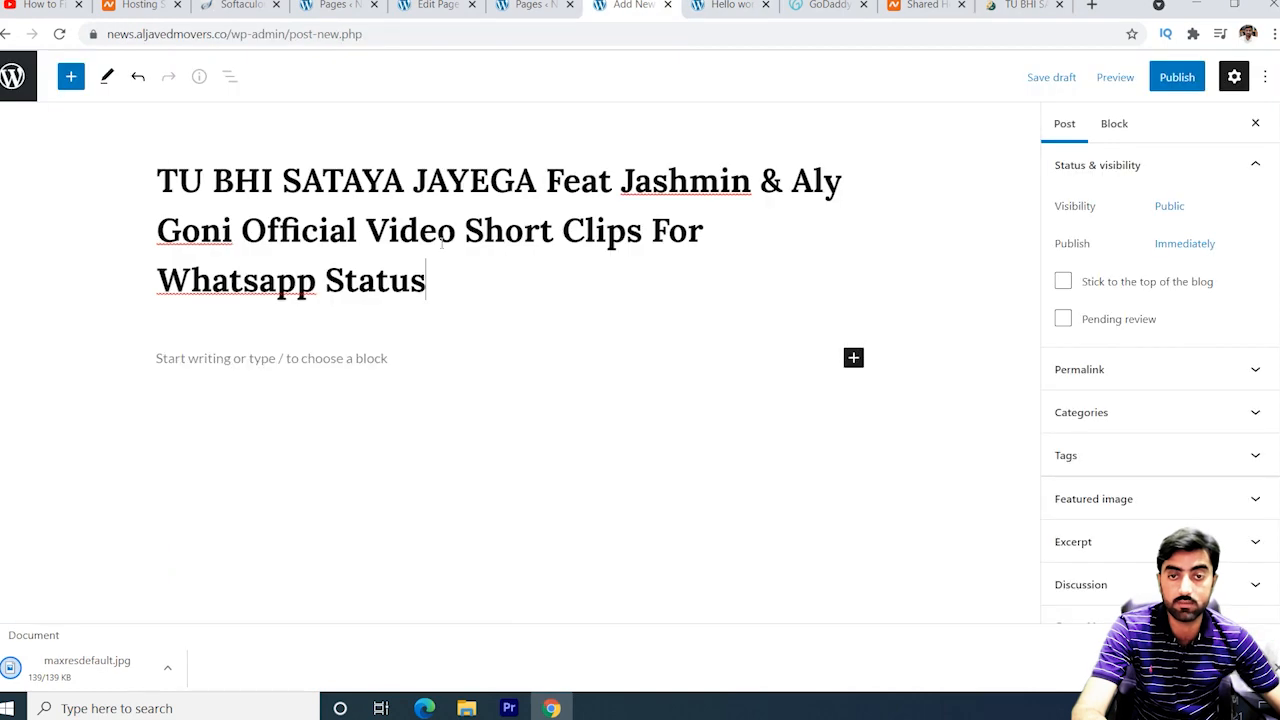
# Paste the copied paragraph into the post body and file it under Entertainment.
pyautogui.click(356, 358)
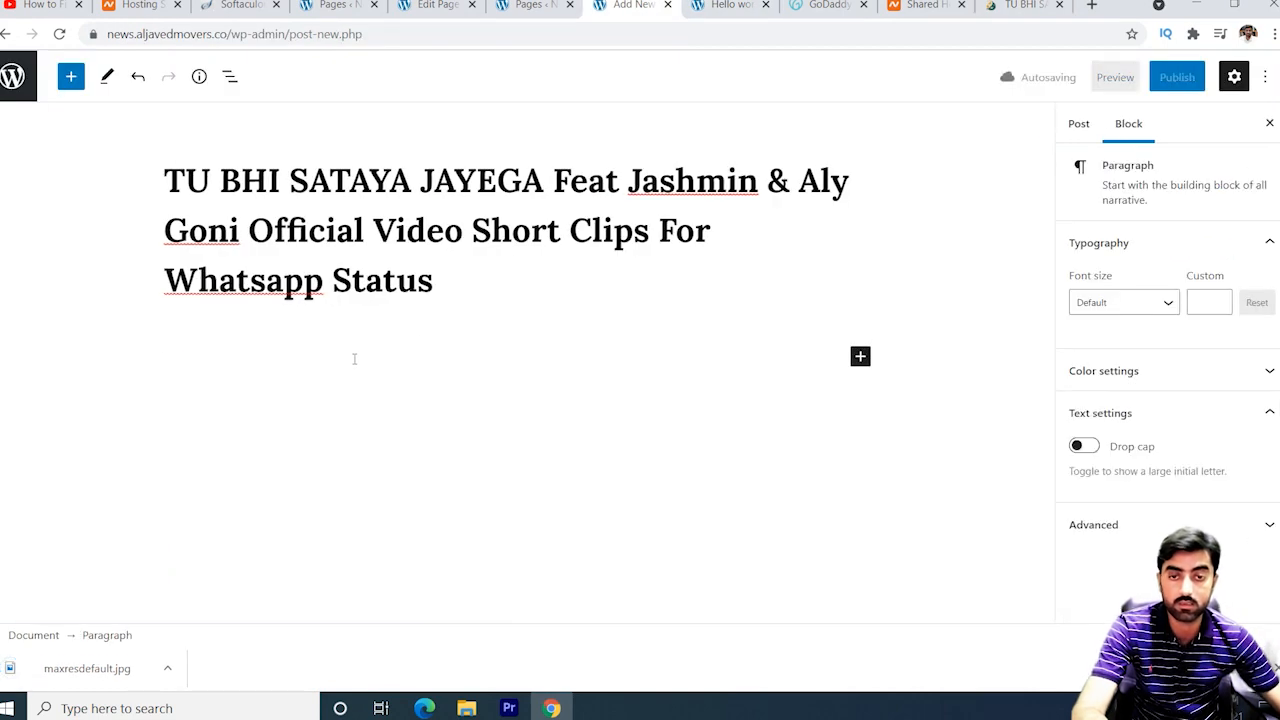
pyautogui.hotkey('ctrl', 'v')
pyautogui.click(1077, 124)
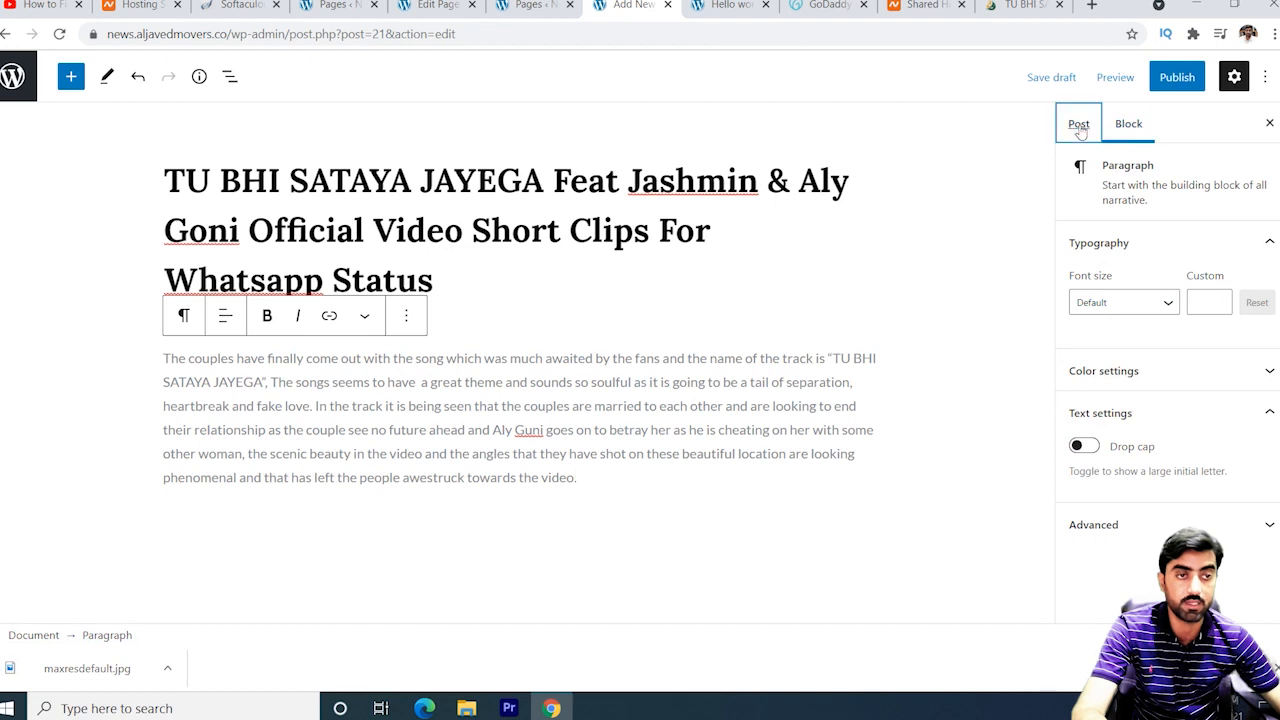
pyautogui.click(1174, 454)
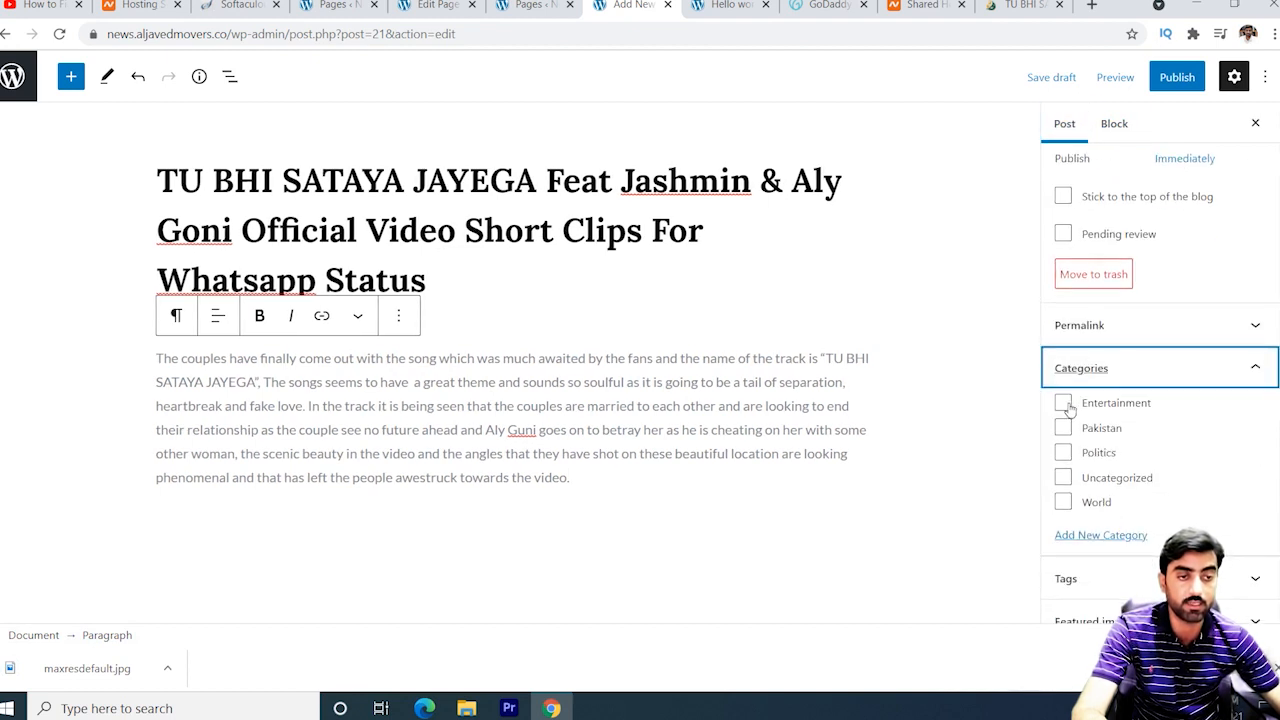
pyautogui.click(1063, 403)
pyautogui.click(1248, 370)
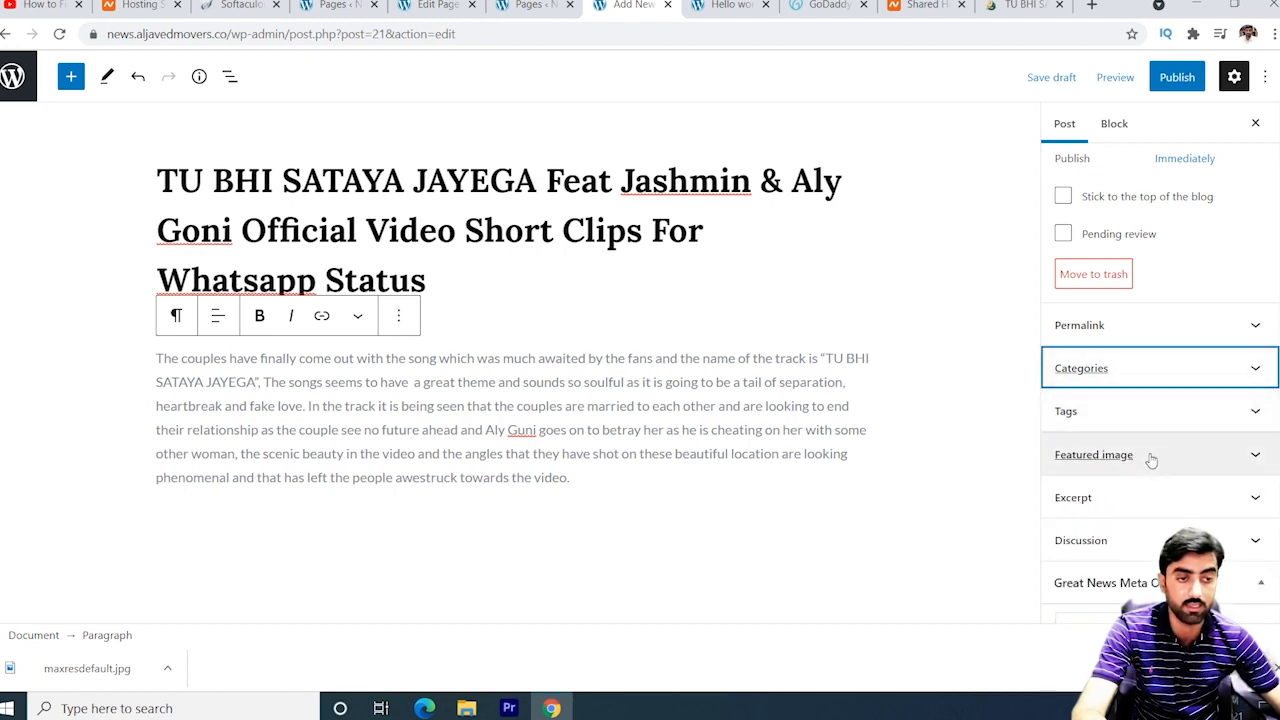
# Upload maxresdefault.jpg and set it as the post's featured image.
pyautogui.click(1151, 458)
pyautogui.scroll(-1, 1172, 505)
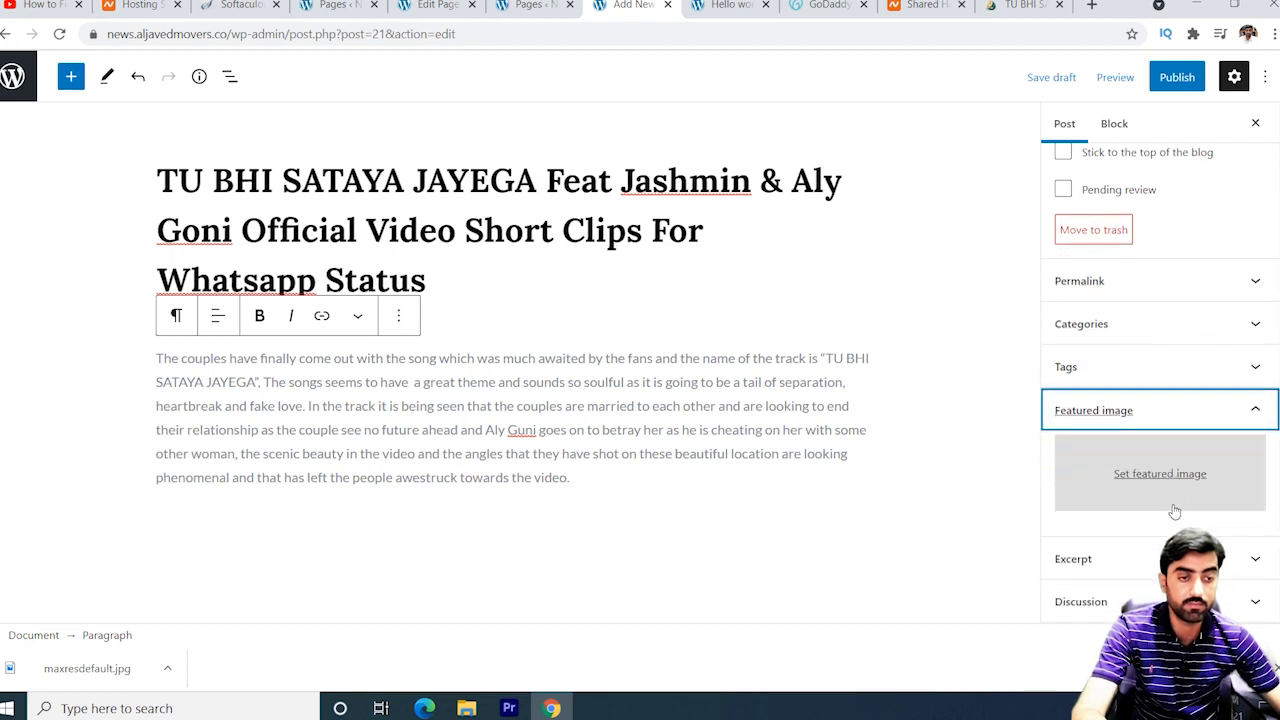
pyautogui.scroll(-1, 1175, 512)
pyautogui.click(1166, 443)
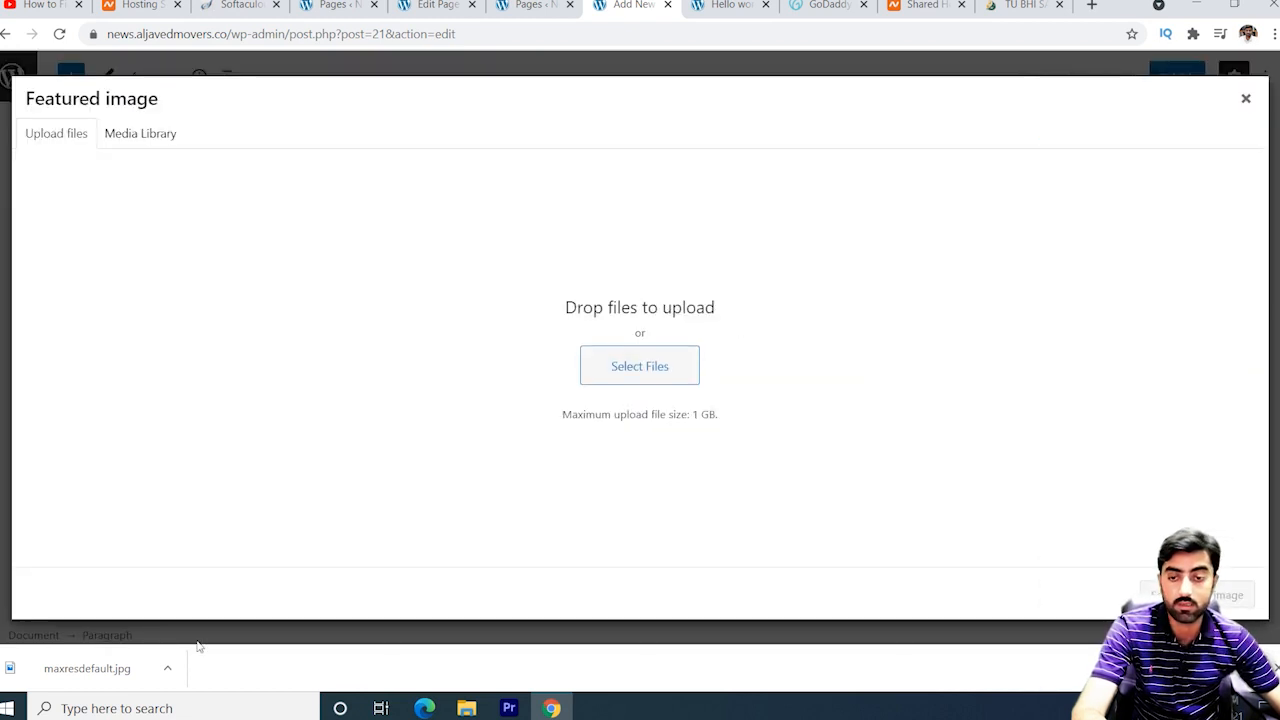
pyautogui.moveTo(114, 670); pyautogui.dragTo(496, 493)
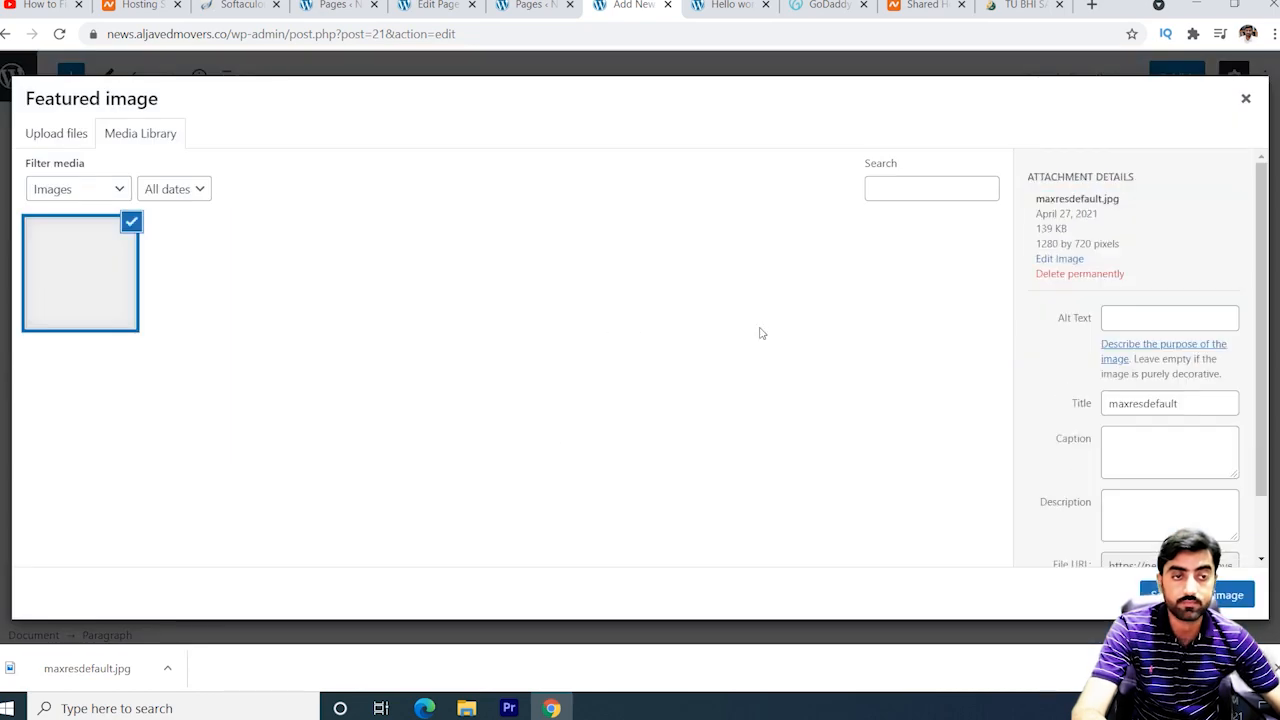
pyautogui.click(1200, 595)
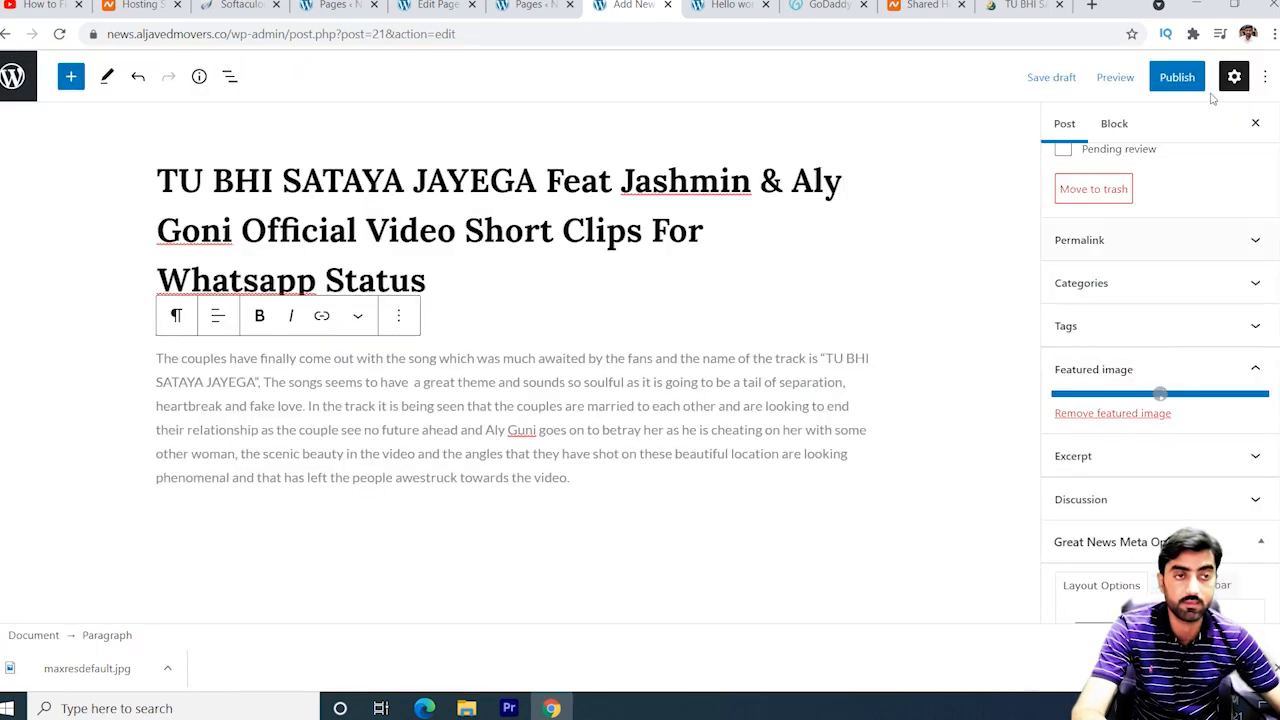
# Publish the post and open the News Website home page.
pyautogui.click(1180, 80)
pyautogui.click(1120, 79)
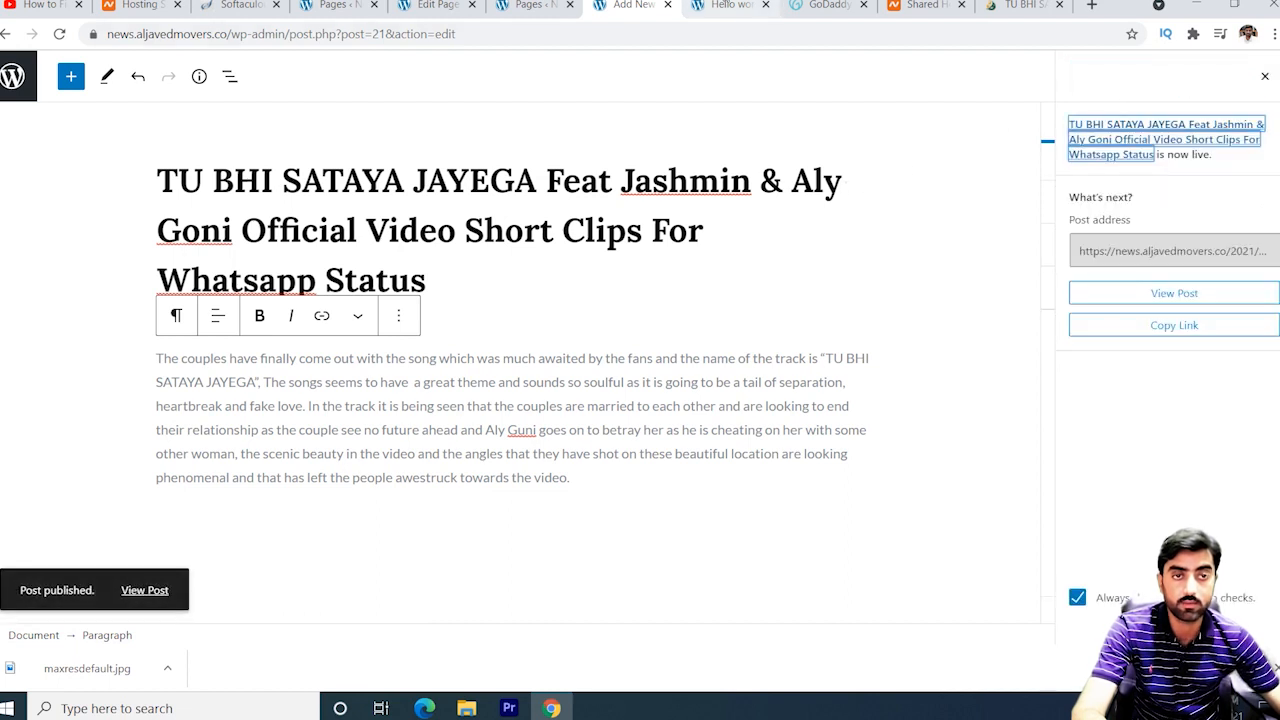
pyautogui.click(738, 5)
pyautogui.click(180, 192)
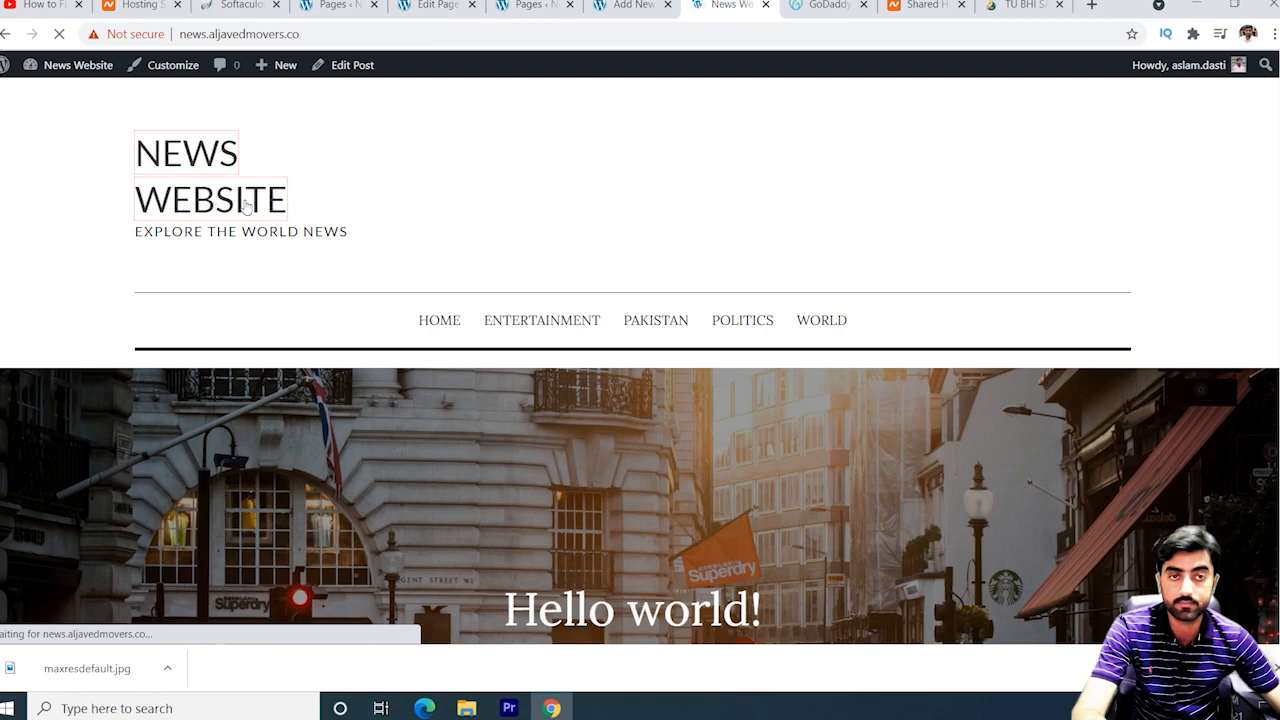
# View the live TU BHI SATAYA JAYEGA post page, scroll through it, then go back to the editor tab.
pyautogui.scroll(-5, 311, 220)
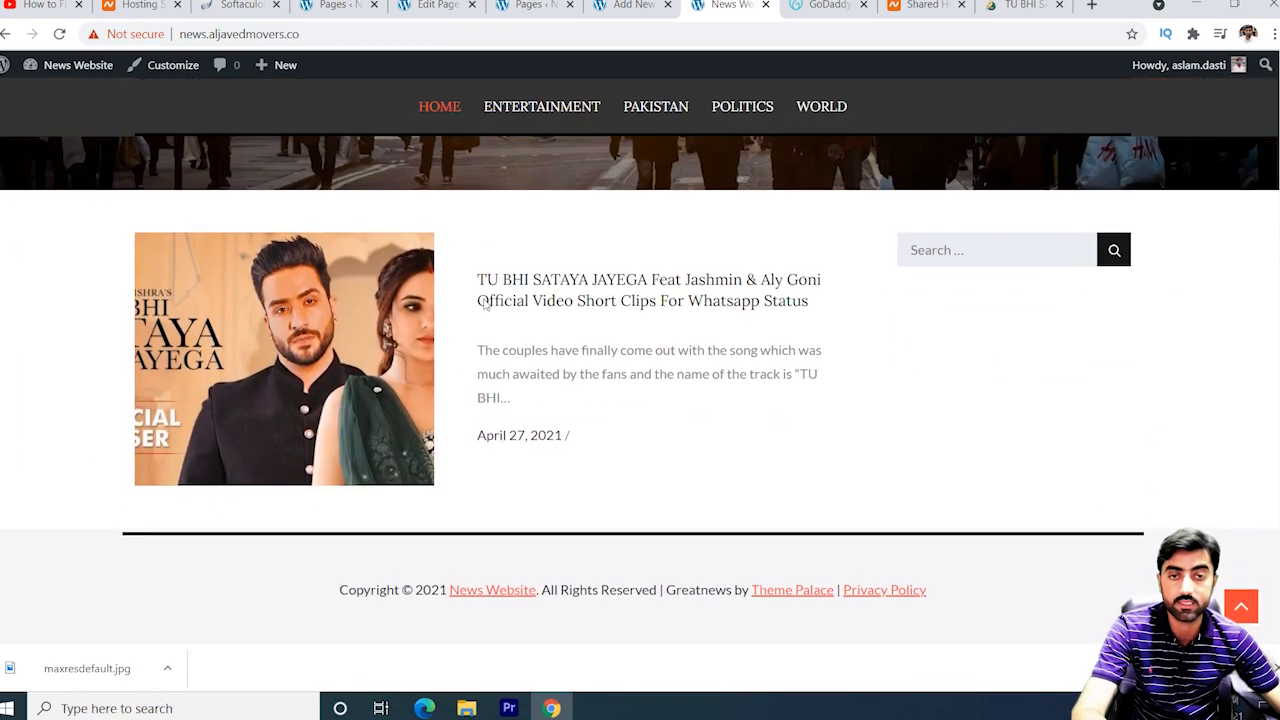
pyautogui.click(600, 291)
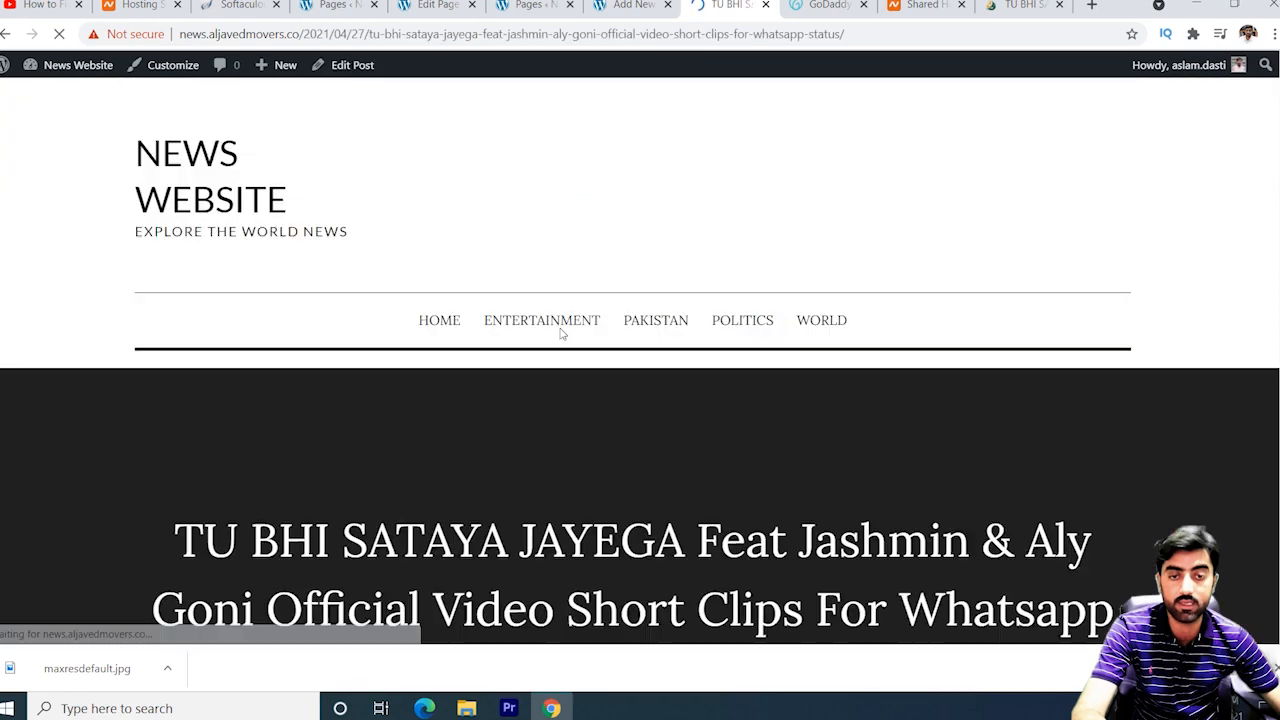
pyautogui.scroll(-10, 563, 335)
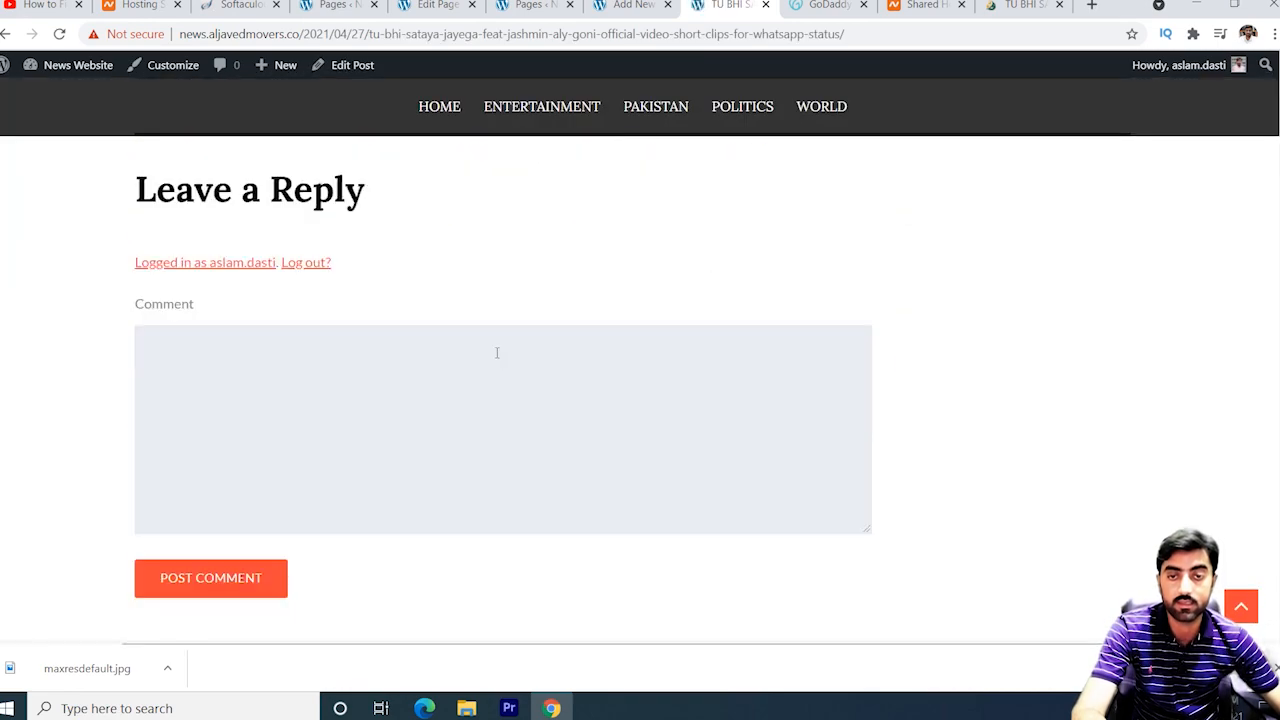
pyautogui.scroll(10, 496, 352)
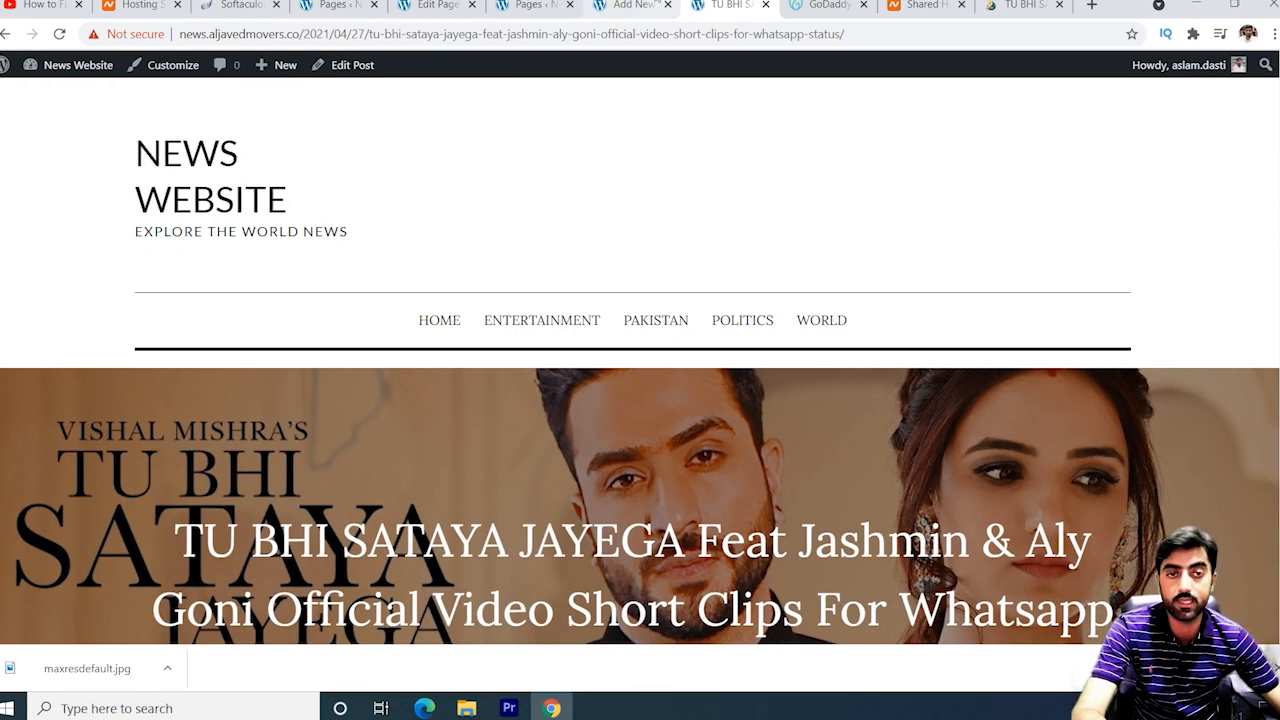
pyautogui.hotkey('ctrl', 'shift', 'Tab')
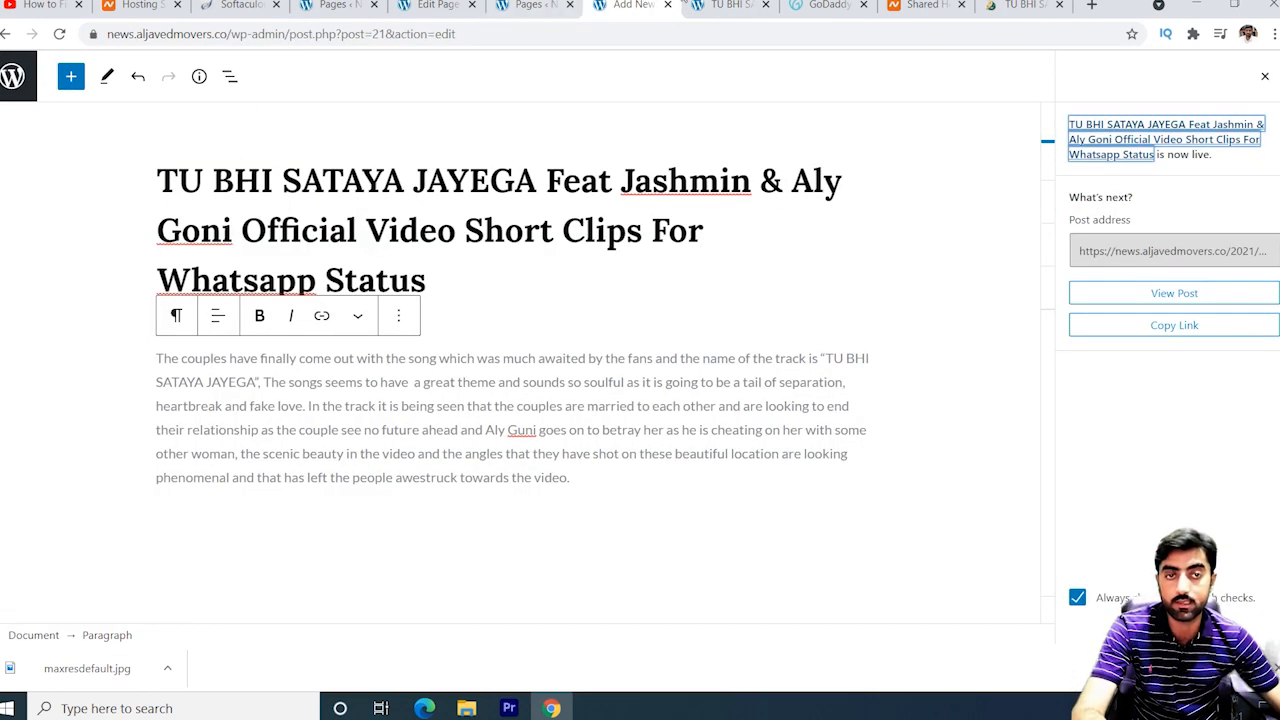
# Open Appearance > Customize > Site Identity for News Website, then start a new blank tab.
pyautogui.click(530, 6)
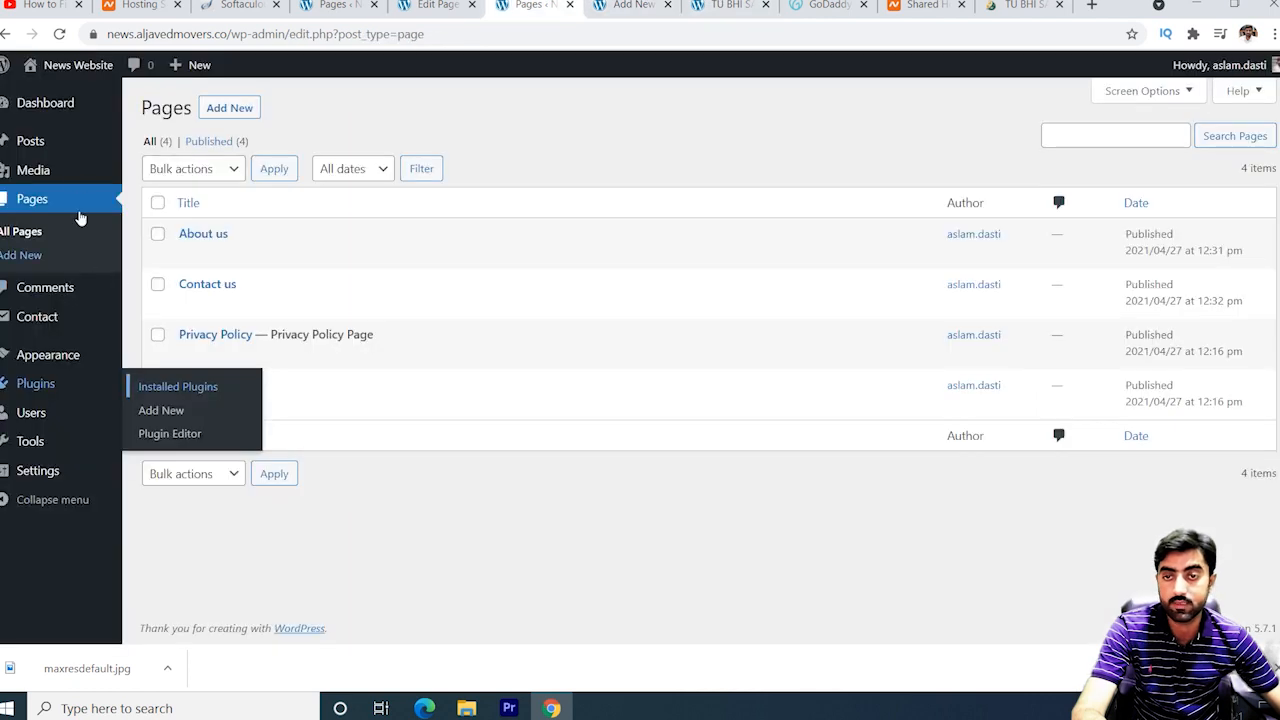
pyautogui.moveTo(57, 354)
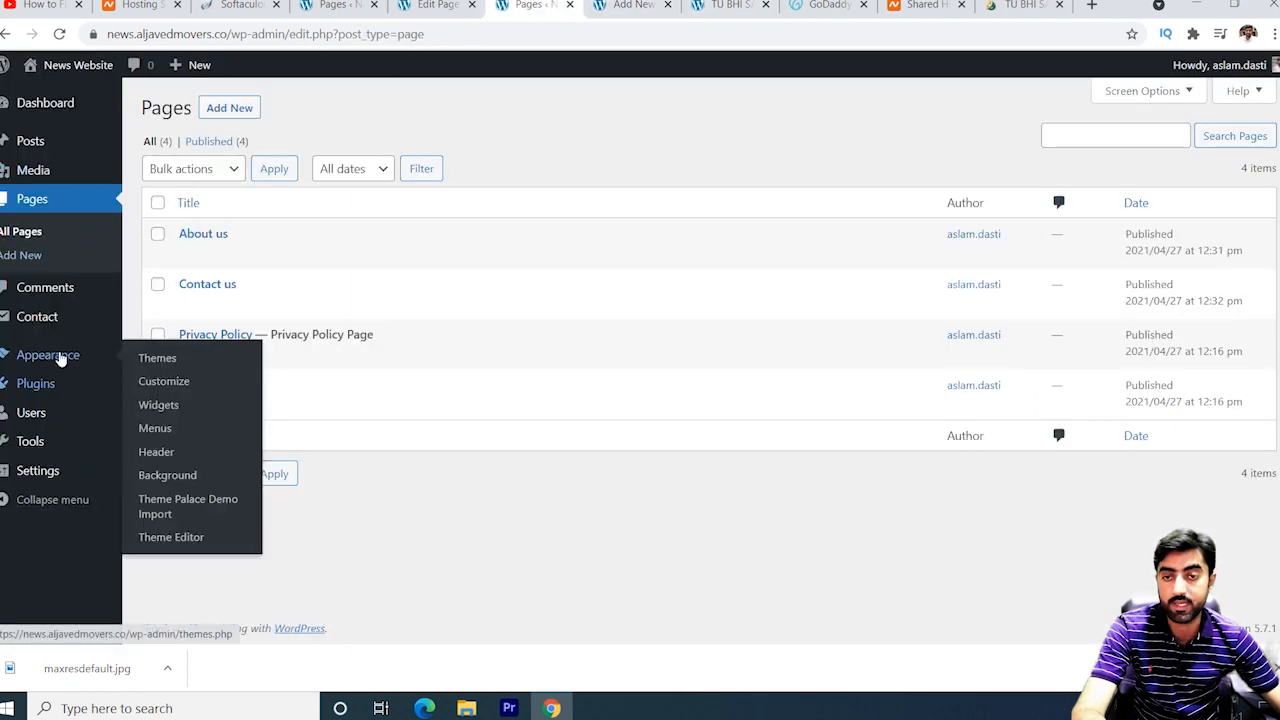
pyautogui.click(166, 386)
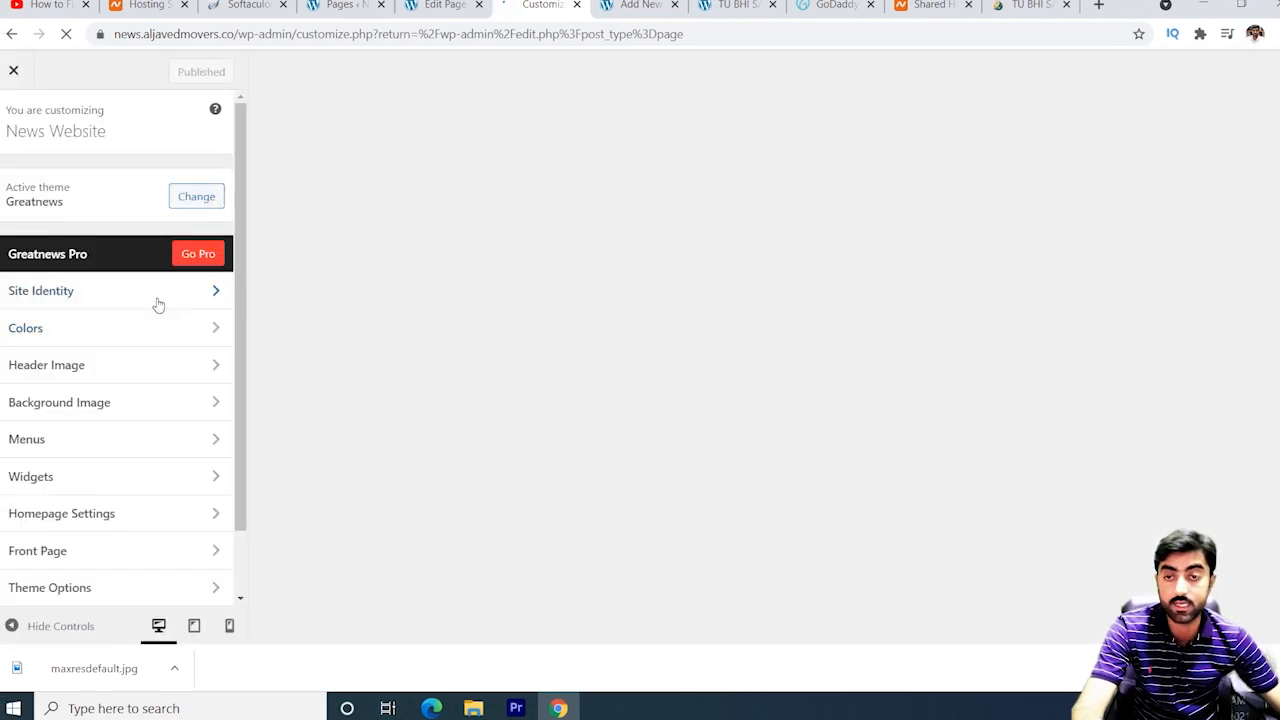
pyautogui.click(158, 304)
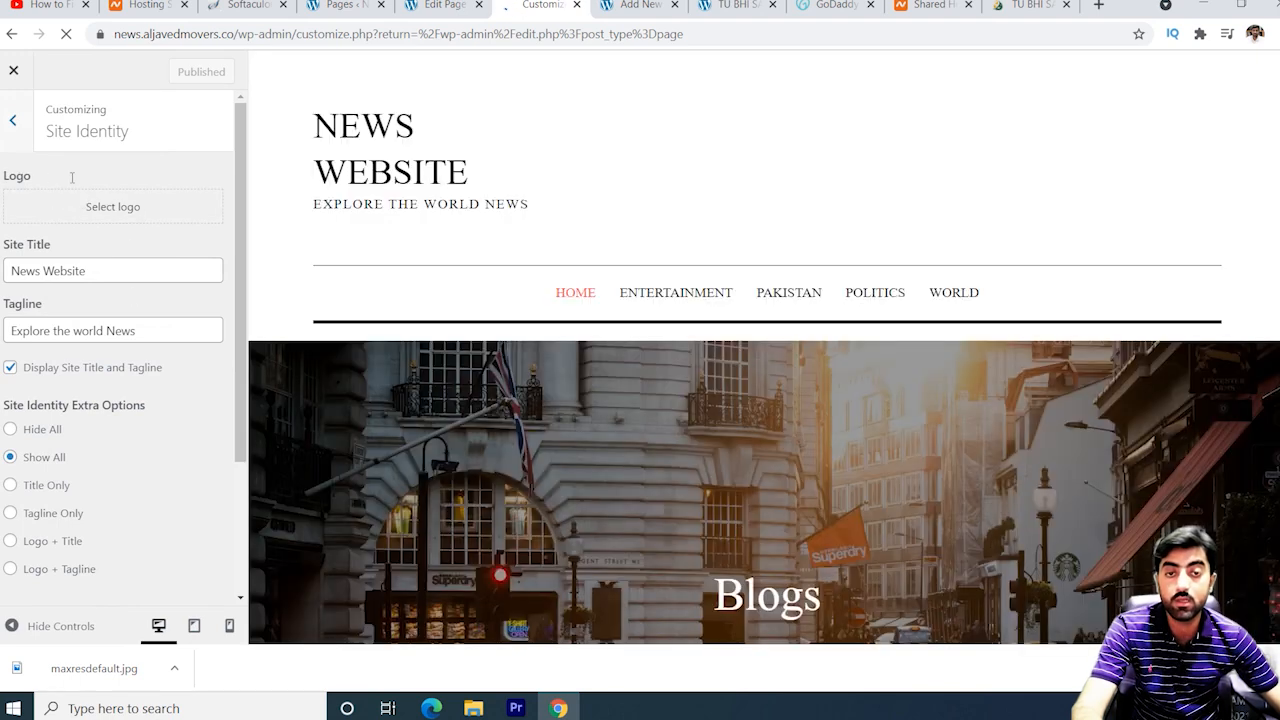
pyautogui.click(1102, 8)
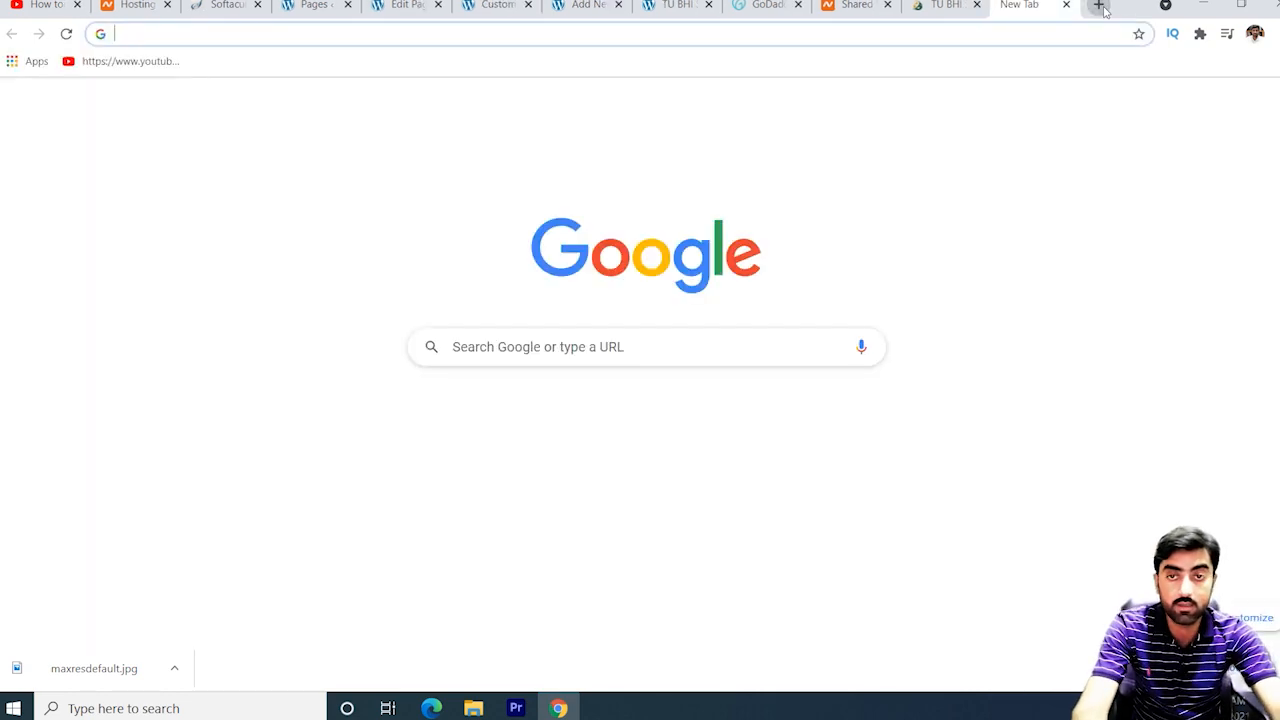
# Search Google for cooltext.
pyautogui.write('cpp')
pyautogui.press('BackSpace')
pyautogui.press('BackSpace')
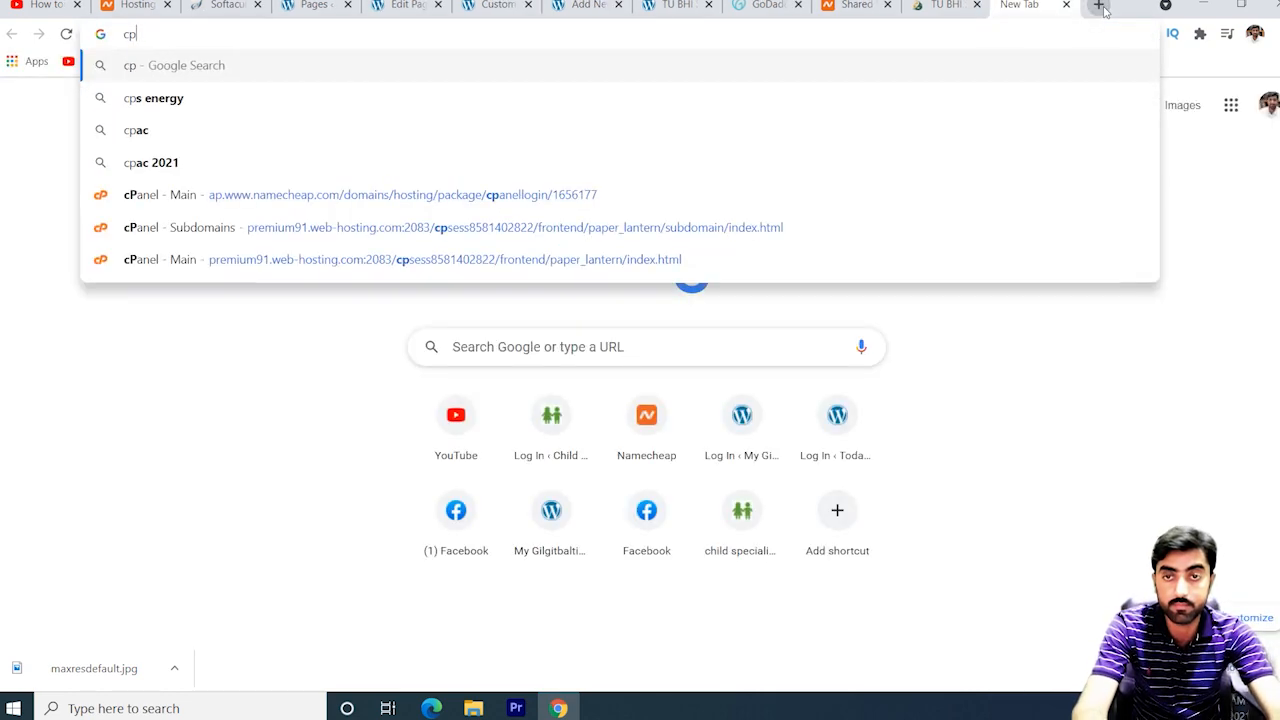
pyautogui.write('oolt')
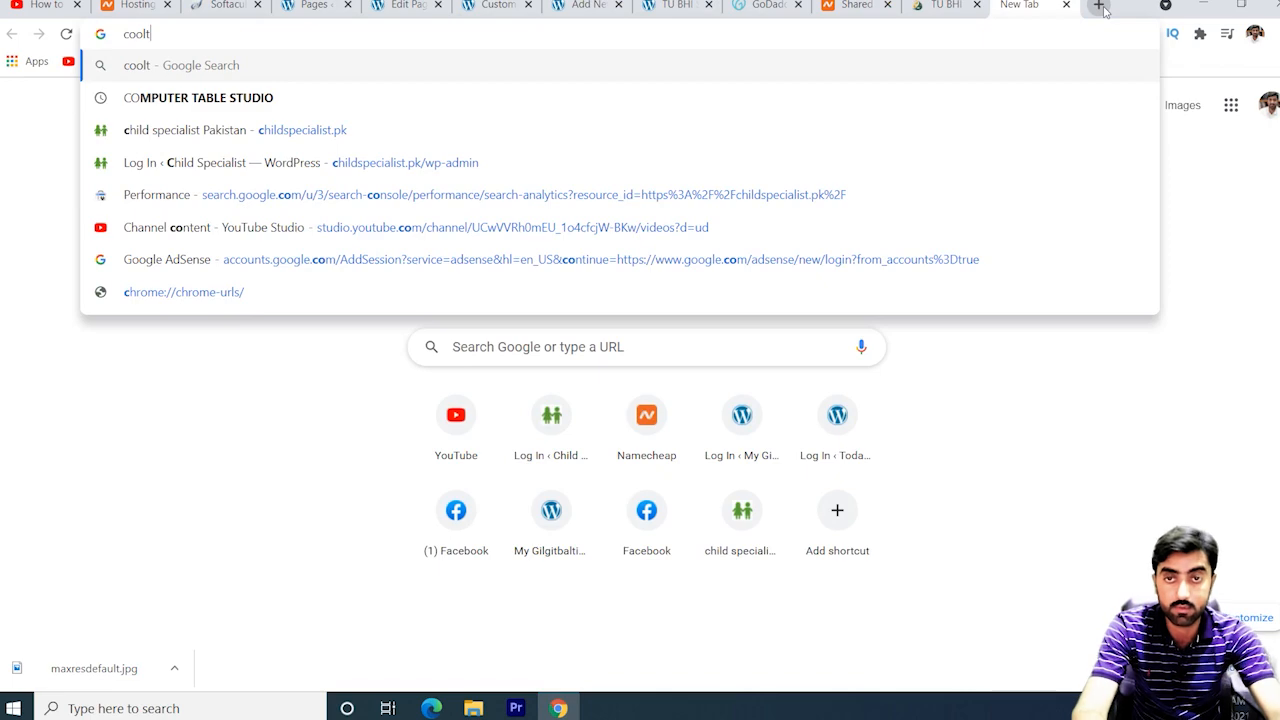
pyautogui.write('ext')
pyautogui.press('Return')
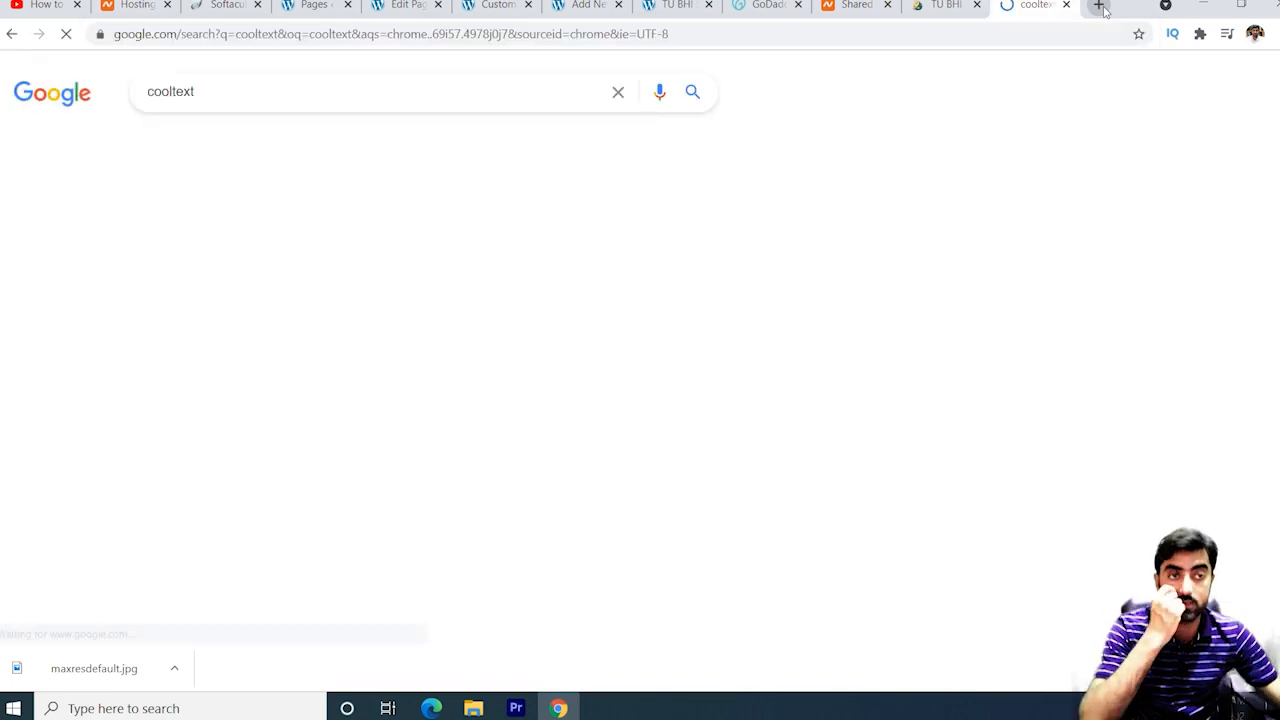
# Search logomakr in another tab, open Cool Text Graphics Generator, then return to the logomakr results.
pyautogui.click(1099, 6)
pyautogui.write('logomakr')
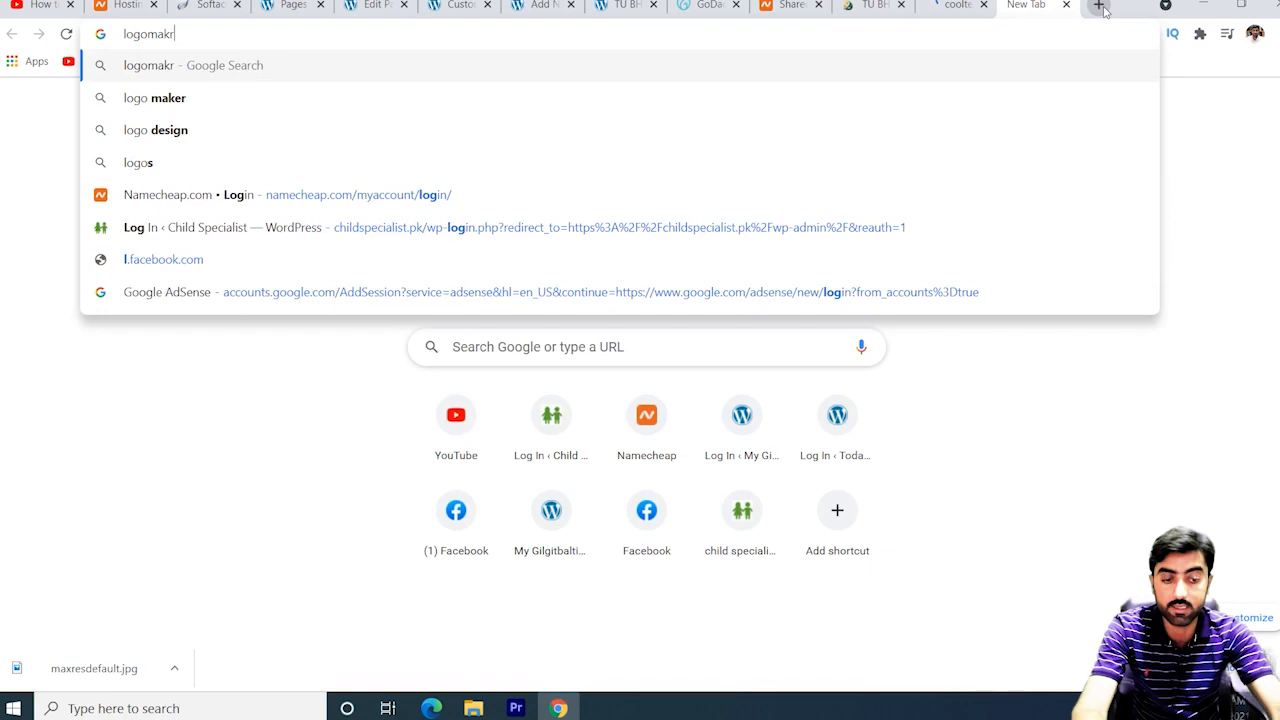
pyautogui.press('Return')
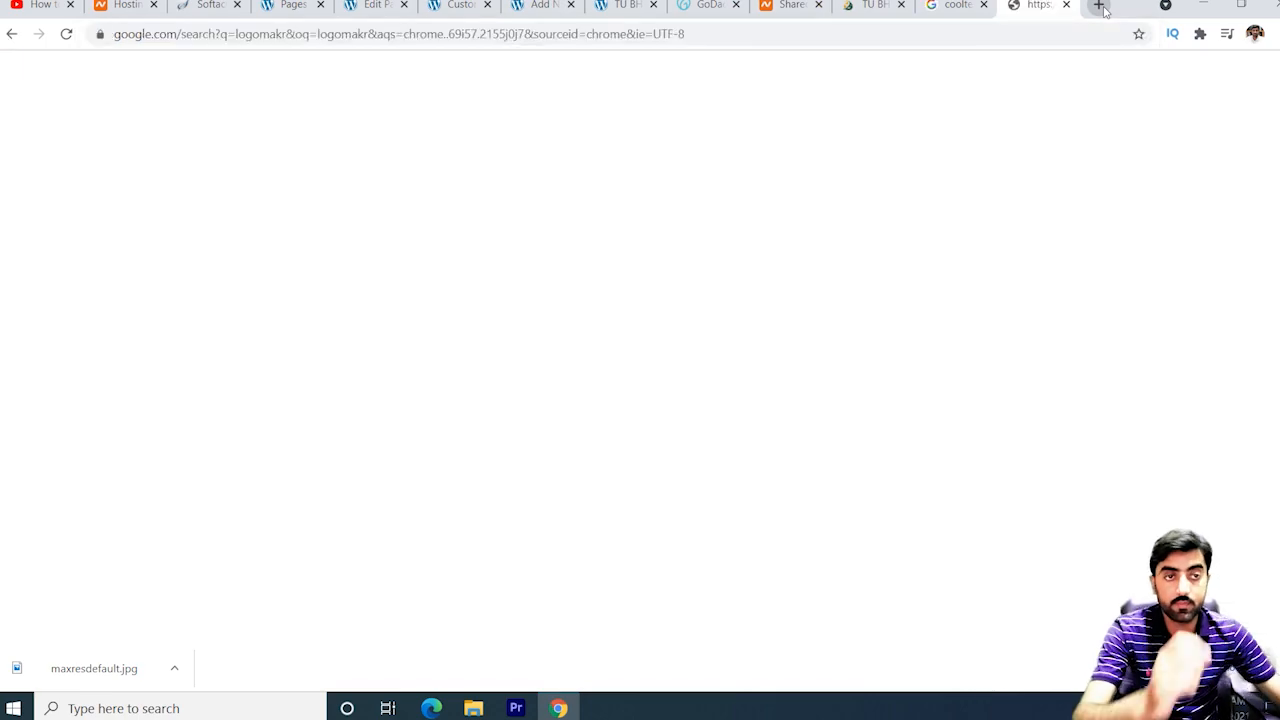
pyautogui.click(957, 5)
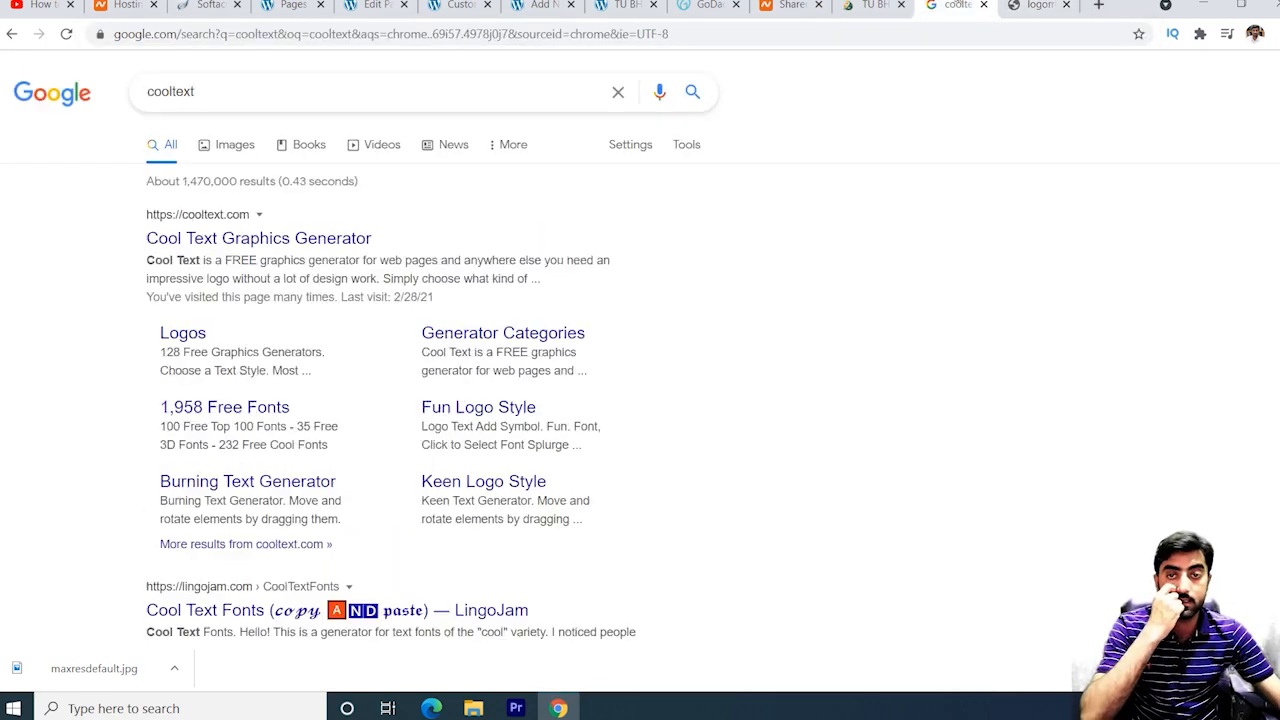
pyautogui.click(283, 246)
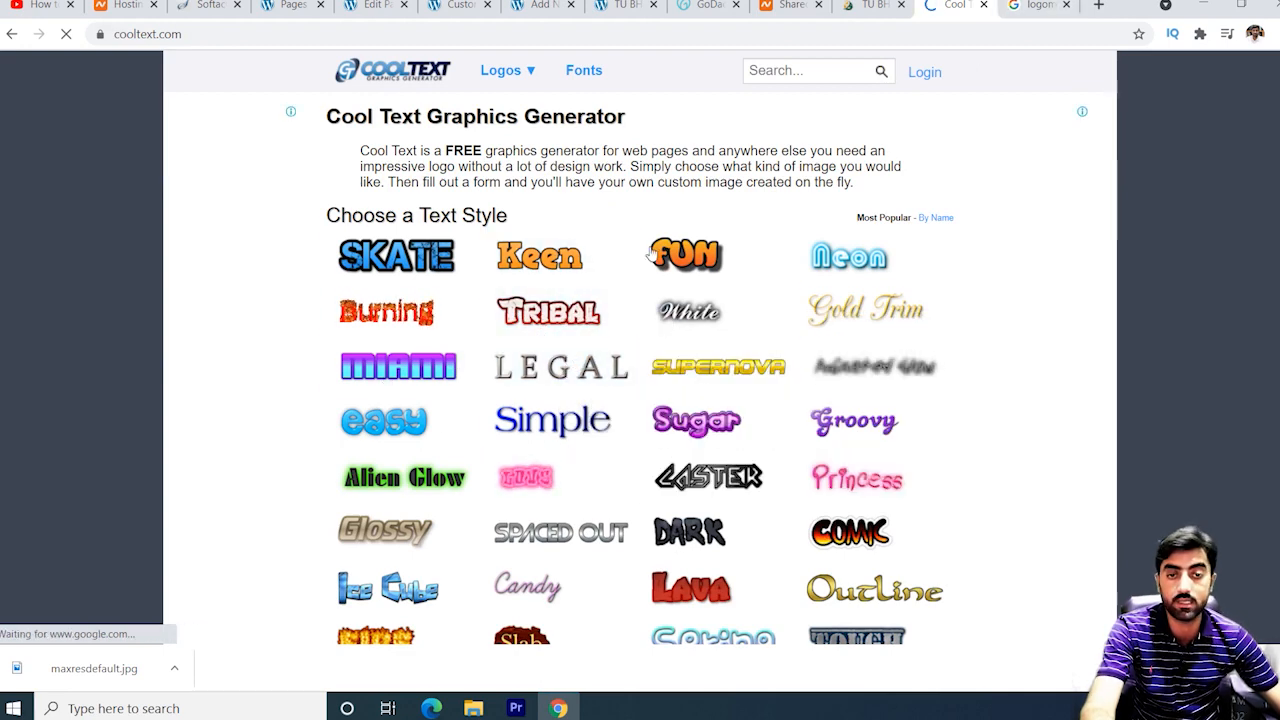
pyautogui.click(1042, 6)
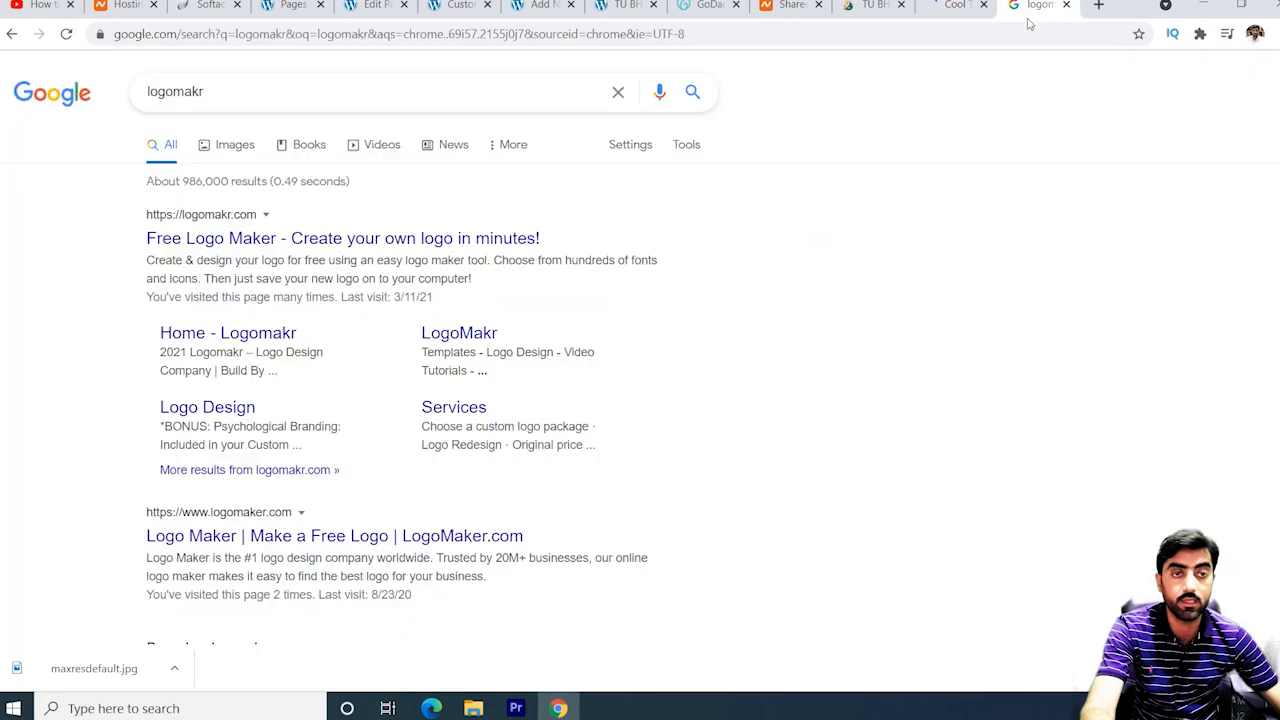
# Open LogoMakr's free logo maker, close the downloads bar and intro video, then return to the post editor.
pyautogui.click(274, 246)
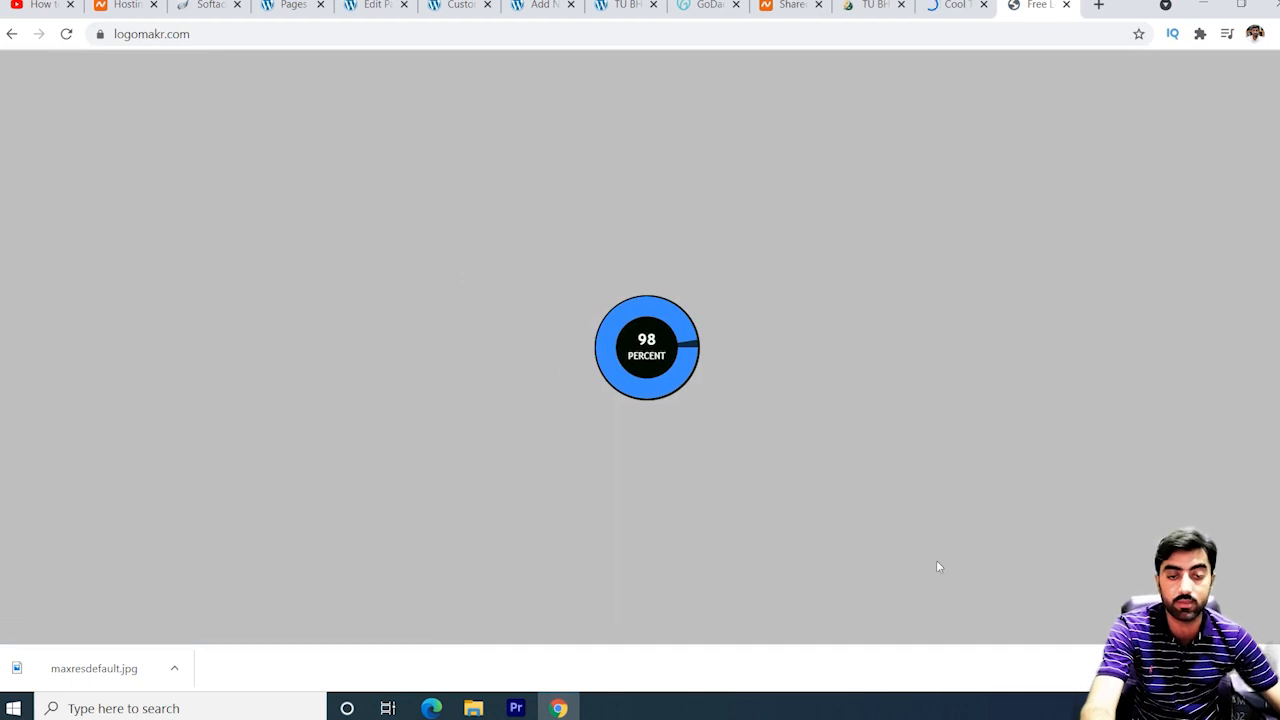
pyautogui.click(1275, 668)
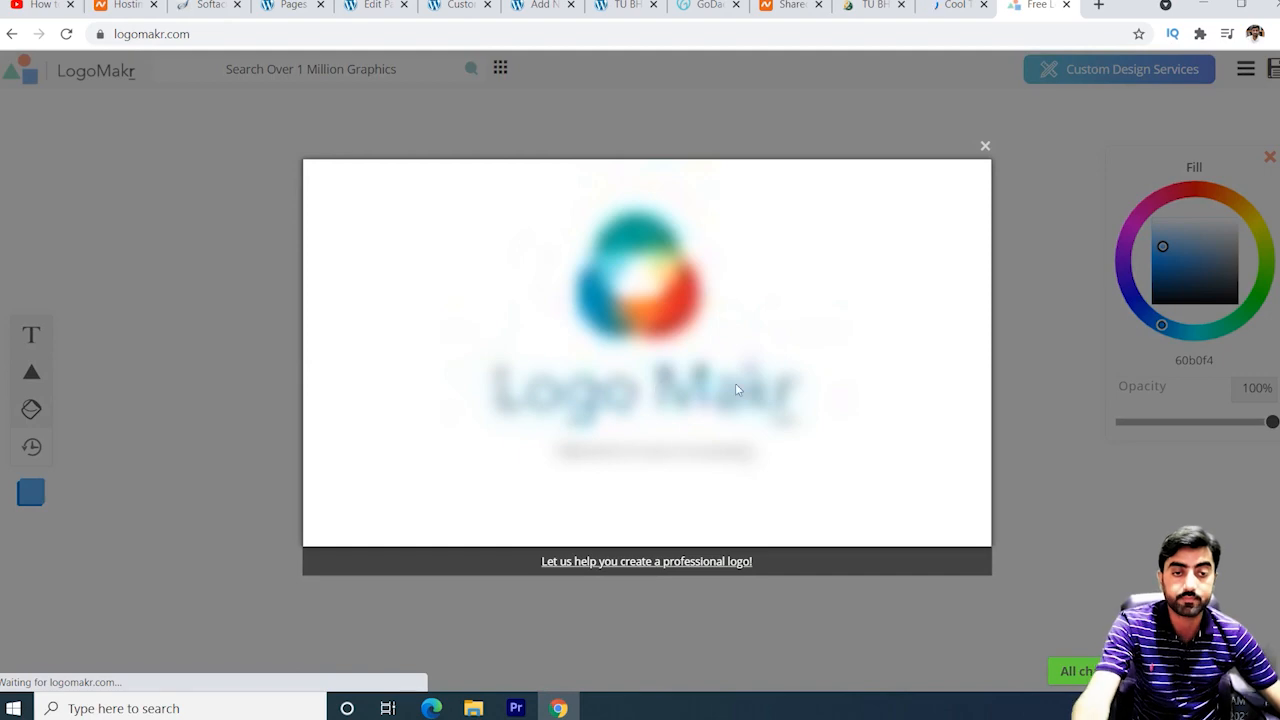
pyautogui.click(985, 147)
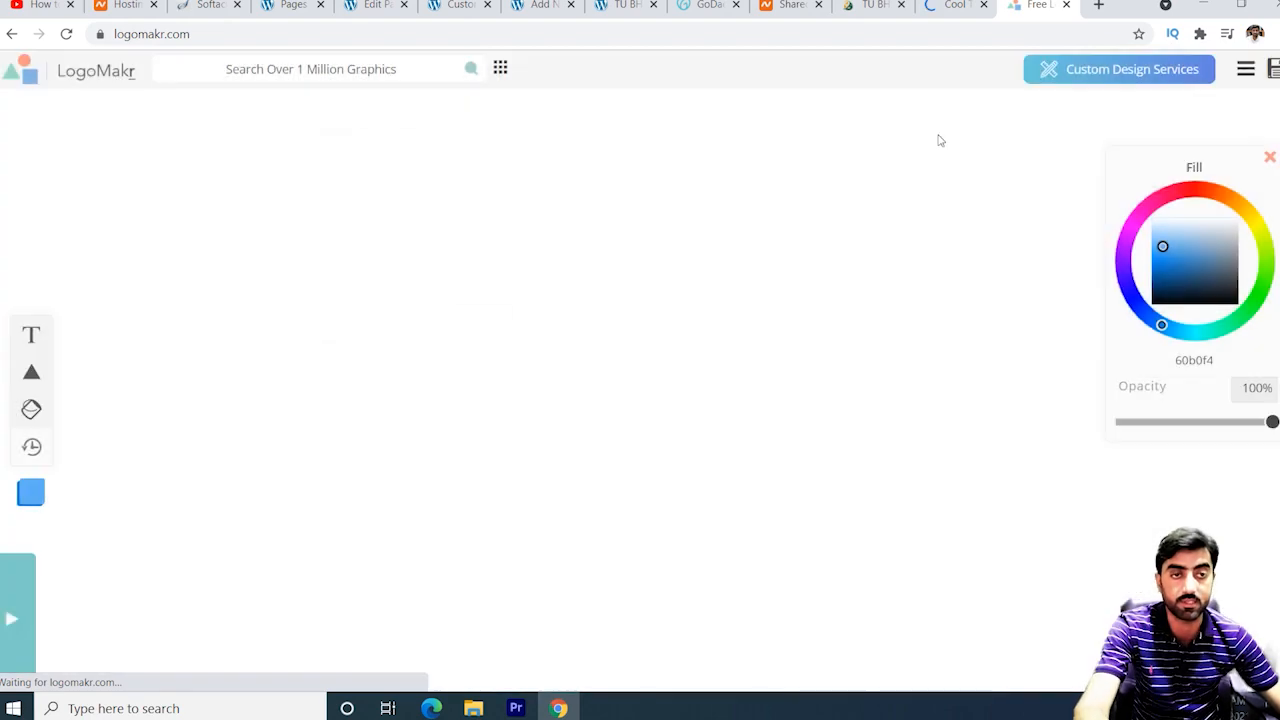
pyautogui.click(625, 6)
pyautogui.click(563, 6)
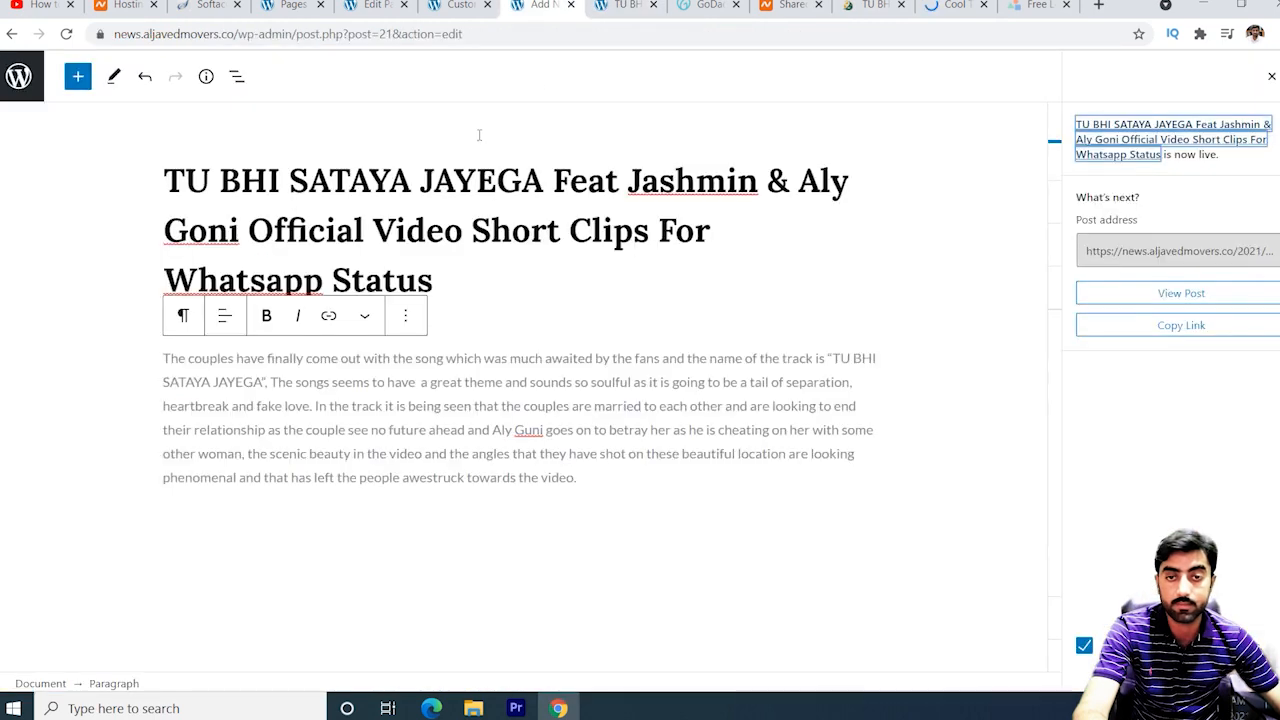
# Return to the Customizer's Site Identity panel and scroll down to the Site Icon section.
pyautogui.click(458, 6)
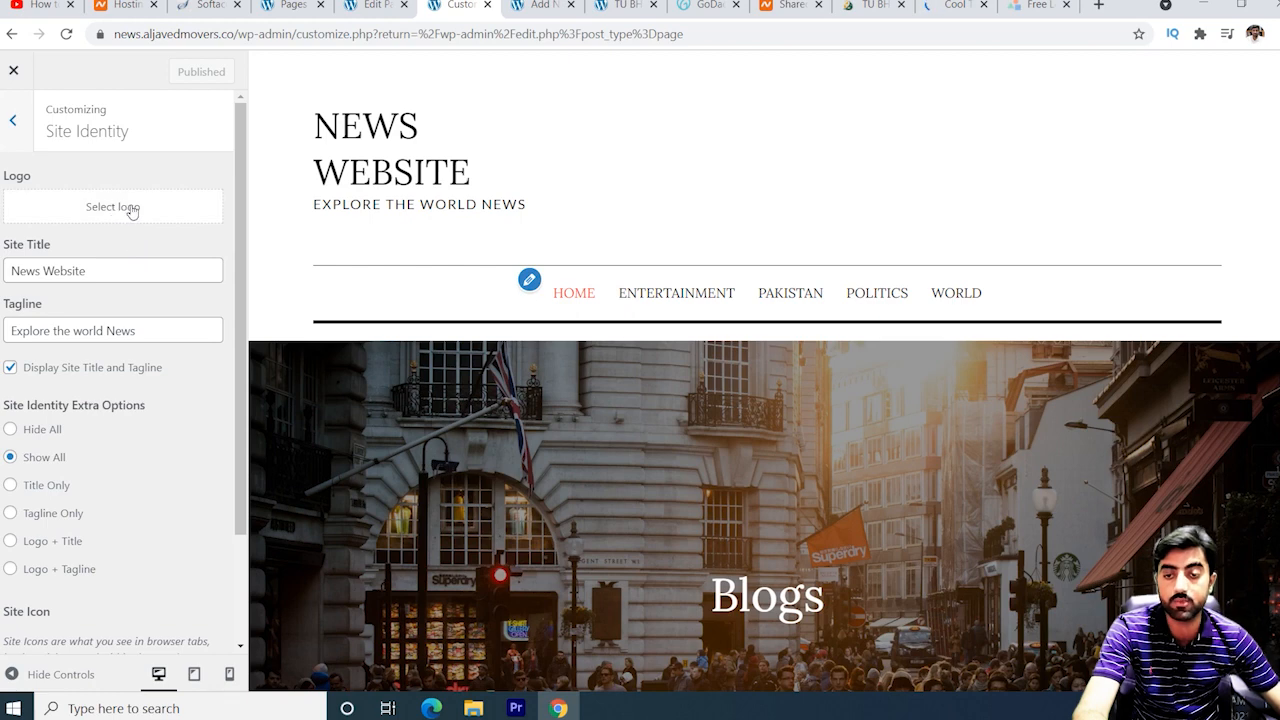
pyautogui.scroll(-2, 152, 467)
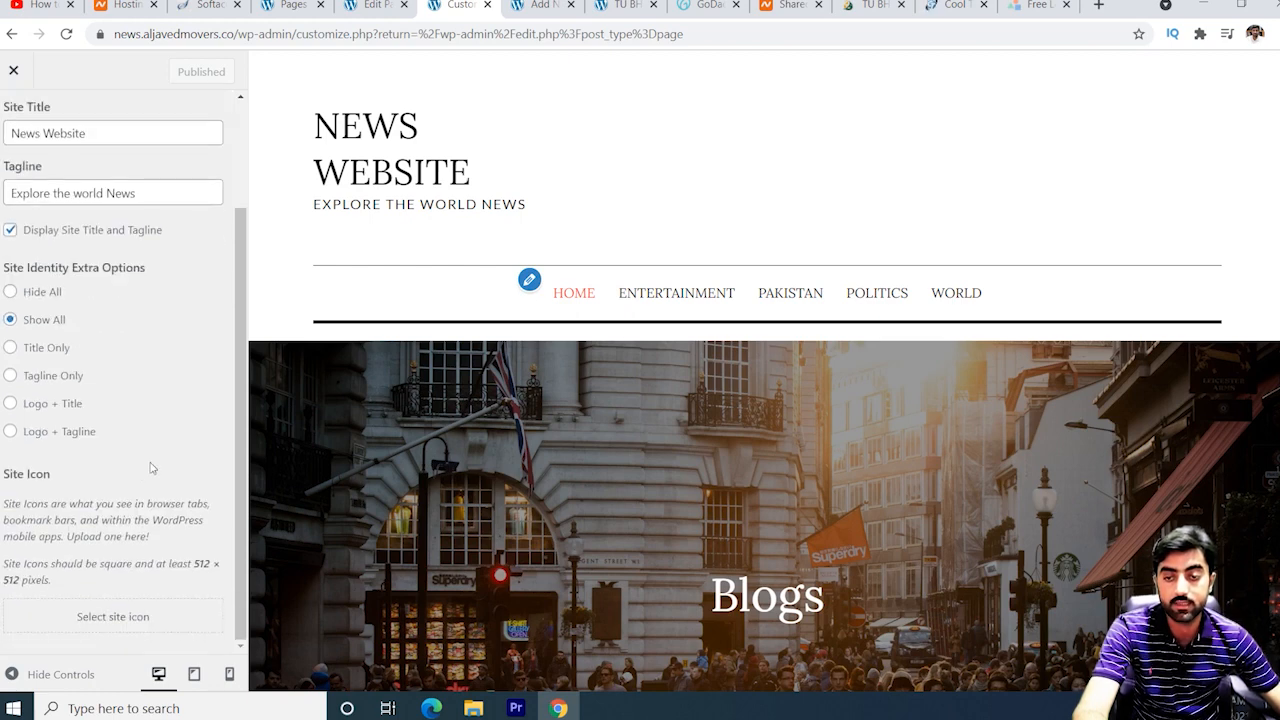
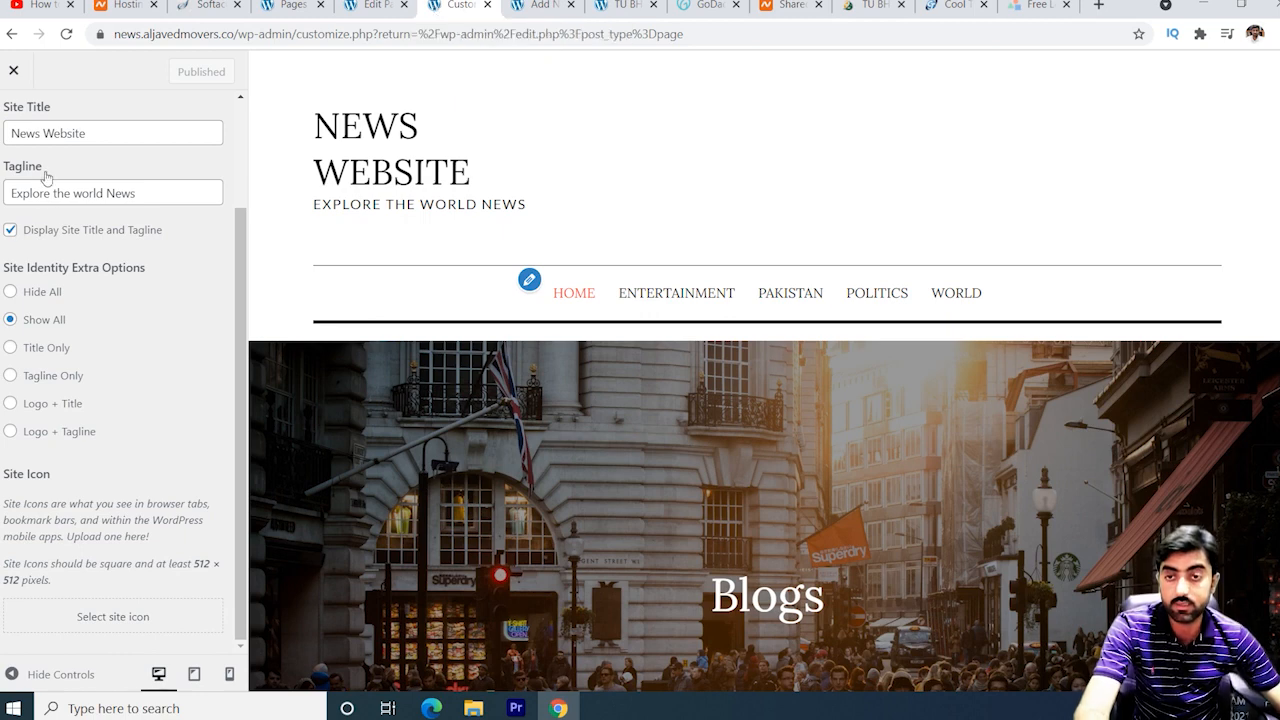
# Look over the site Colors settings, then return to the main Customizer sections.
pyautogui.scroll(2, 58, 210)
pyautogui.click(14, 122)
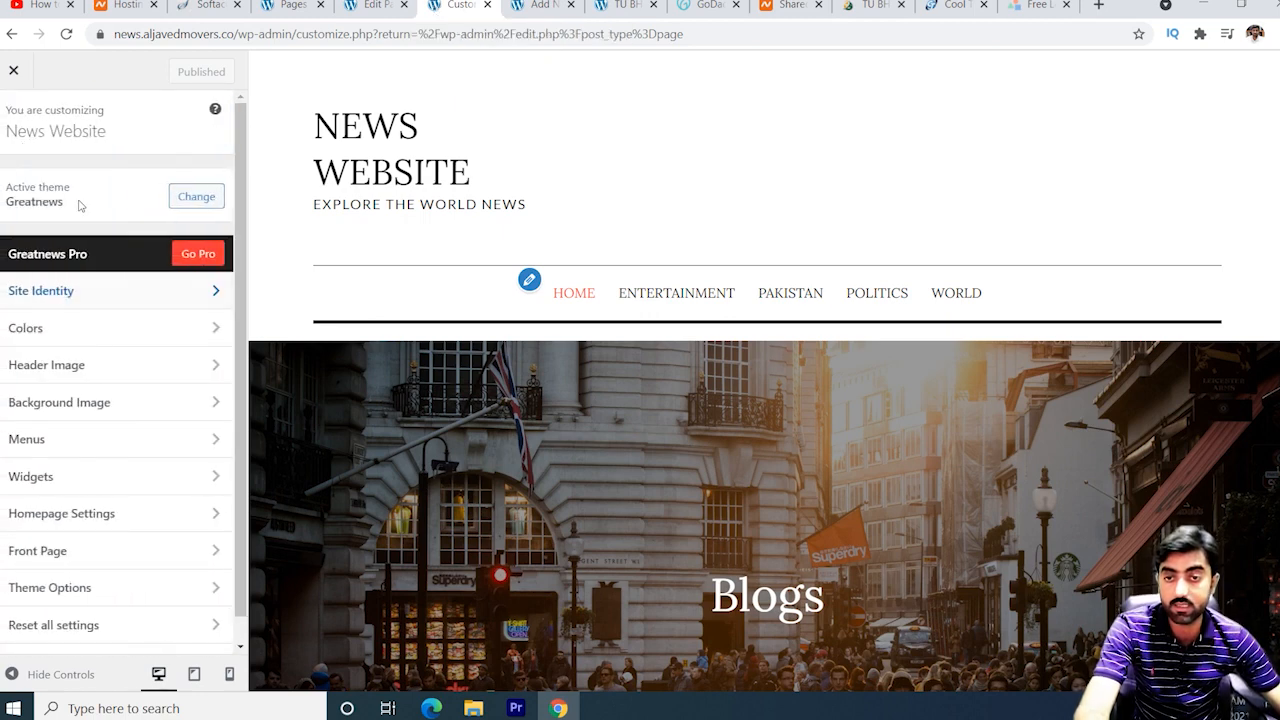
pyautogui.click(161, 337)
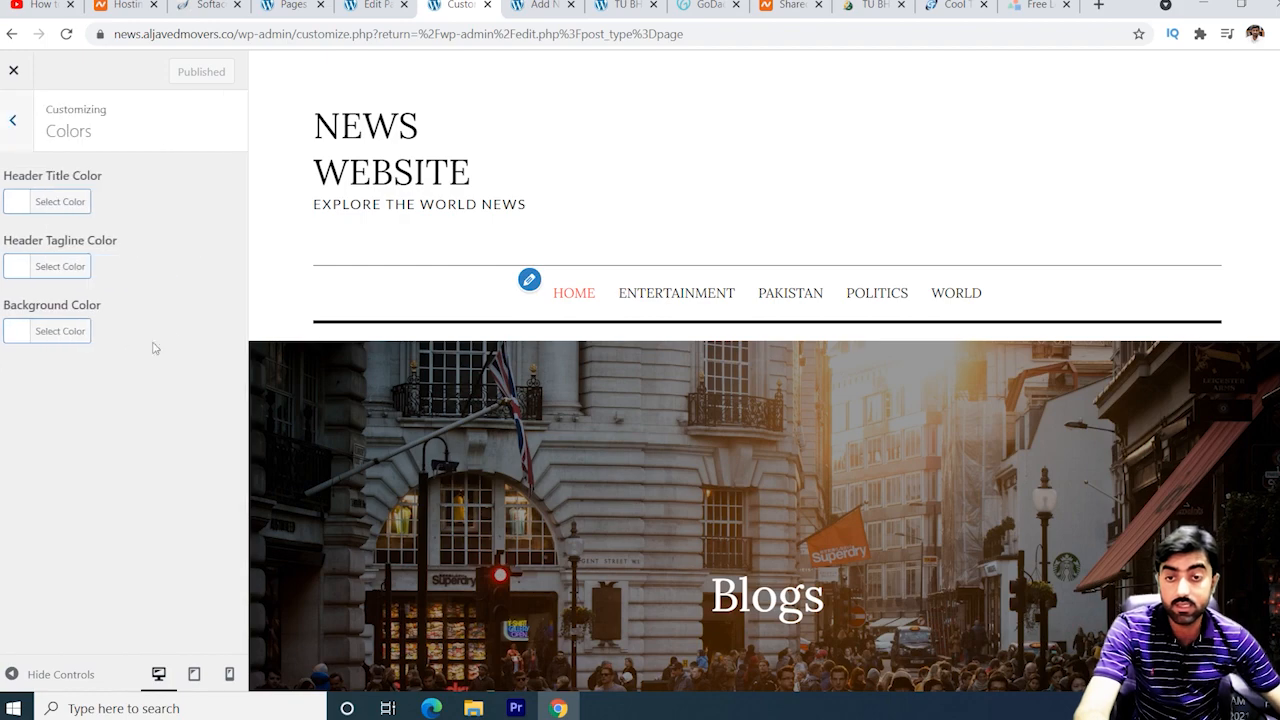
pyautogui.scroll(-6, 708, 362)
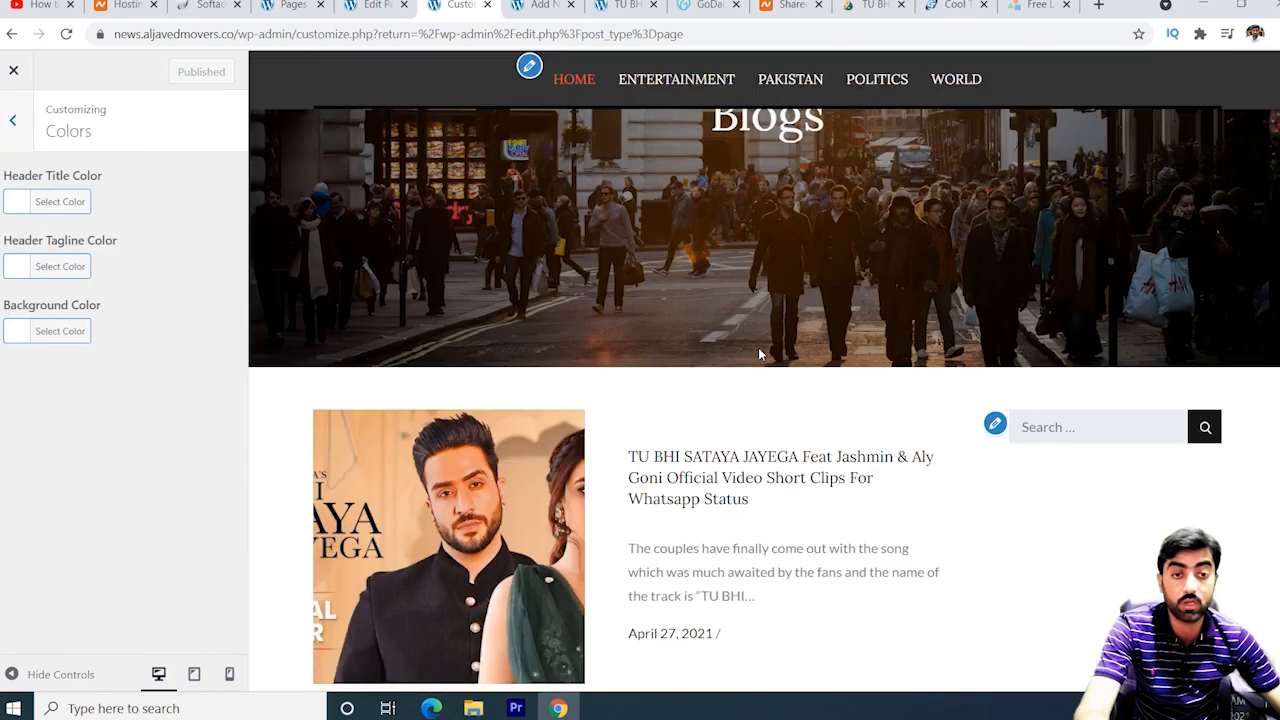
pyautogui.scroll(6, 758, 347)
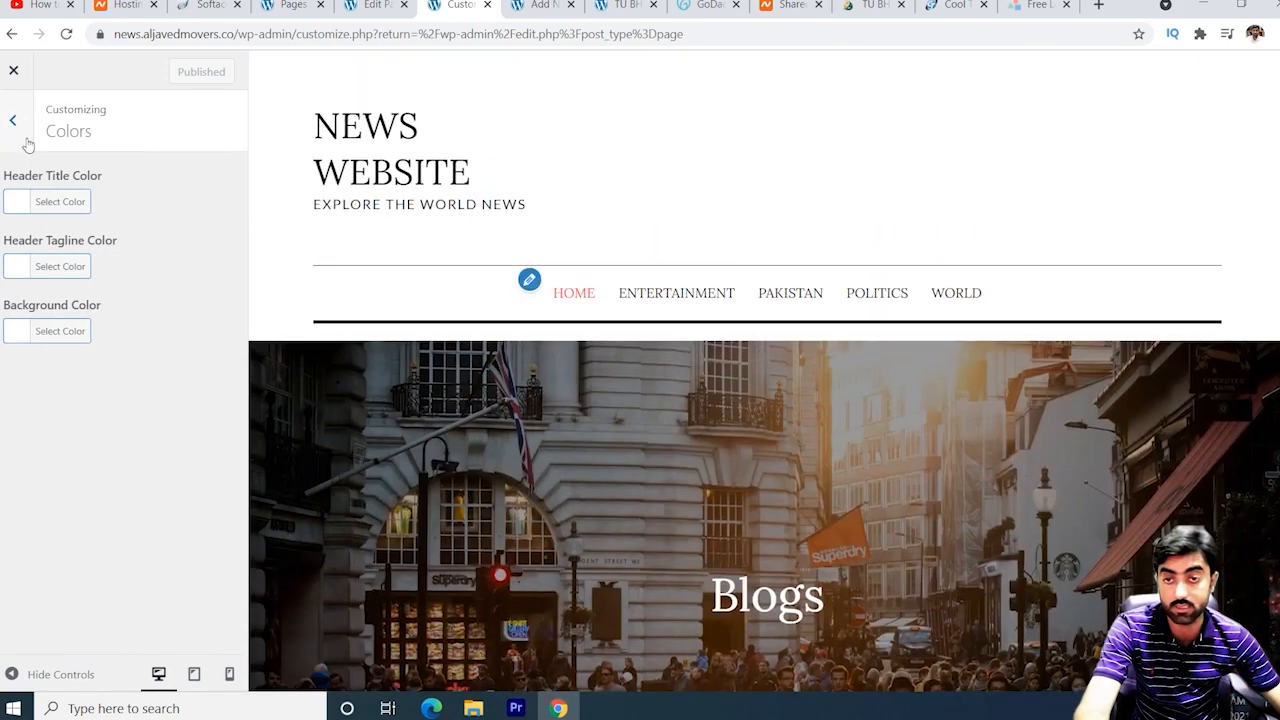
pyautogui.click(14, 121)
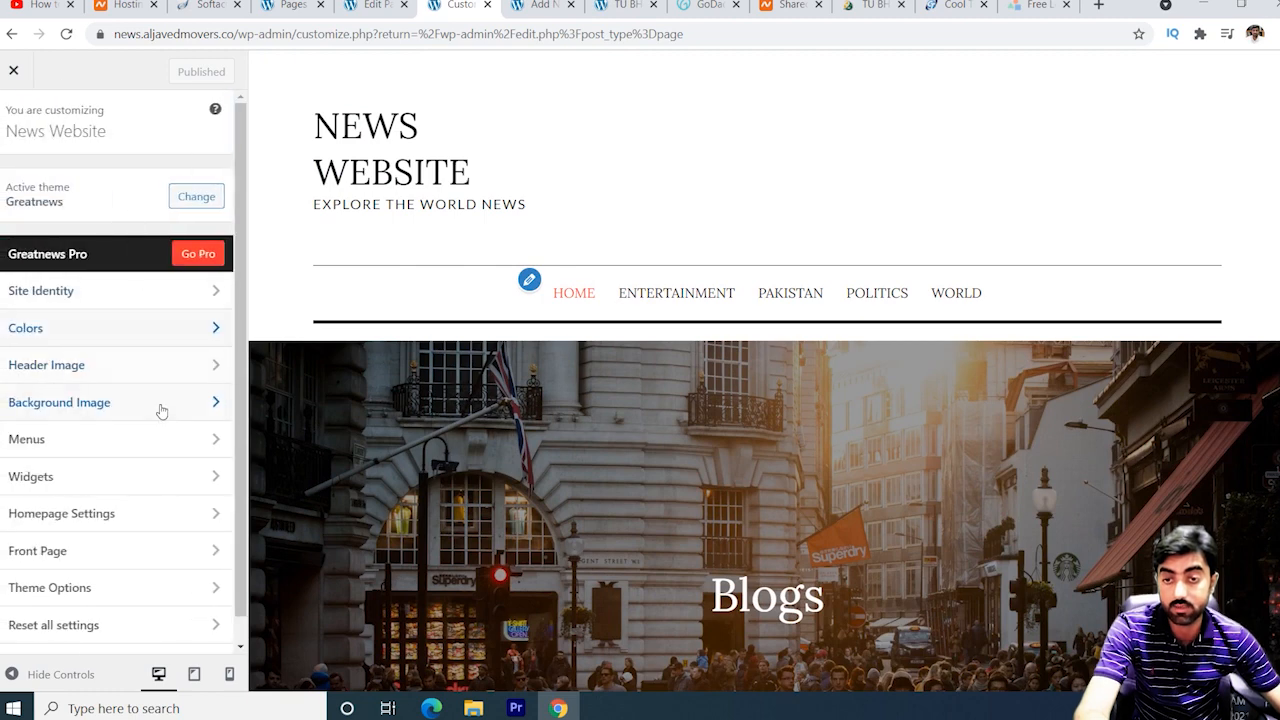
# Hide the header image behind the Blogs banner and go back to the main Customizer menu.
pyautogui.click(152, 372)
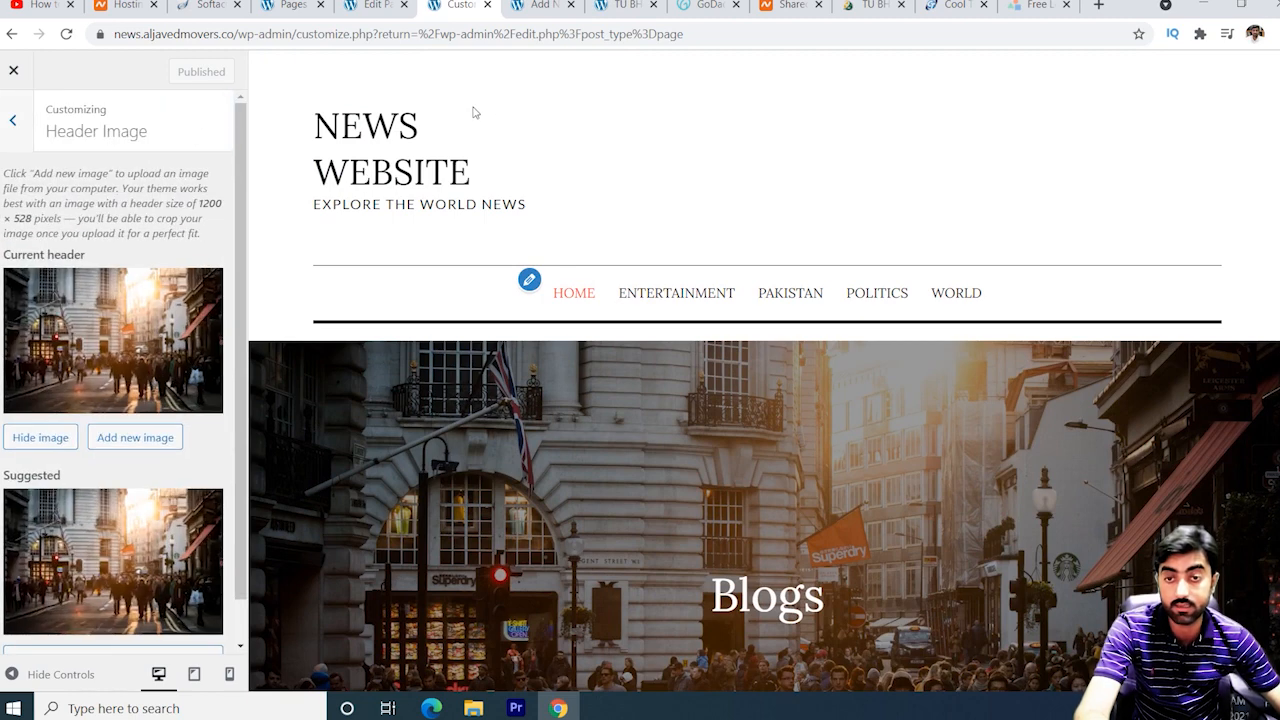
pyautogui.scroll(-2, 711, 515)
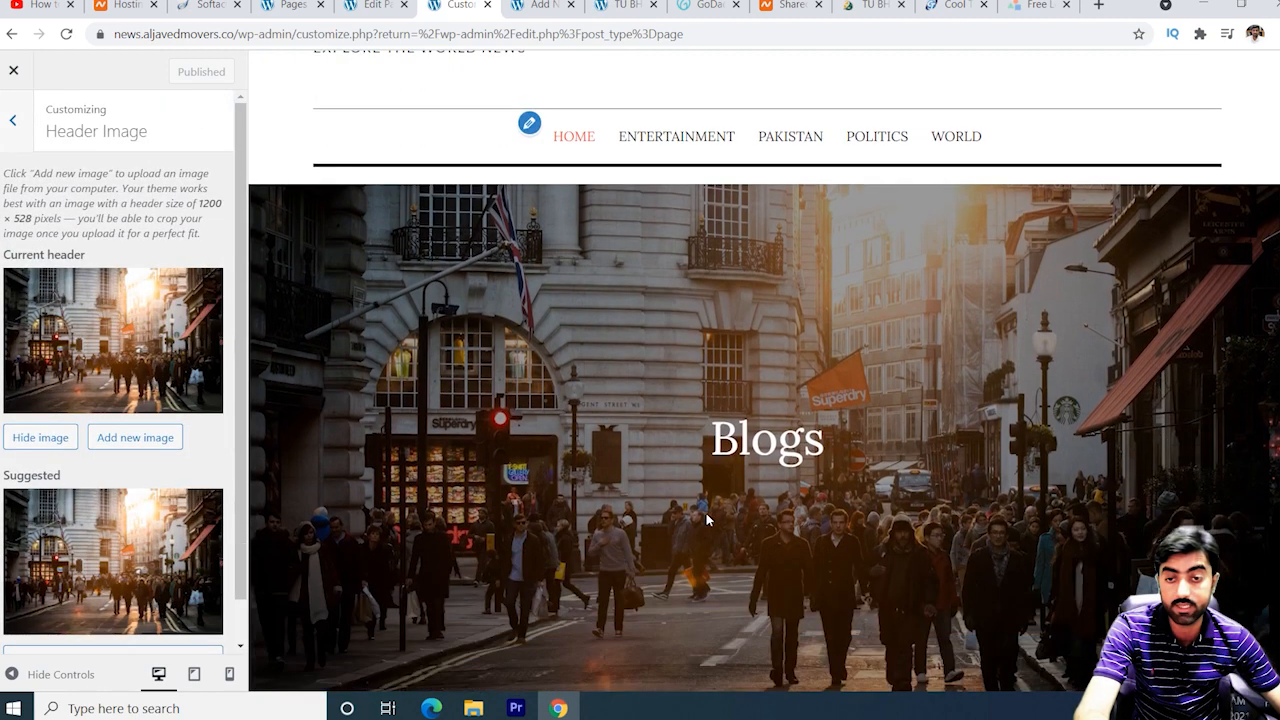
pyautogui.scroll(-1, 172, 404)
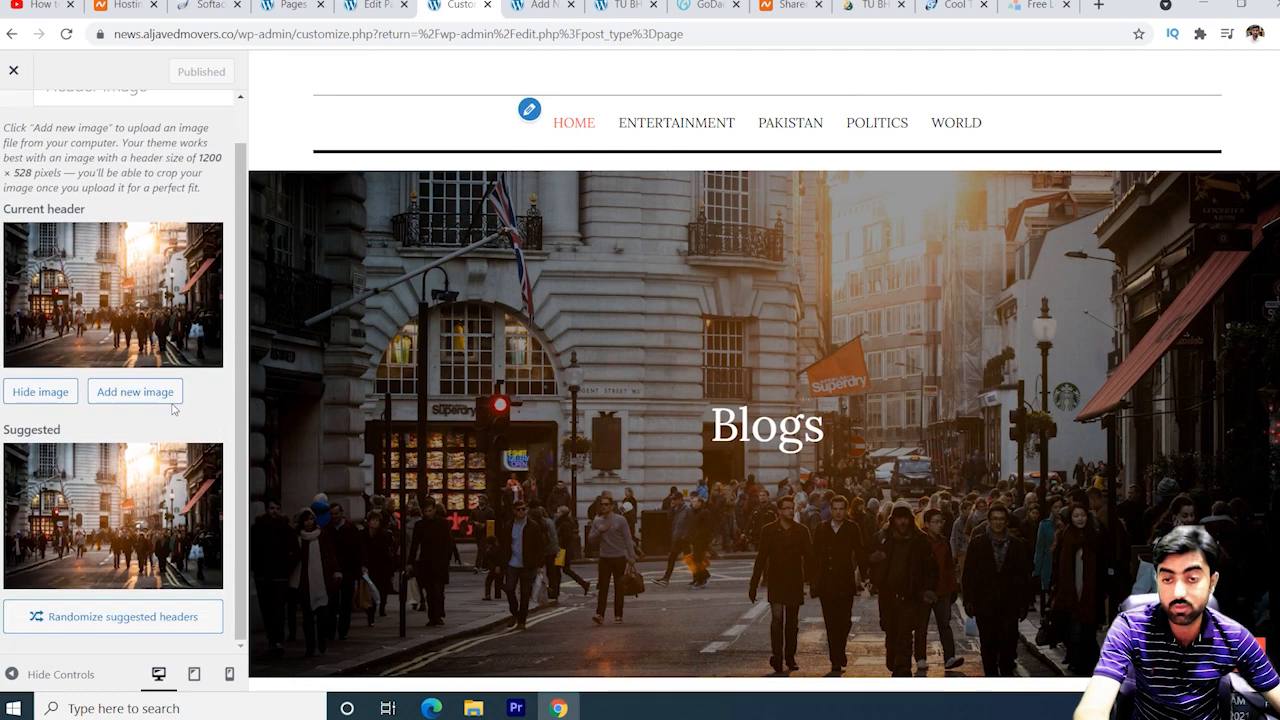
pyautogui.scroll(1, 174, 521)
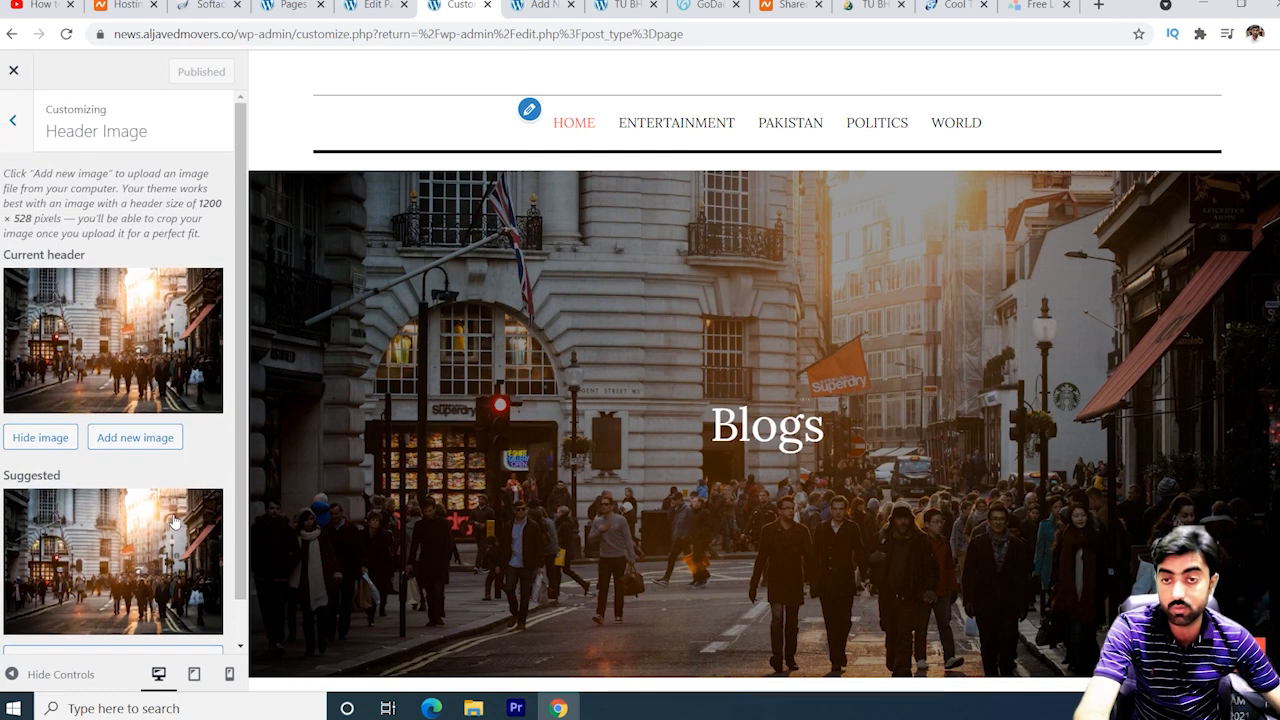
pyautogui.click(40, 438)
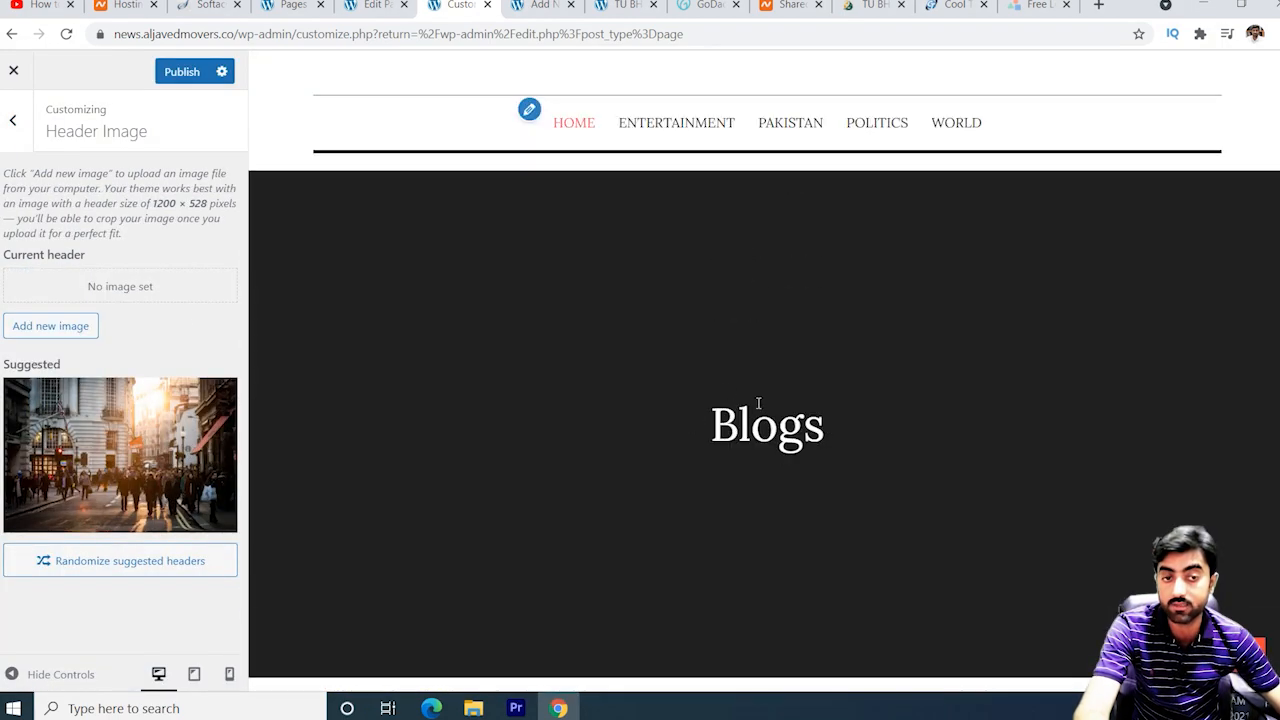
pyautogui.click(13, 121)
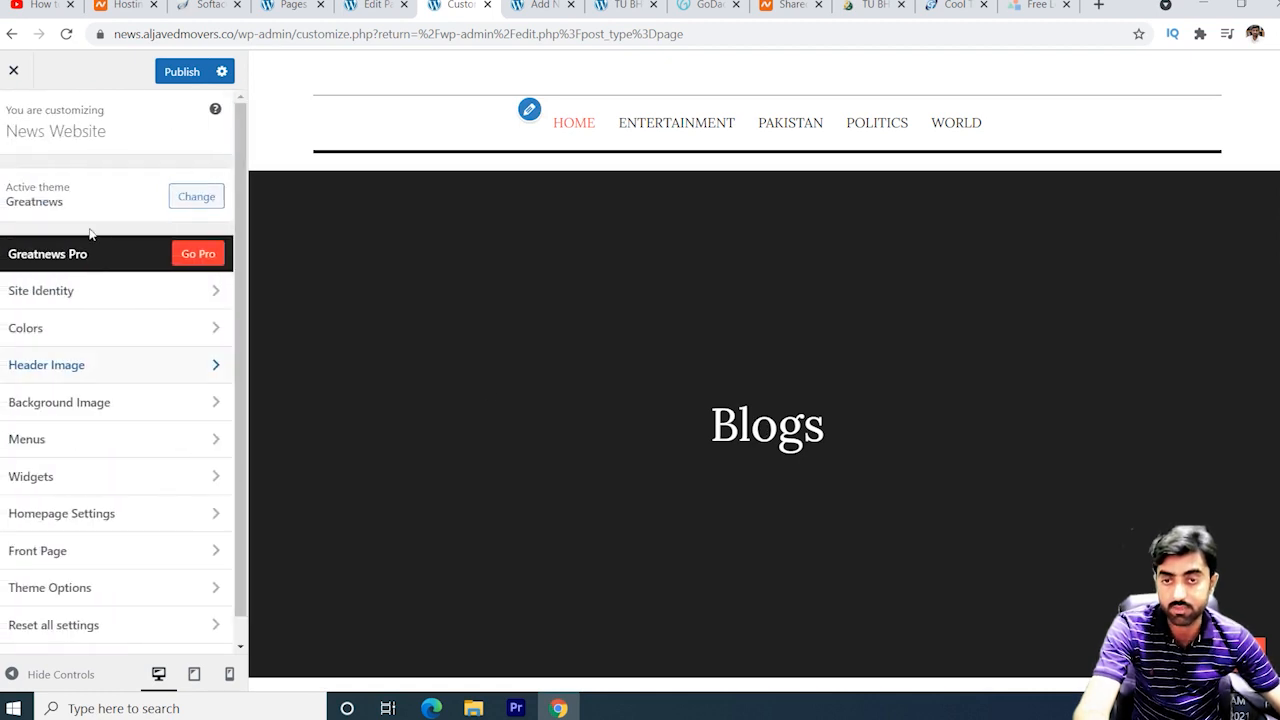
pyautogui.click(155, 405)
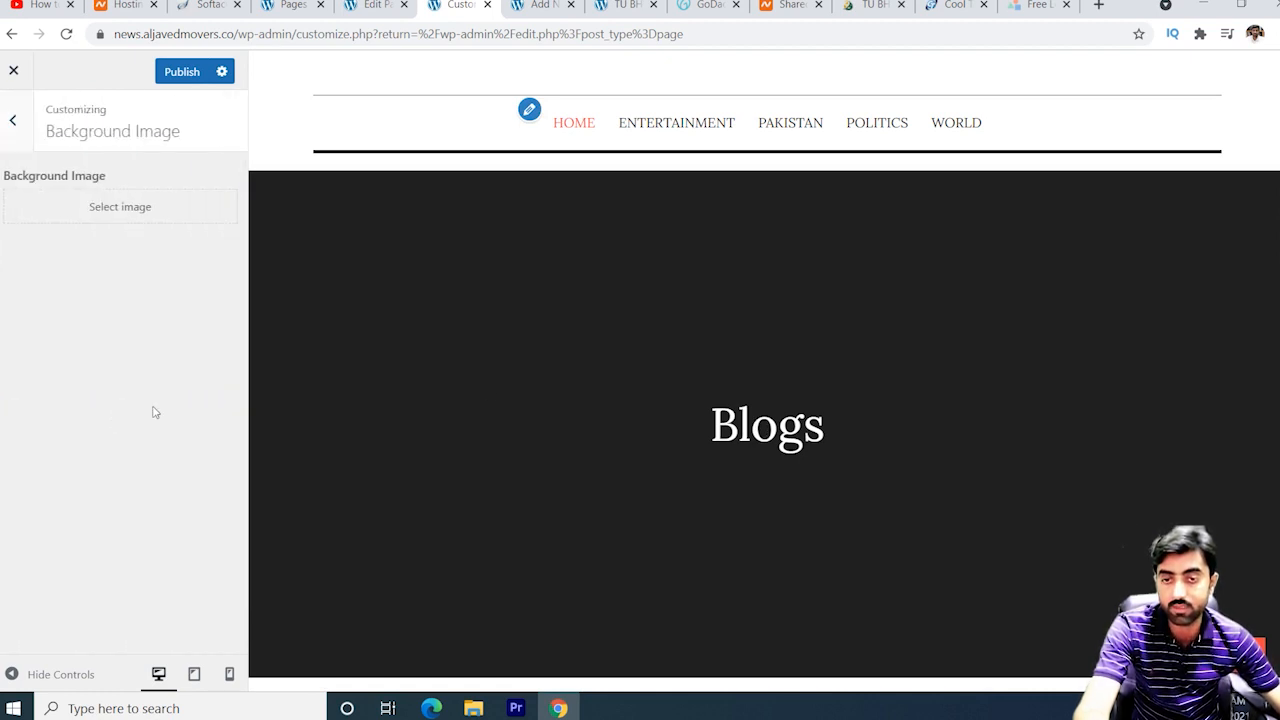
pyautogui.click(11, 124)
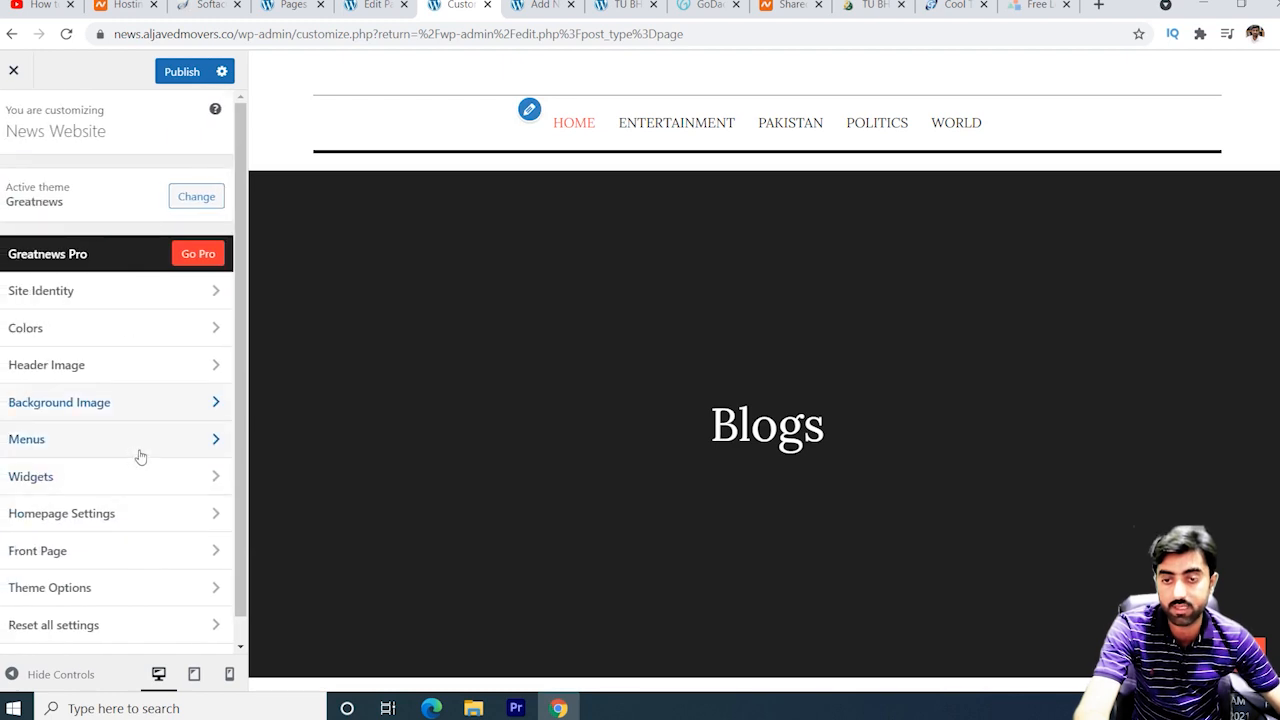
pyautogui.click(141, 520)
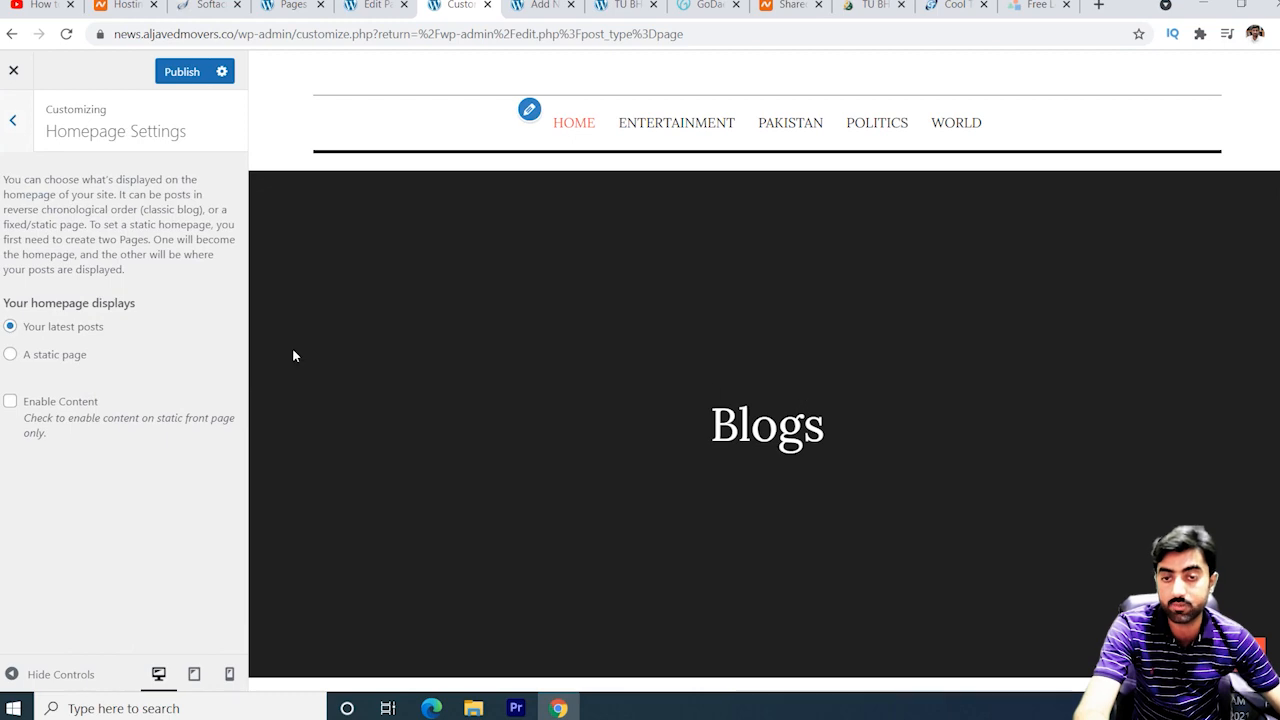
pyautogui.scroll(-5, 737, 432)
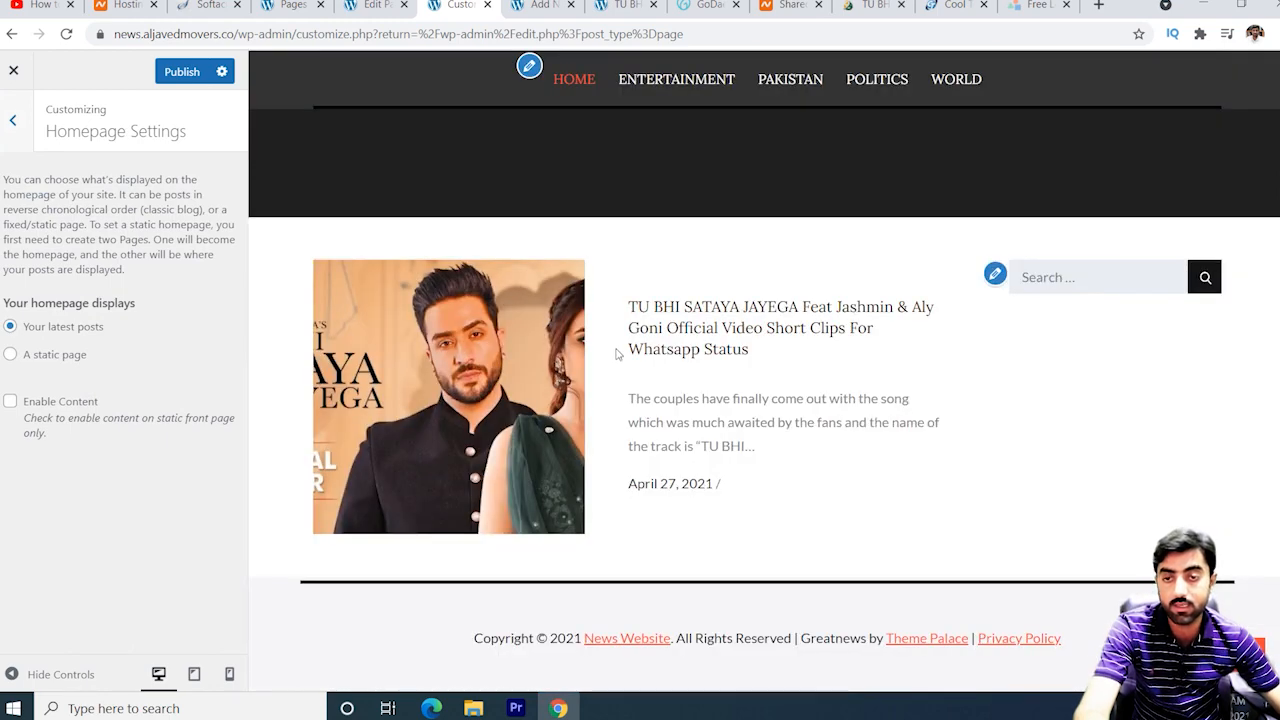
pyautogui.scroll(4, 737, 432)
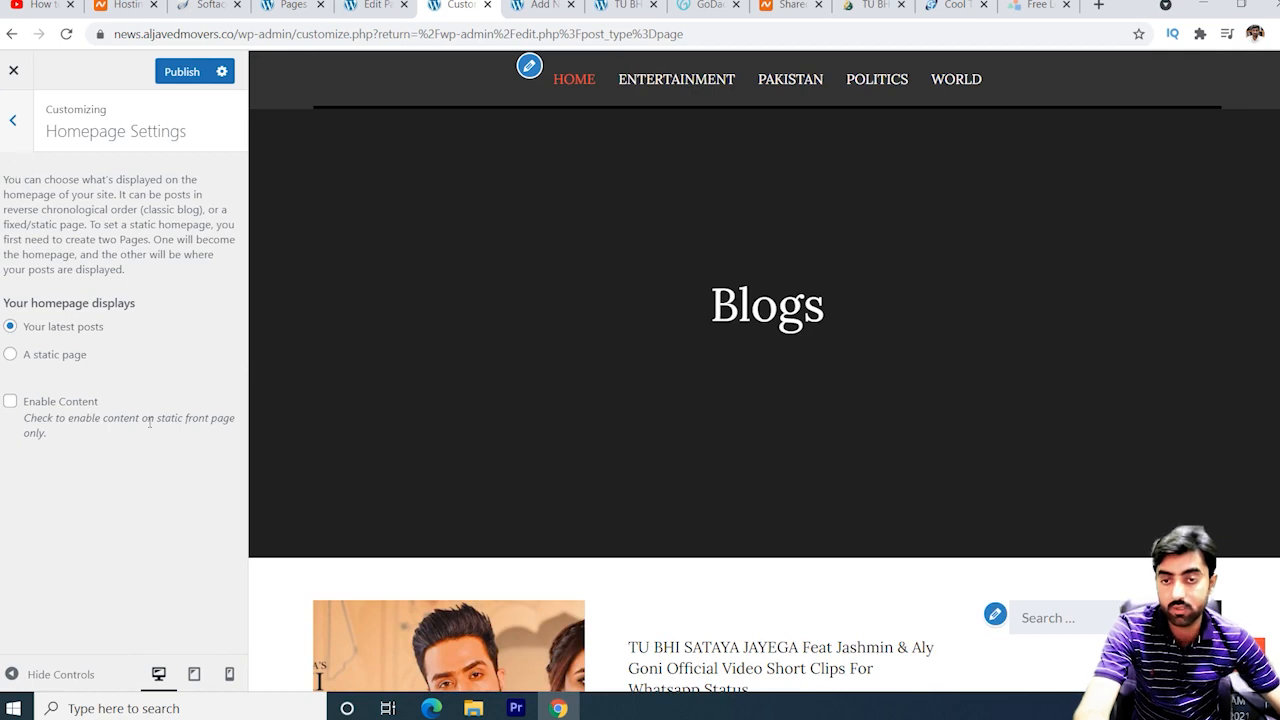
pyautogui.click(13, 122)
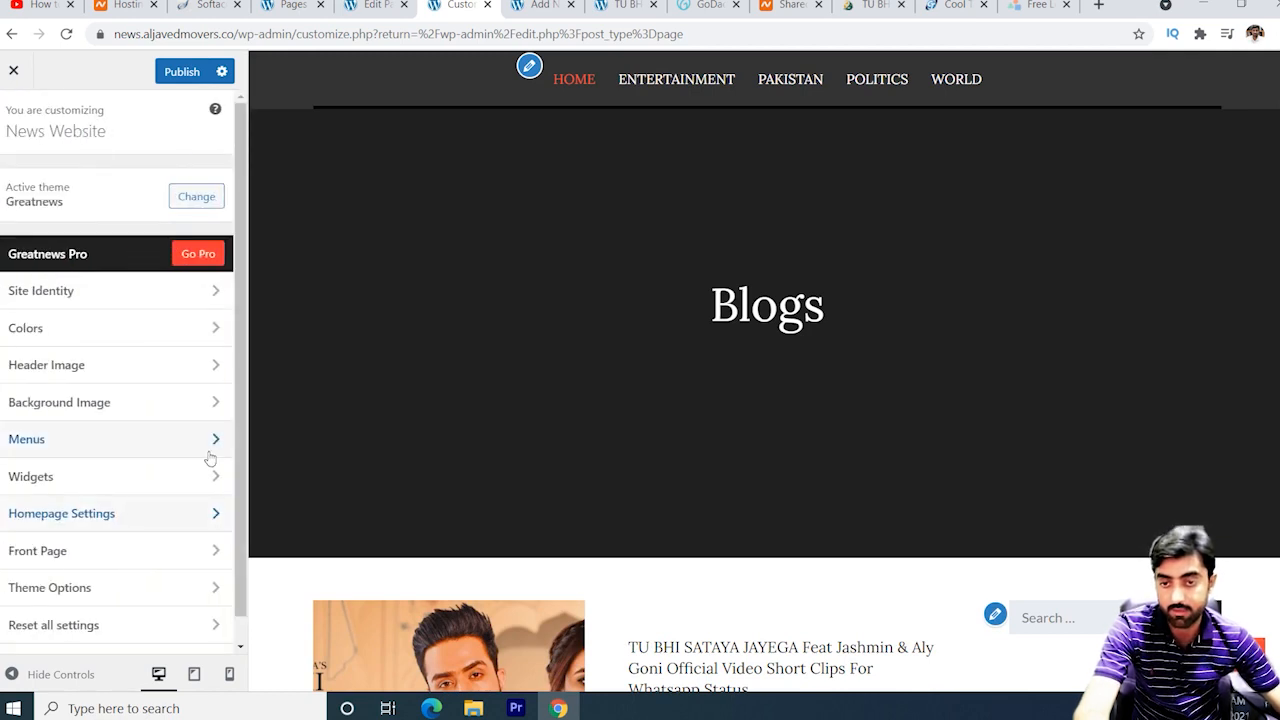
# Check the Topbar options under the Front Page sections.
pyautogui.click(142, 550)
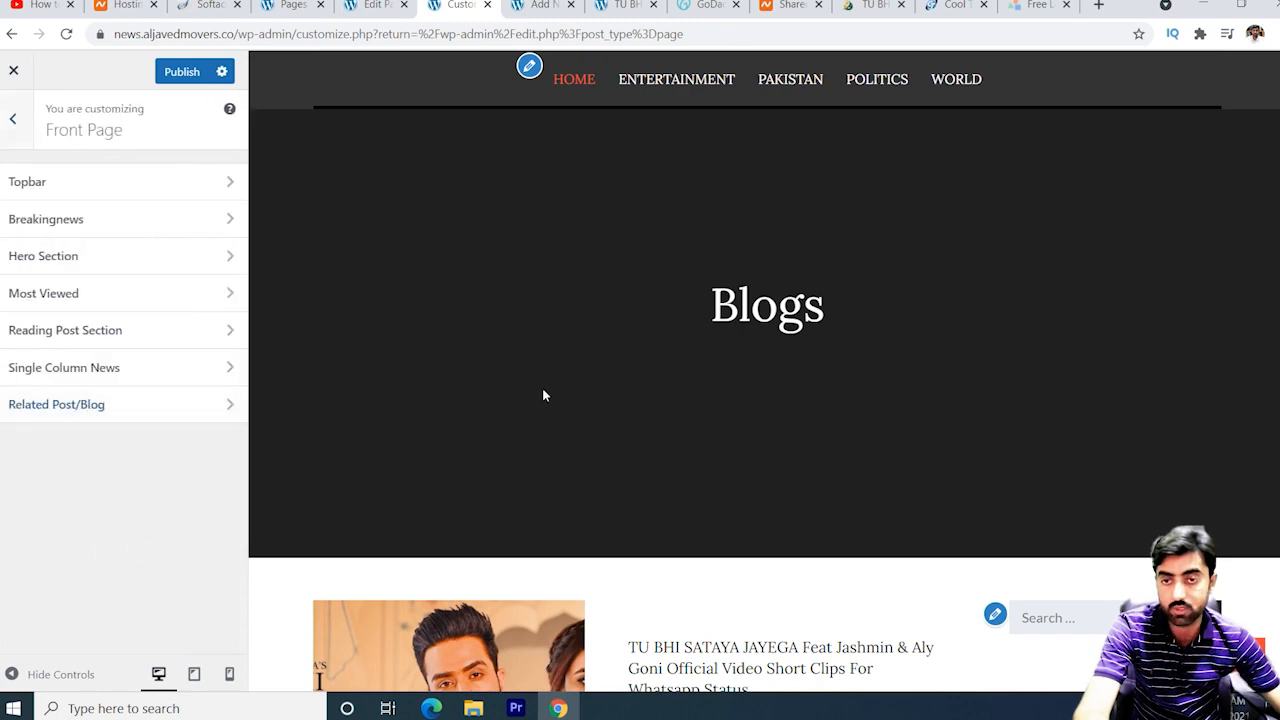
pyautogui.click(209, 180)
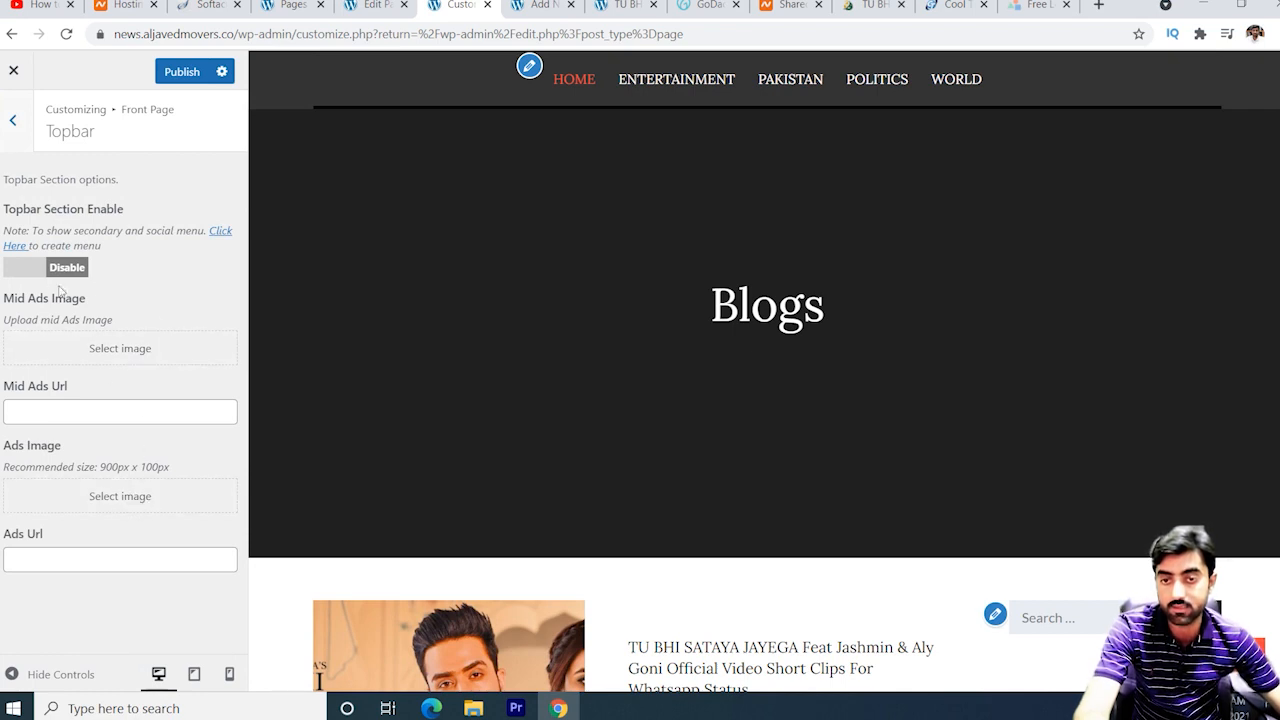
pyautogui.click(13, 120)
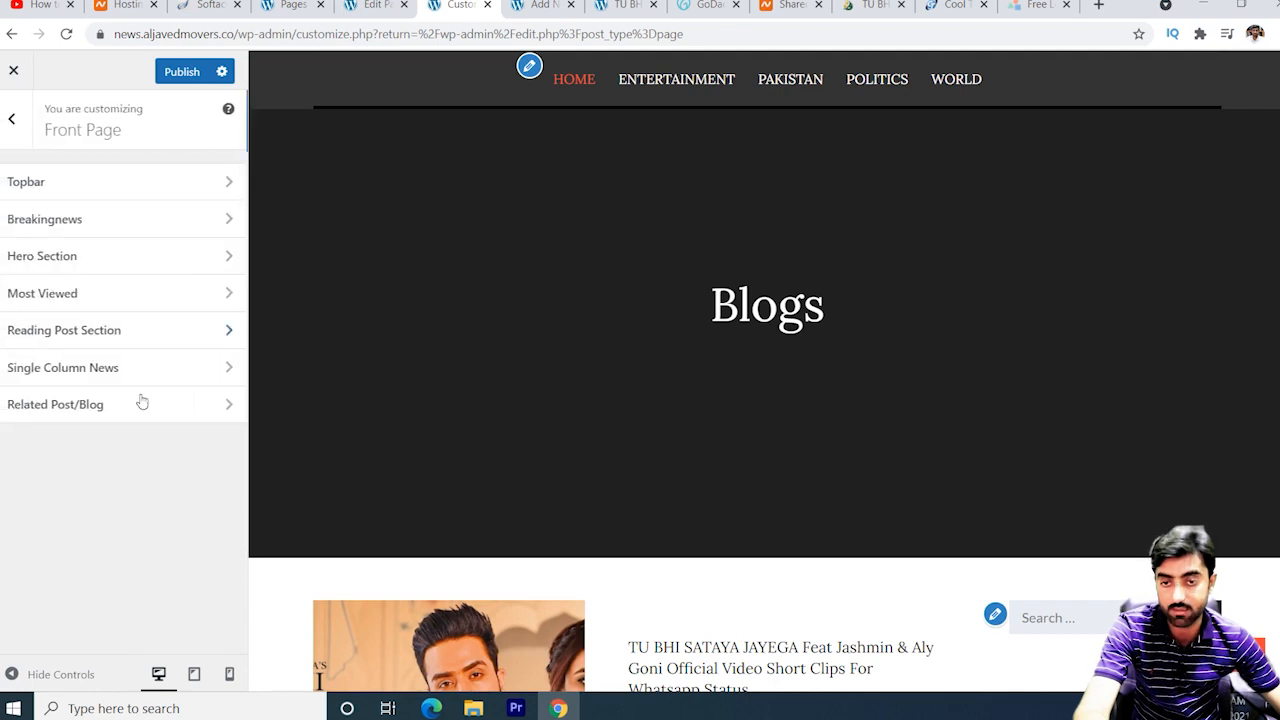
# Enable Breaking News auto play, leaving Page 1 unselected, and return to the top-level options.
pyautogui.click(141, 225)
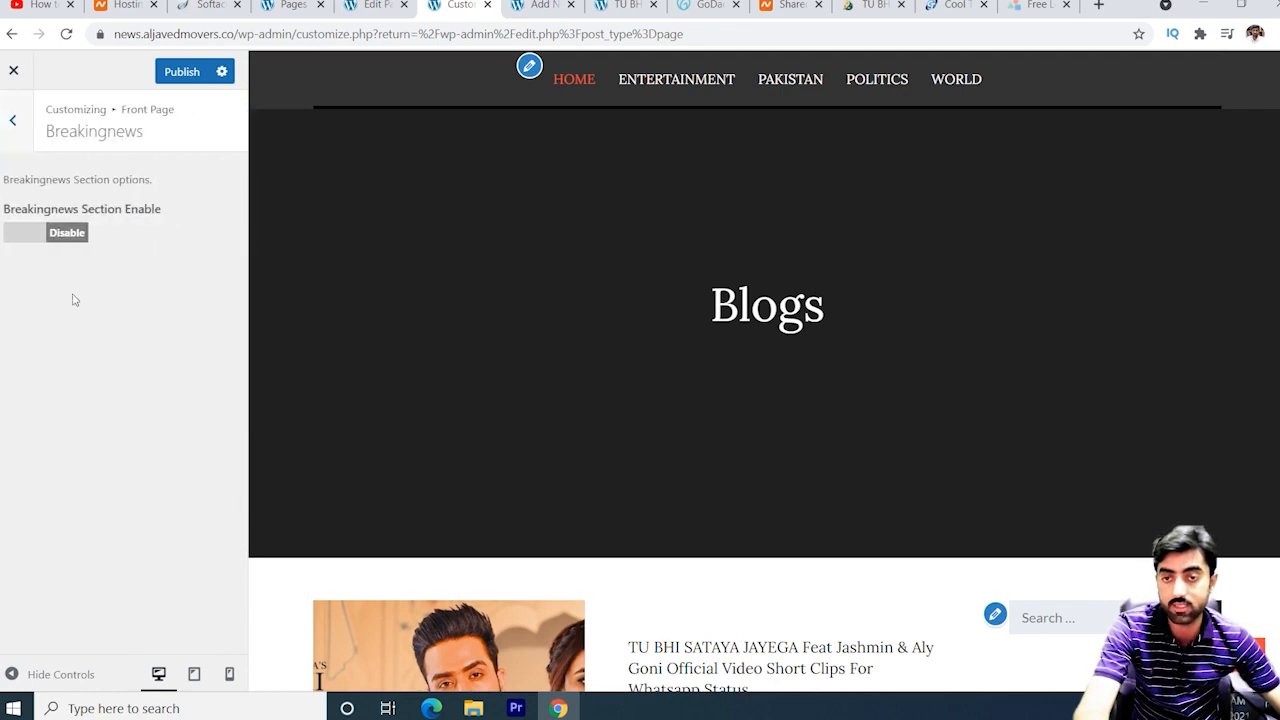
pyautogui.click(34, 245)
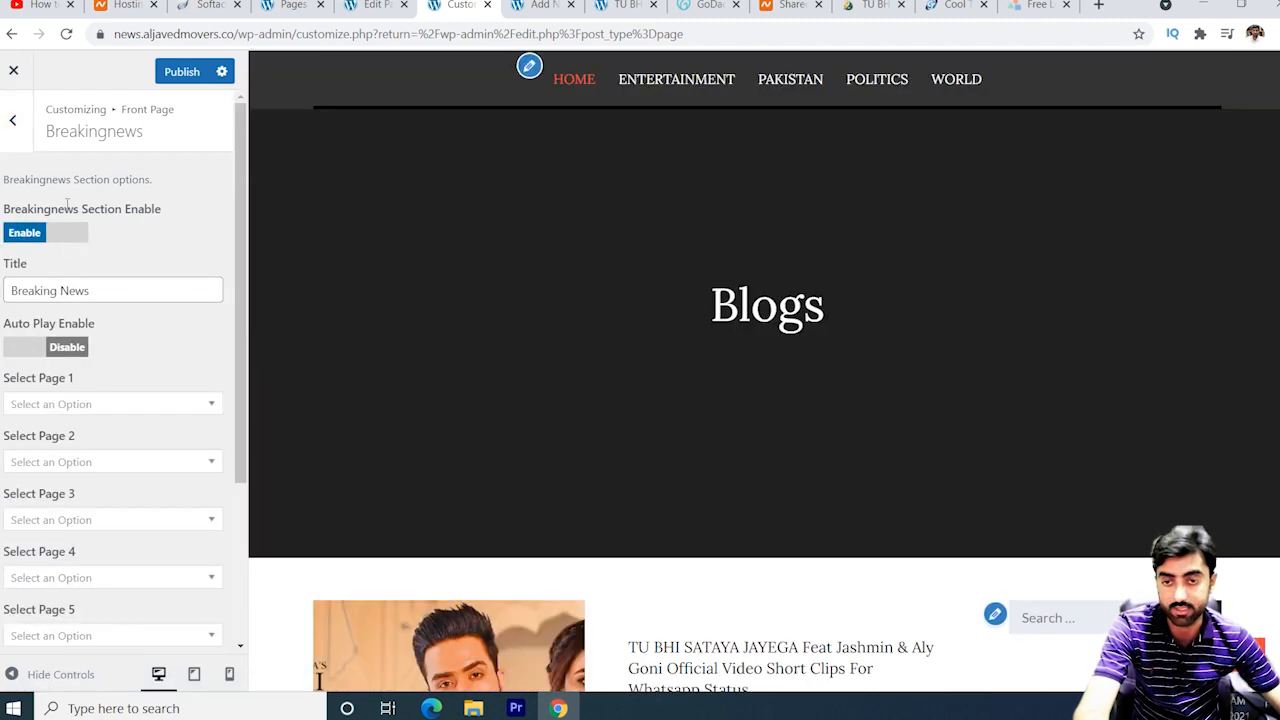
pyautogui.click(100, 410)
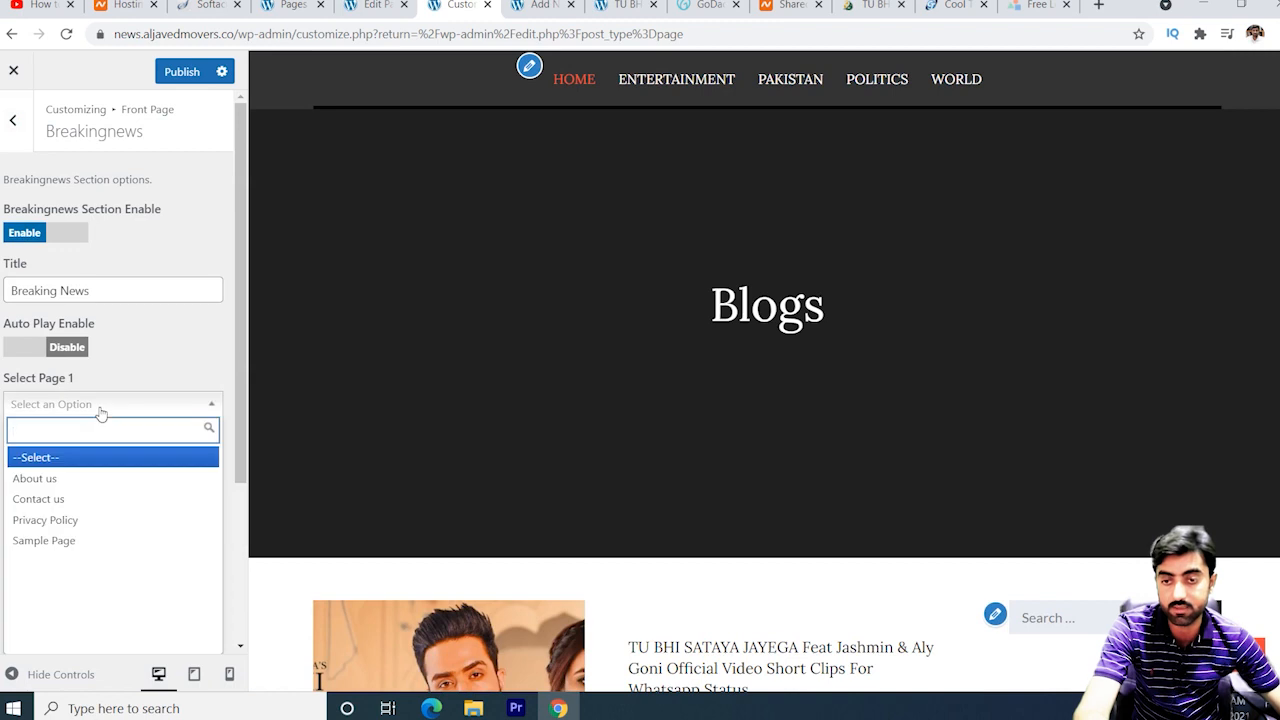
pyautogui.click(180, 365)
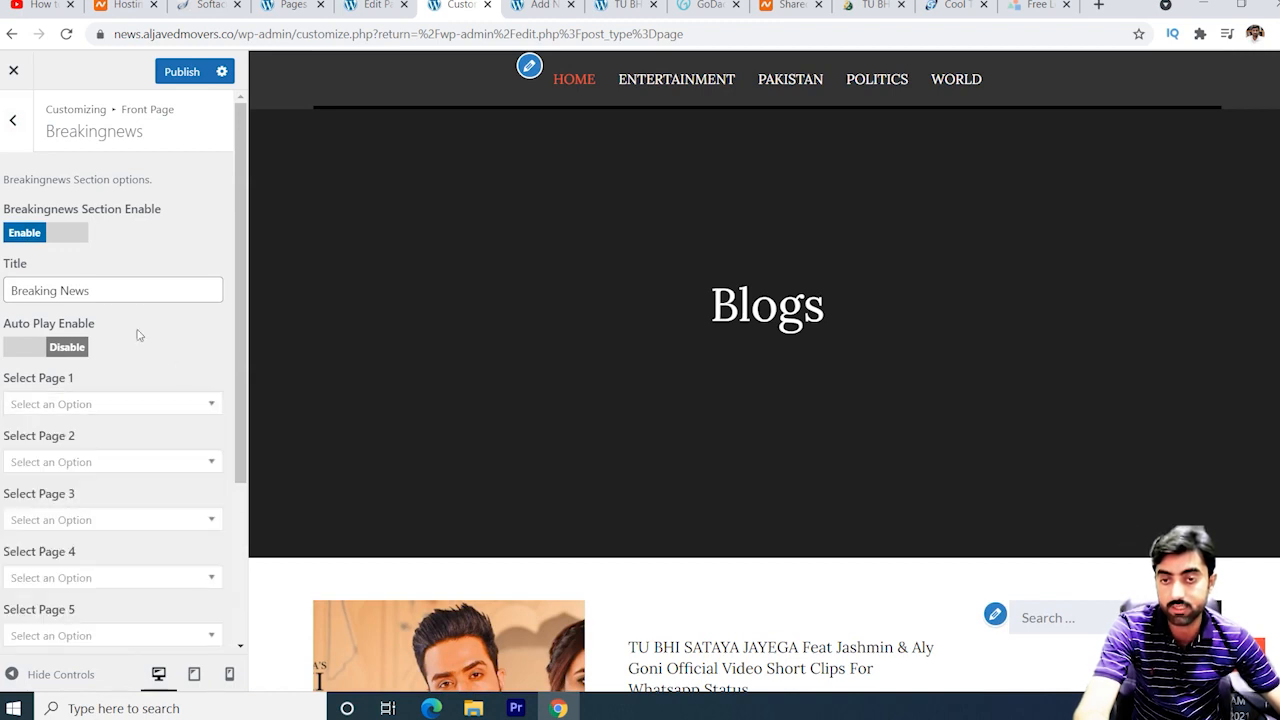
pyautogui.scroll(-3, 169, 427)
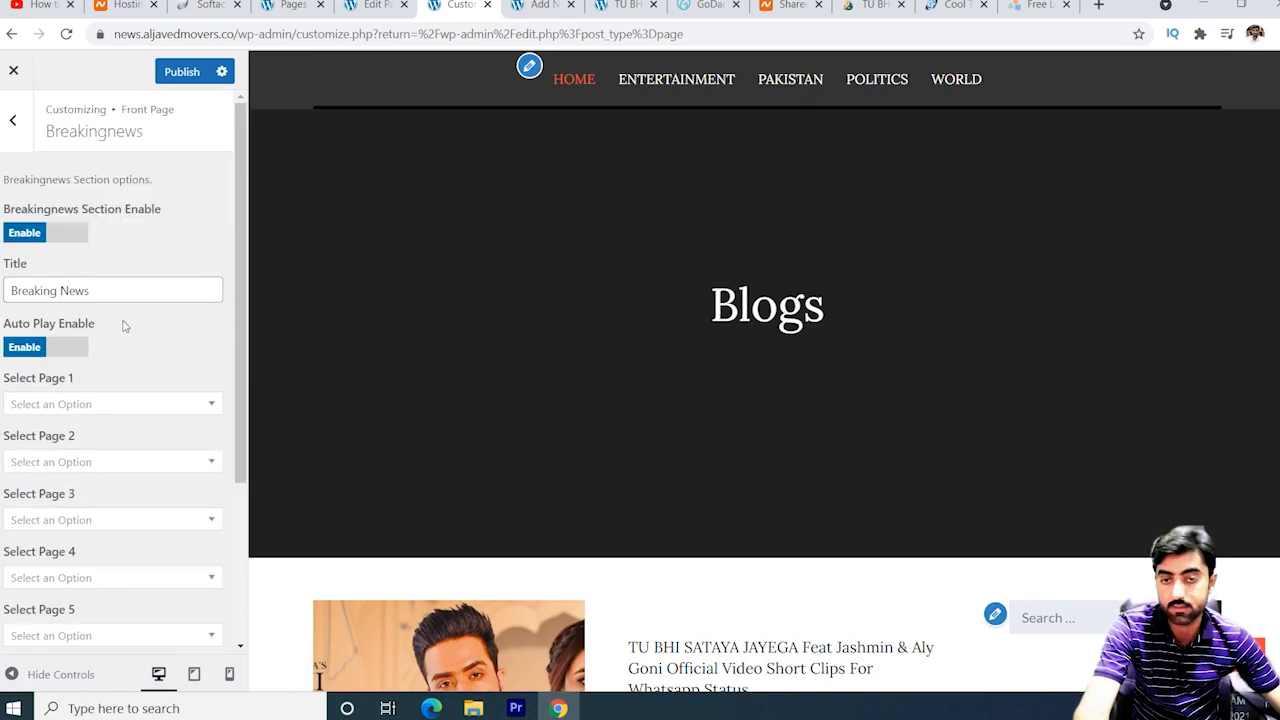
pyautogui.click(14, 121)
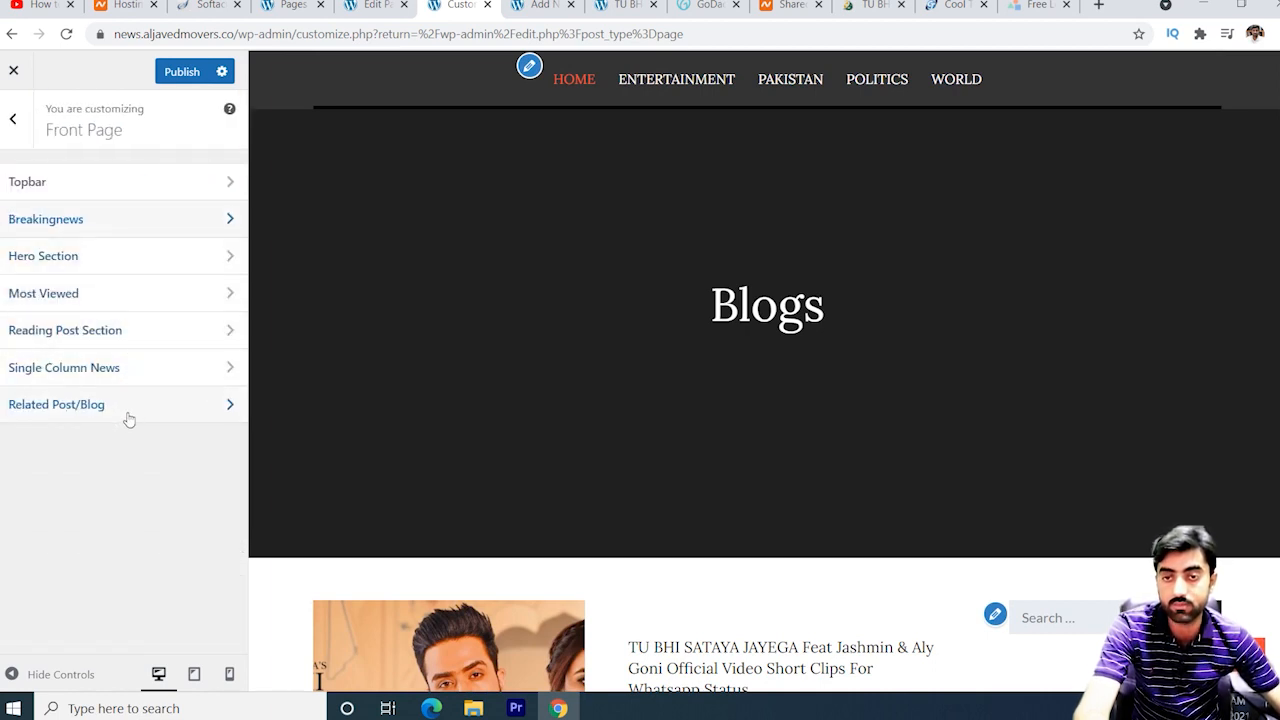
pyautogui.click(13, 119)
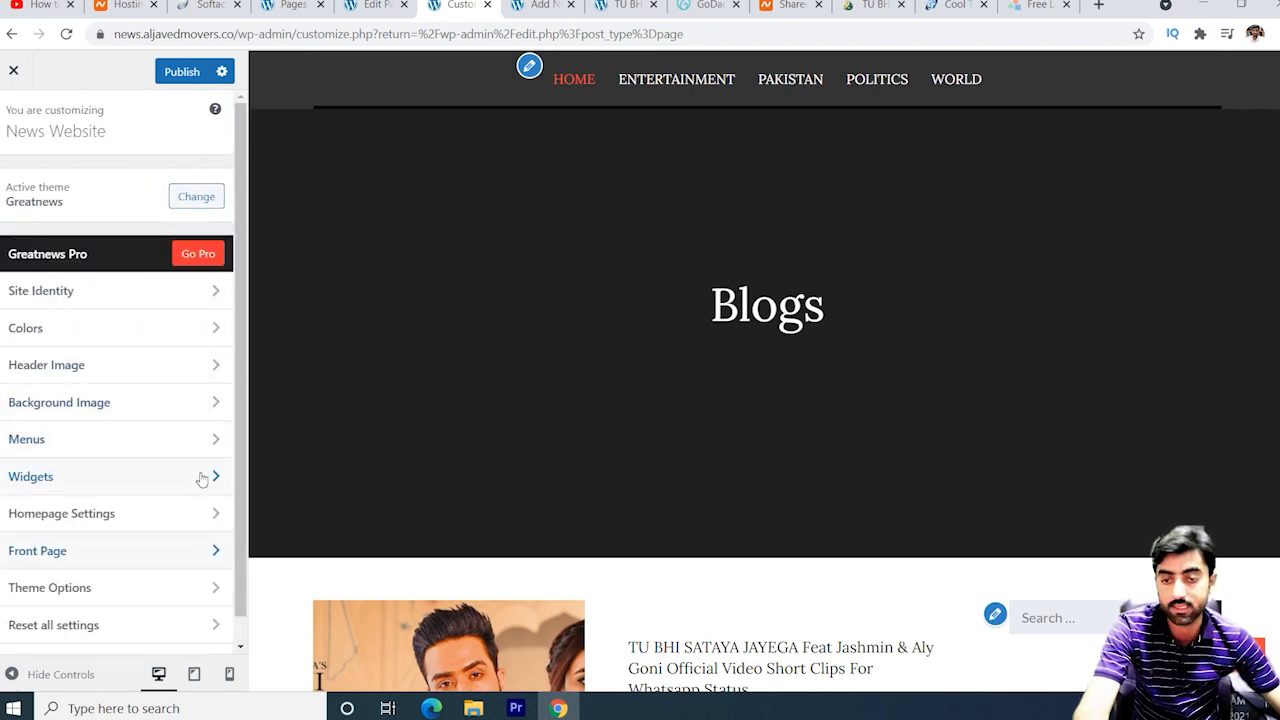
pyautogui.scroll(-1, 200, 500)
# Delete all footer Copyright Text under Theme Options, then view the Layout settings.
pyautogui.click(140, 566)
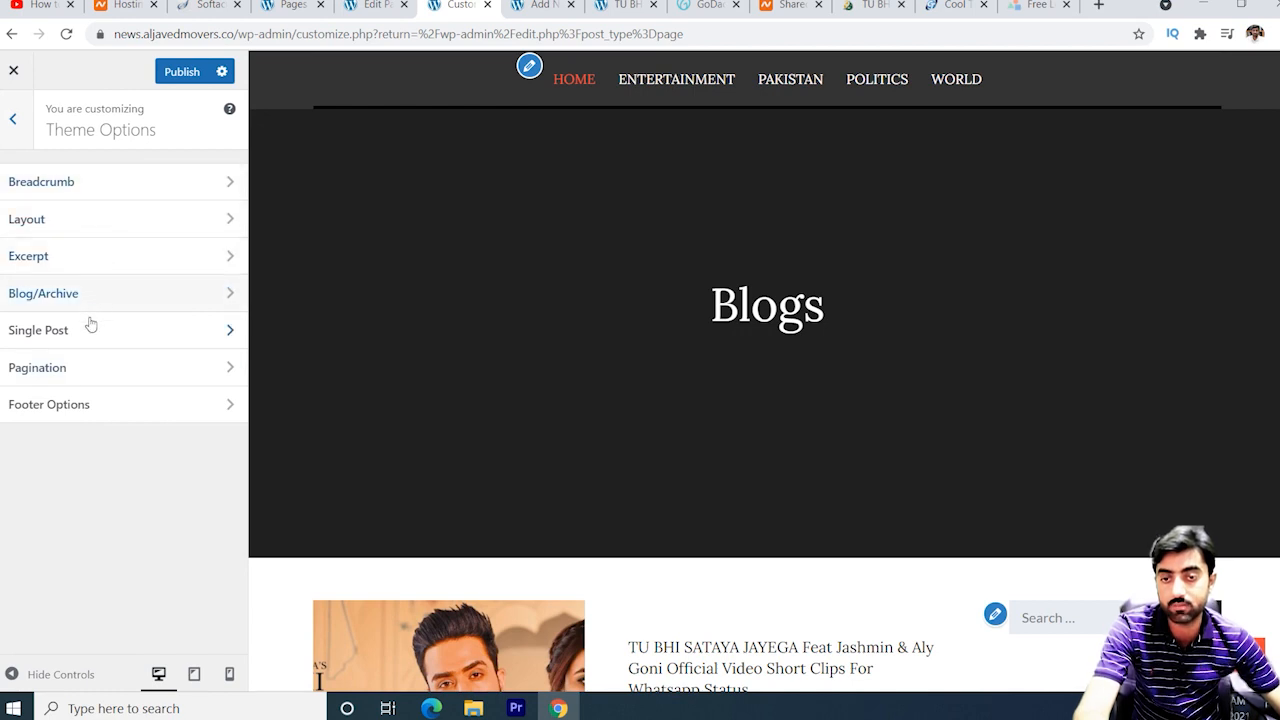
pyautogui.click(99, 410)
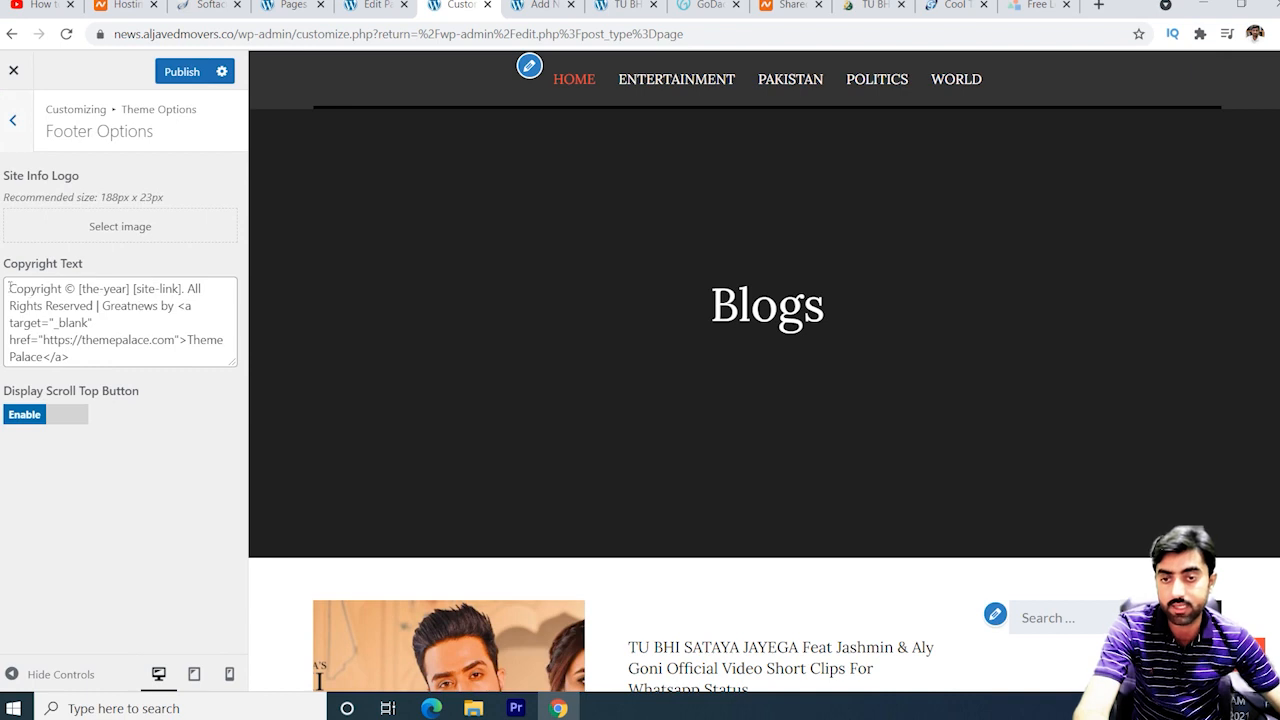
pyautogui.moveTo(9, 287); pyautogui.dragTo(177, 381)
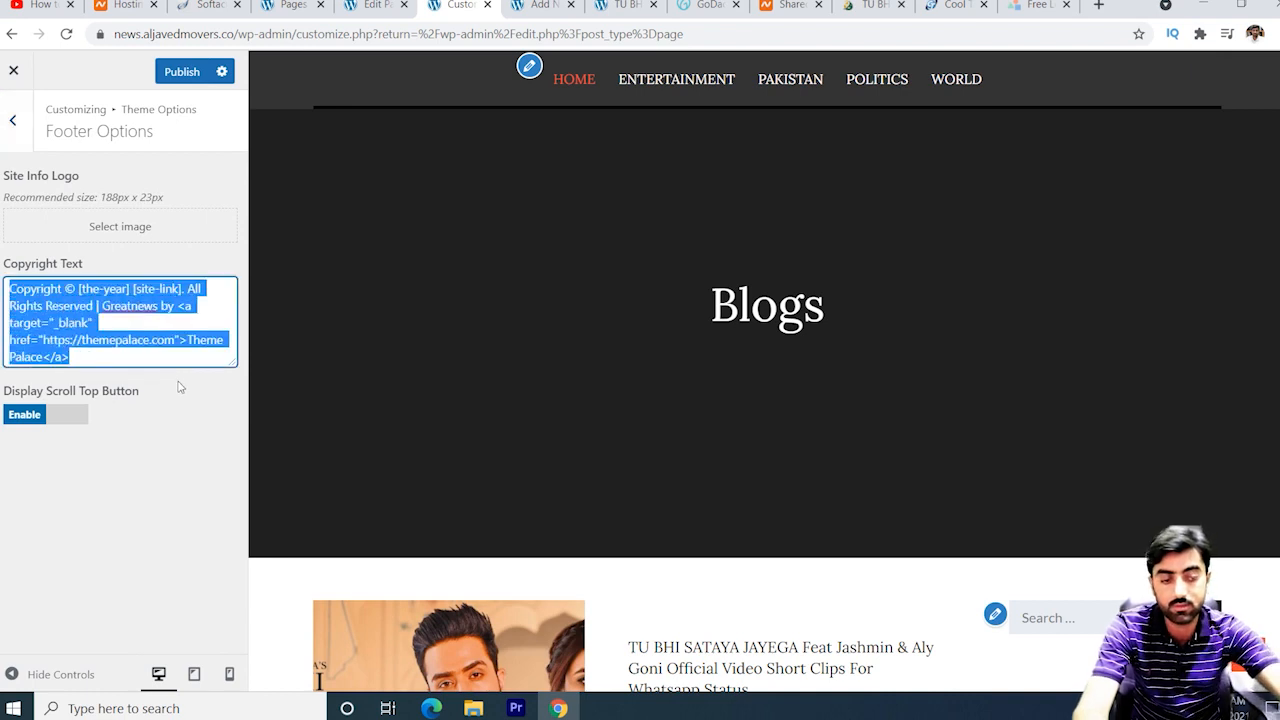
pyautogui.press('BackSpace')
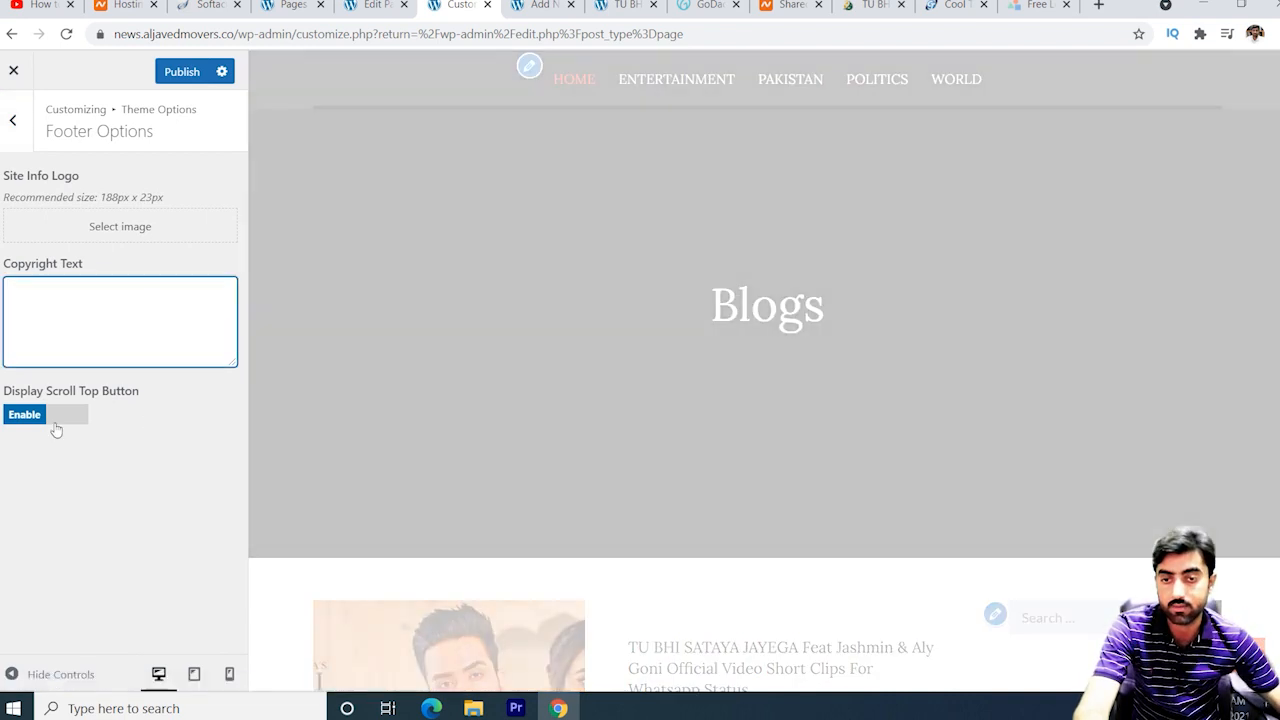
pyautogui.scroll(-3, 461, 488)
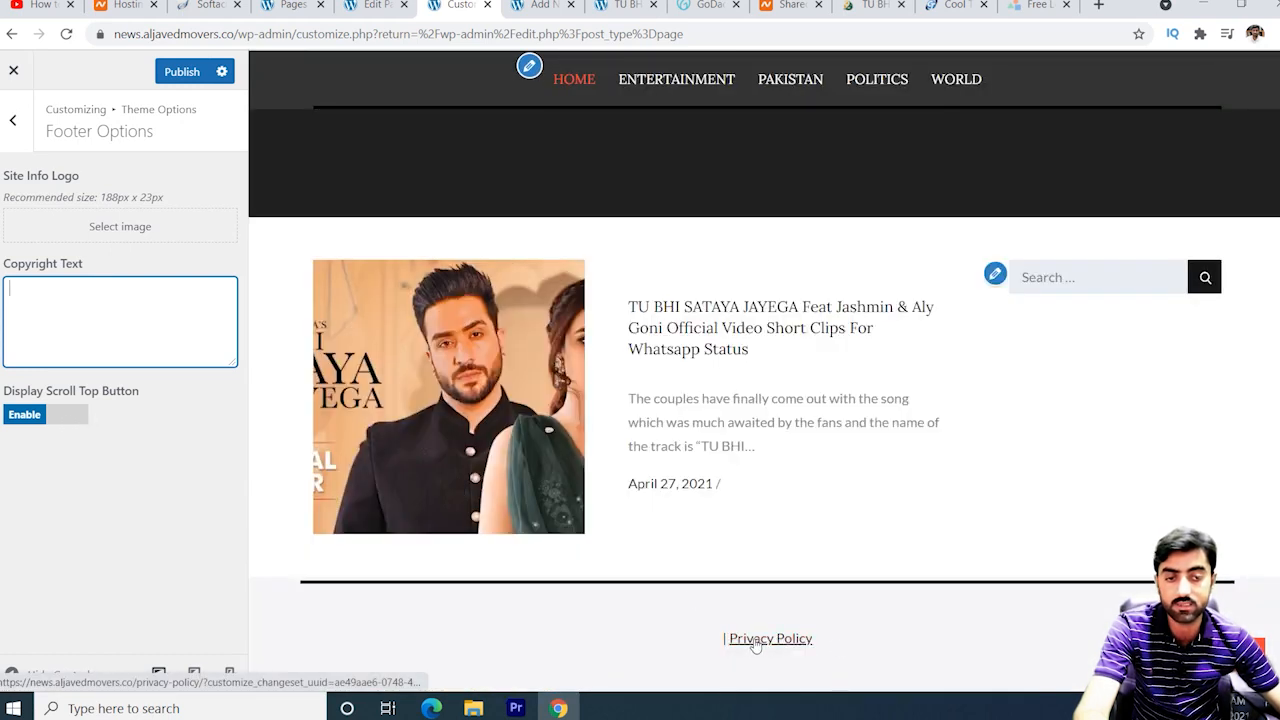
pyautogui.scroll(1, 283, 544)
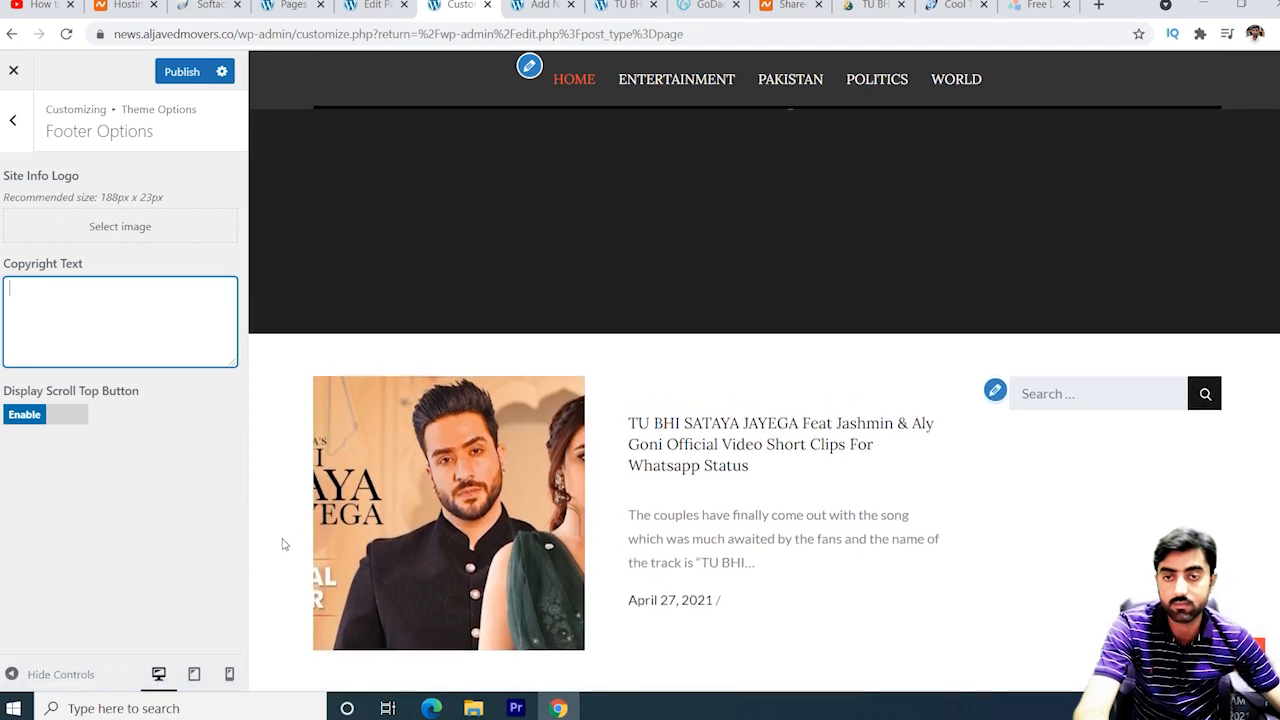
pyautogui.scroll(2, 283, 544)
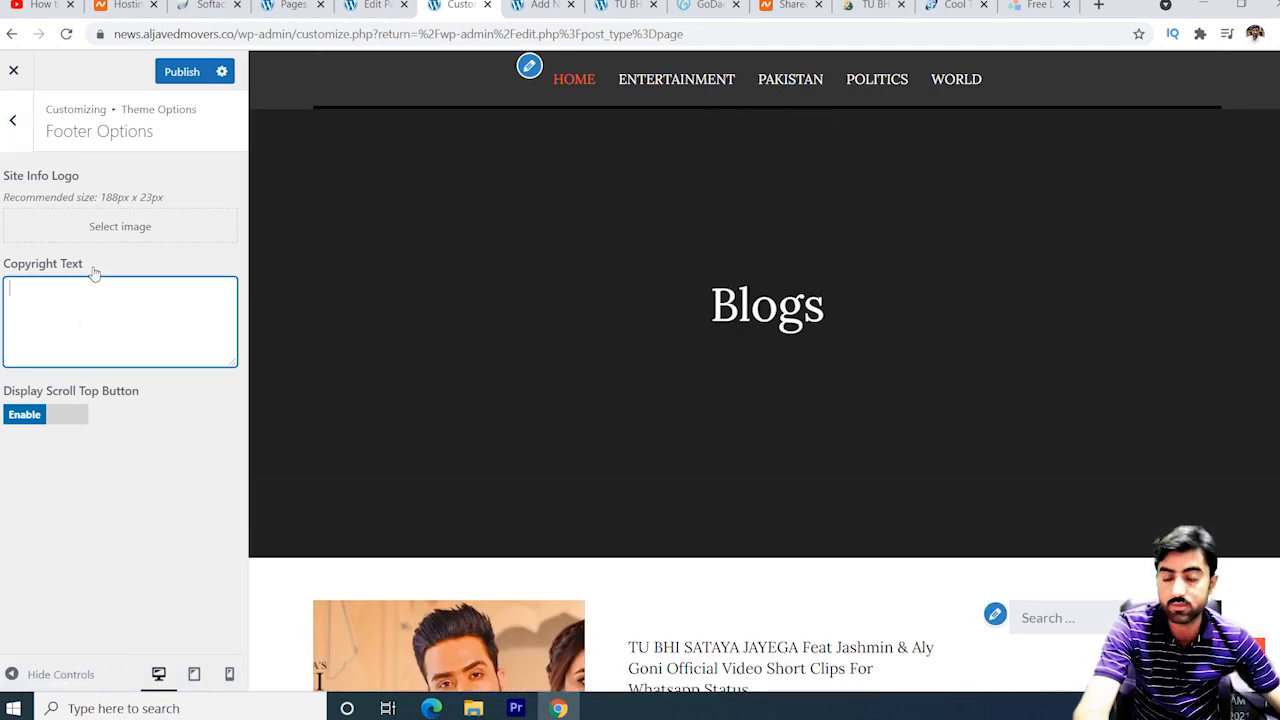
pyautogui.click(16, 120)
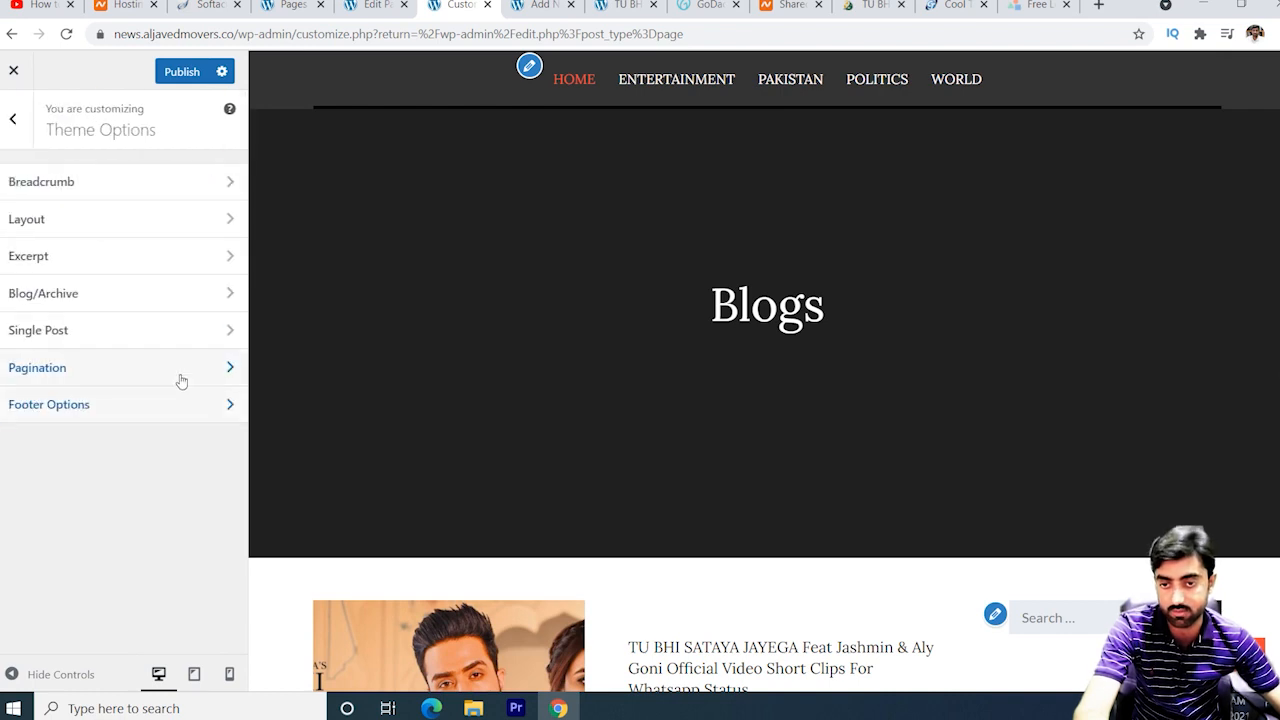
pyautogui.click(64, 226)
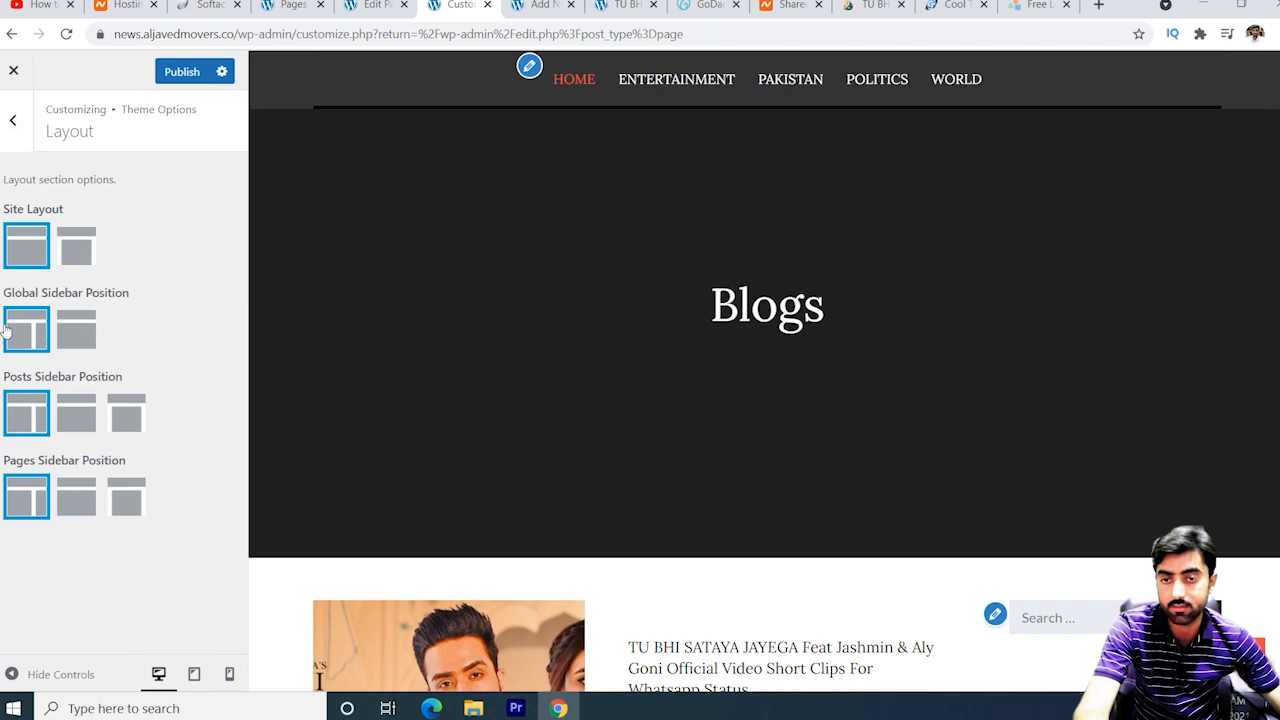
# Publish the customization changes and return to the top-level Customizer section list.
pyautogui.click(176, 72)
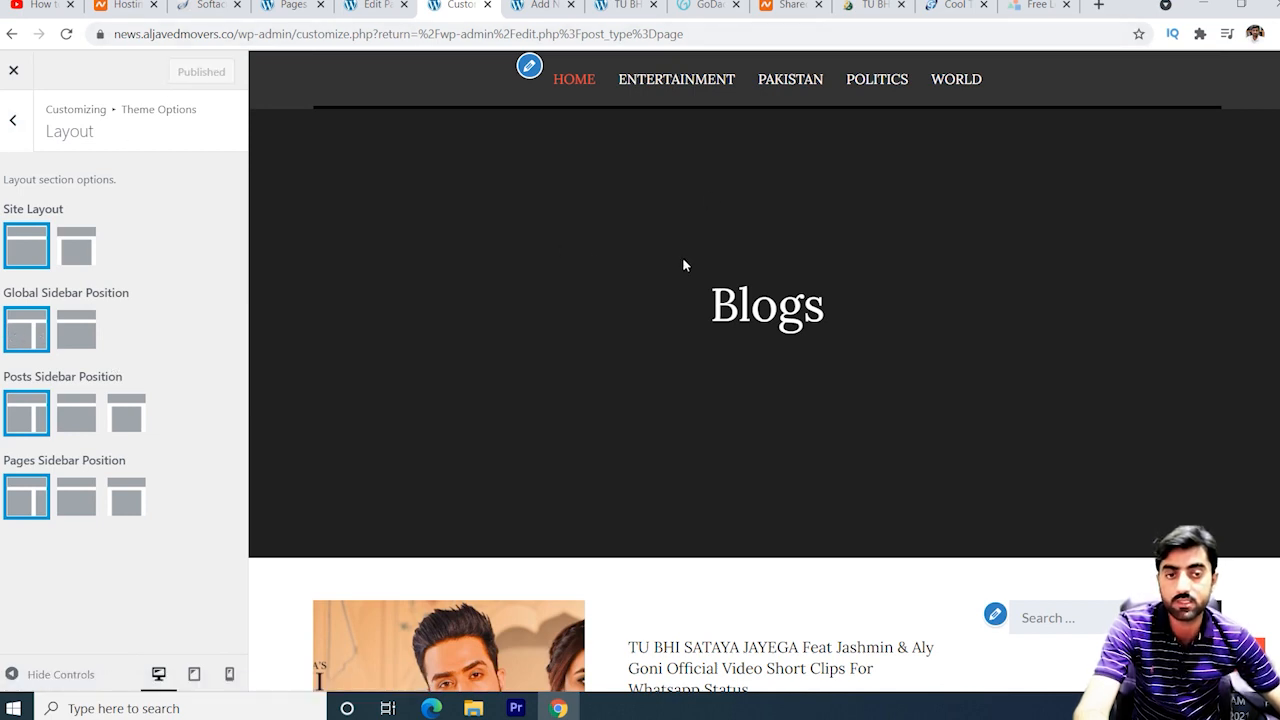
pyautogui.click(15, 122)
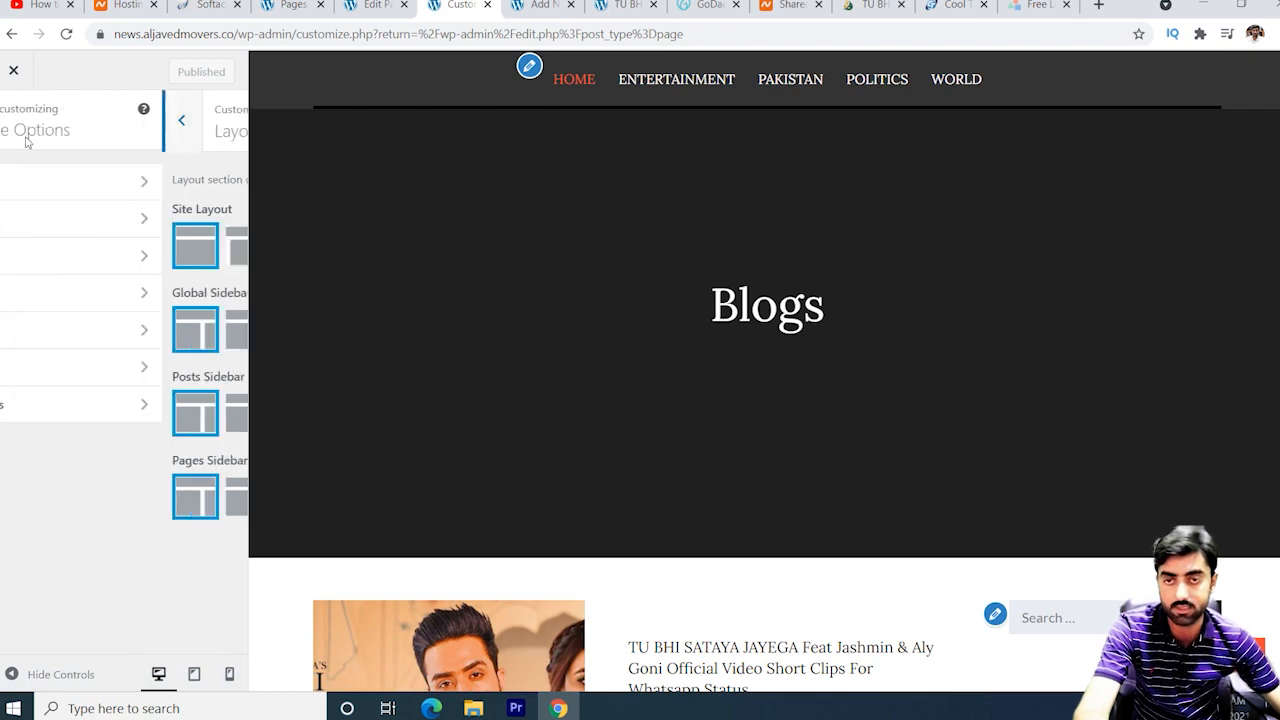
pyautogui.click(14, 126)
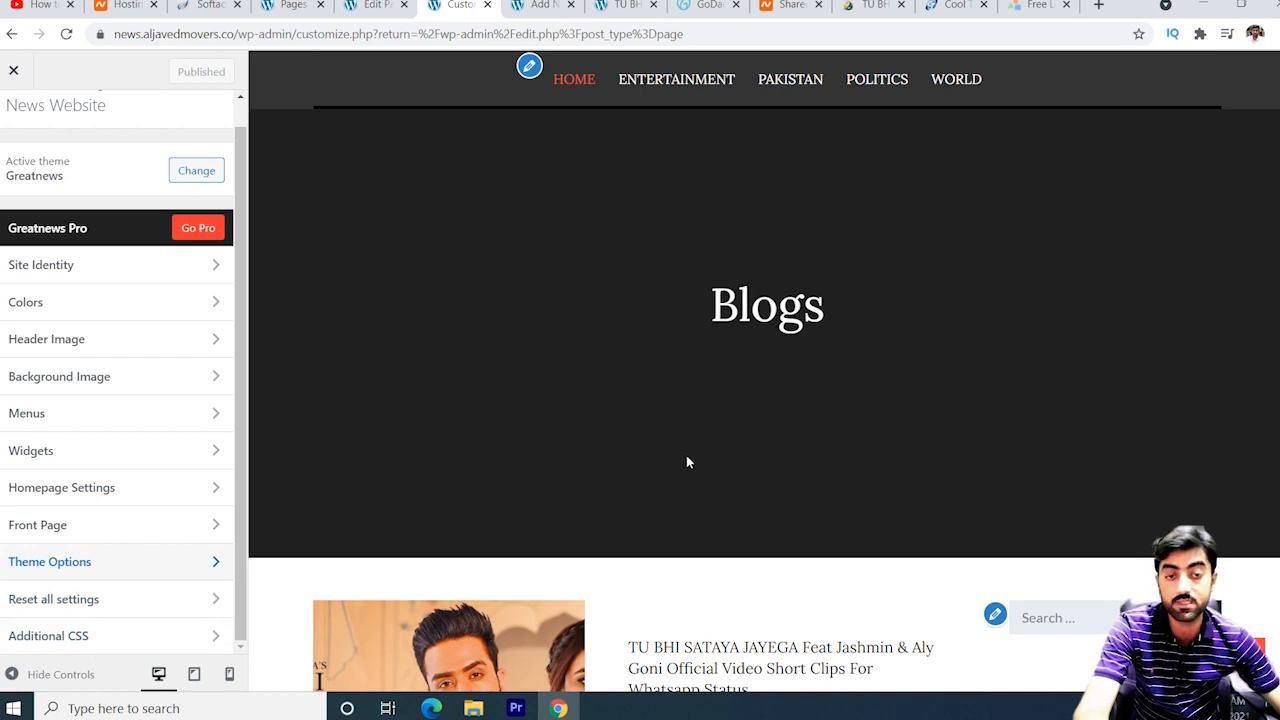
pyautogui.scroll(-3, 686, 455)
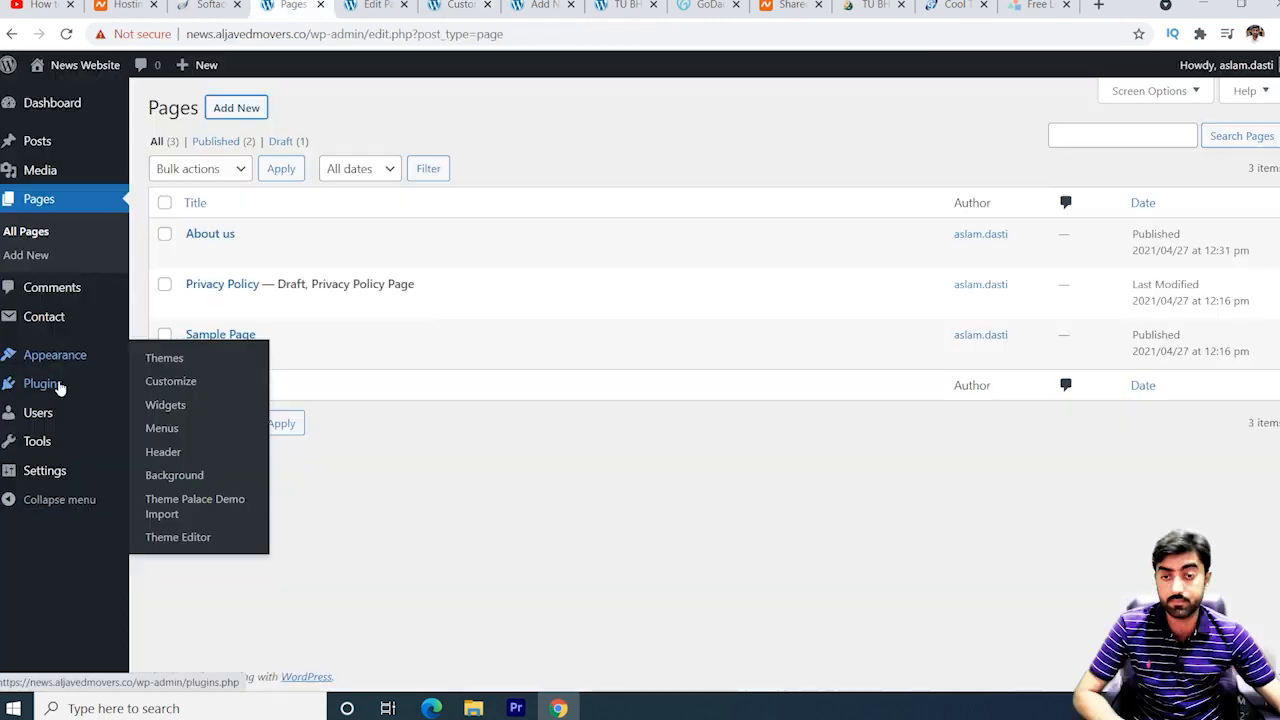
# Go to Plugins > Add New to browse the featured plugins.
pyautogui.moveTo(57, 386)
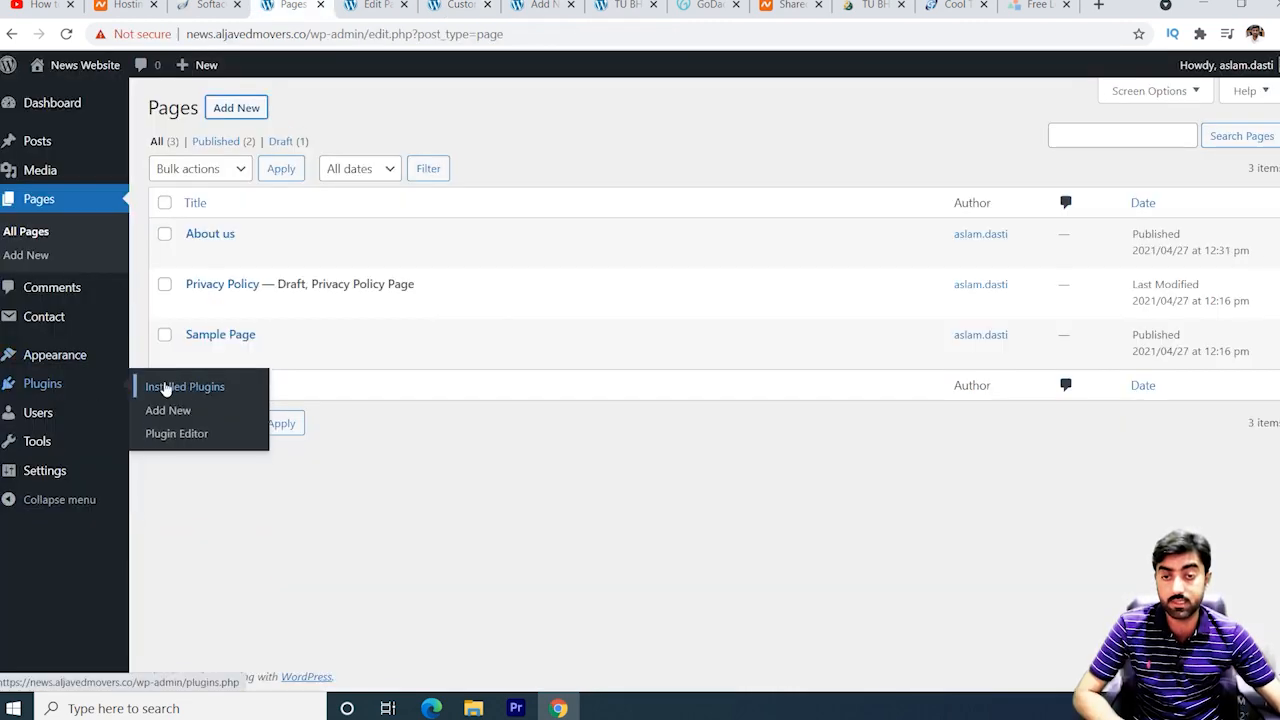
pyautogui.click(176, 410)
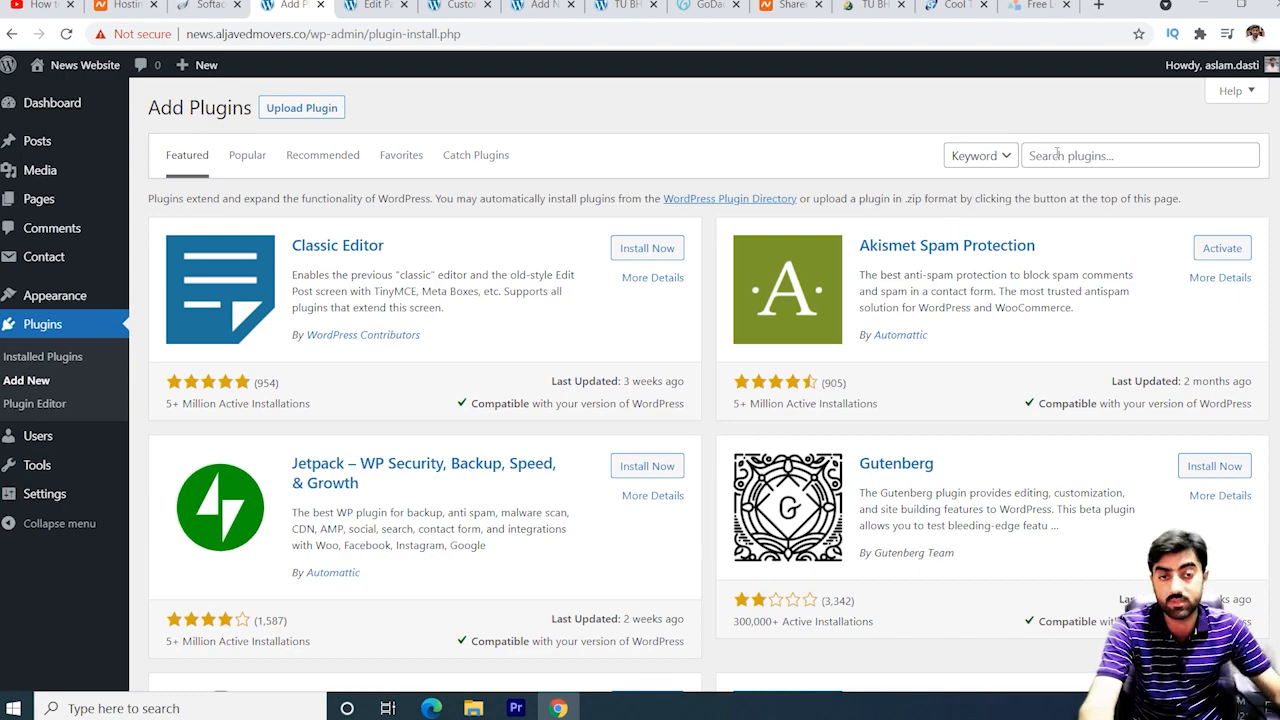
pyautogui.scroll(-3, 880, 354)
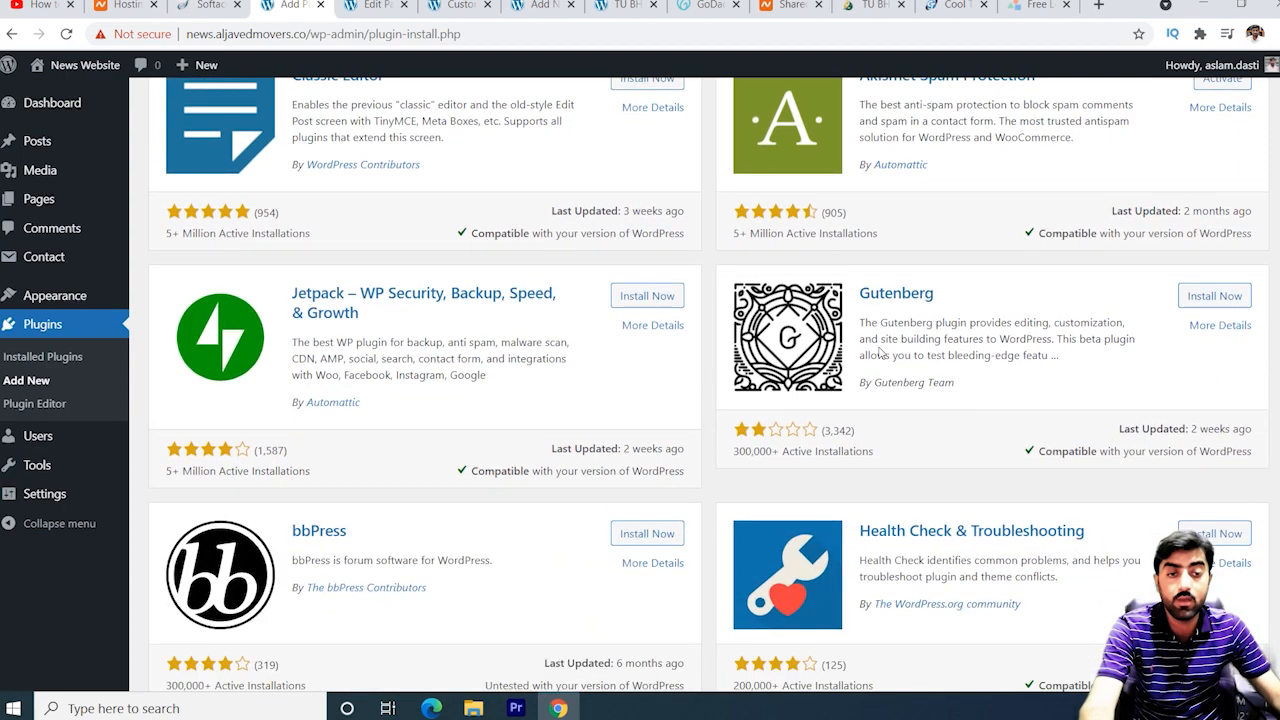
pyautogui.scroll(3, 880, 354)
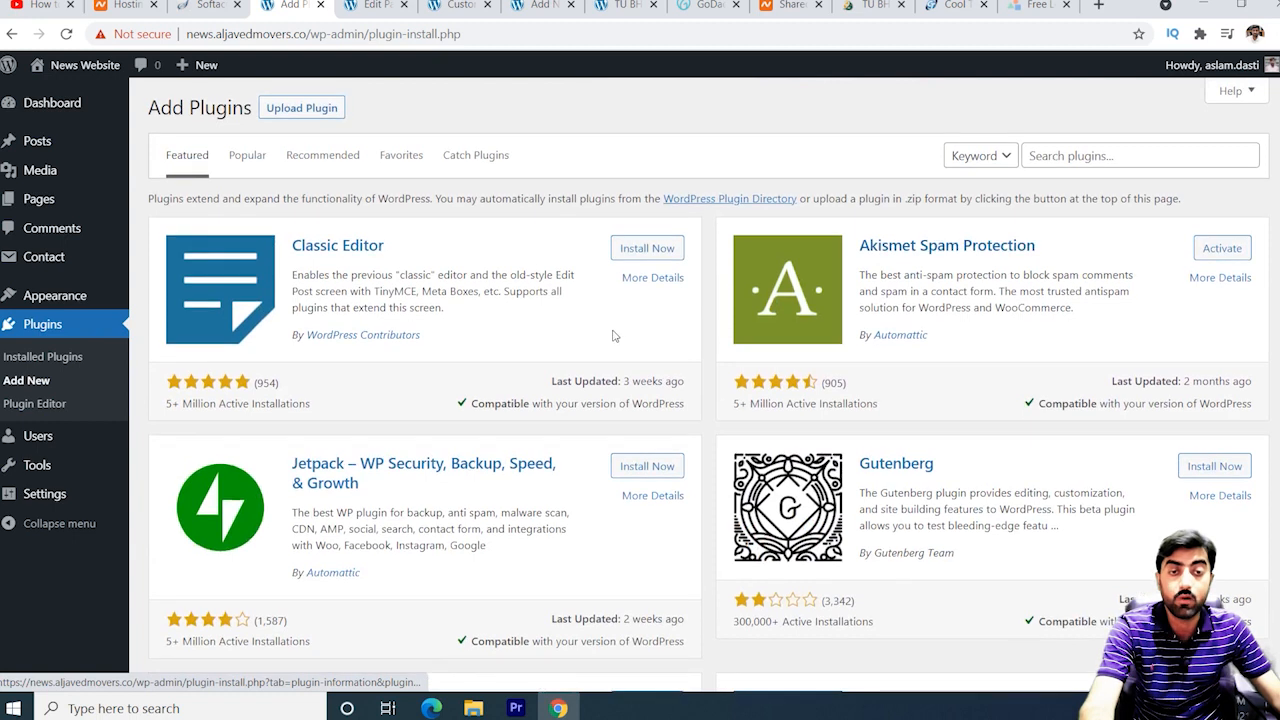